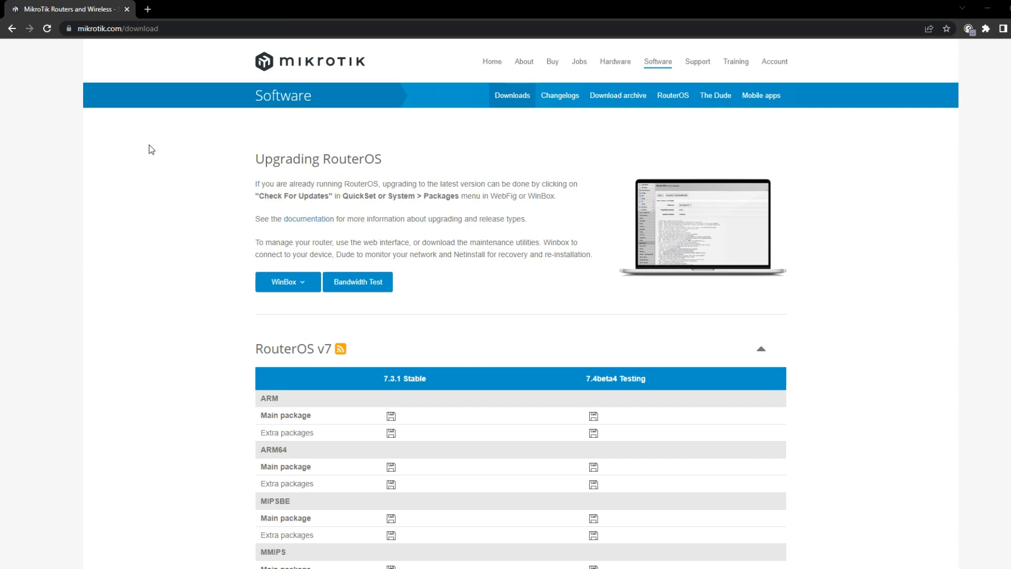
On mikrotik.com/download, review the WinBox 3.36 64-bit and 32-bit download choices, then dismiss them
left_click(80, 28)
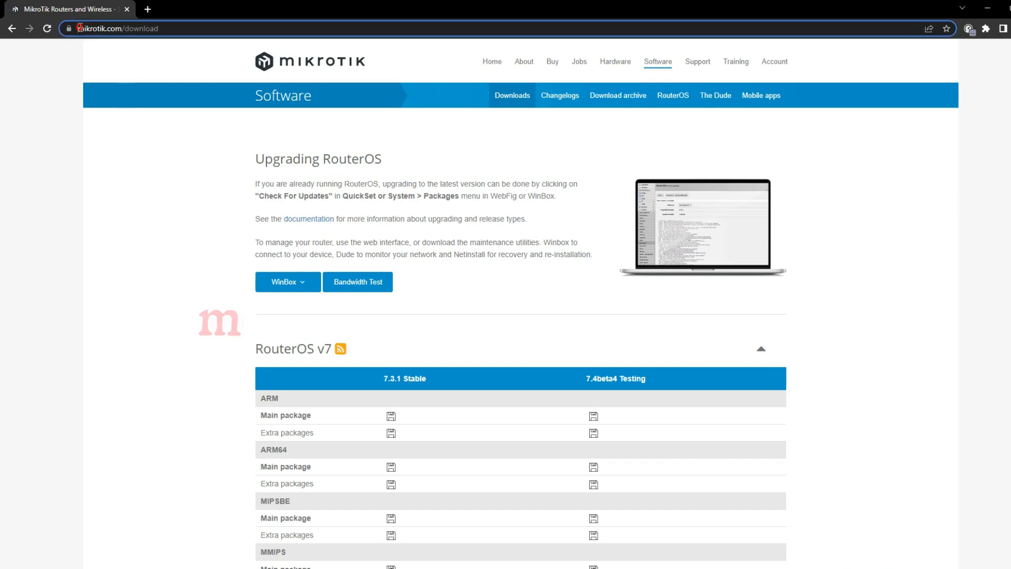
left_click(146, 29)
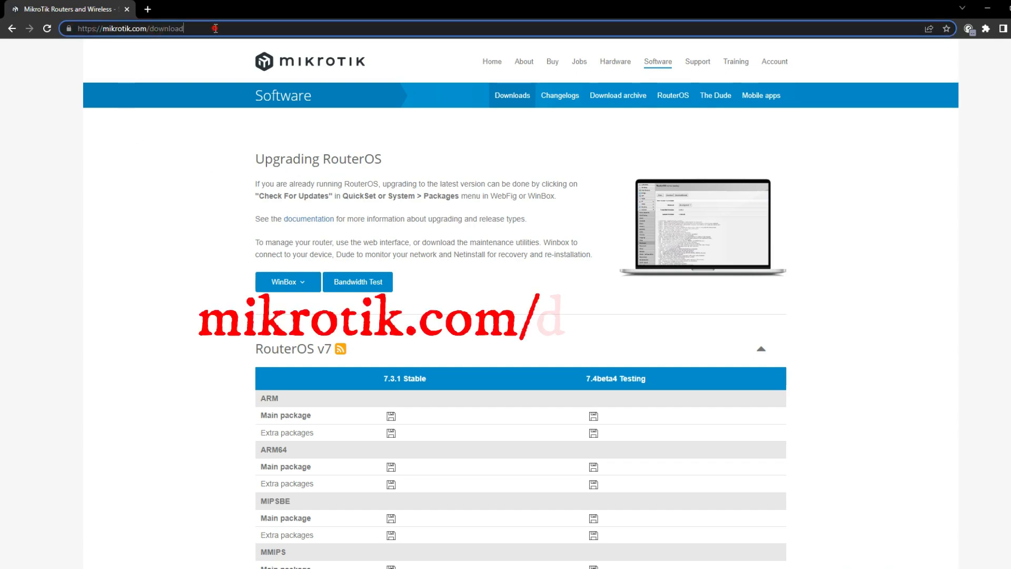
left_click(150, 161)
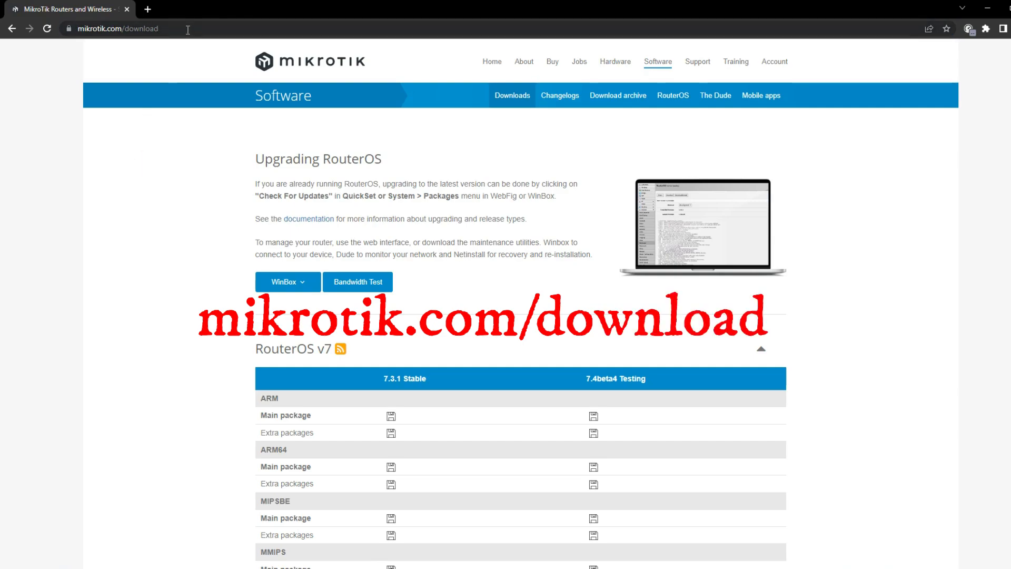
left_click(116, 28)
left_click_drag(191, 29, 104, 28)
left_click(141, 187)
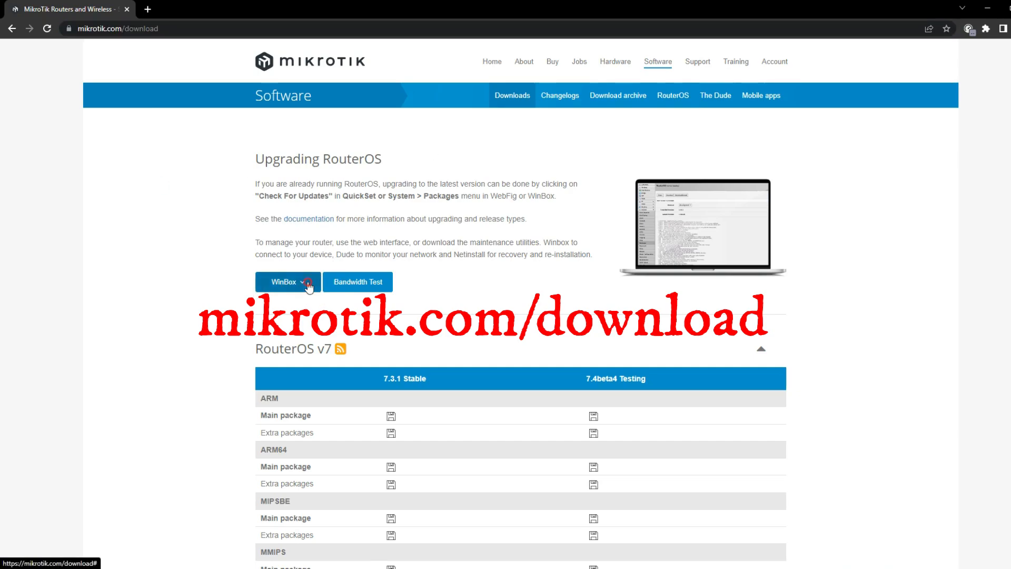
left_click(303, 284)
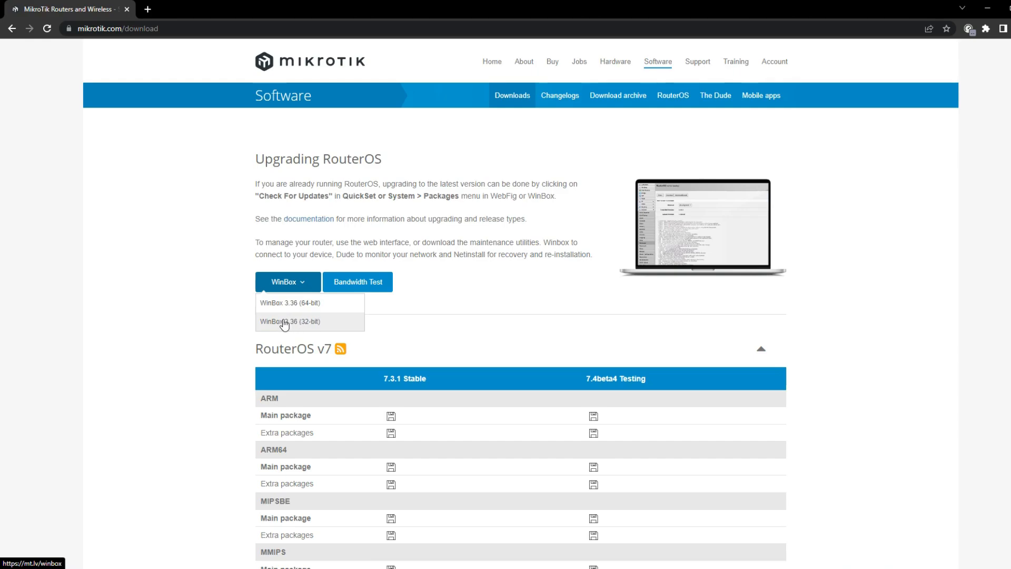
left_click(187, 315)
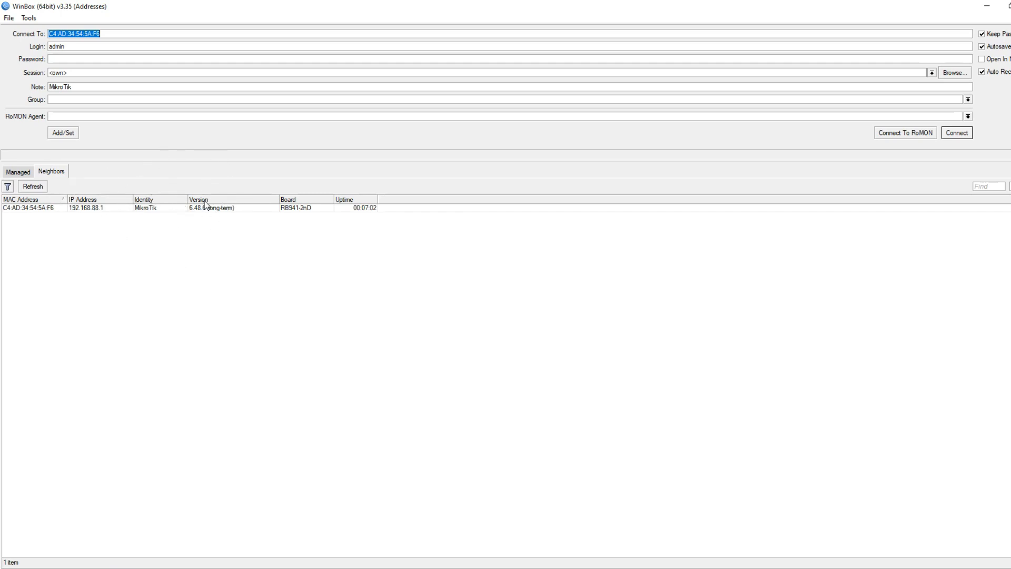
Refresh Neighbors, select the RB941-2nD router at 192.168.88.1, and connect to it as admin
left_click(49, 172)
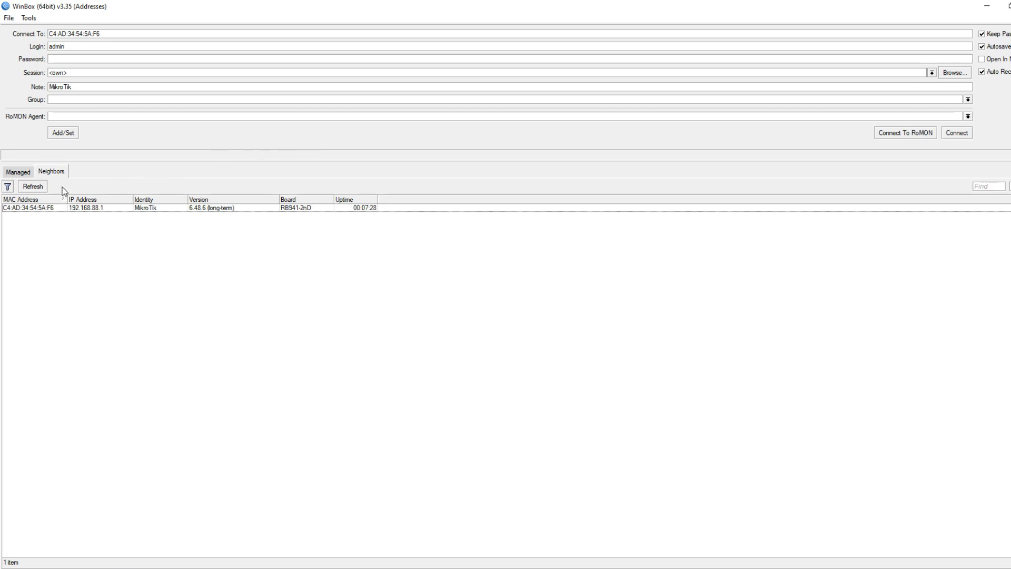
left_click(54, 173)
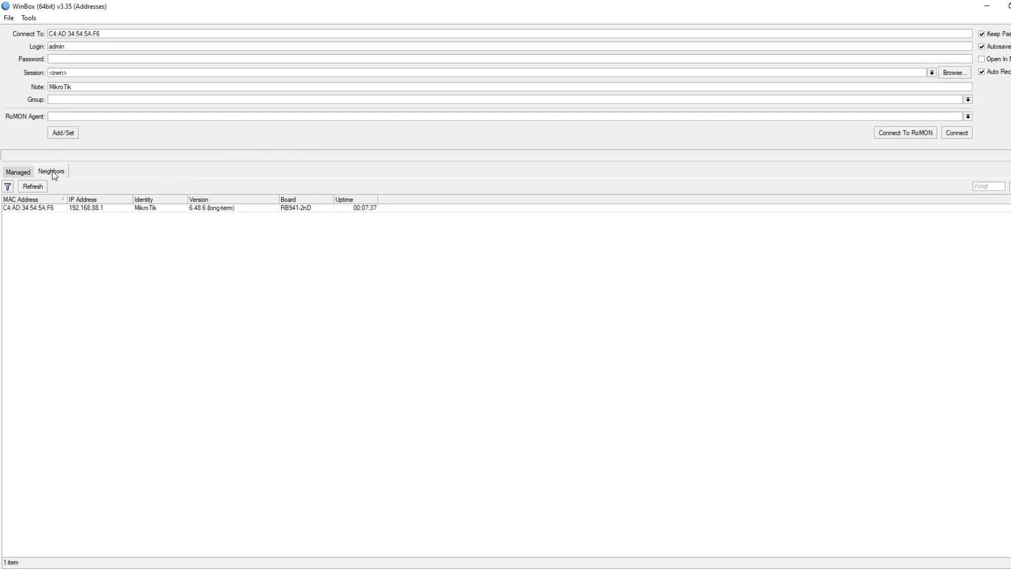
left_click(51, 209)
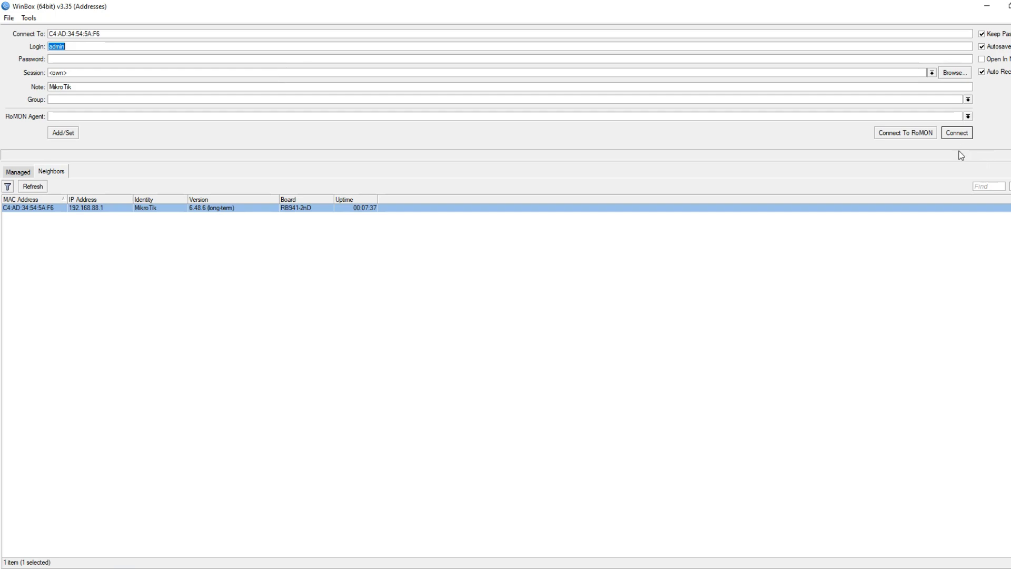
left_click(965, 135)
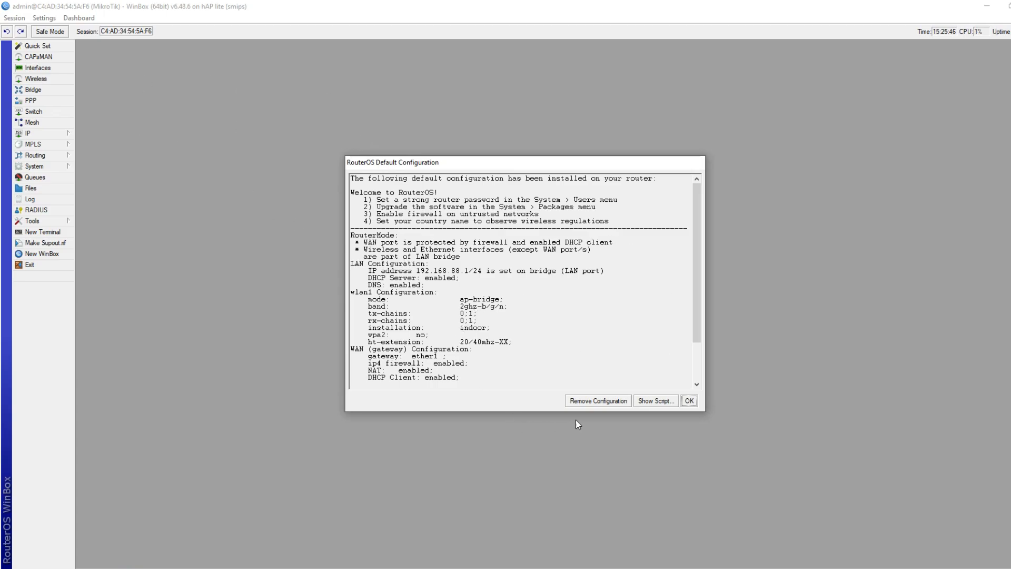
Remove the default configuration, cancel the retry, then reconnect to the blank router from Neighbors
left_click(598, 402)
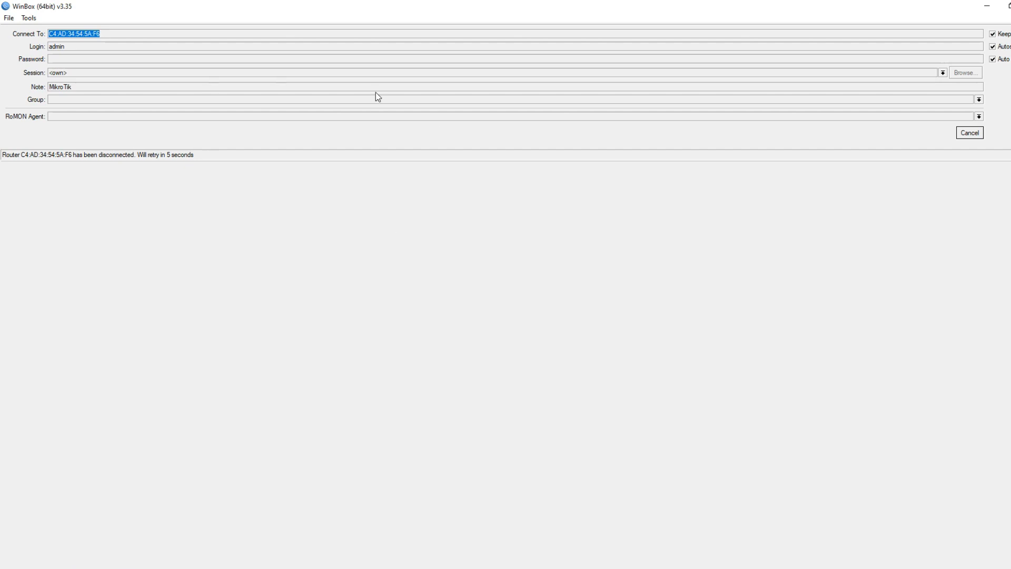
left_click(968, 133)
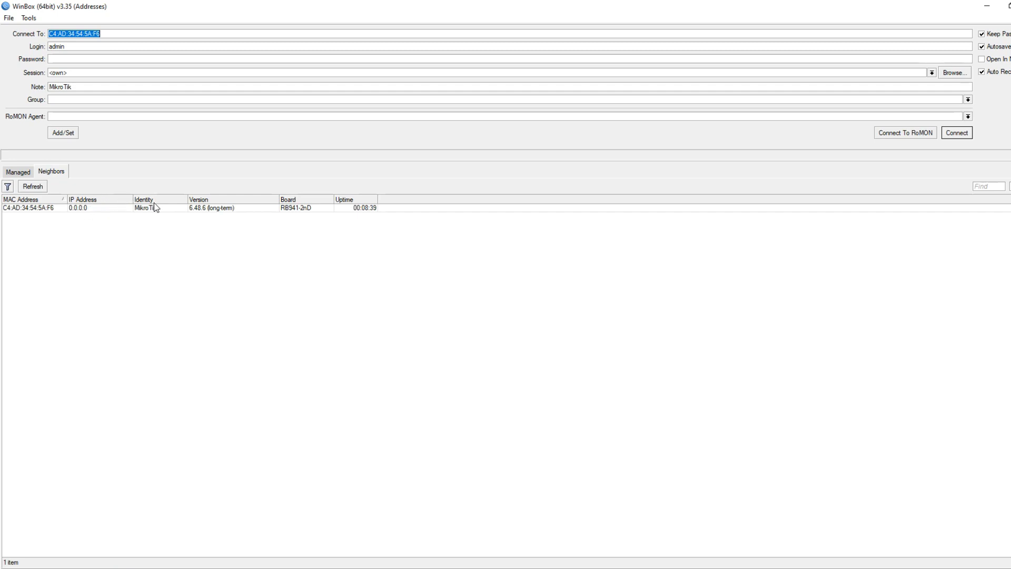
left_click(24, 208)
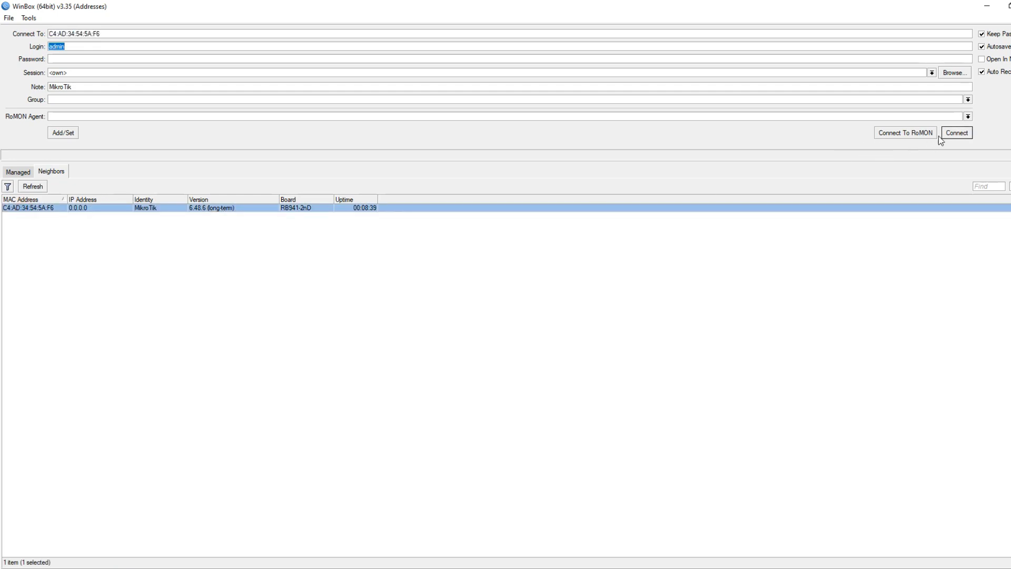
left_click(956, 134)
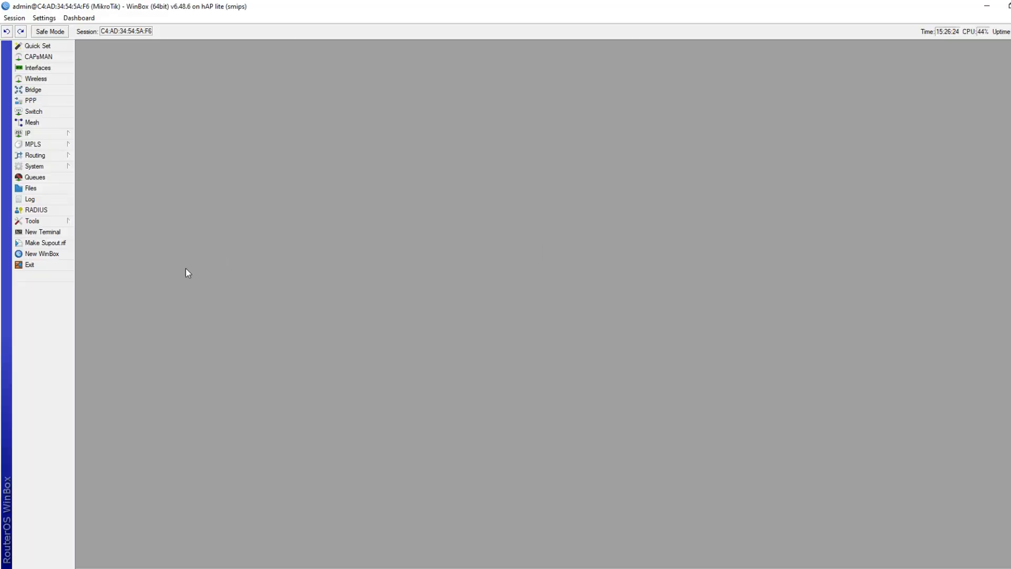
Show the Interface List maximized with an enlarged font
left_click(34, 68)
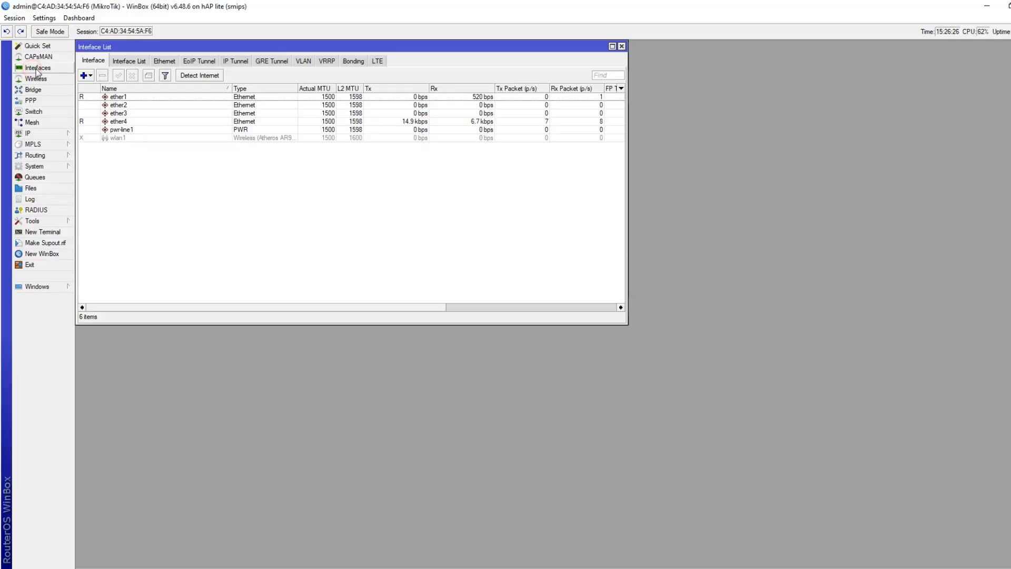
left_click(612, 46)
key("ctrl+plus")
key("ctrl+plus")
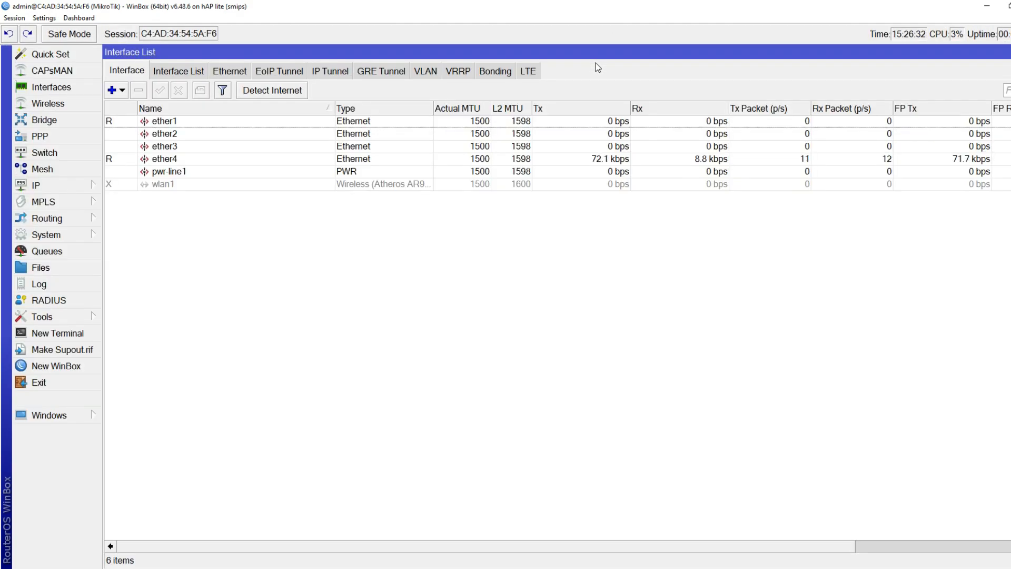
Rename ether1 to ether1-INTERNET by appending '-INTERNET' to its name
double_click(169, 127)
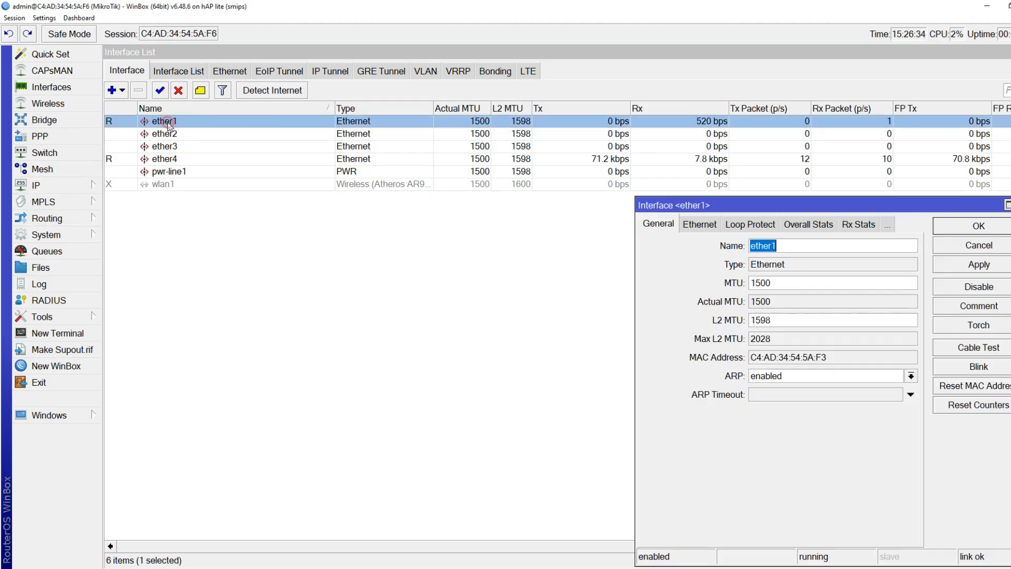
left_click(963, 243)
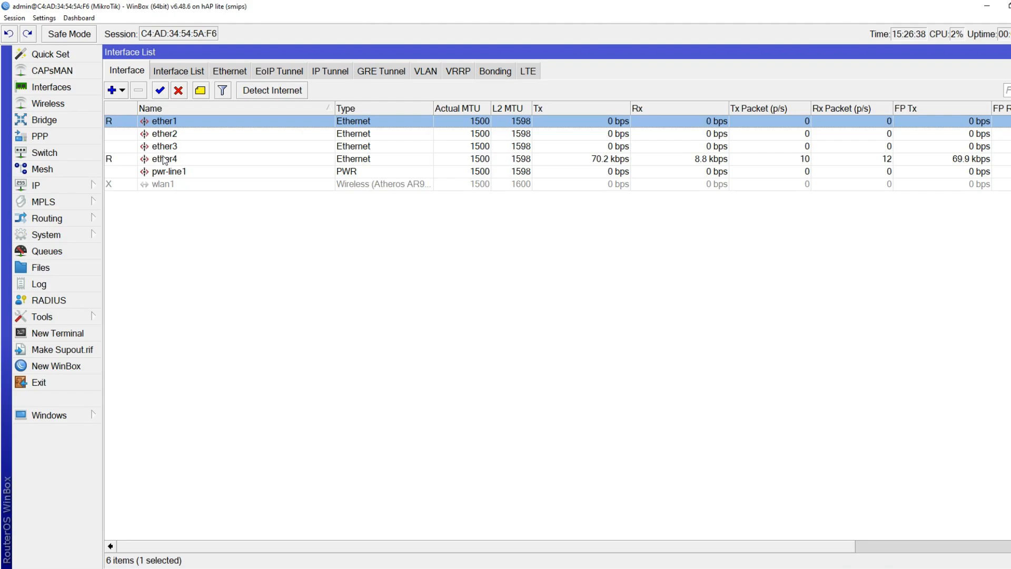
double_click(195, 125)
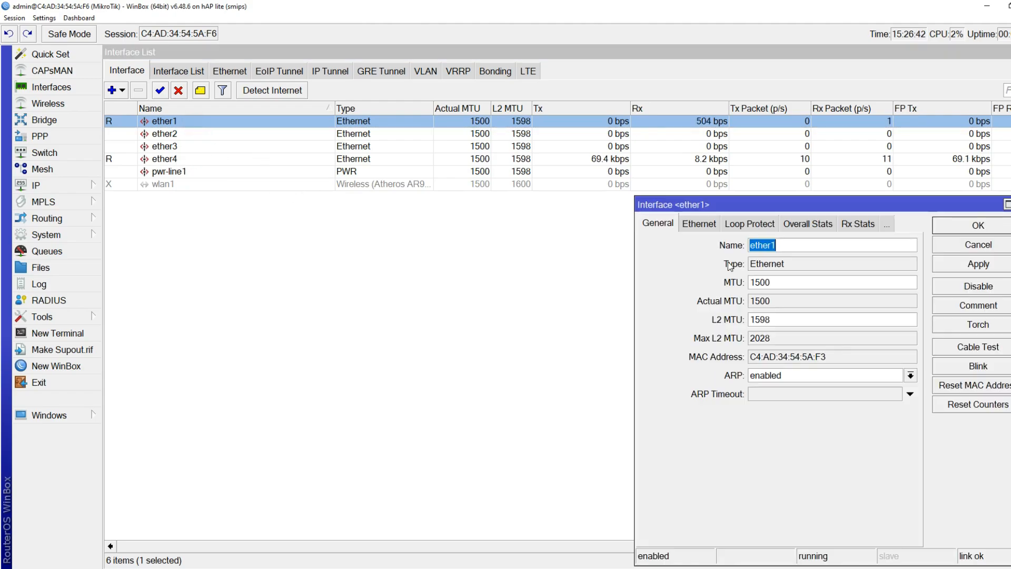
left_click(964, 245)
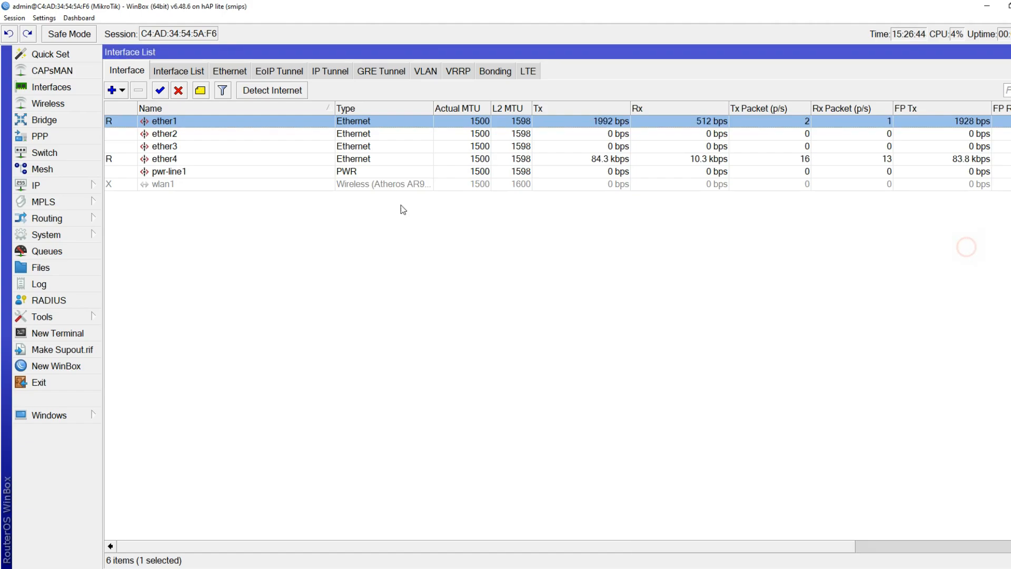
double_click(233, 123)
left_click(783, 246)
type("-")
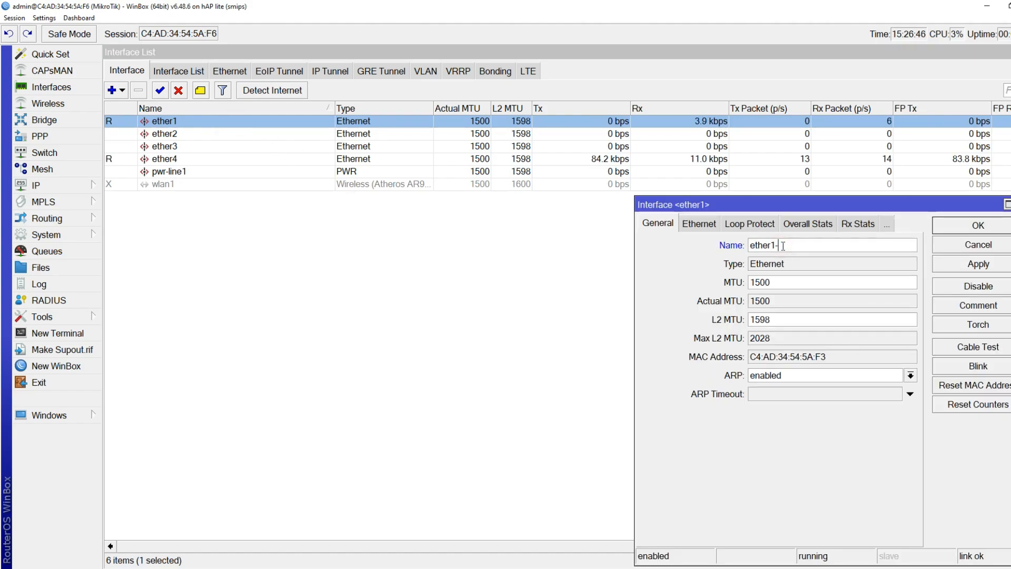
type("INTERNET")
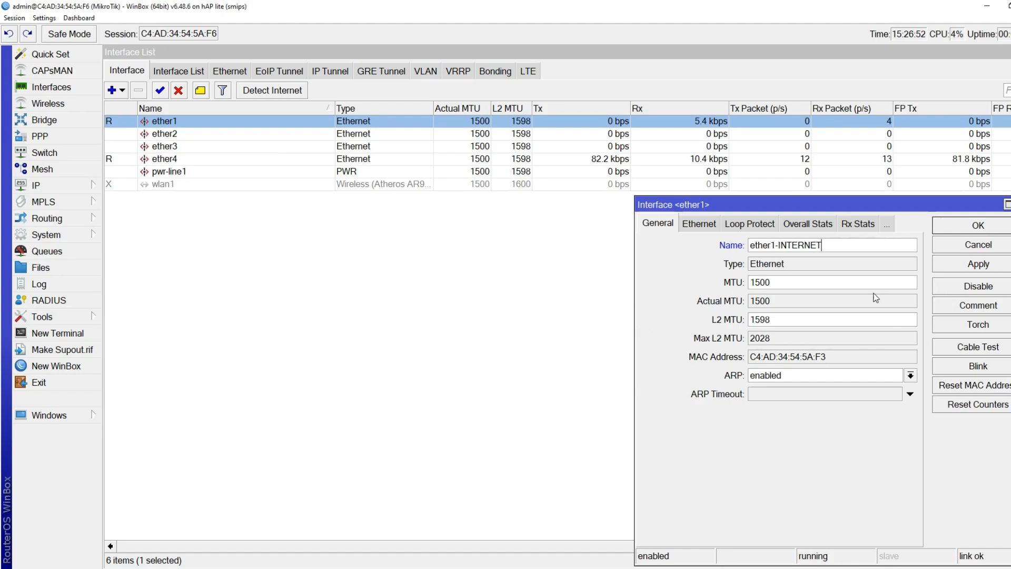
left_click(957, 225)
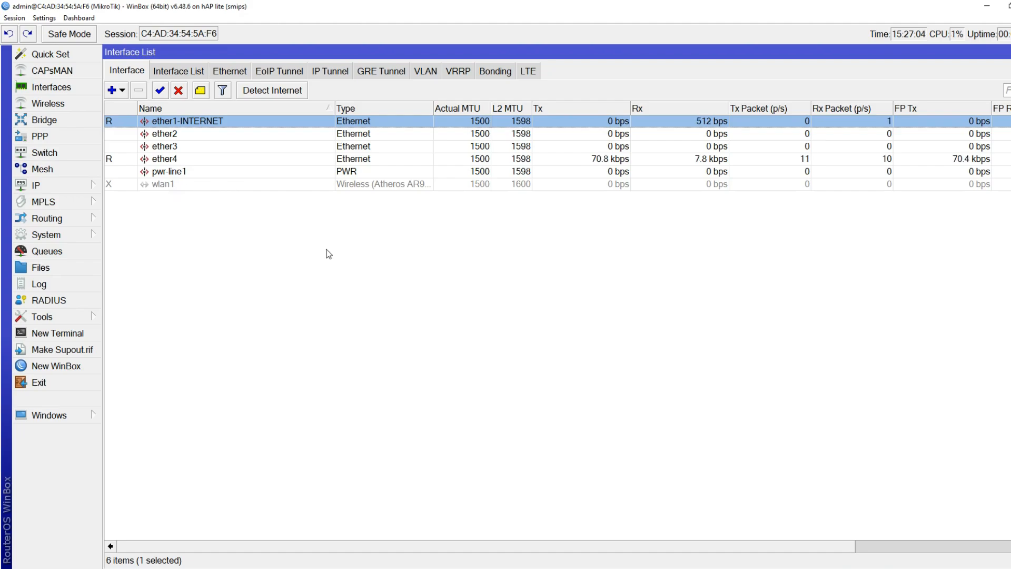
left_click(178, 185)
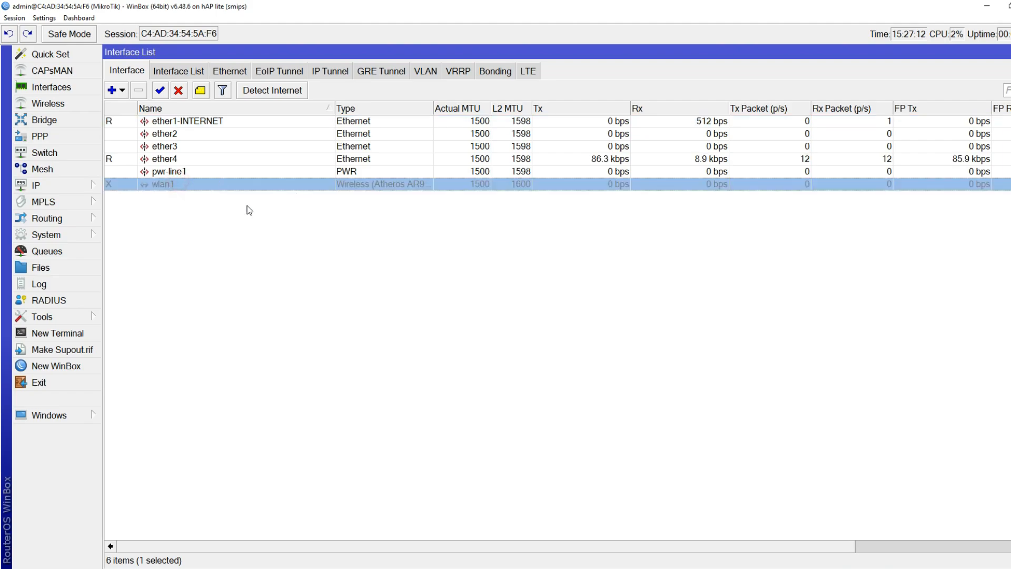
Enable wlan1, then look over nearby networks in the Windows Wi-Fi flyout
left_click(160, 90)
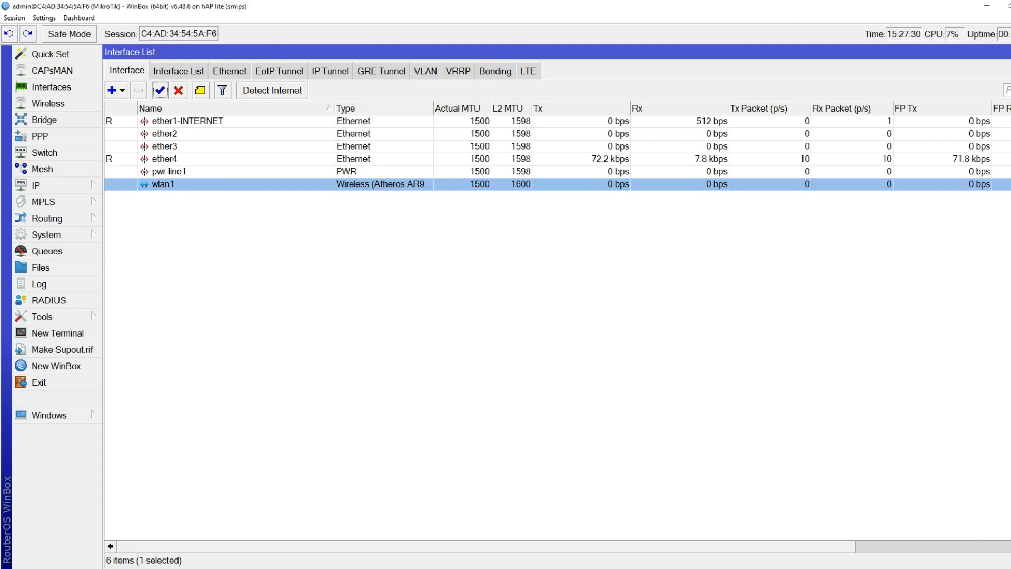
left_click(972, 568)
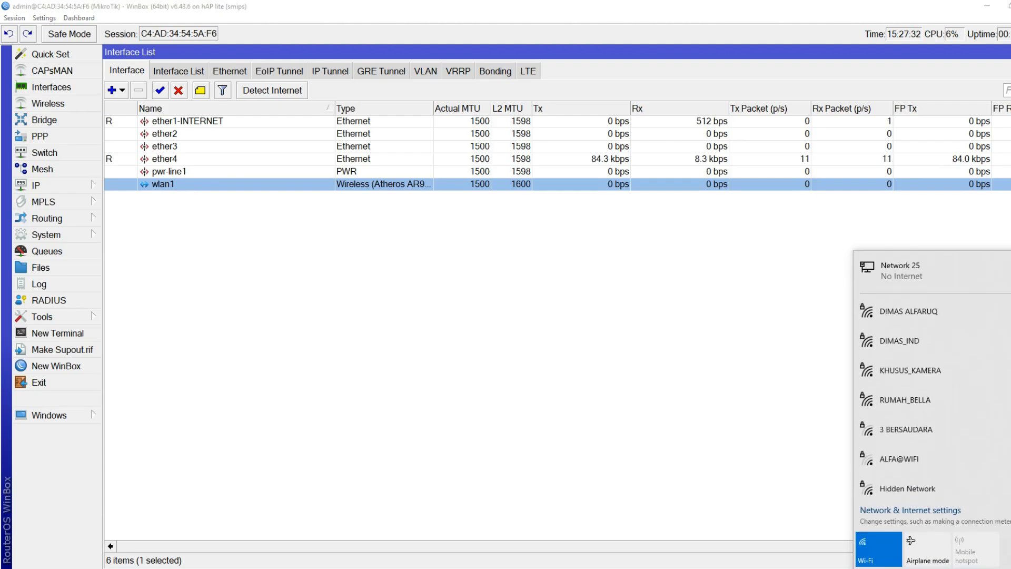
scroll(924, 398, "down", 2)
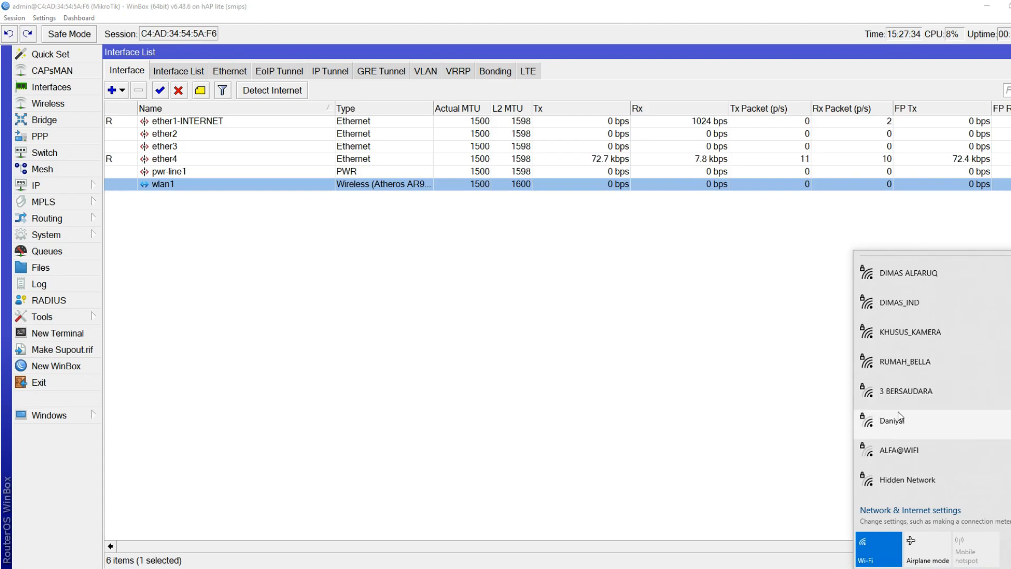
scroll(900, 403, "up", 2)
scroll(908, 376, "down", 2)
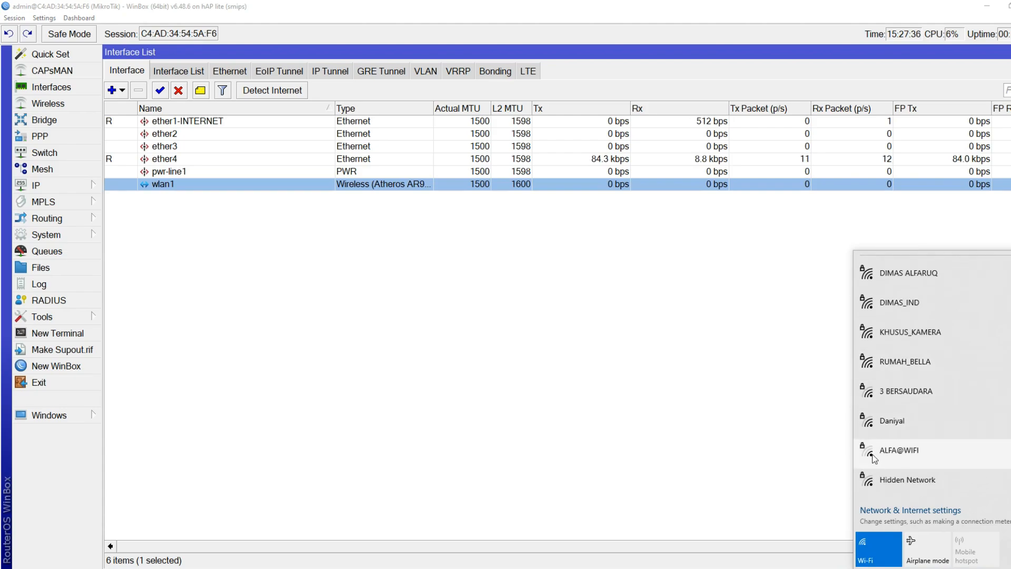
left_click(356, 298)
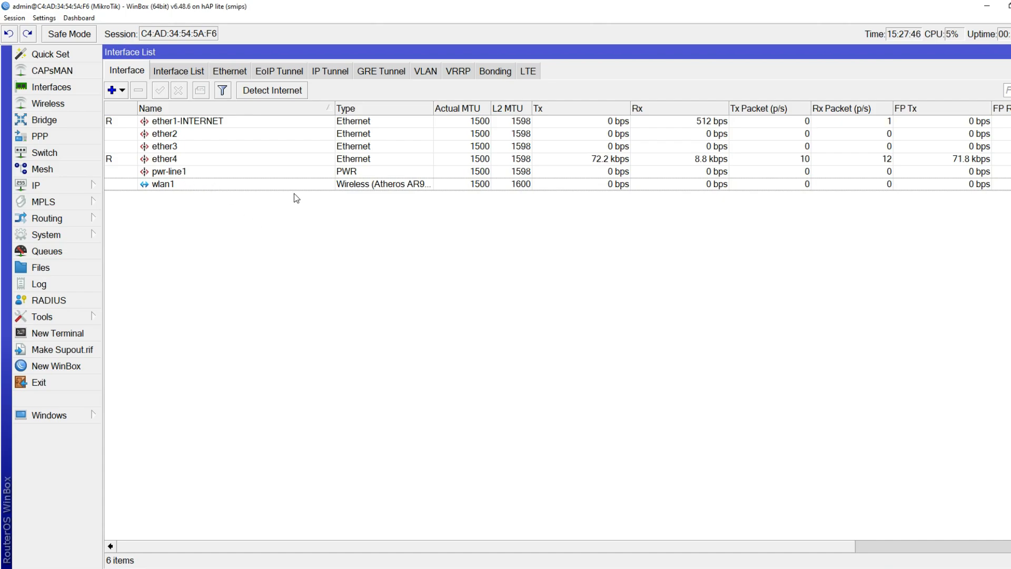
Set wlan1 to ap bridge mode with SSID 'MABES NET' and save
double_click(192, 184)
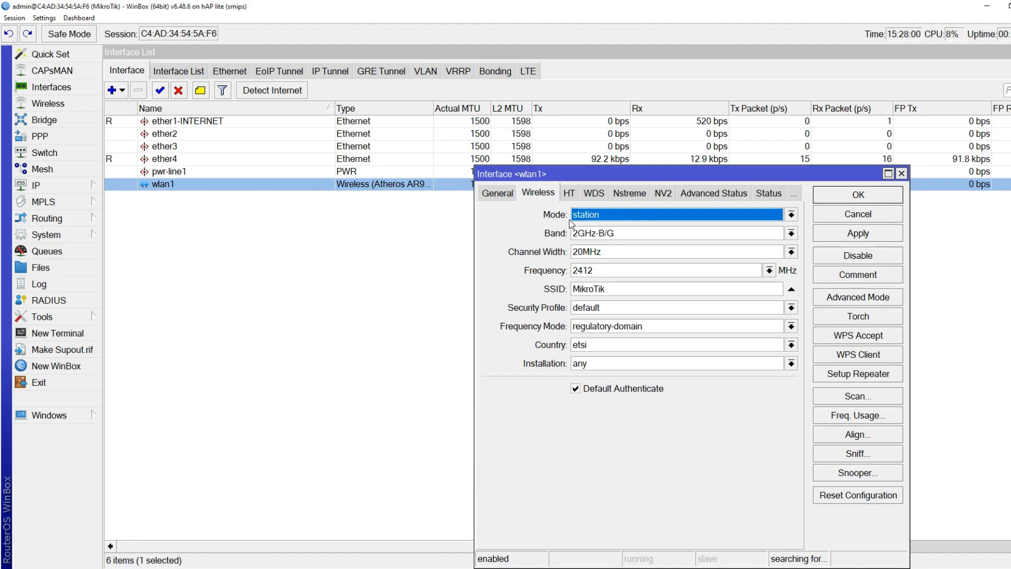
left_click(598, 216)
left_click(699, 241)
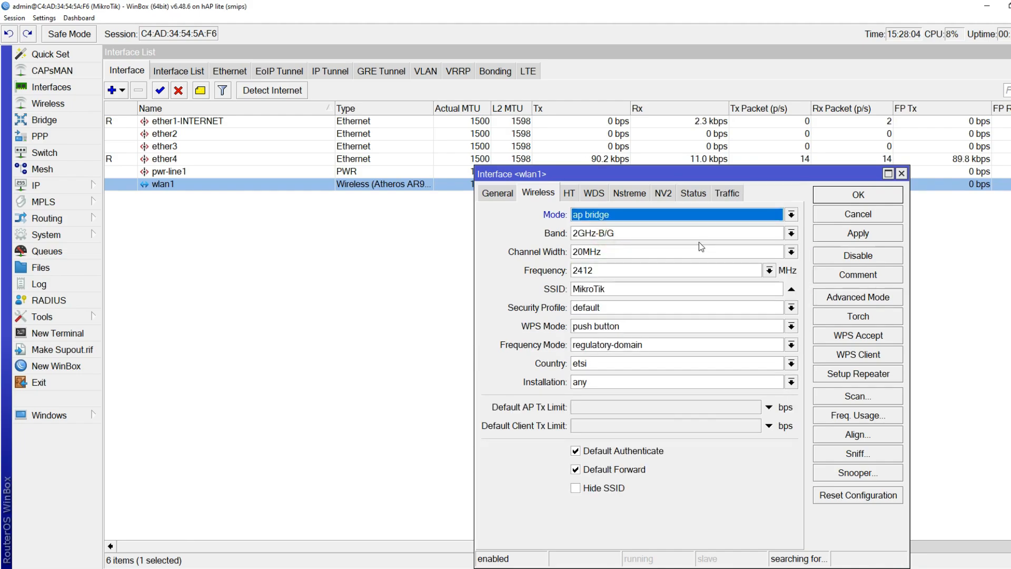
double_click(619, 290)
type("MA")
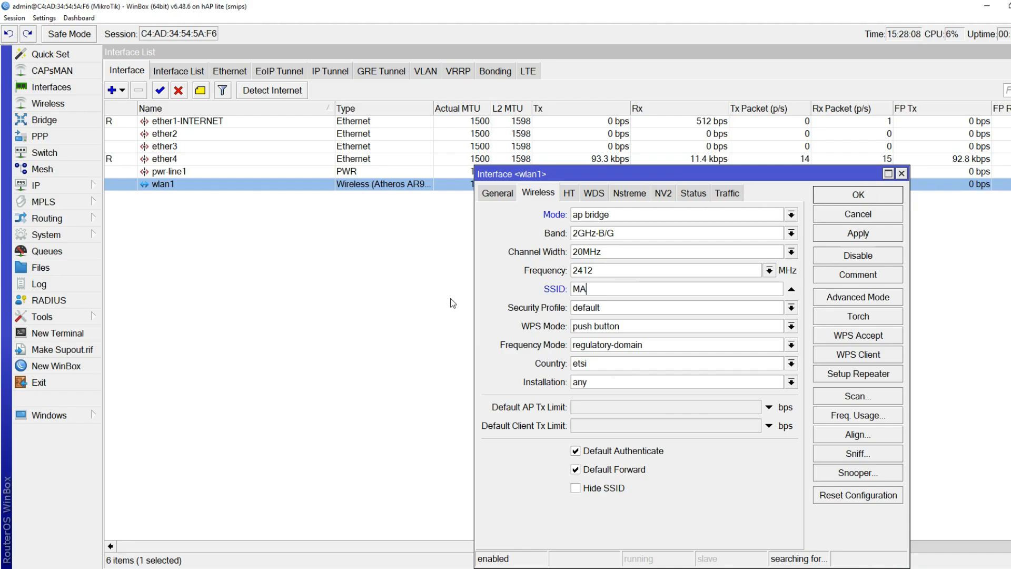
type("BES NET")
left_click(857, 237)
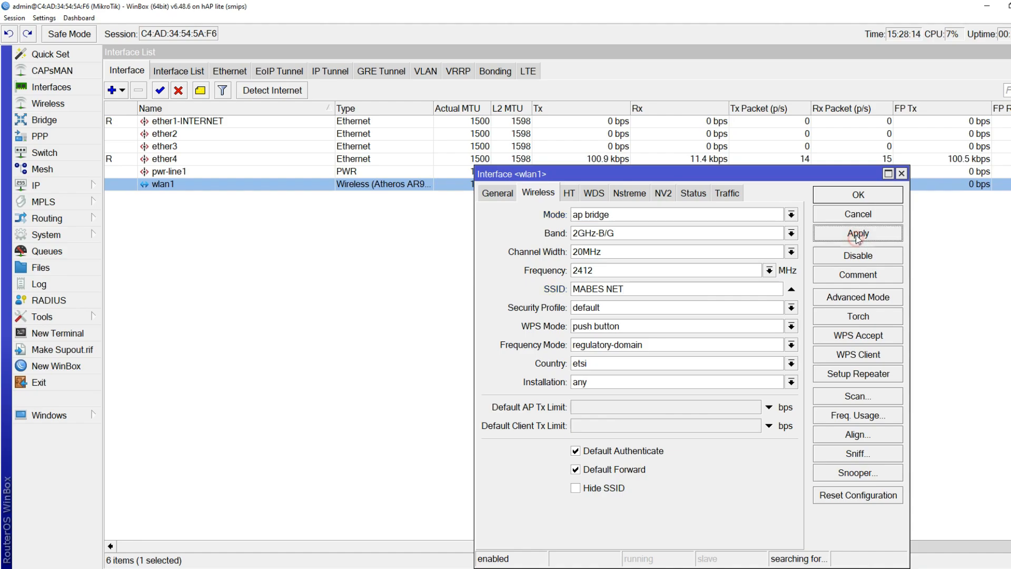
left_click(857, 196)
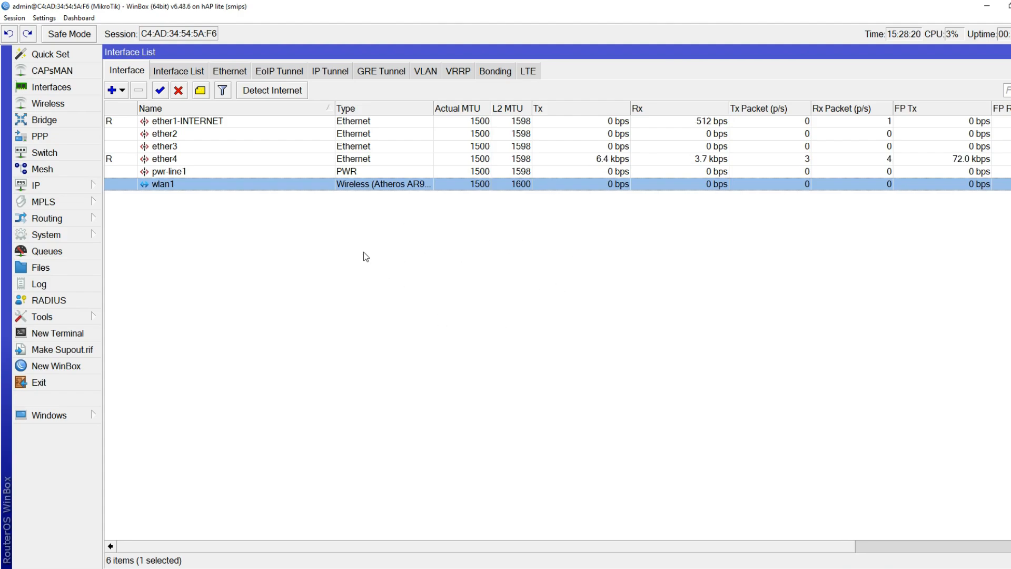
Confirm MABES NET appears in the Windows Wi-Fi network list
left_click(978, 568)
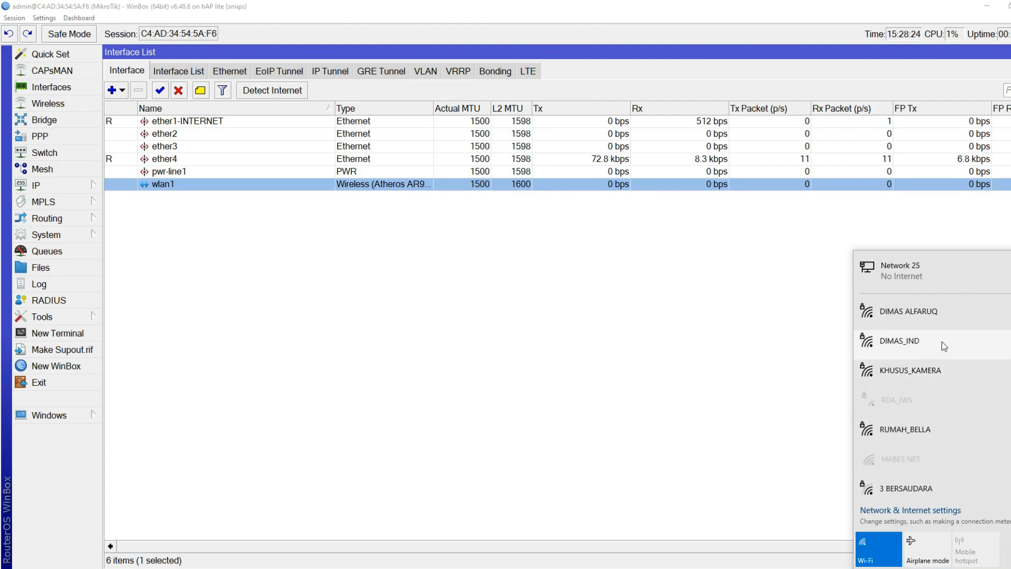
scroll(942, 348, "down", 3)
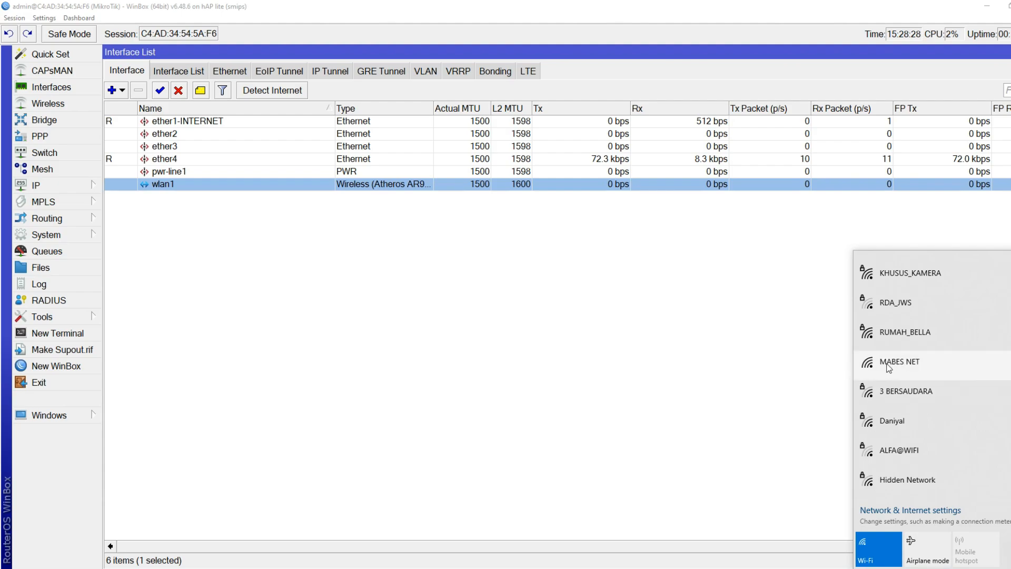
left_click(501, 350)
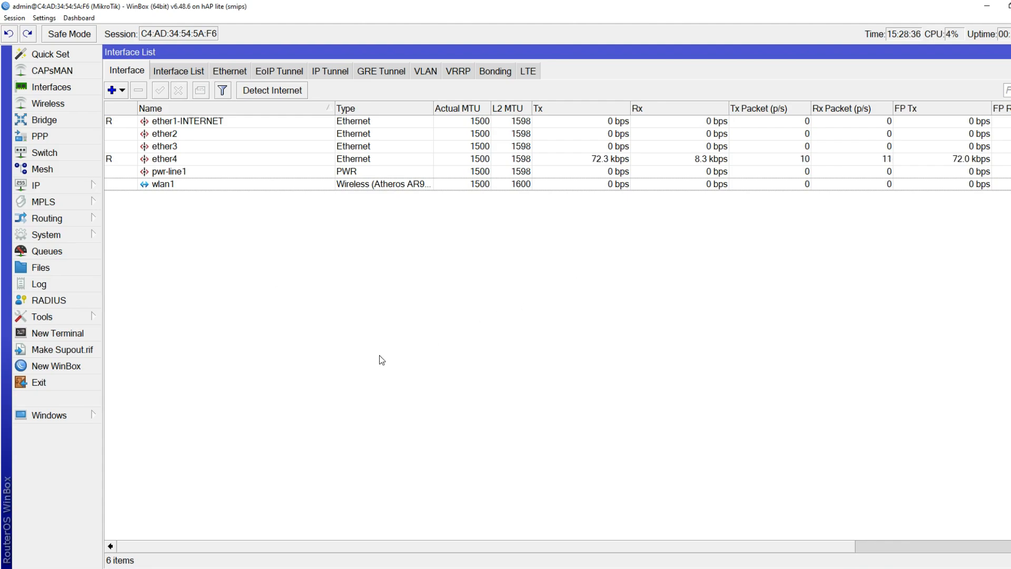
left_click(182, 158)
left_click(181, 186)
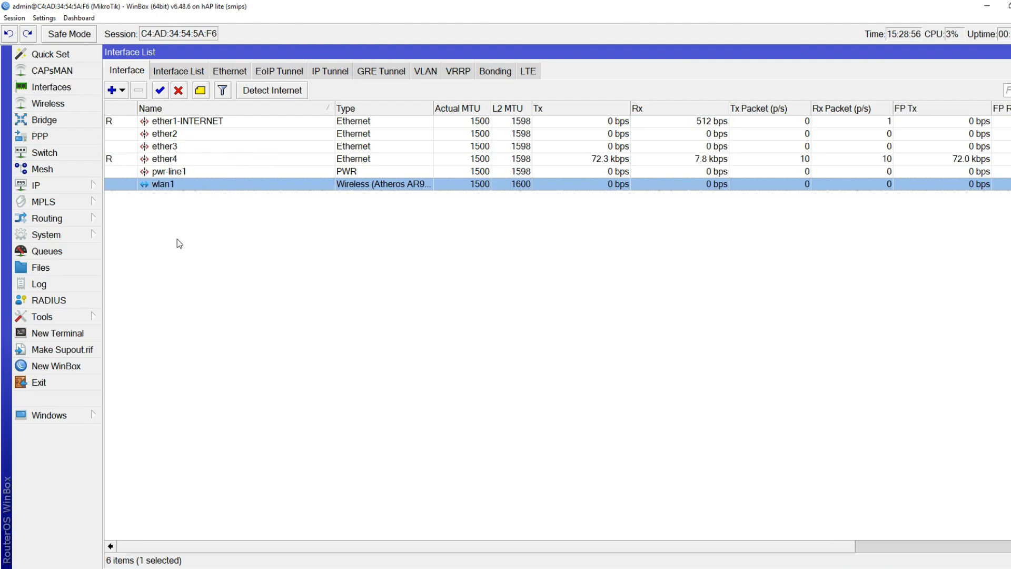
Add a new bridge in the Bridge tab, renaming bridge1 to bridge_HOTSPOT
left_click(52, 122)
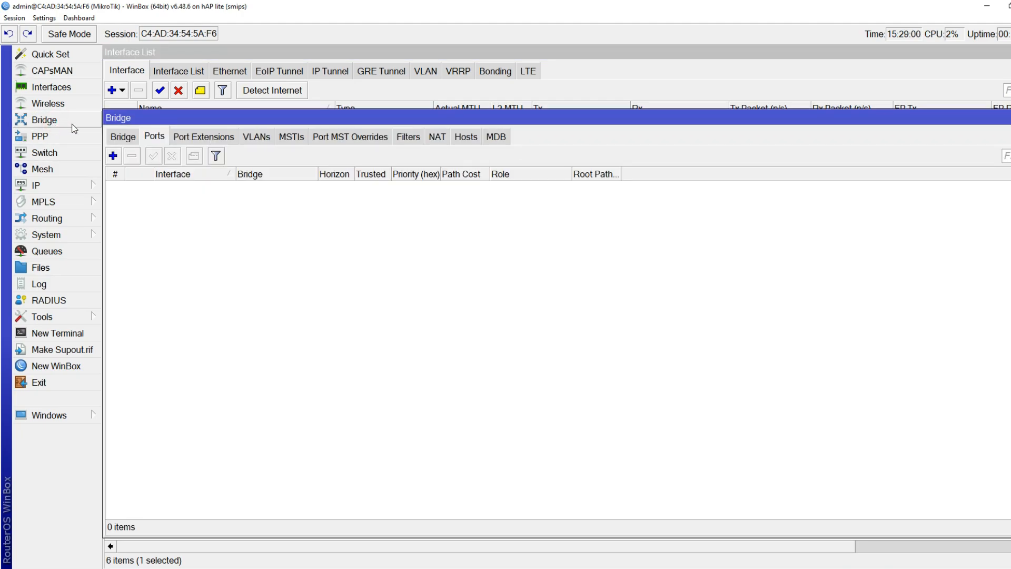
left_click(124, 138)
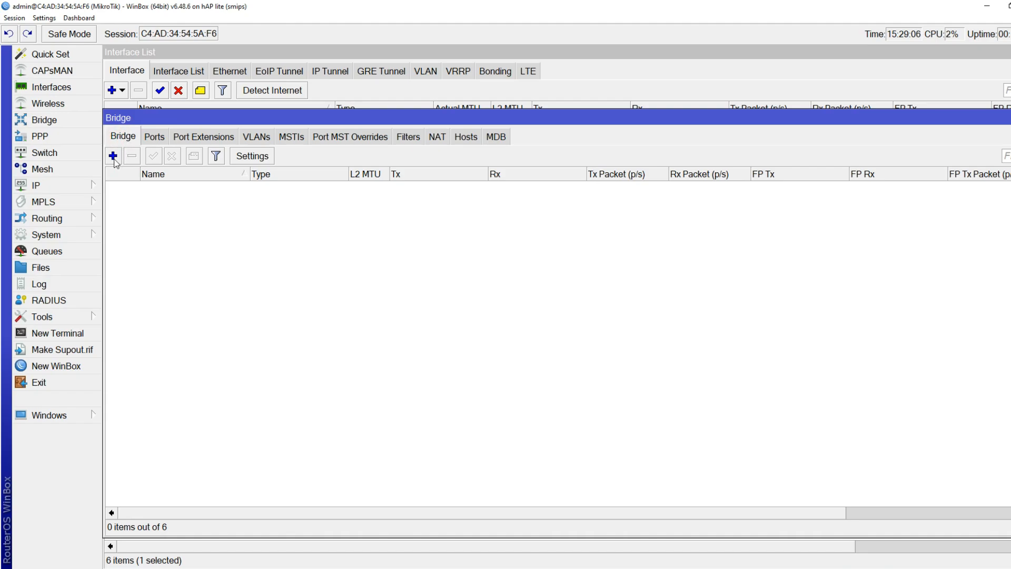
left_click(114, 157)
left_click(747, 247)
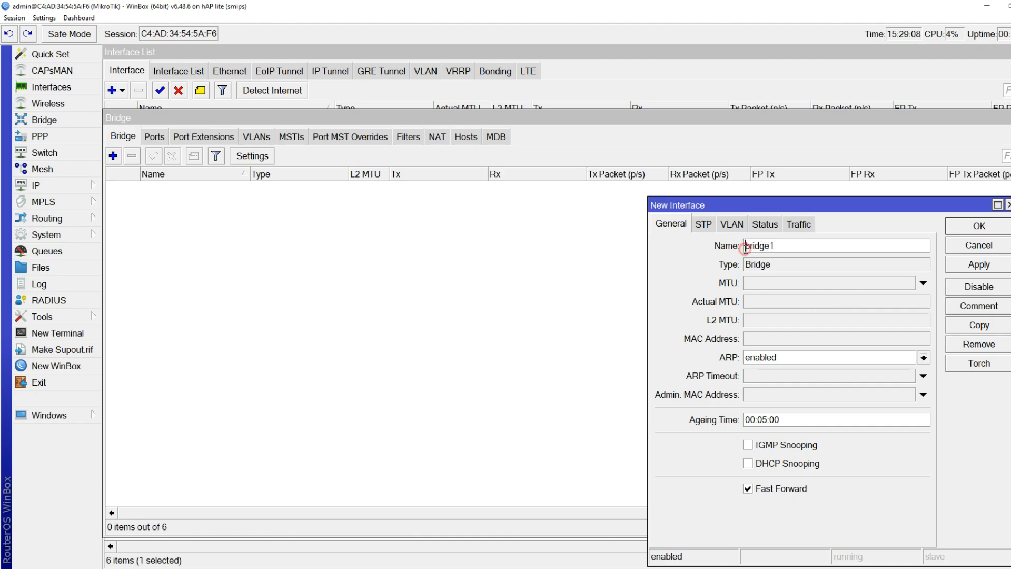
key("BackSpace")
type("_HOTSPOT")
left_click(978, 226)
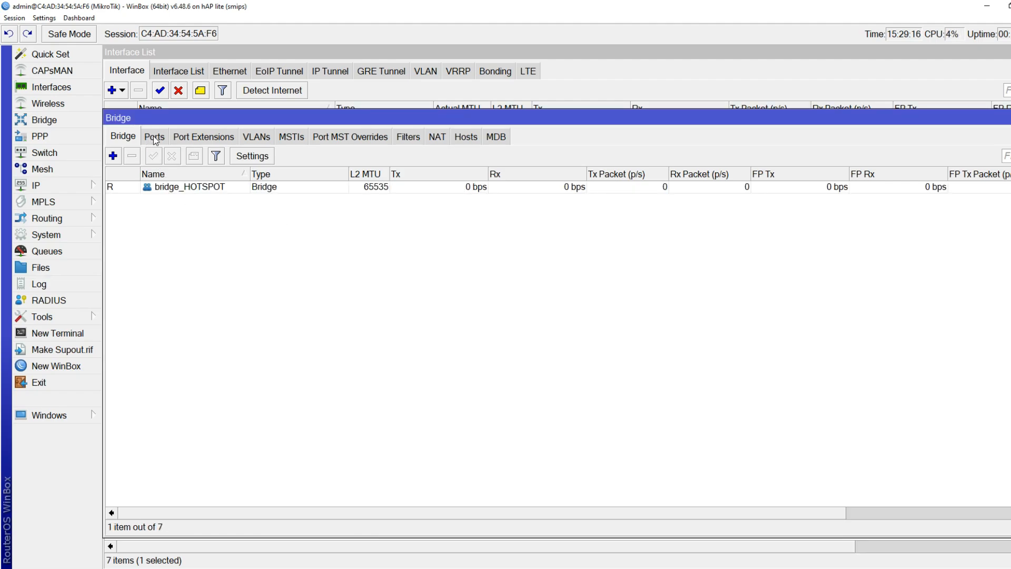
Add wlan1 as a port of bridge_HOTSPOT
left_click_drag(170, 120, 169, 56)
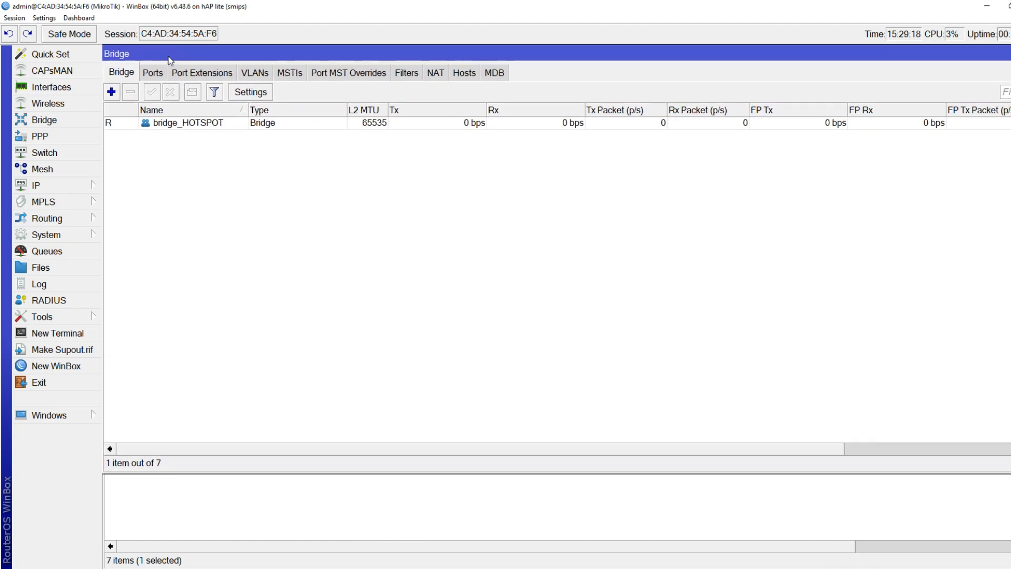
left_click(149, 74)
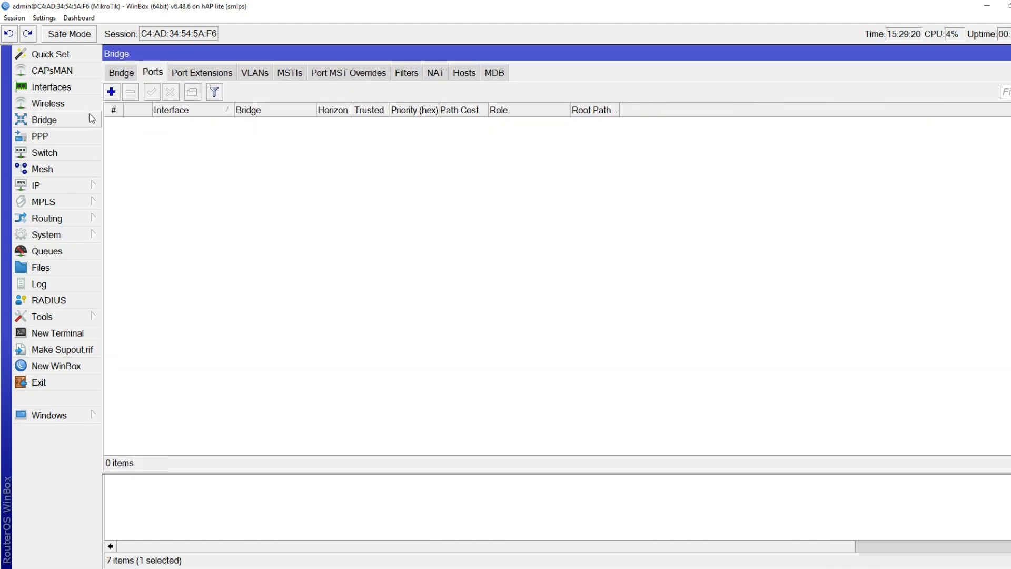
left_click(111, 91)
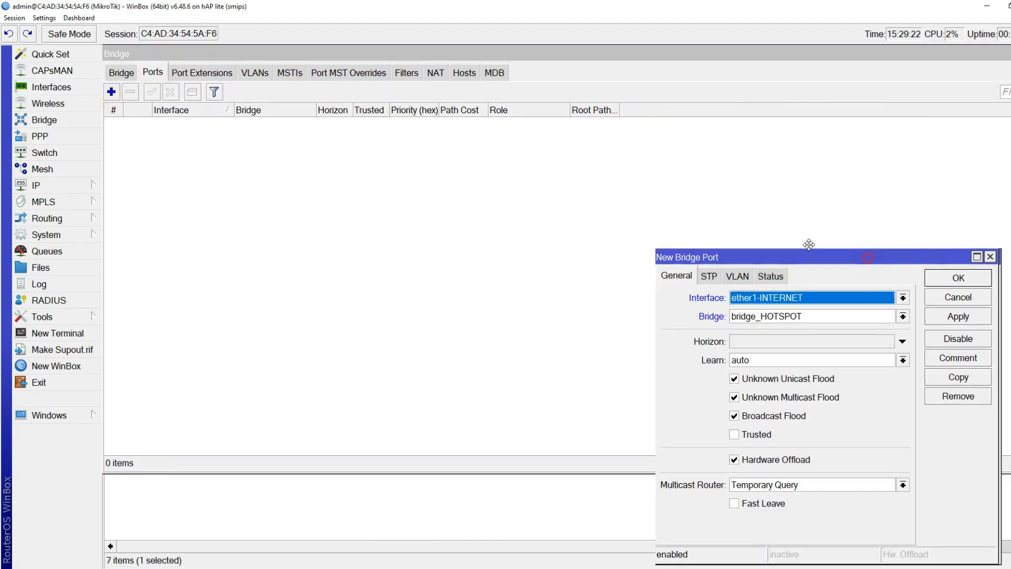
left_click_drag(811, 259, 532, 146)
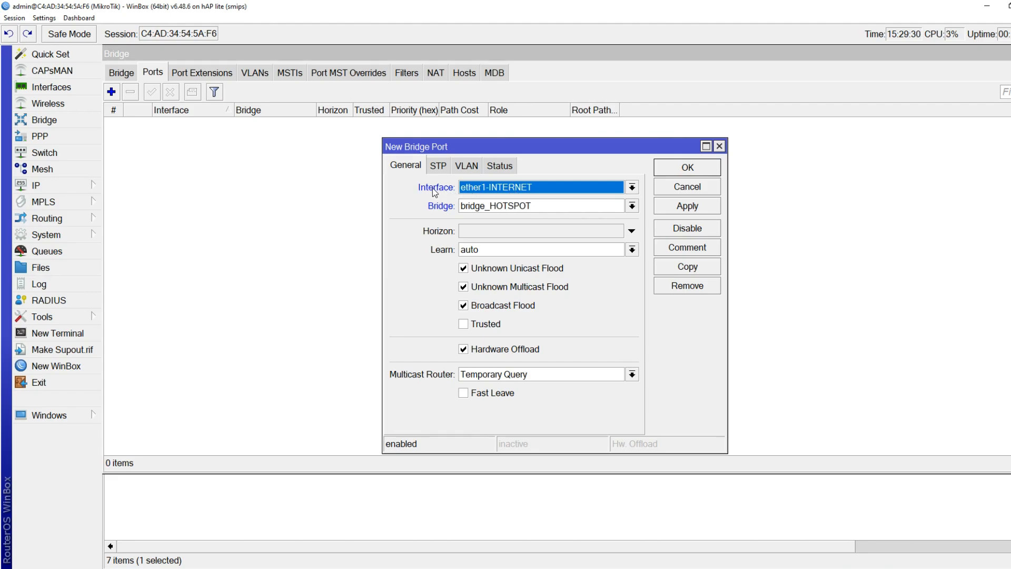
left_click(461, 191)
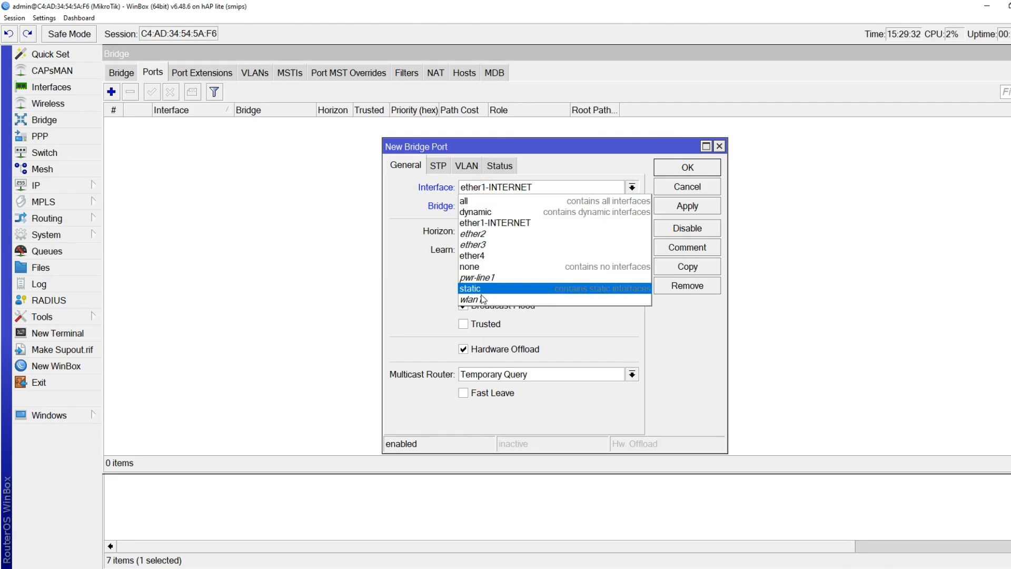
left_click(480, 299)
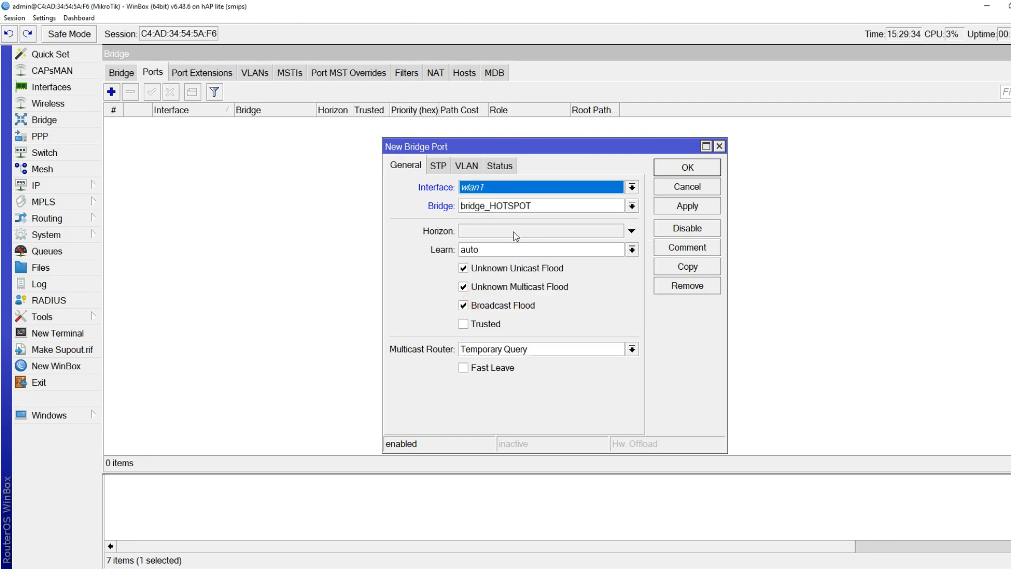
left_click(683, 209)
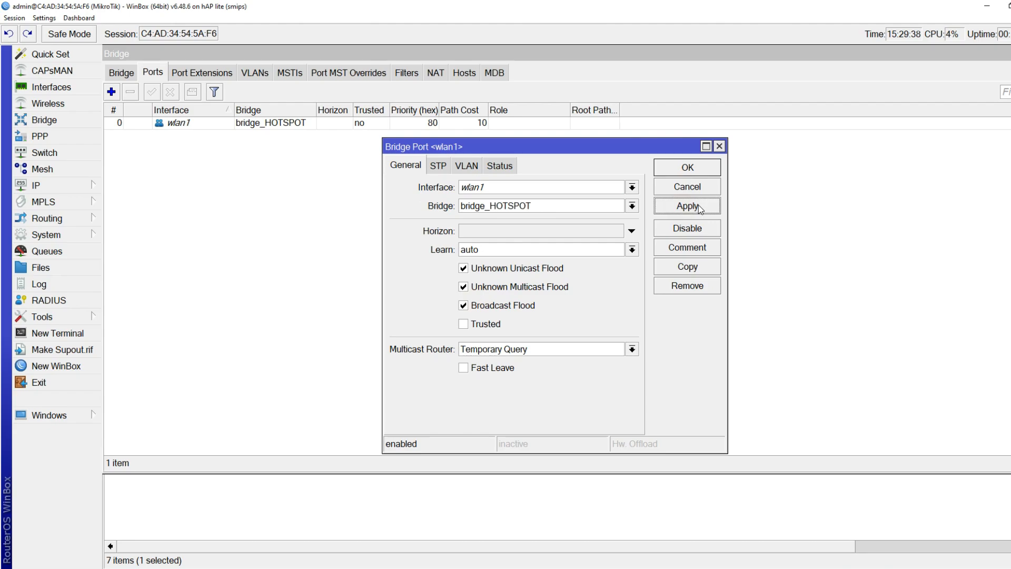
left_click(691, 274)
left_click(965, 298)
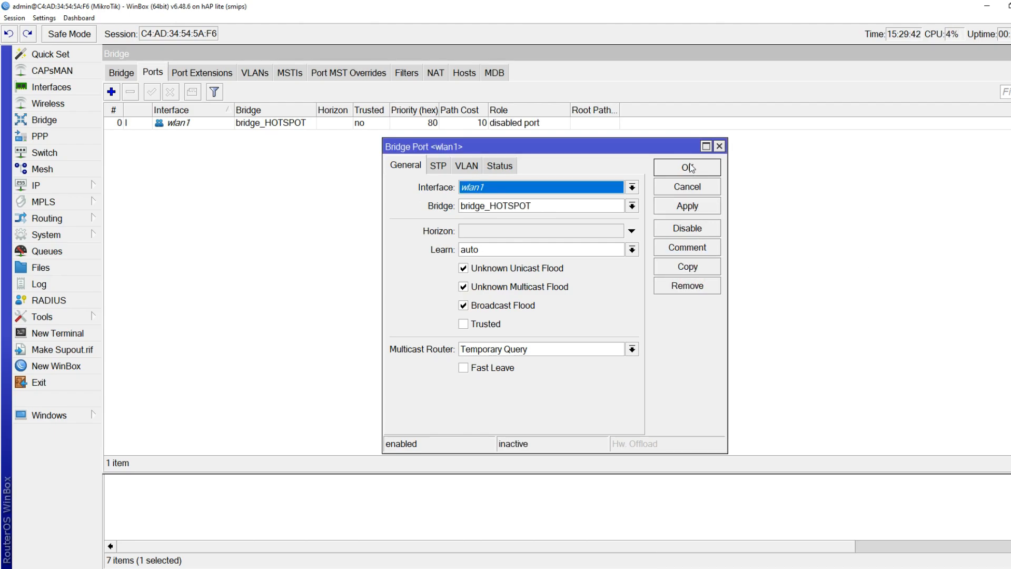
left_click(692, 167)
Add ether4 as a second bridge_HOTSPOT port, then close the Bridge window
left_click(111, 92)
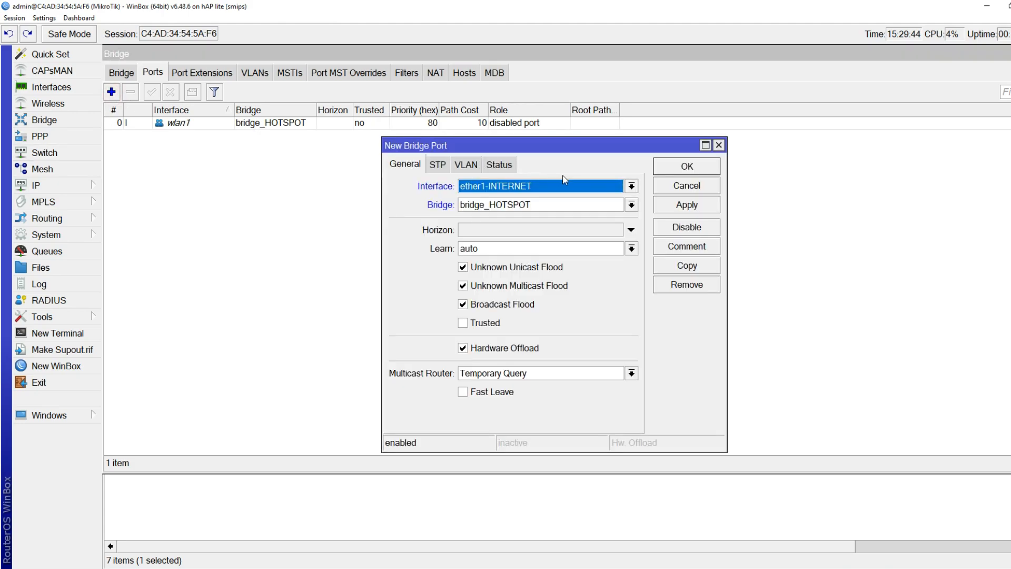
left_click(495, 189)
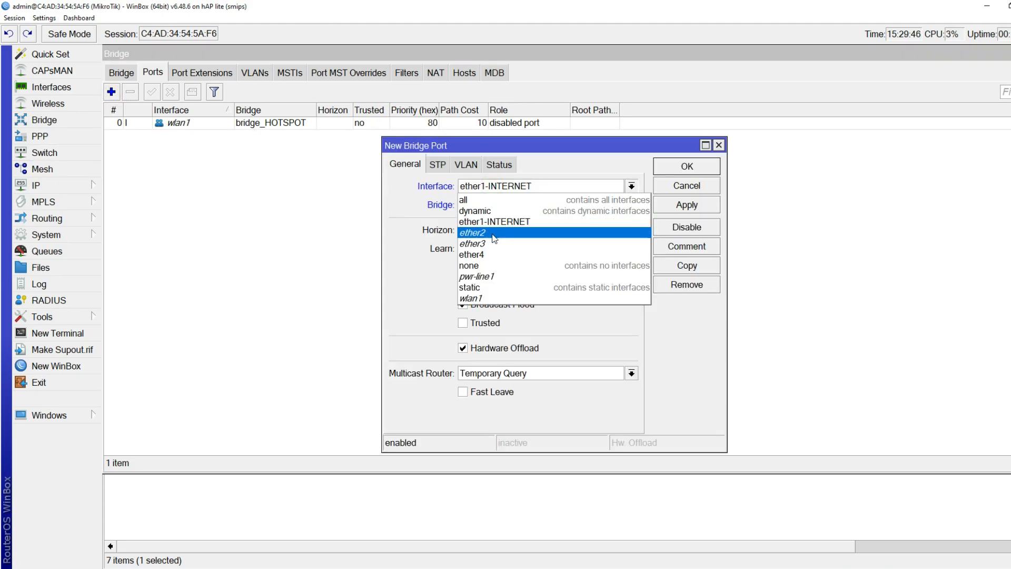
left_click(491, 255)
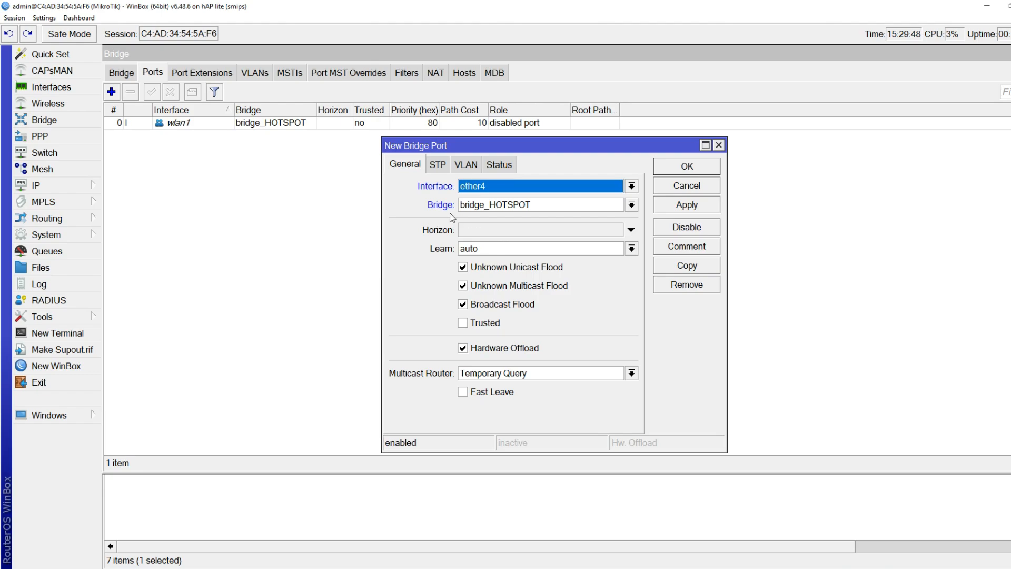
left_click(692, 168)
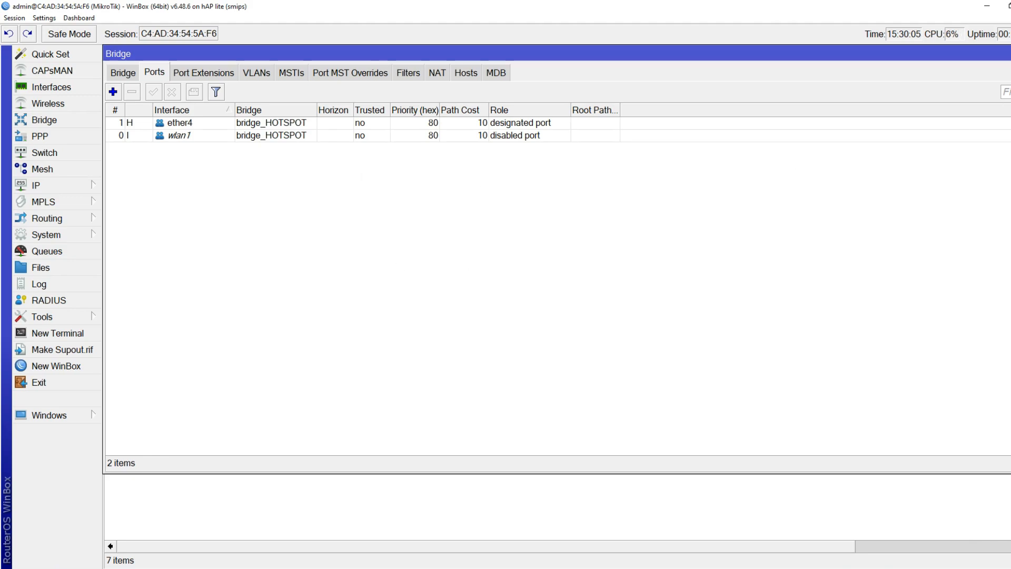
left_click(1010, 53)
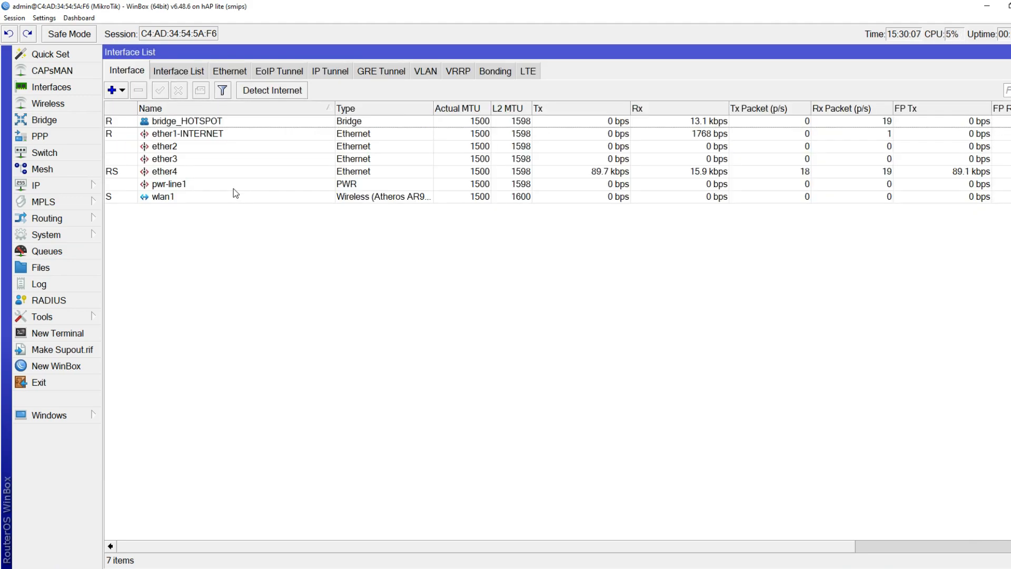
Check bridge_HOTSPOT, ether4 and wlan1 in the Interface List, then close it
left_click(174, 122)
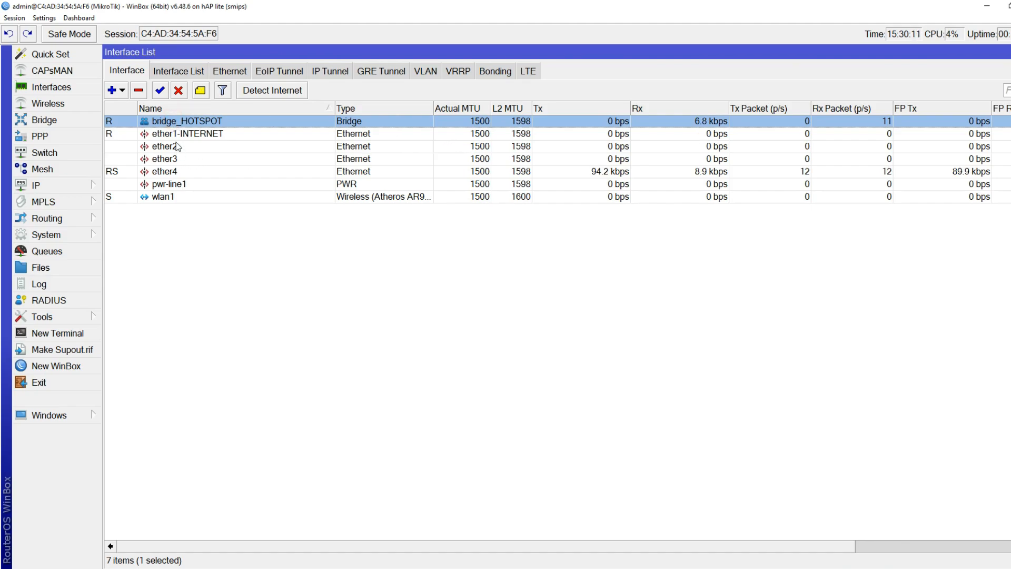
left_click(162, 173)
left_click(164, 197)
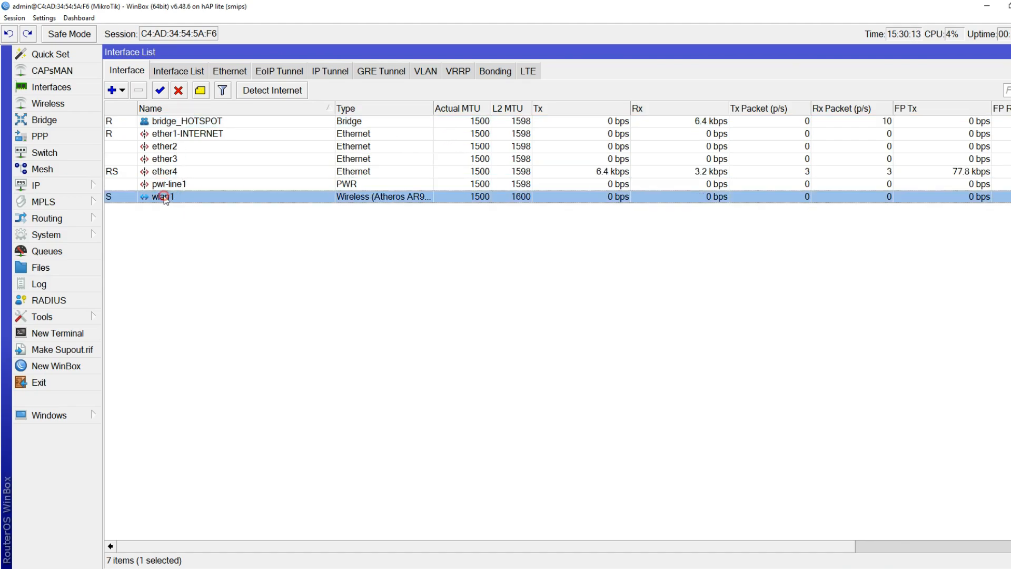
left_click(1009, 52)
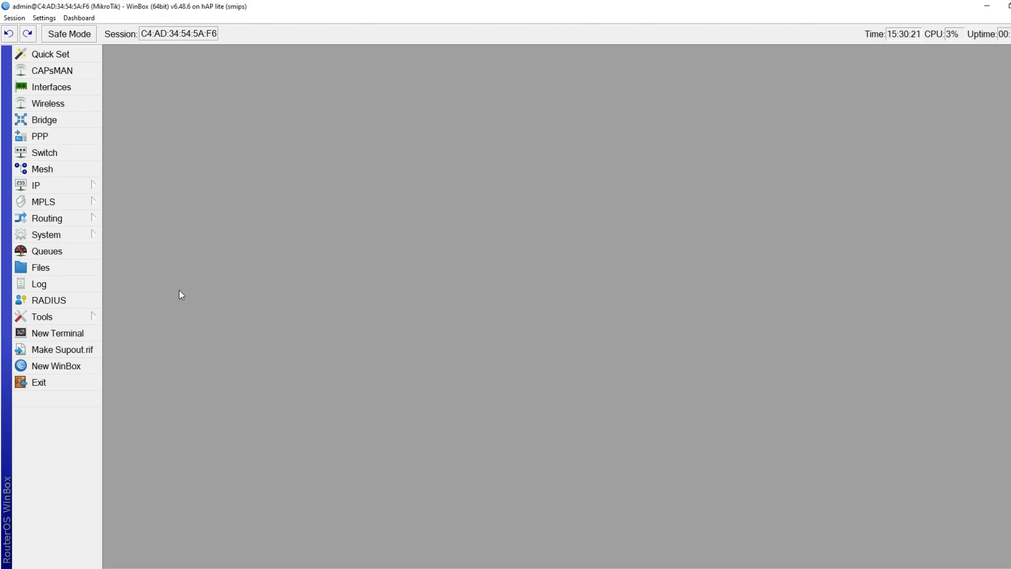
left_click(83, 185)
left_click(141, 243)
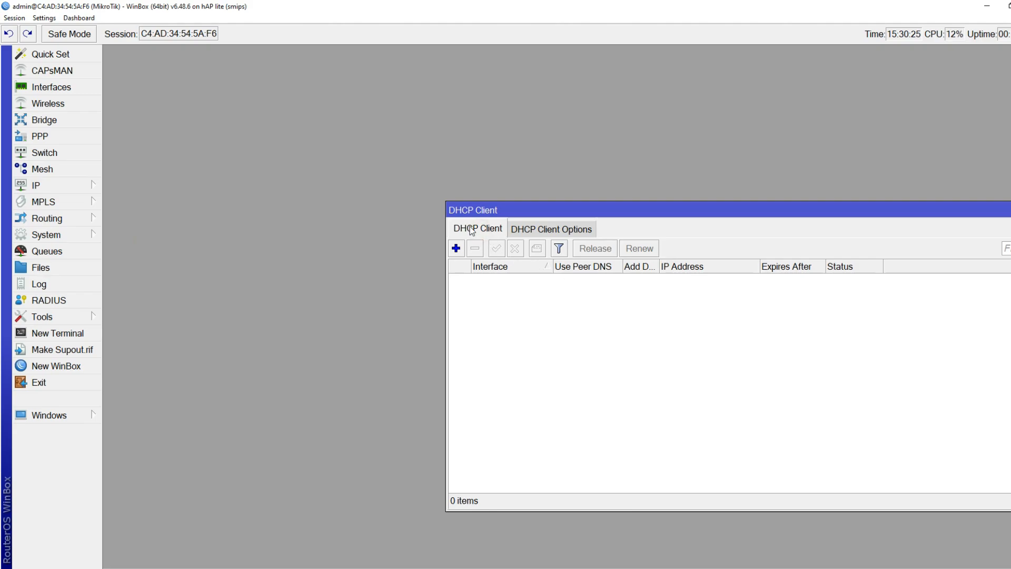
left_click(456, 249)
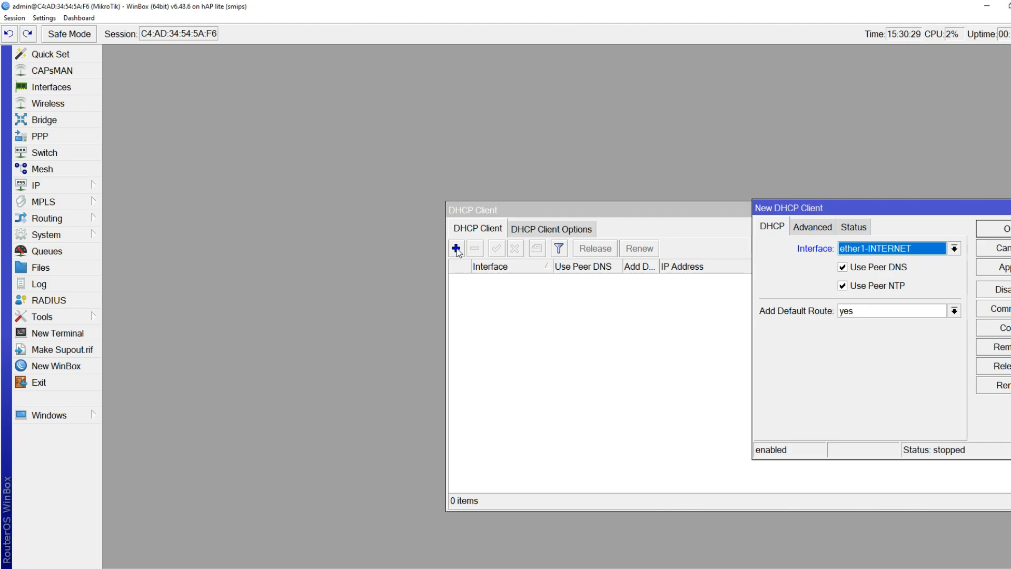
left_click(892, 254)
left_click(898, 273)
left_click(1005, 228)
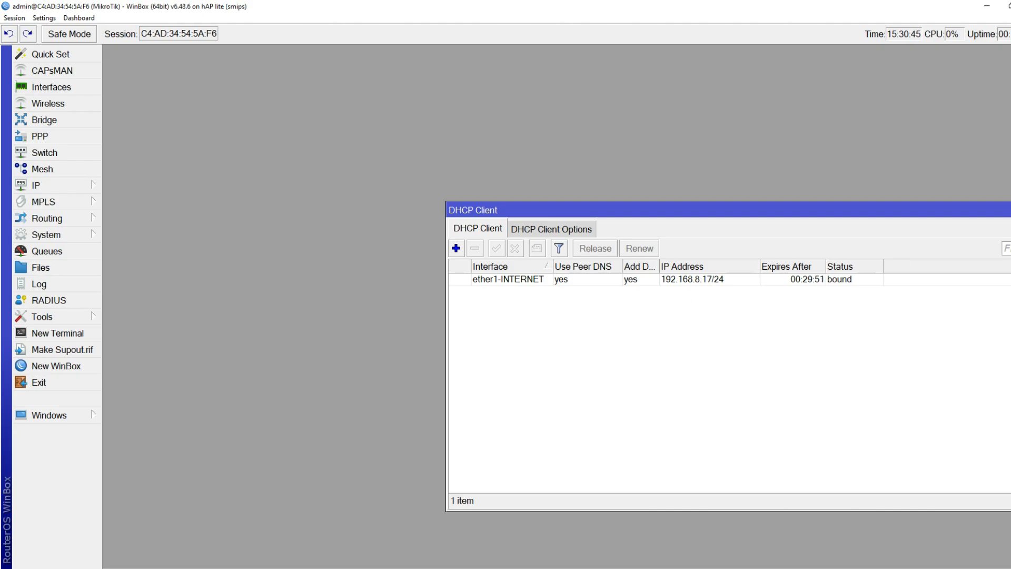
left_click(1010, 209)
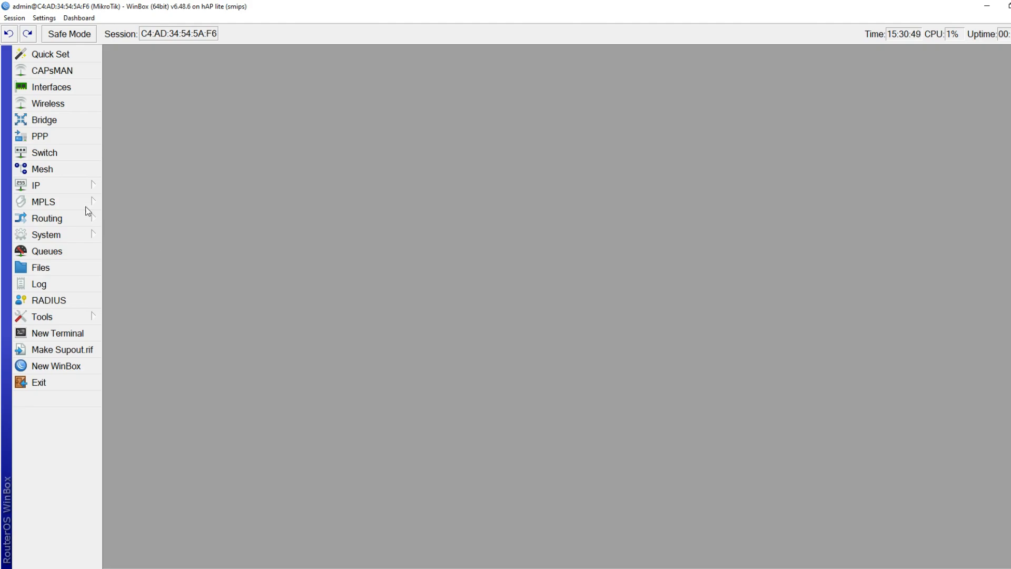
Add a srcnat NAT rule: Out. Interface ether1-INTERNET, action masquerade, then close Firewall
left_click(70, 190)
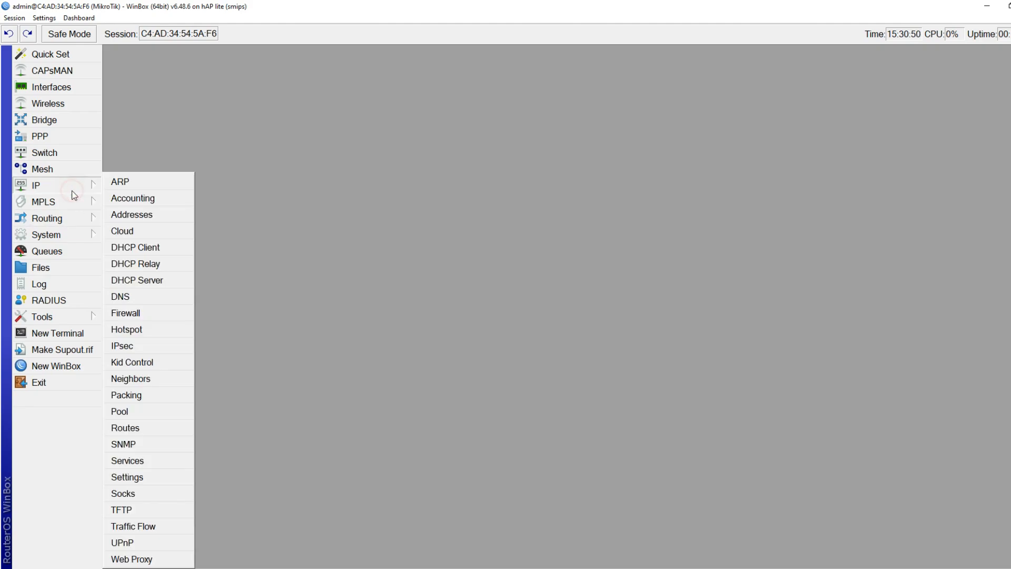
left_click(132, 313)
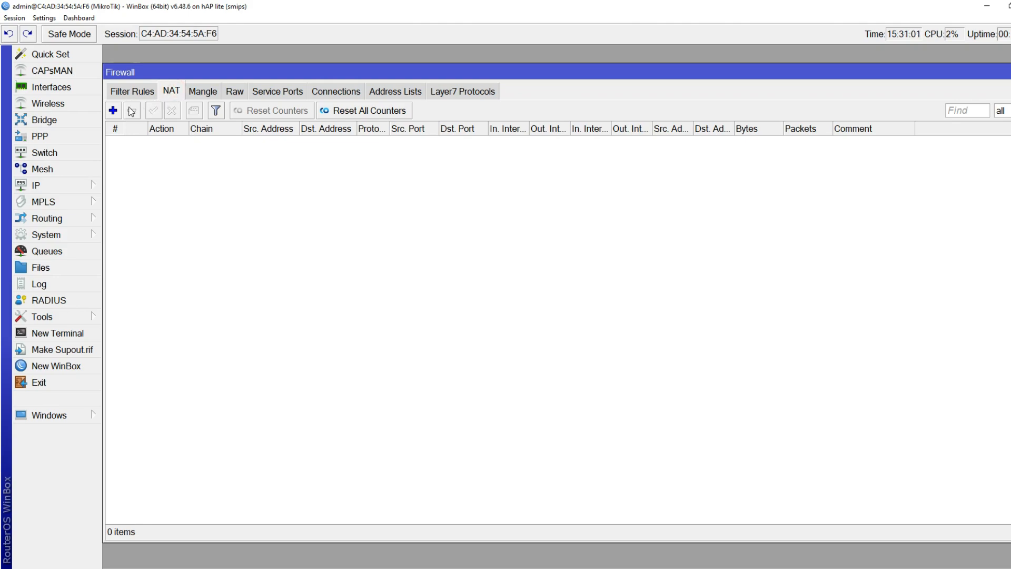
left_click(113, 110)
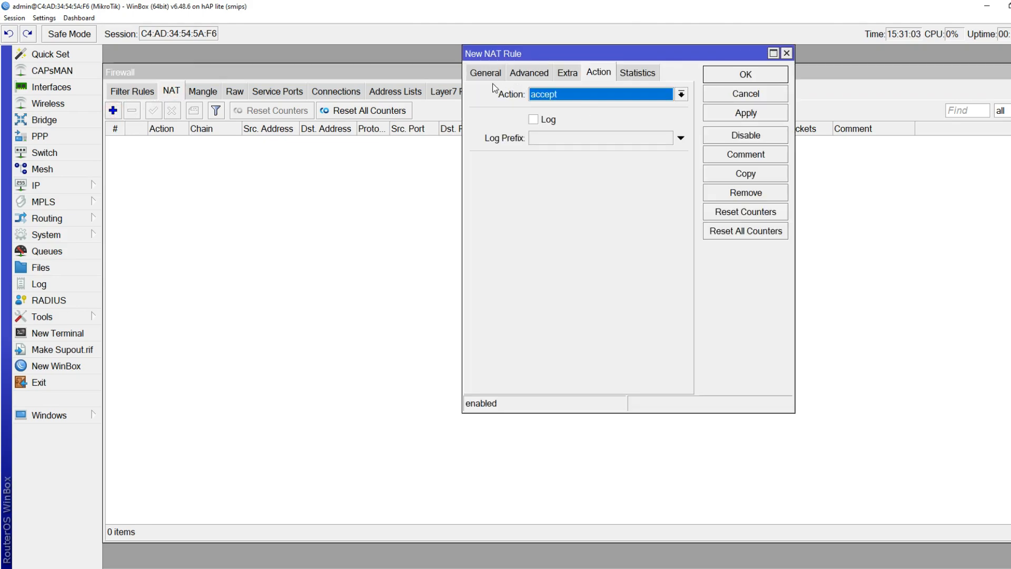
left_click(482, 75)
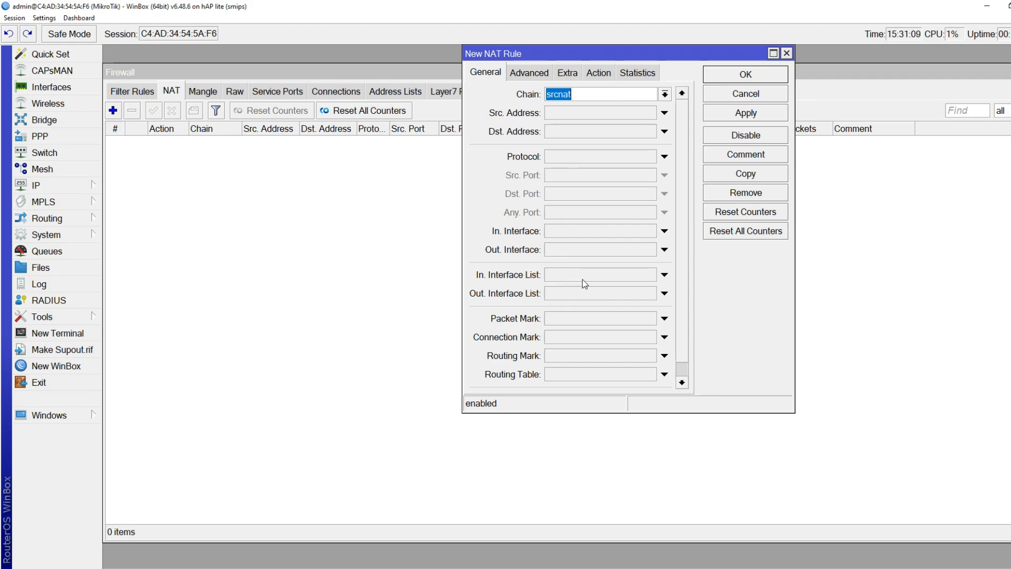
left_click(580, 256)
left_click(649, 250)
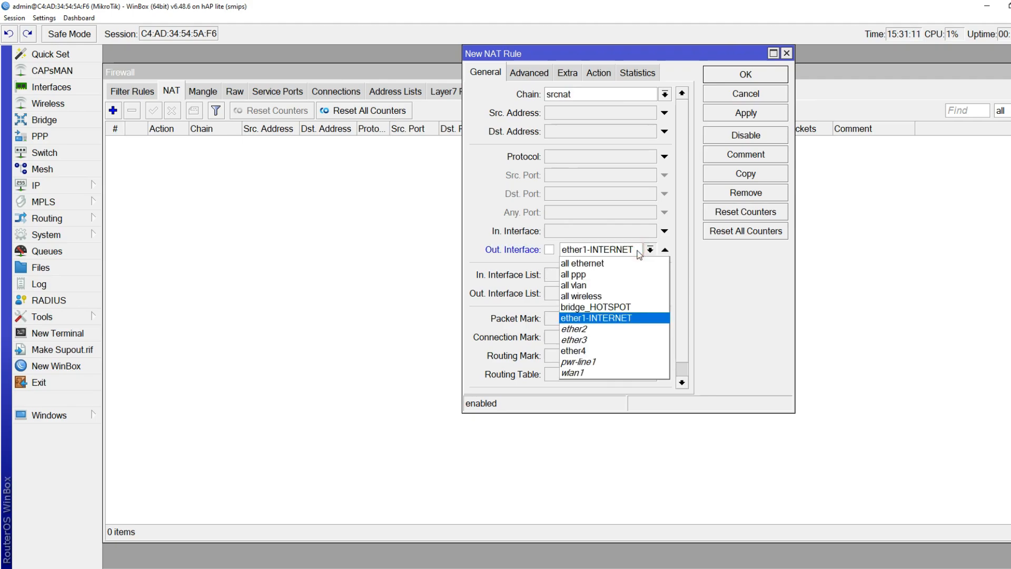
left_click(649, 250)
left_click(601, 72)
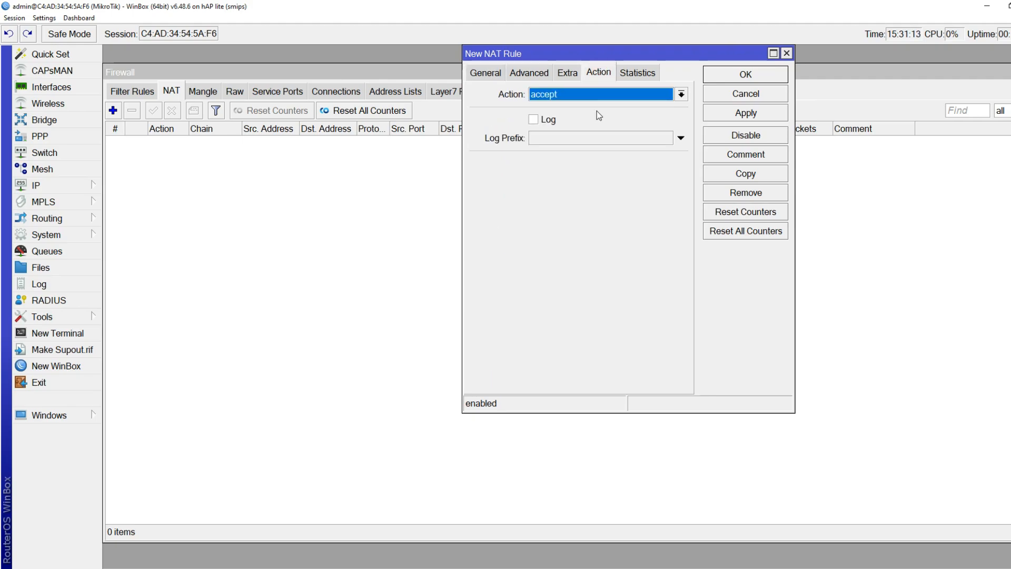
left_click(588, 94)
left_click(586, 174)
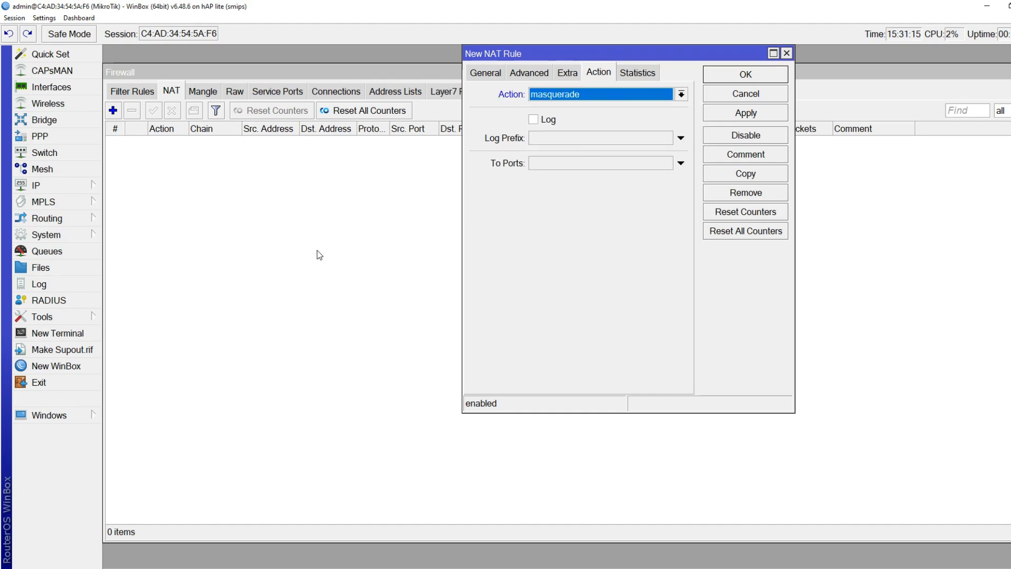
left_click(738, 77)
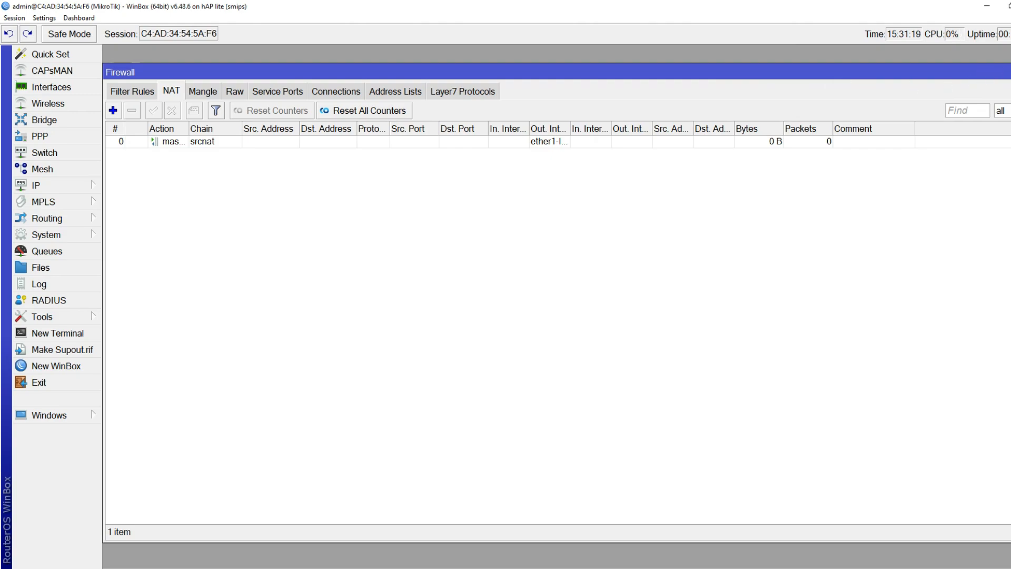
left_click(1010, 72)
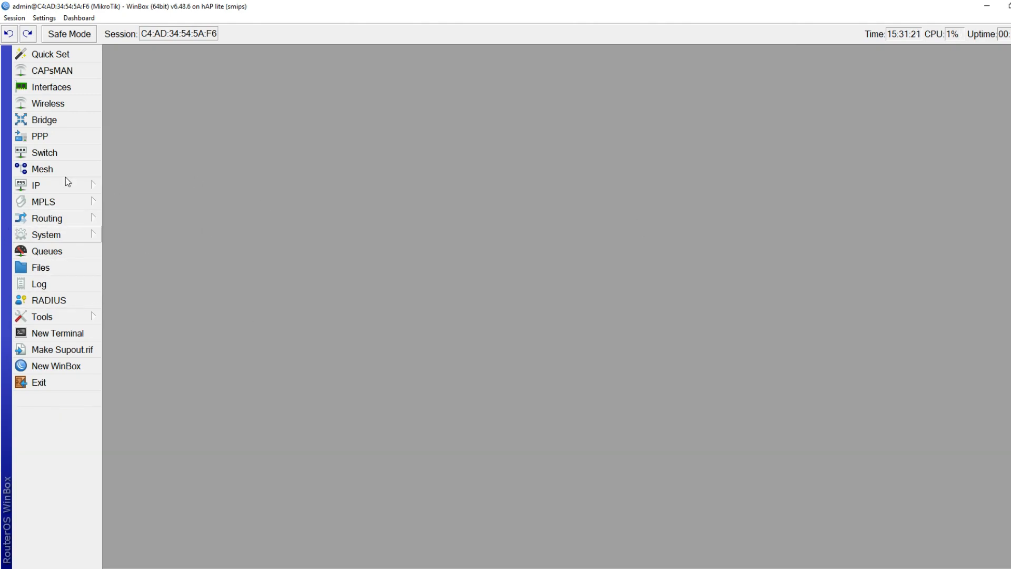
In IP > DNS, enter servers 8.8.8.8 and 8.8.4.4, tick Allow Remote Requests, and save
left_click(95, 188)
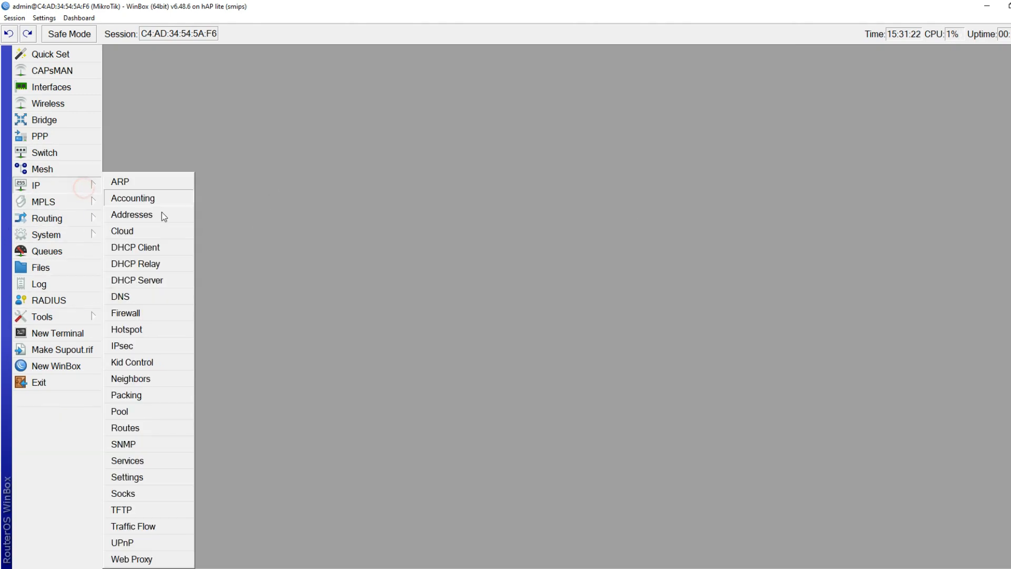
left_click(123, 295)
left_click_drag(828, 290, 483, 135)
double_click(473, 159)
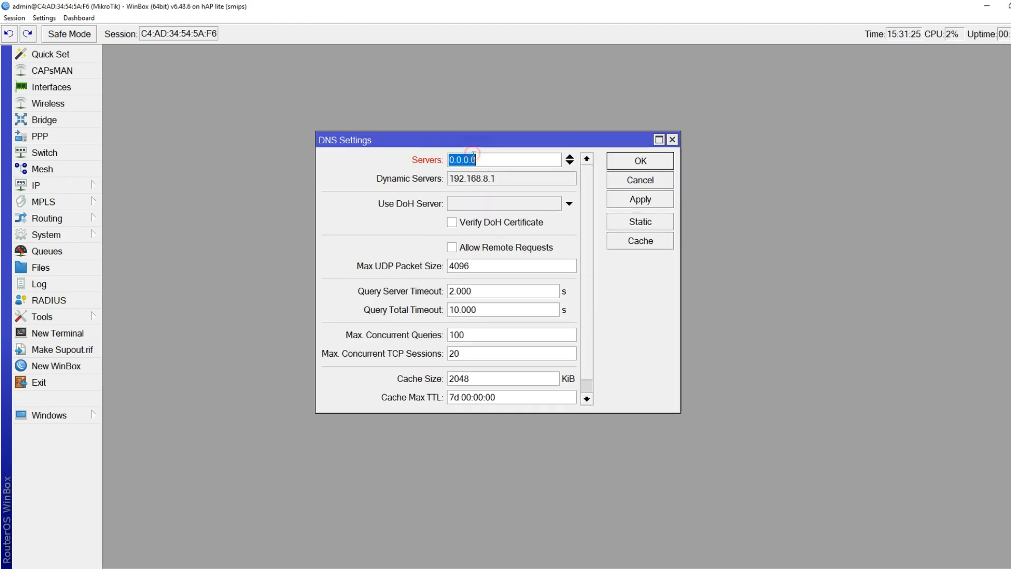
type("8.8.8.8")
left_click(569, 162)
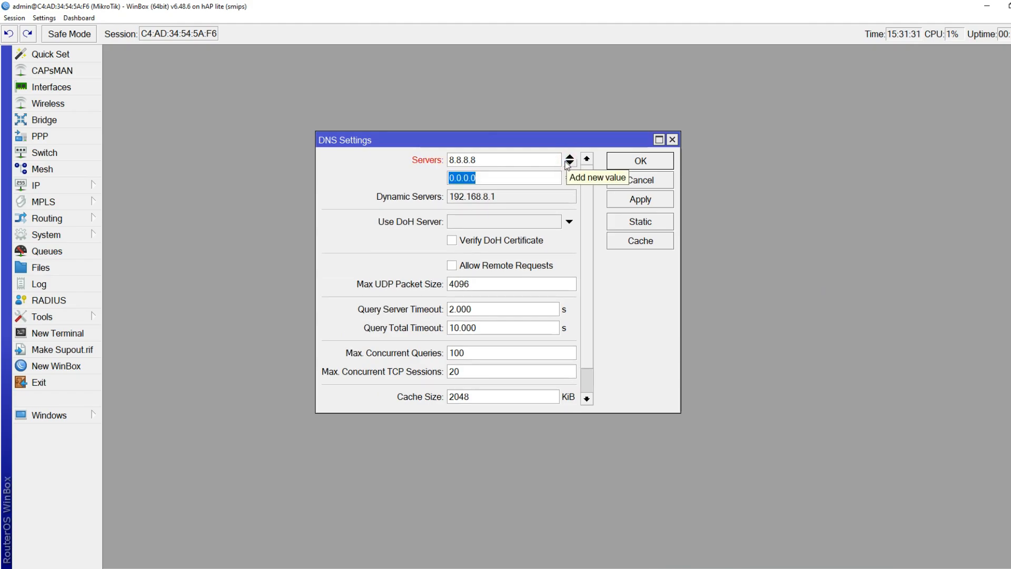
type("8.8.4.4")
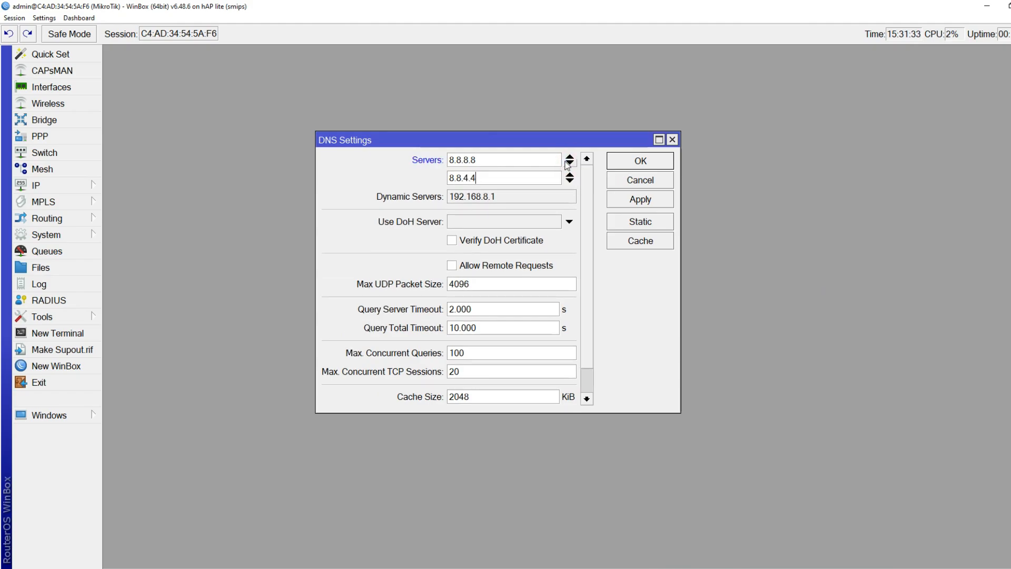
left_click(566, 266)
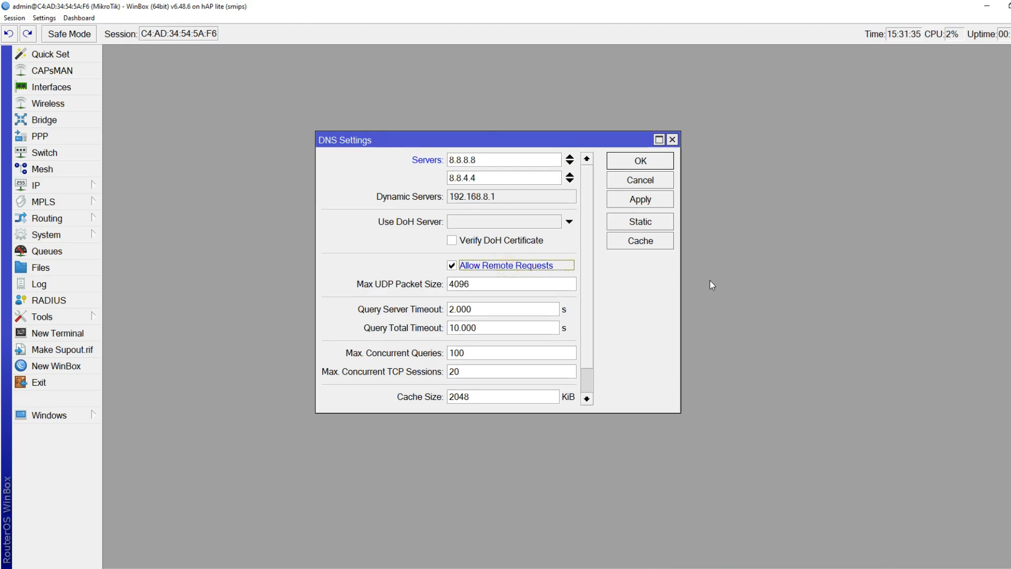
left_click(639, 167)
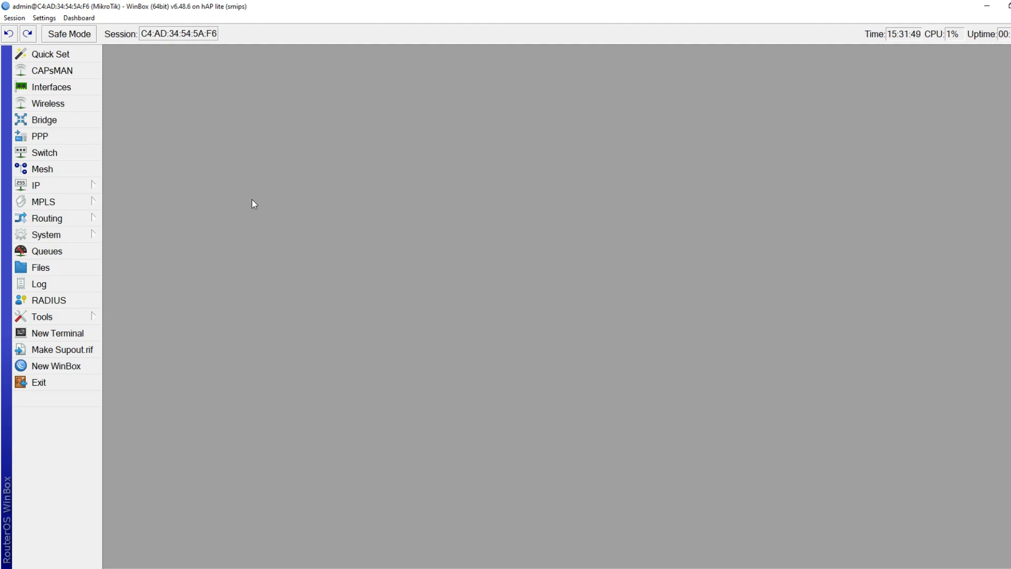
left_click(86, 335)
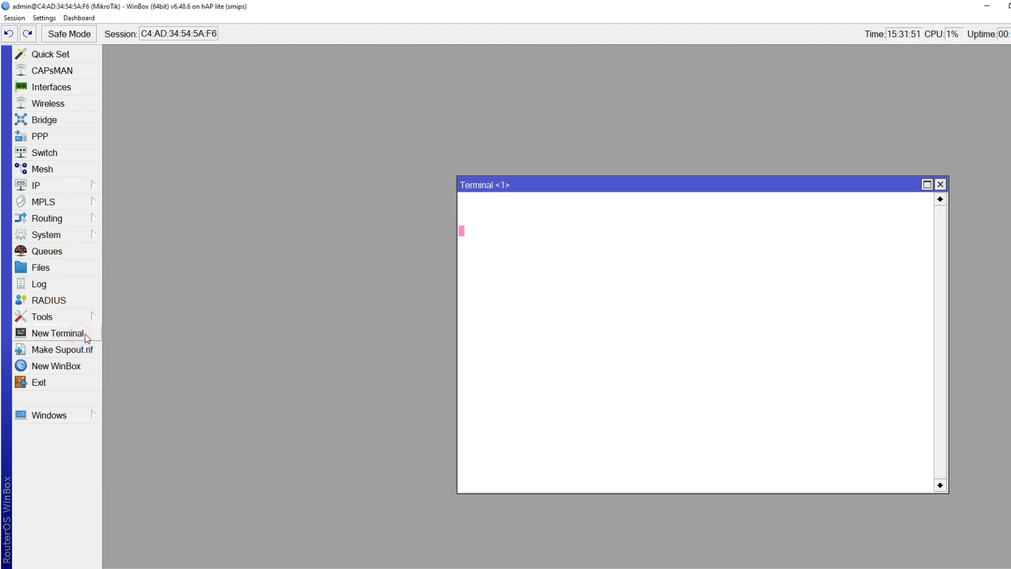
type("ping ")
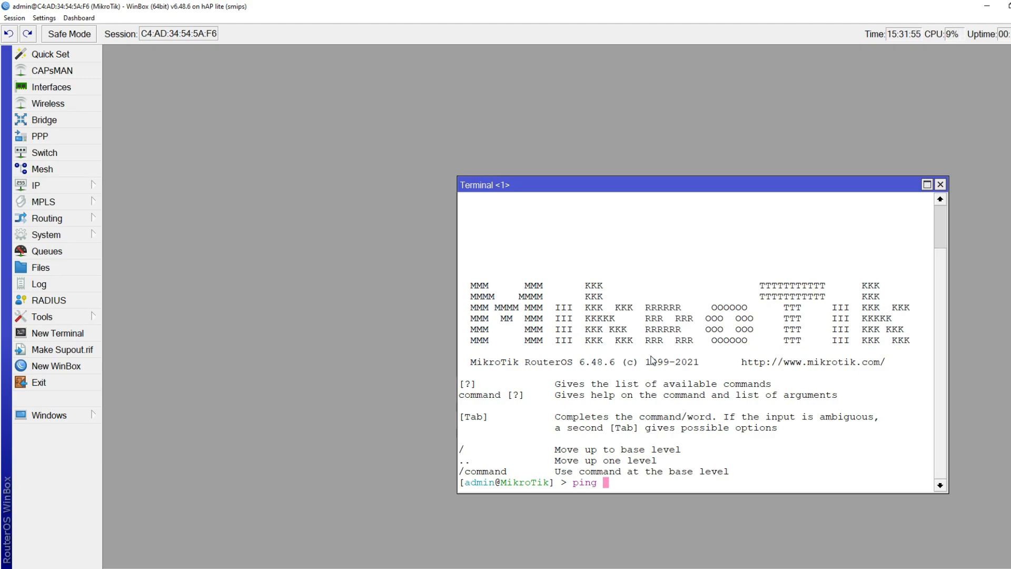
type("google.com")
key("Return")
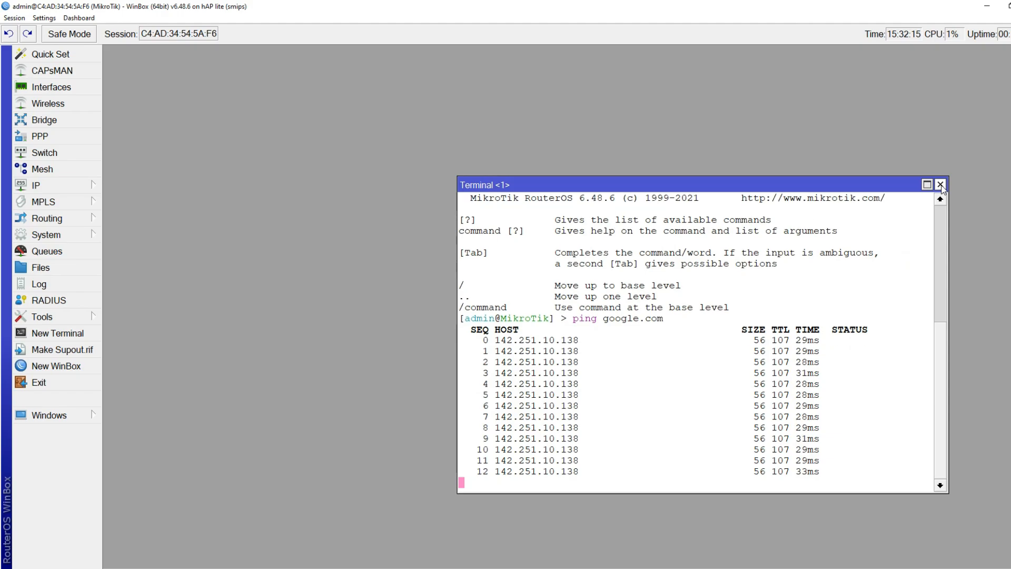
left_click(941, 186)
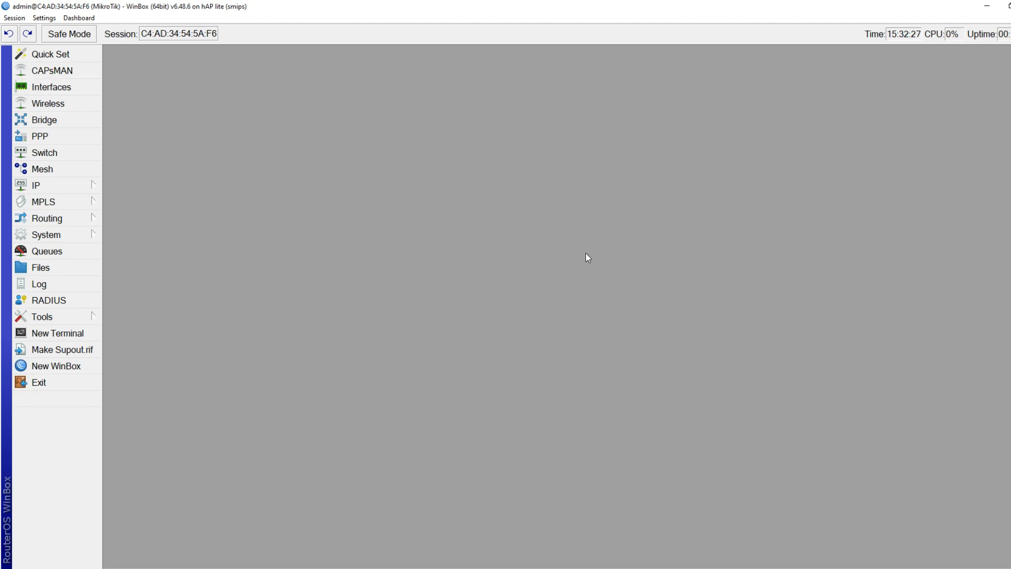
Open IP > Addresses and review the 192.168.8.17/24 entry on ether1-INTERNET
left_click(59, 186)
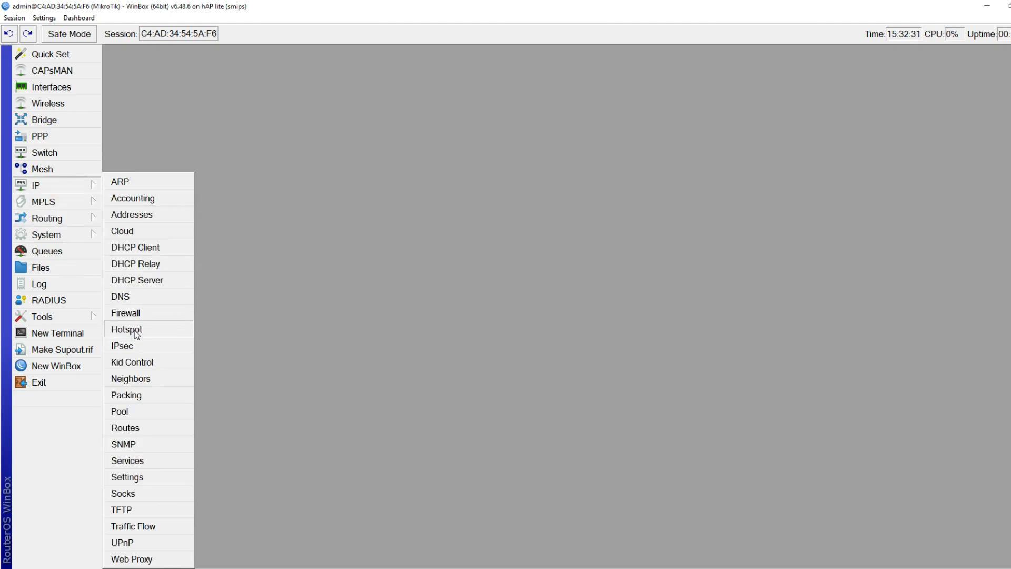
left_click(137, 213)
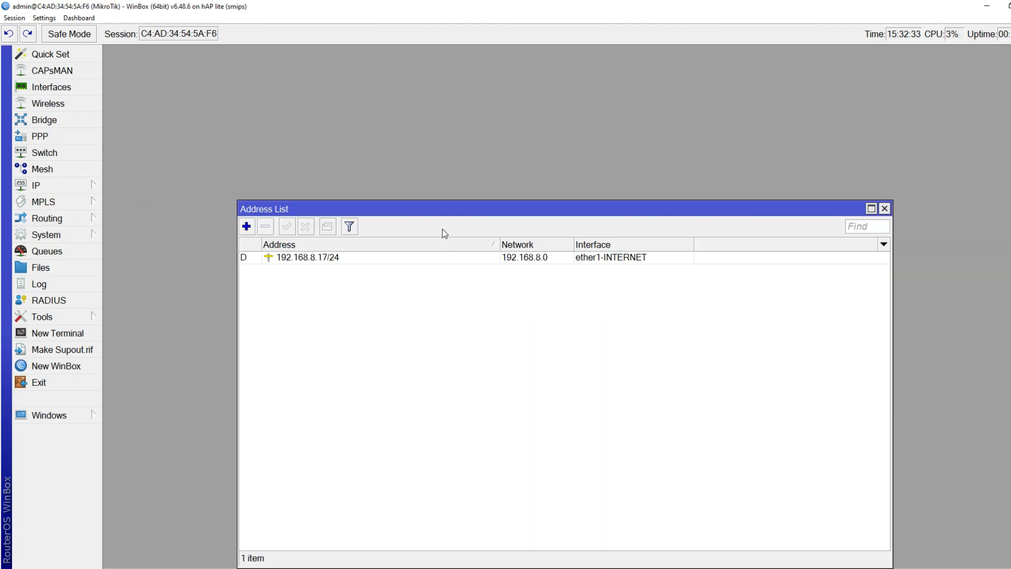
left_click_drag(442, 209, 473, 81)
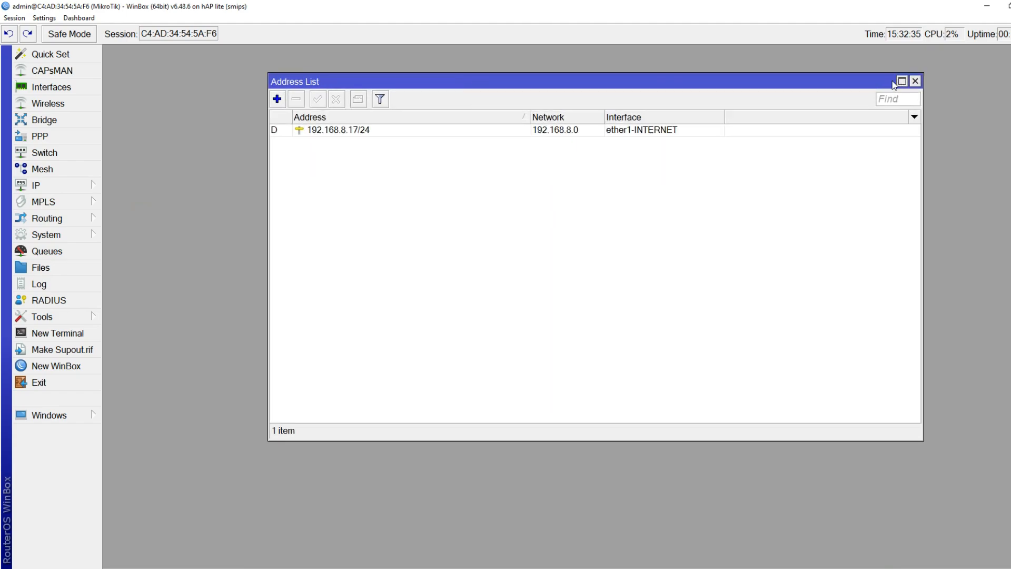
left_click(343, 131)
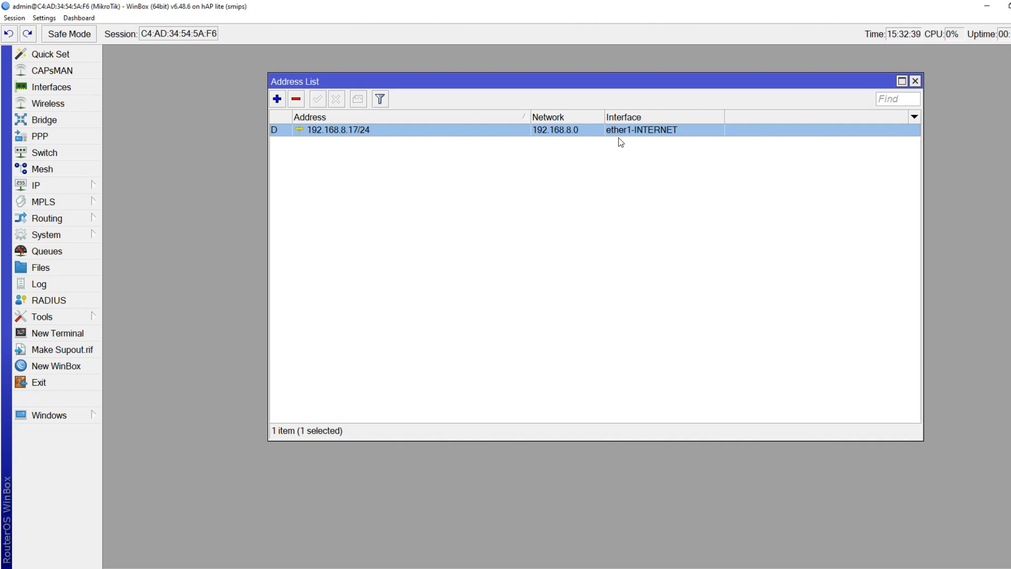
left_click(393, 224)
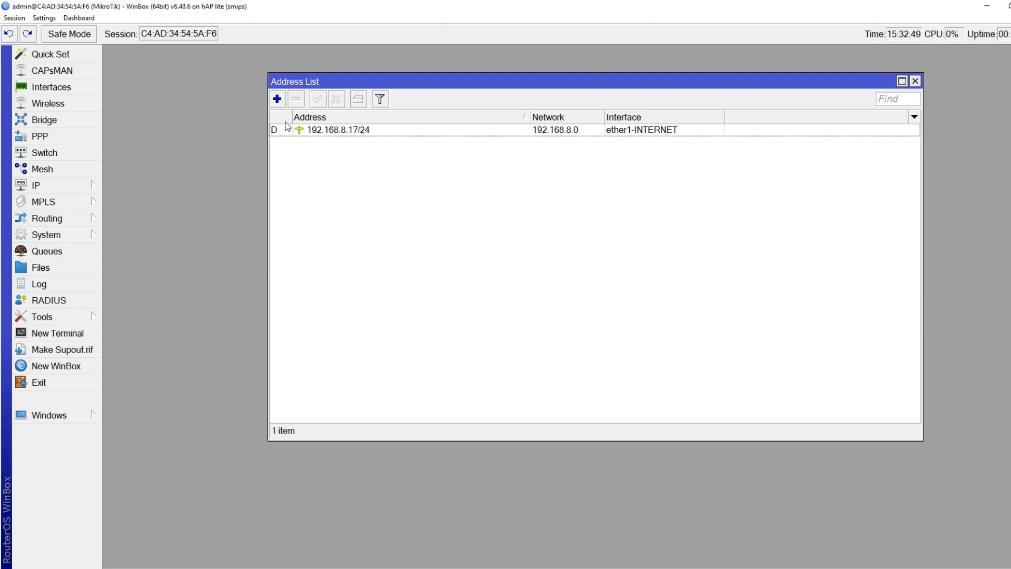
Start a new address on bridge_HOTSPOT, then cancel the reconnect prompt after the connection drops
left_click(277, 101)
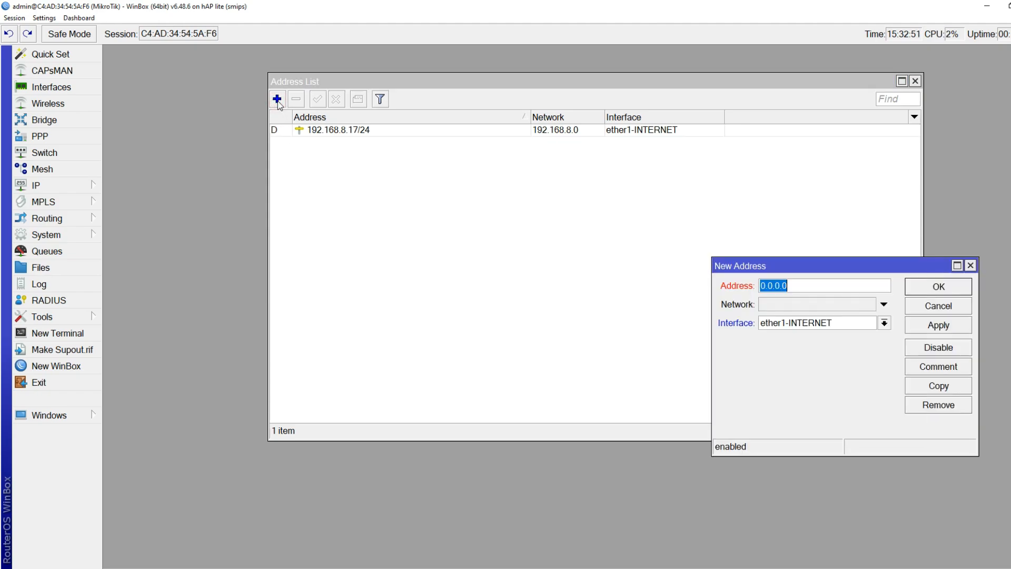
left_click_drag(735, 262, 415, 155)
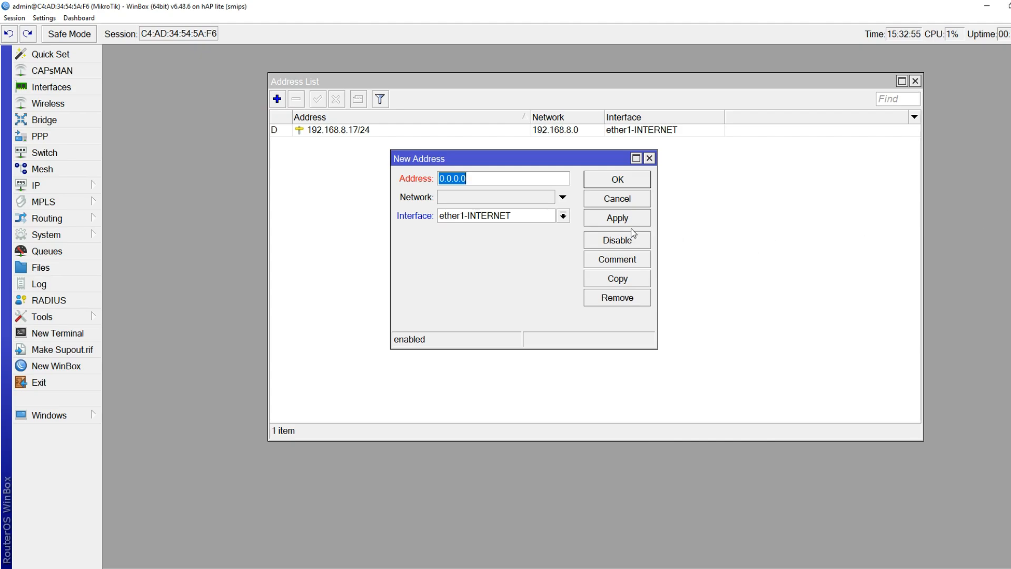
left_click(530, 213)
left_click(515, 228)
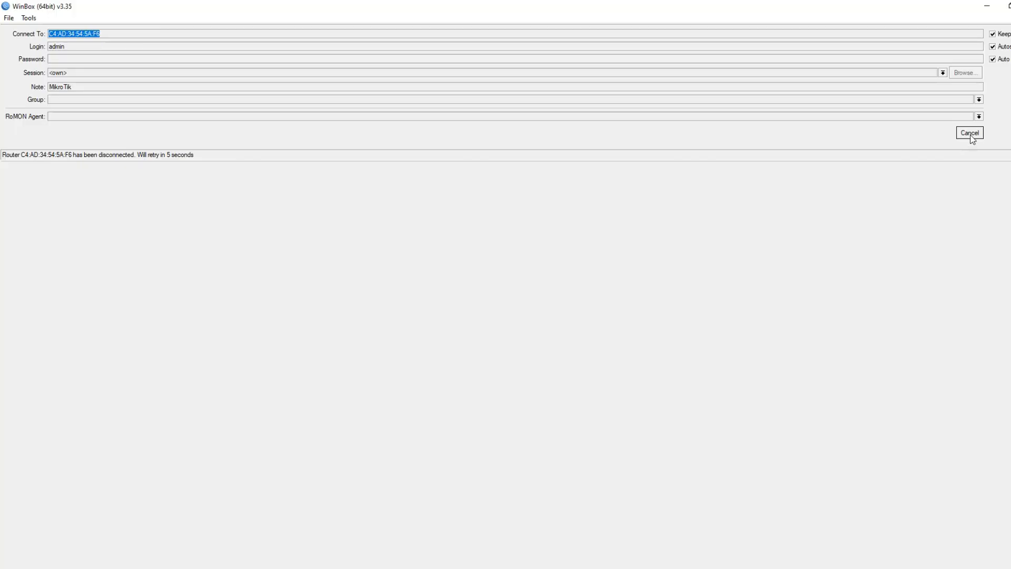
left_click(969, 133)
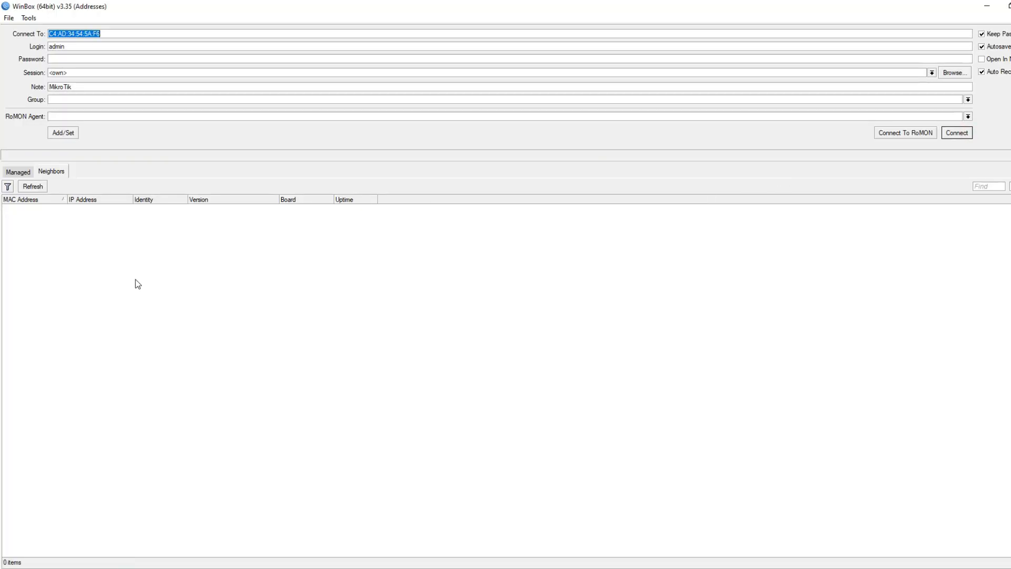
Refresh the neighbour list and reconnect to the router
left_click(37, 190)
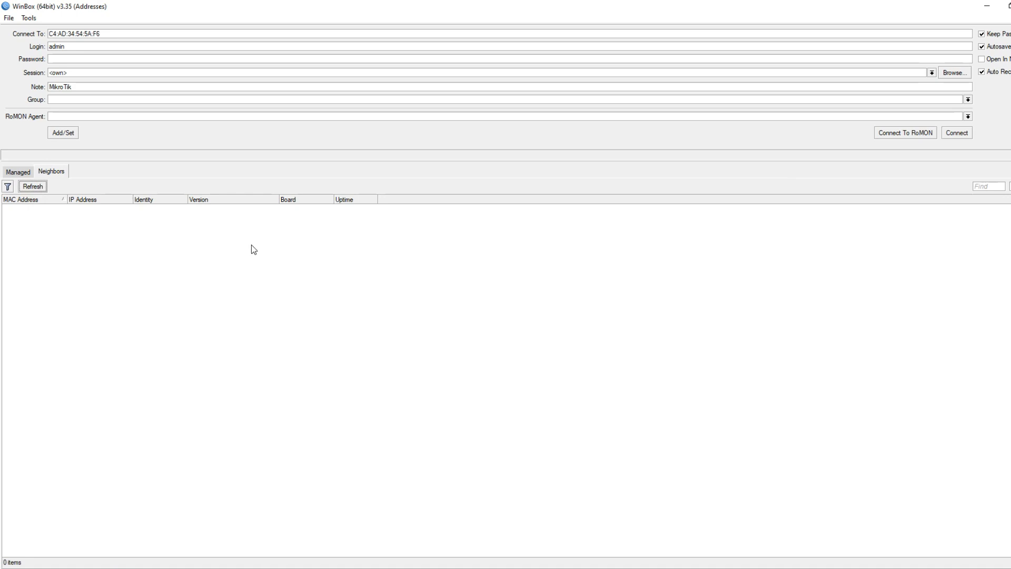
left_click(949, 136)
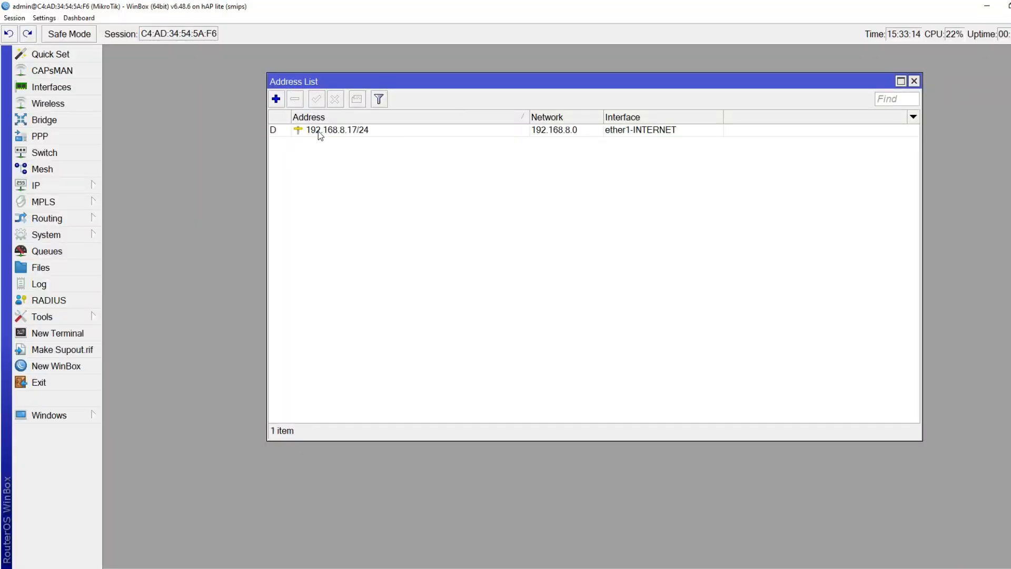
Add address 192.168.50.1/24 on interface bridge_HOTSPOT to the Address List
left_click(276, 99)
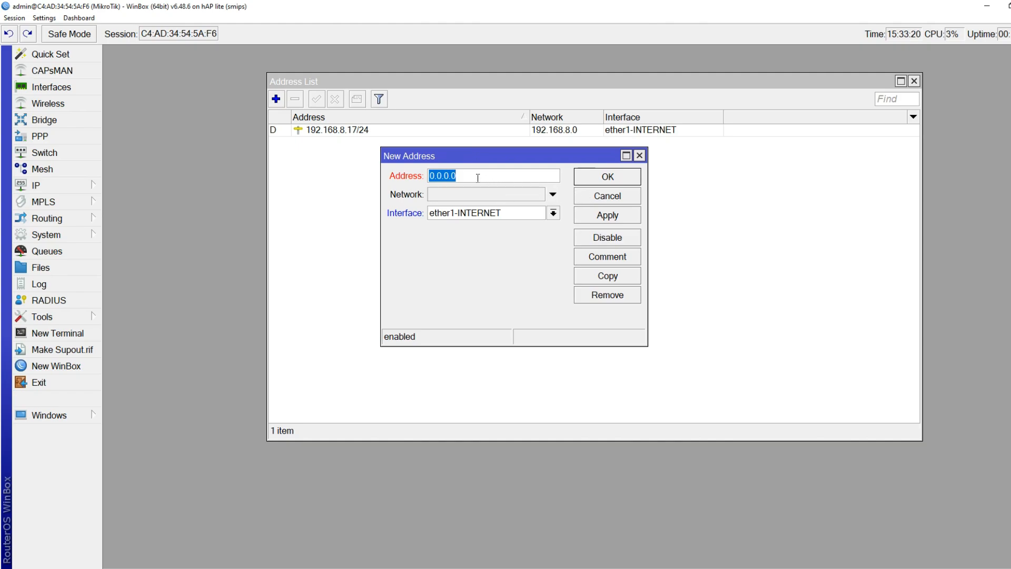
type("192.1638")
key("BackSpace")
key("BackSpace")
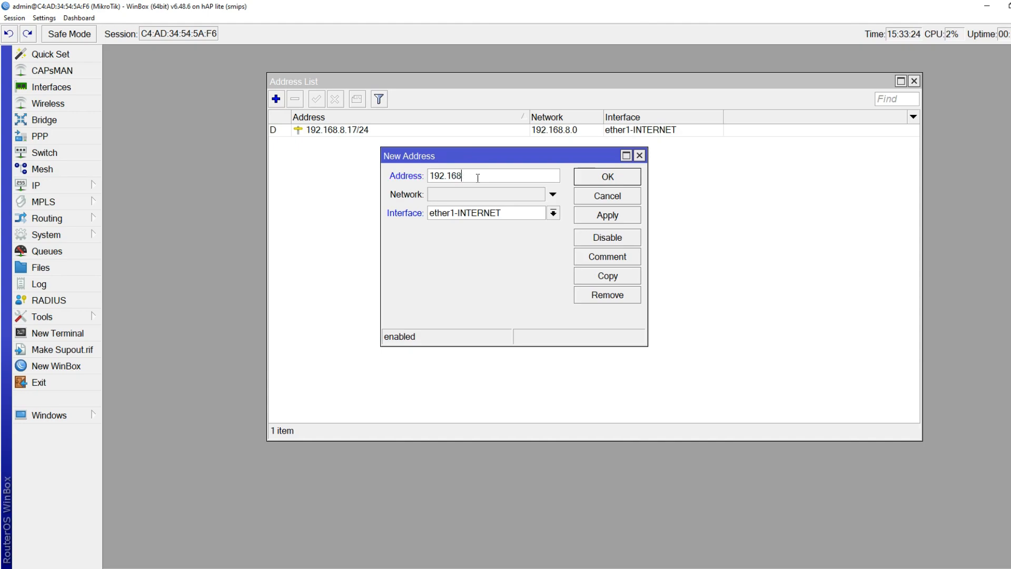
type("8.50.1/24")
left_click_drag(432, 177, 477, 176)
left_click(494, 177)
left_click(443, 214)
left_click(453, 227)
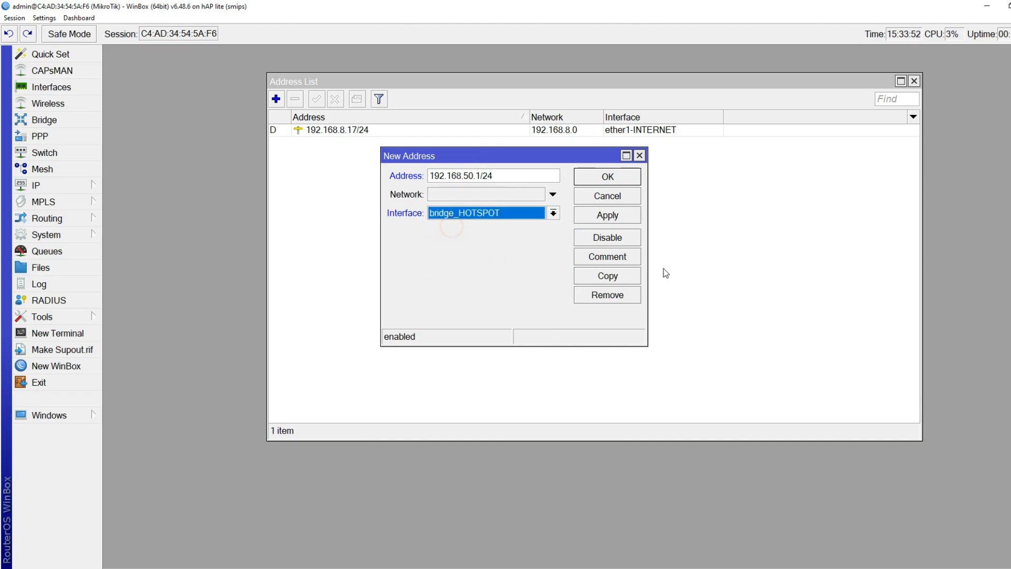
left_click(609, 179)
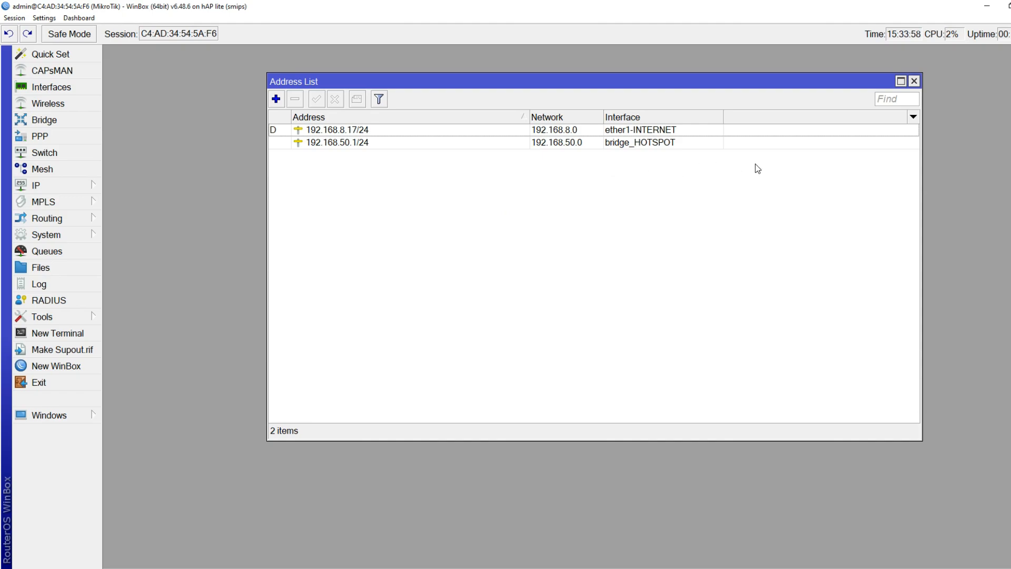
Close the Address List and open the IP > Hotspot window
left_click(914, 81)
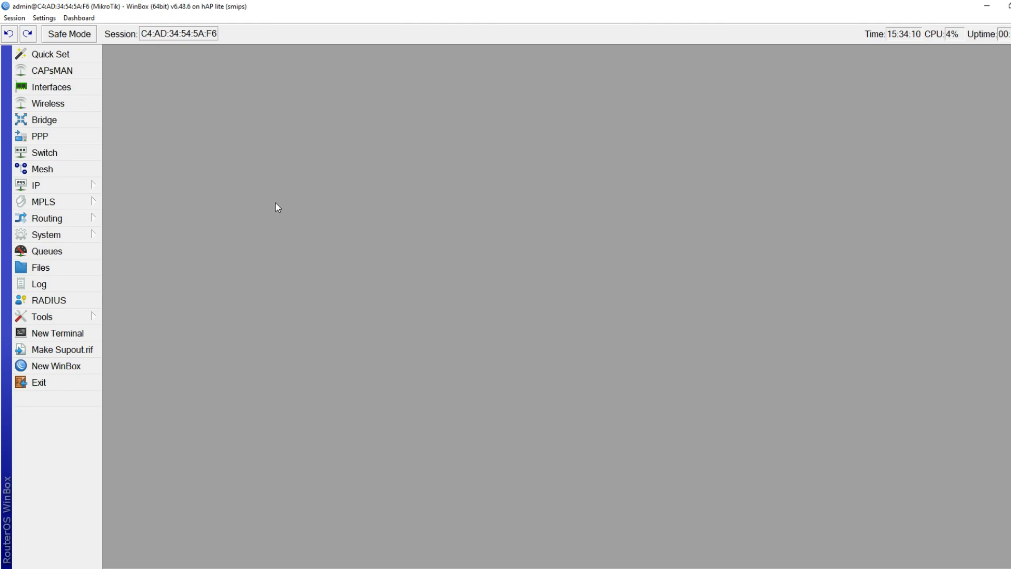
left_click(73, 185)
left_click(145, 331)
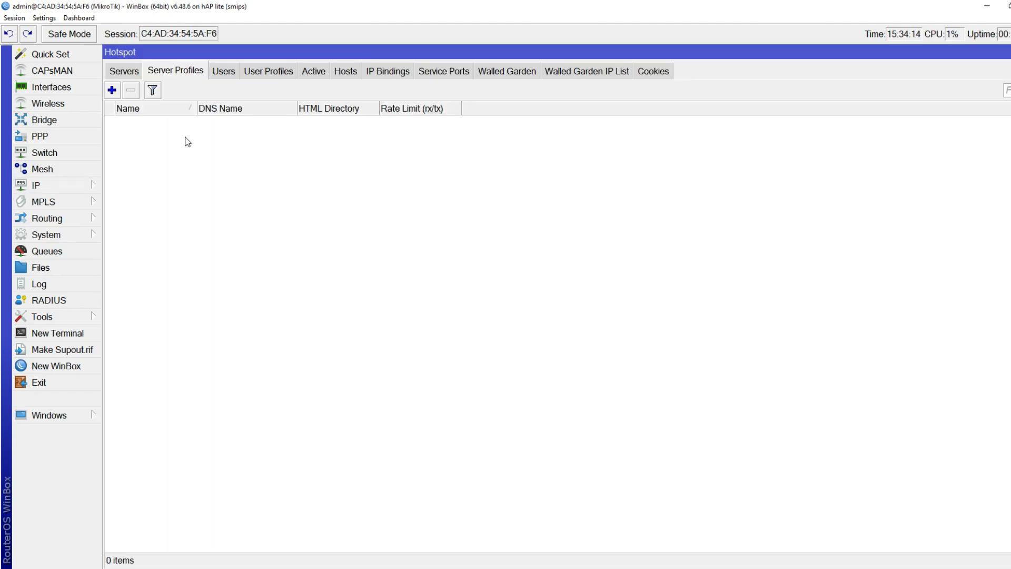
Look through the Server Profiles, Users and User Profiles tabs, ending on the empty Servers list
left_click(129, 73)
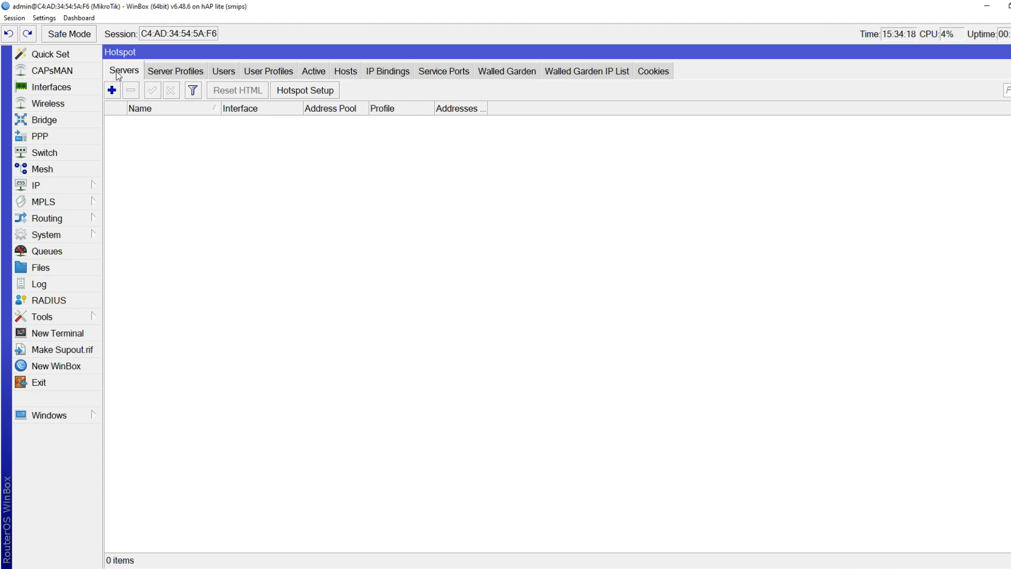
left_click(154, 71)
left_click(225, 71)
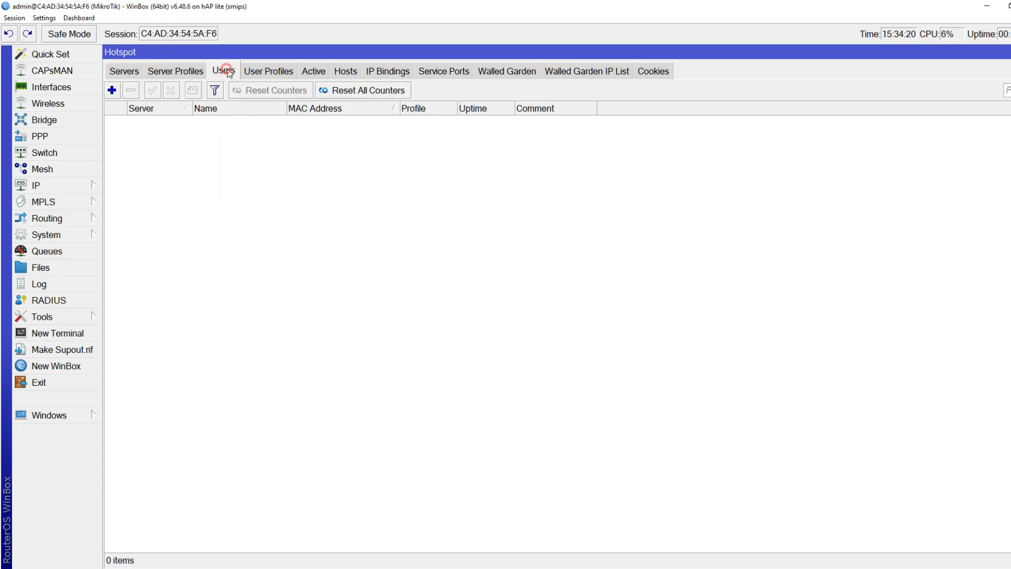
left_click(273, 71)
left_click(153, 72)
left_click(132, 75)
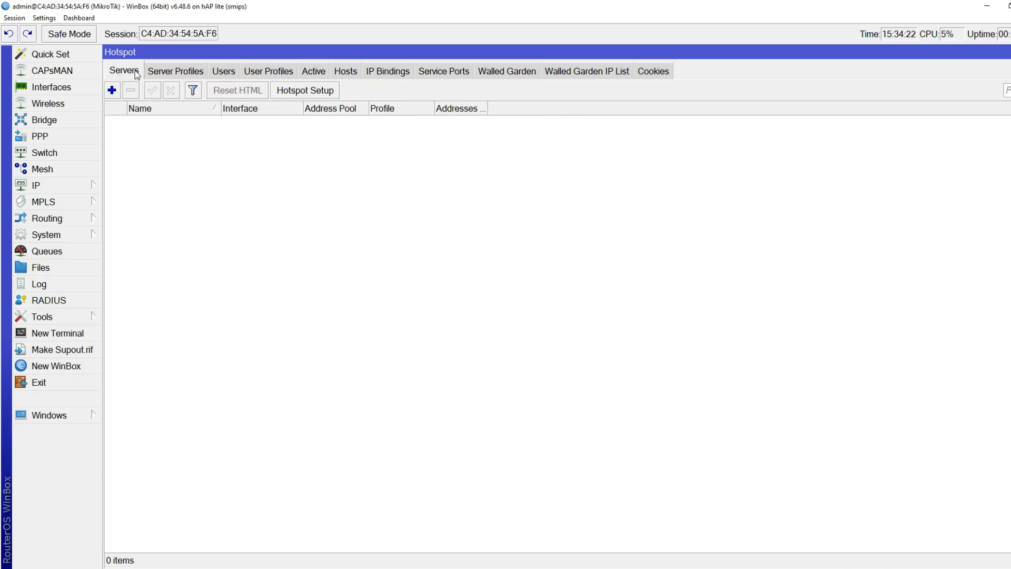
Launch Hotspot Setup with bridge_HOTSPOT as the HotSpot interface
left_click(289, 91)
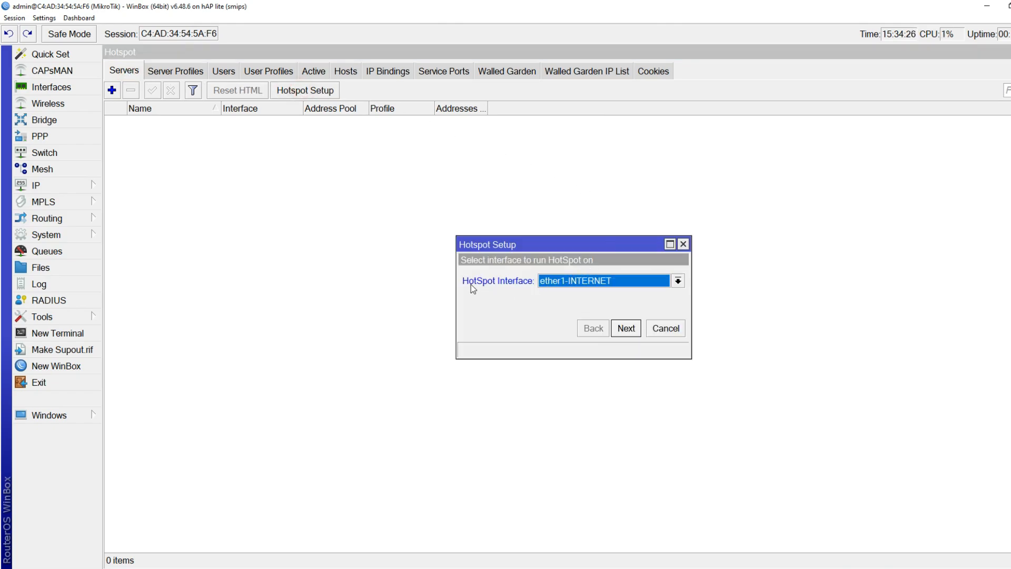
left_click(582, 282)
left_click(582, 294)
Step through the wizard pages to DNS servers, then back to the first page
left_click(629, 330)
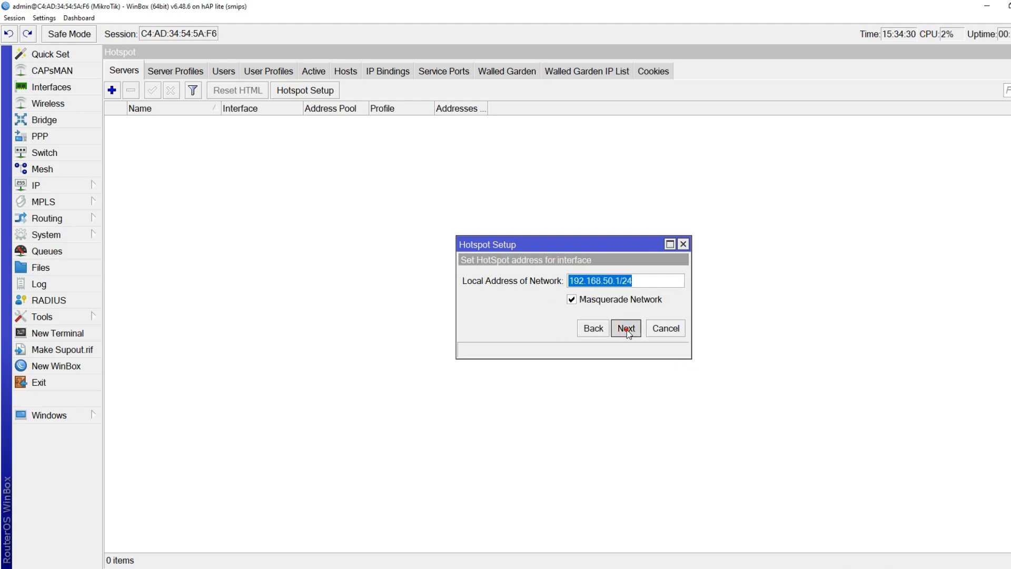
left_click(630, 331)
left_click(626, 328)
left_click(626, 329)
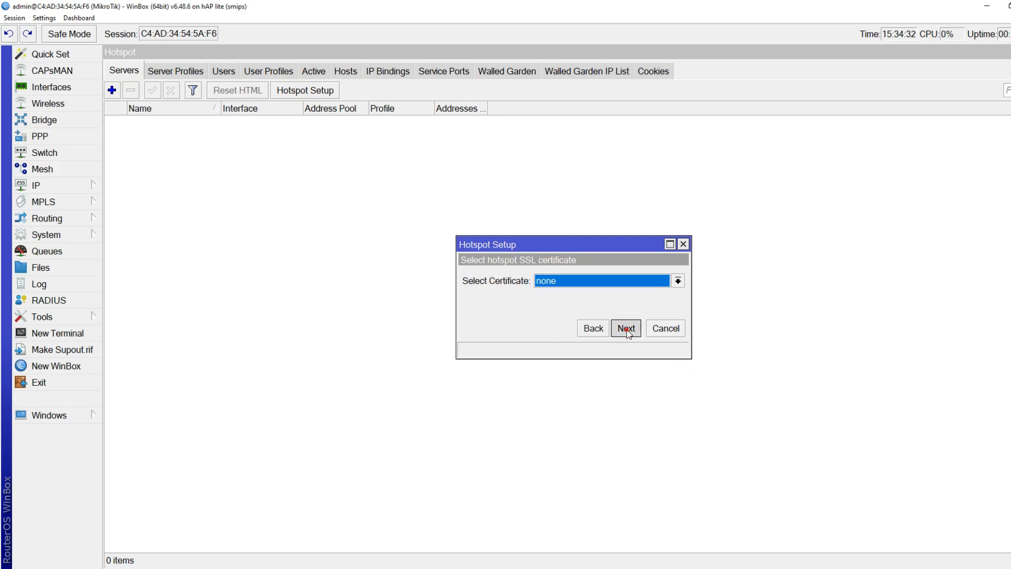
left_click(626, 328)
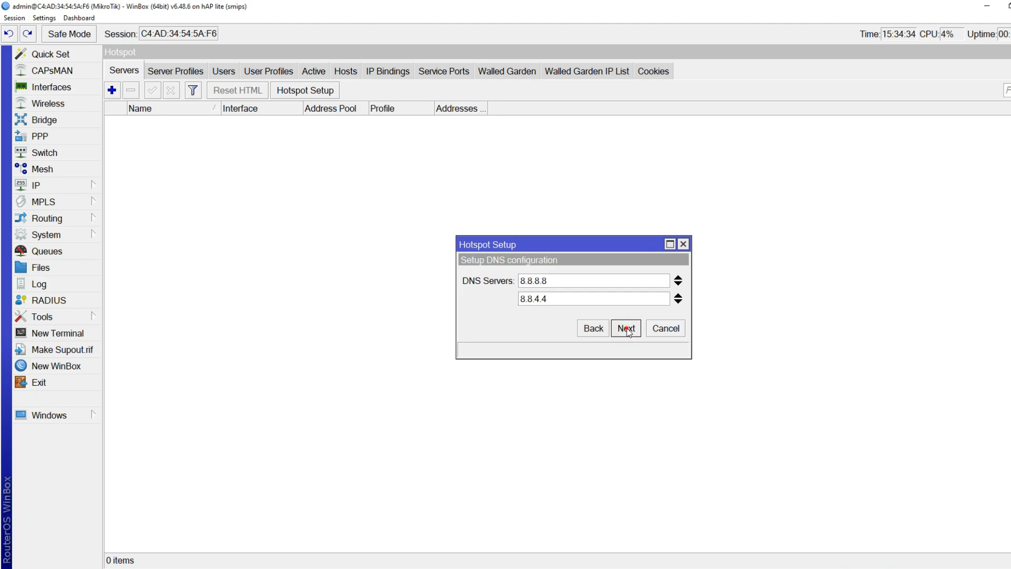
left_click(626, 329)
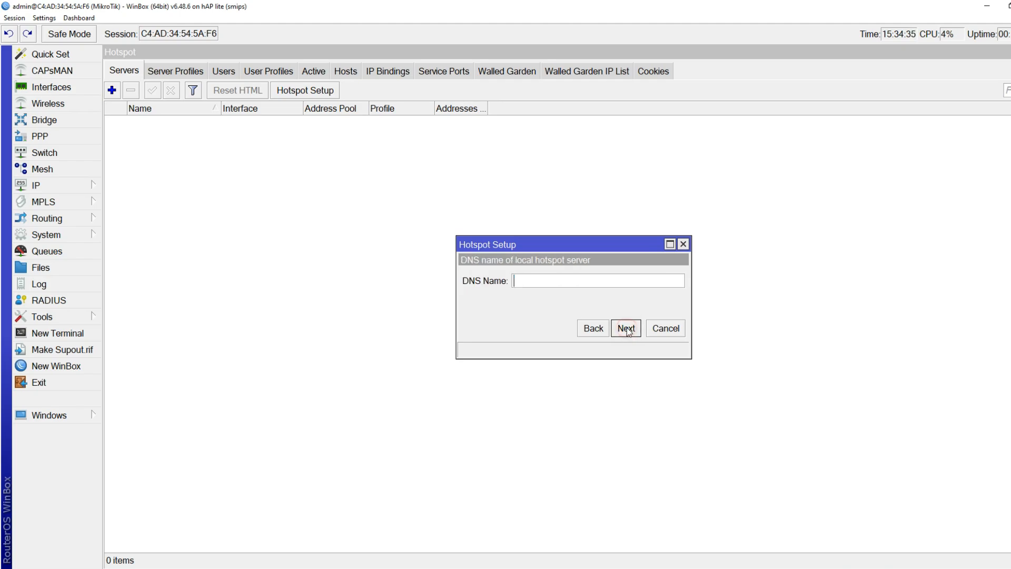
left_click(593, 328)
left_click(592, 328)
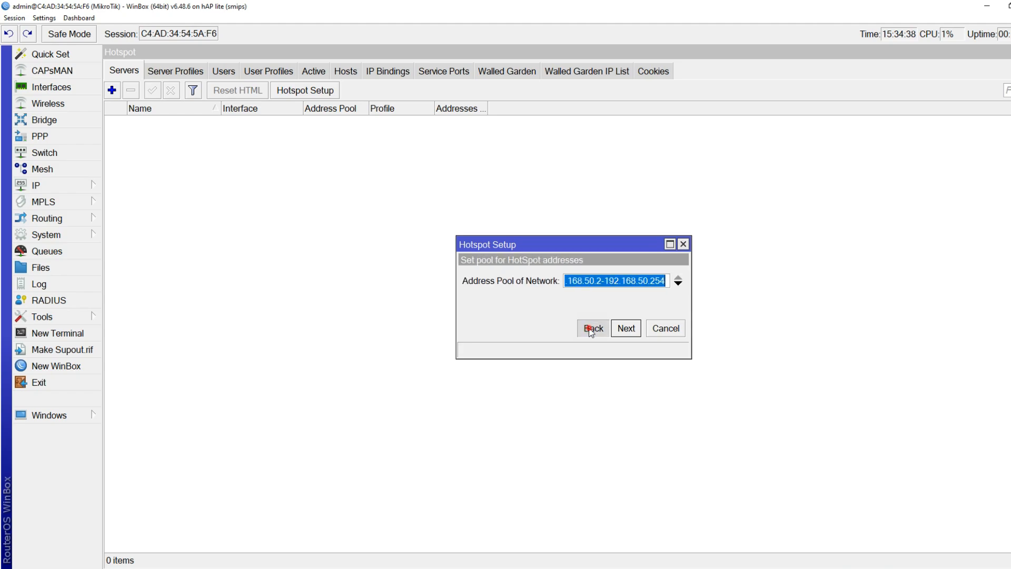
left_click(590, 328)
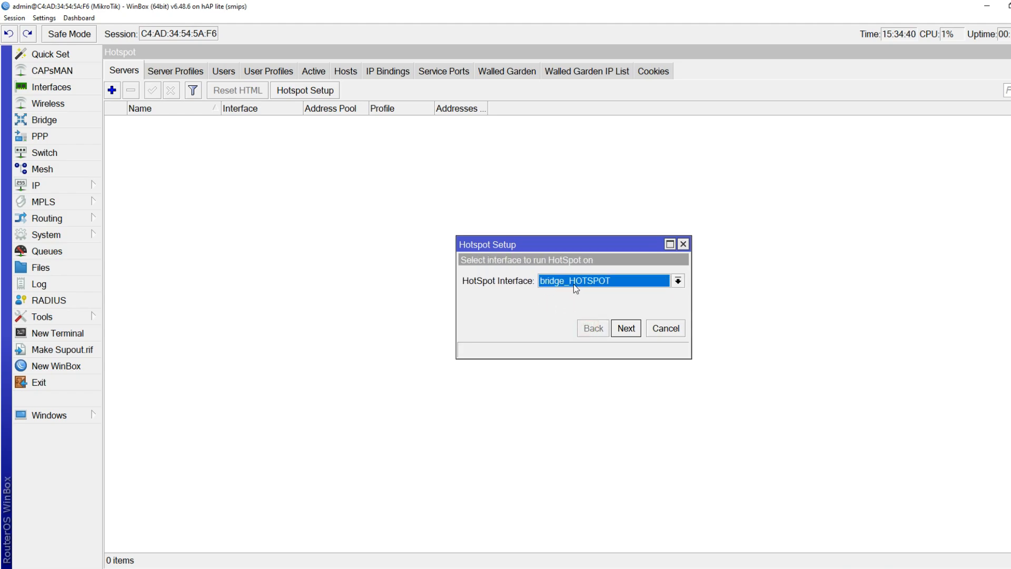
Accept 192.168.50.1/24, the default pool, no certificate, SMTP 0.0.0.0, and DNS 8.8.8.8/8.8.4.4
left_click(626, 328)
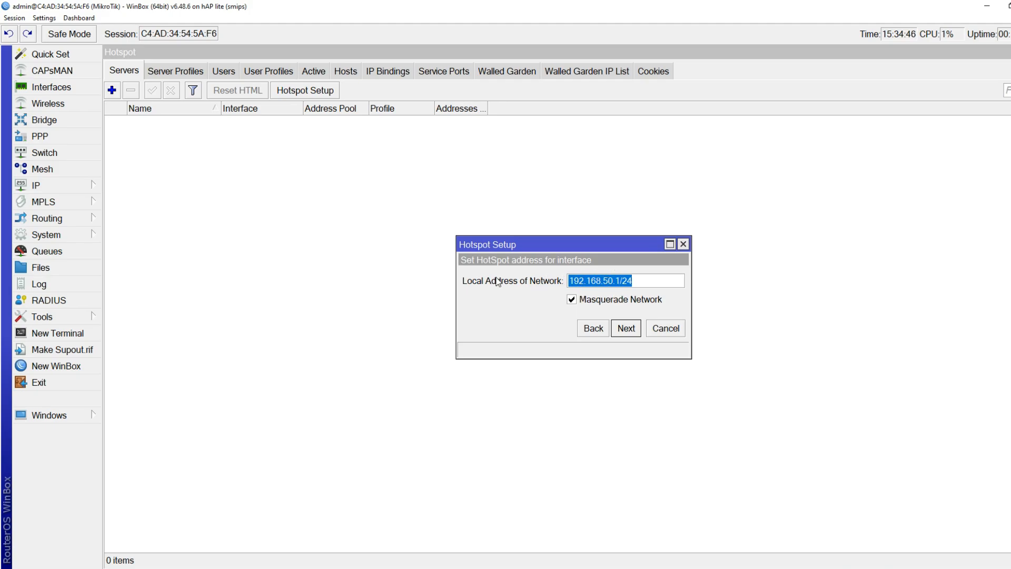
left_click(626, 329)
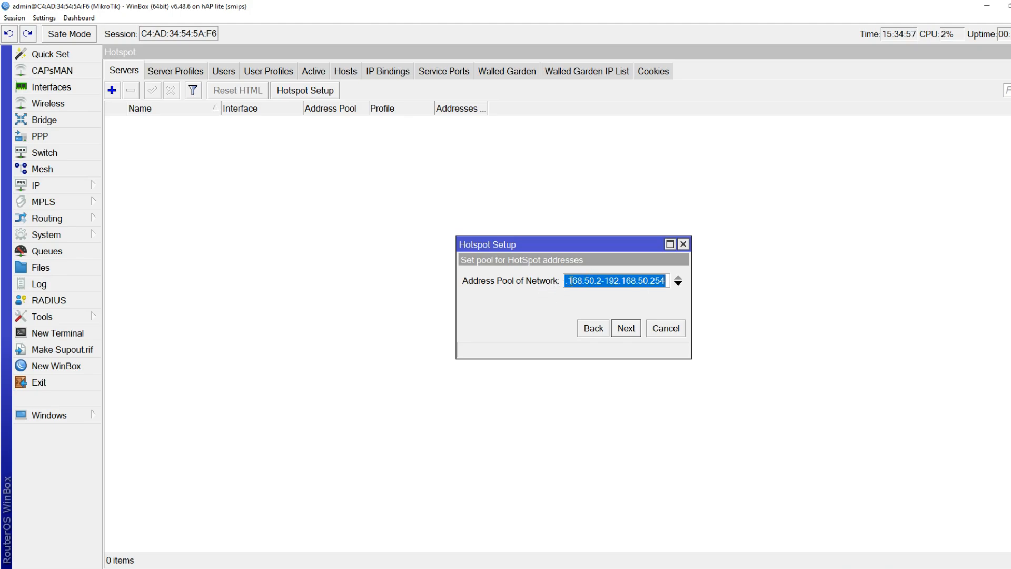
left_click(582, 281)
left_click(609, 281)
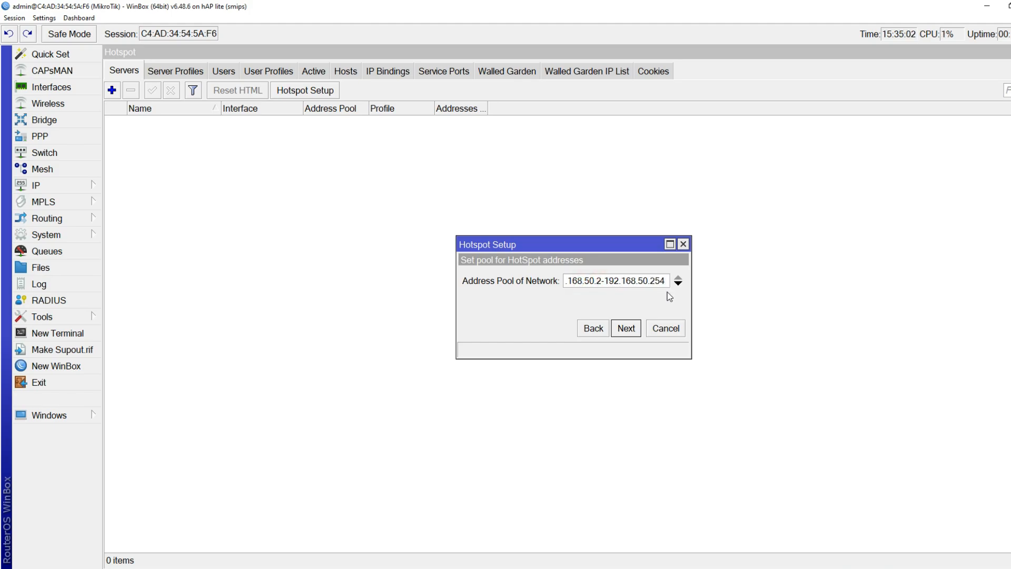
left_click(583, 281)
left_click(626, 327)
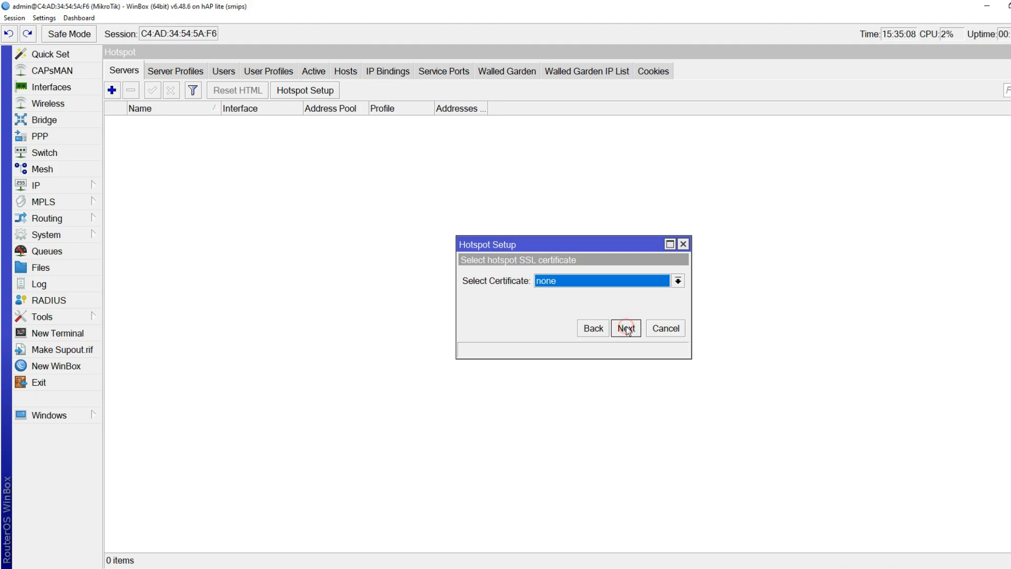
left_click(626, 328)
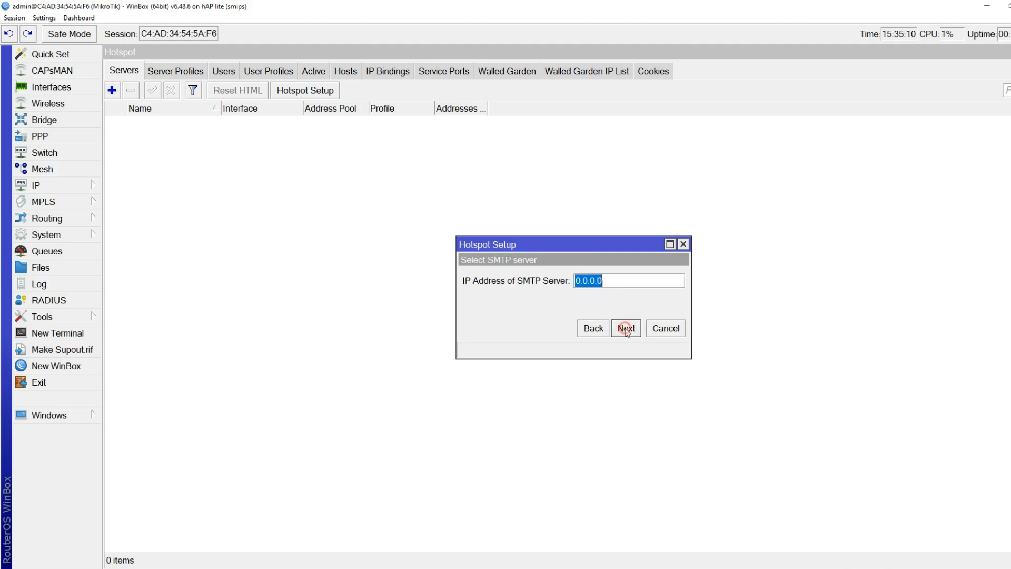
left_click(623, 329)
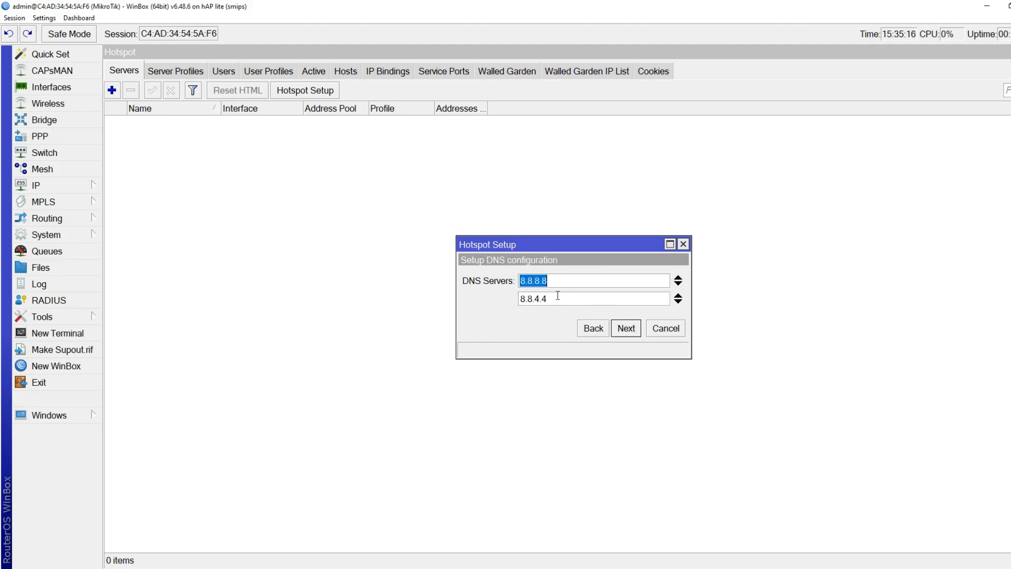
left_click(627, 330)
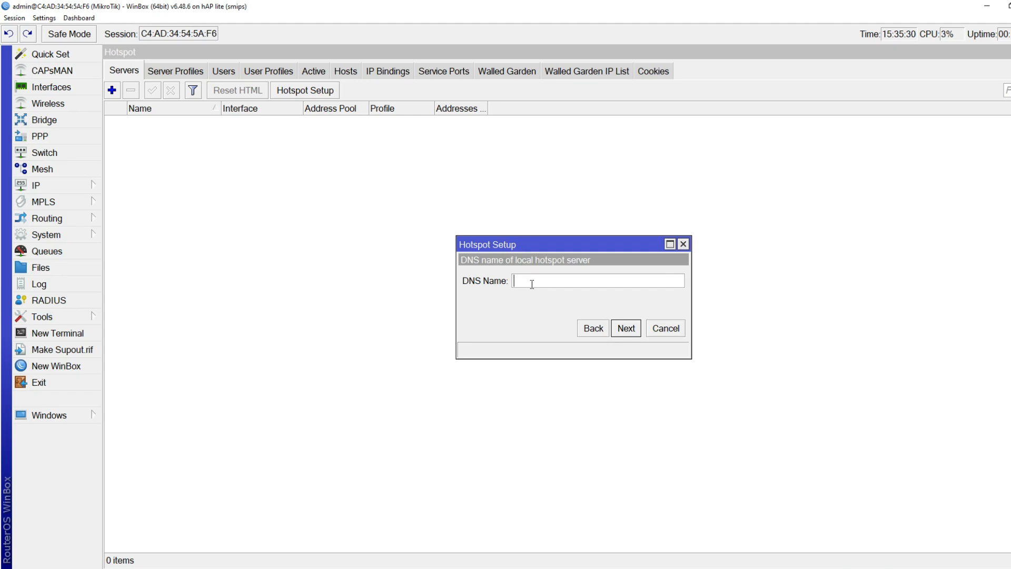
Set DNS name mabes.net, replace the default local hotspot user name, and finish the setup
type("mabes.net")
left_click(625, 329)
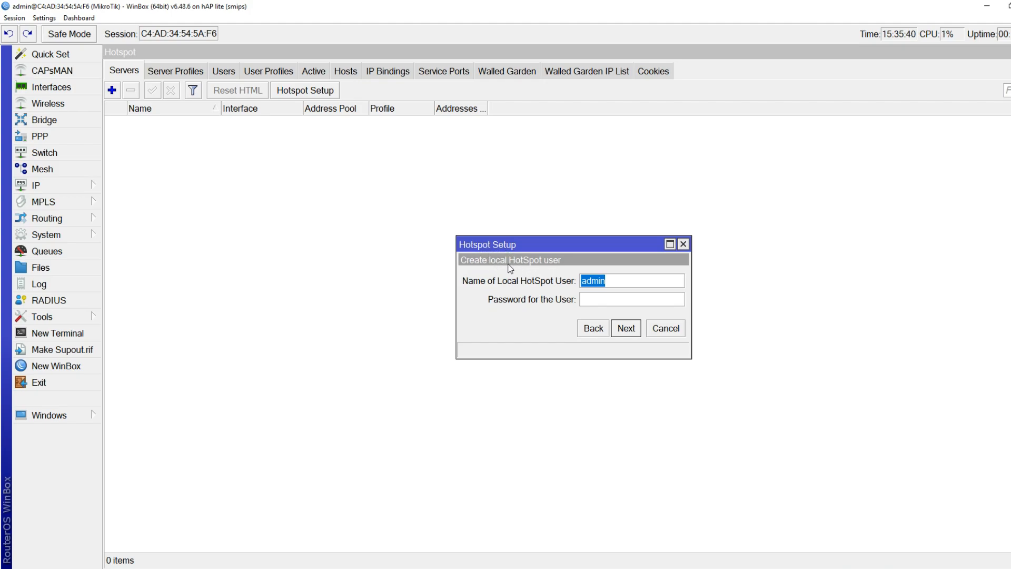
left_click(617, 281)
key("ctrl+a")
type("dimas")
type("1234")
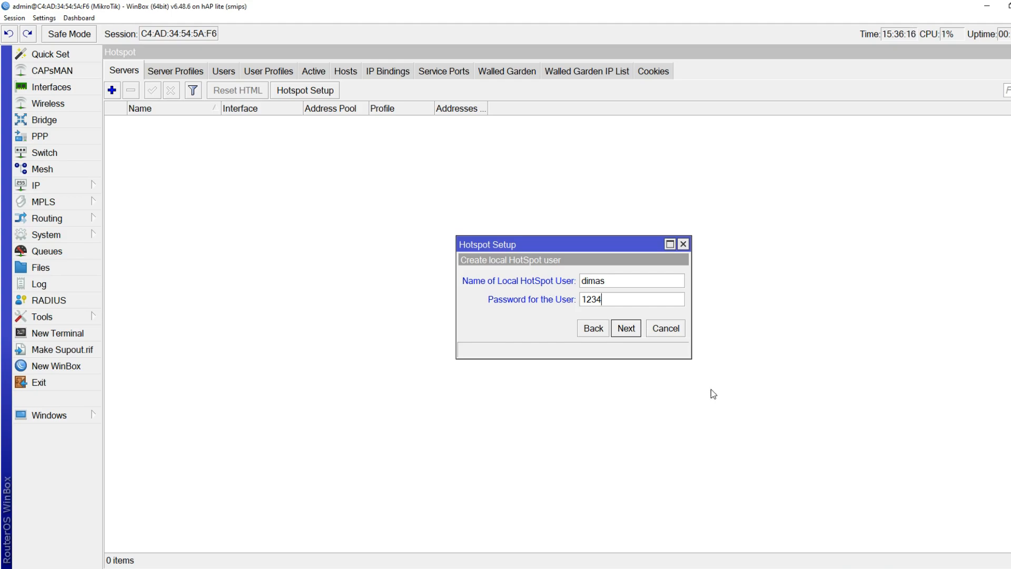
left_click(627, 328)
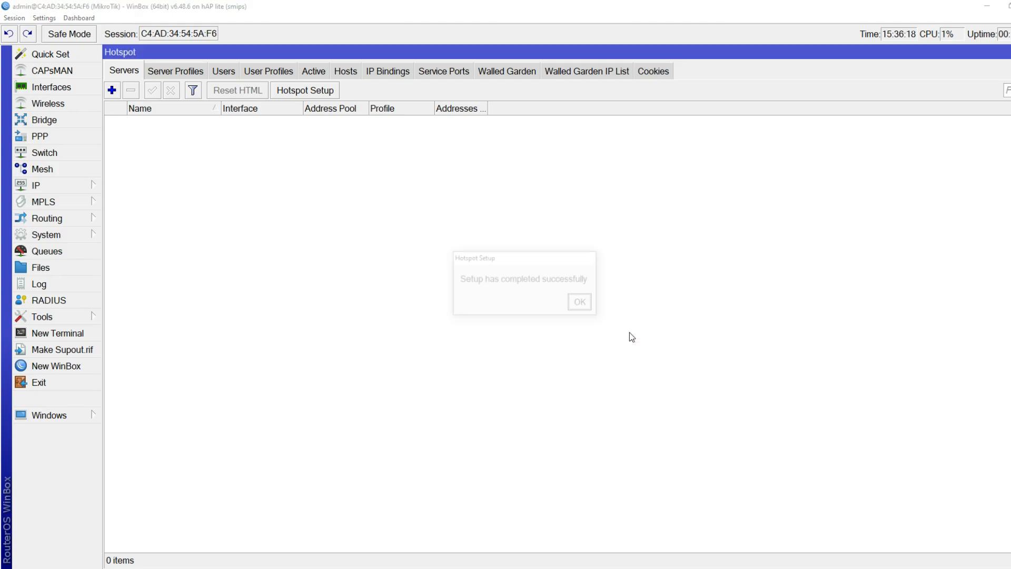
Dismiss the 'Setup has completed successfully' message with OK
left_click(581, 302)
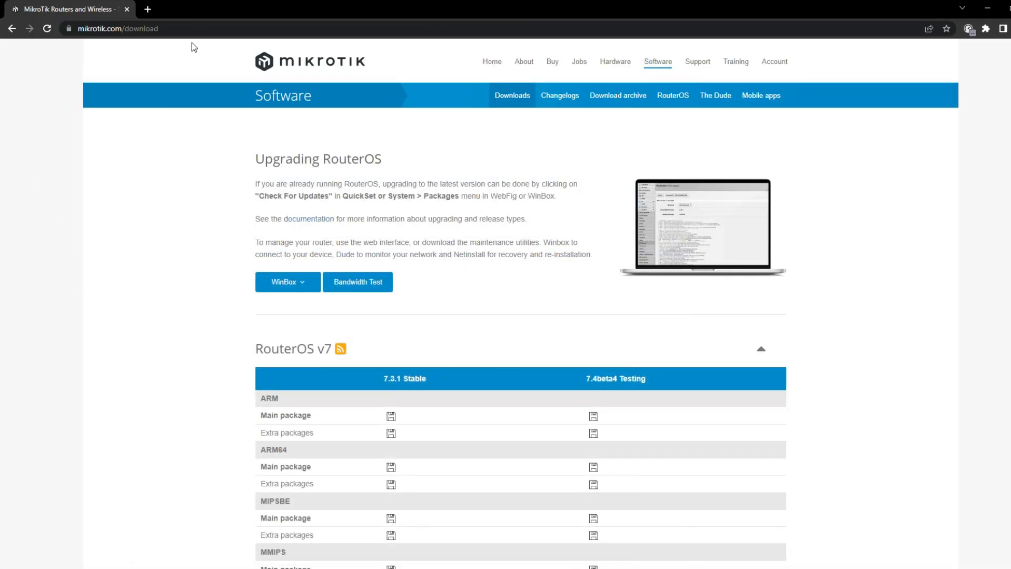
Load mabes.net in Chrome, reloading until the hotspot login page appears, and close the extra tab
left_click(205, 30)
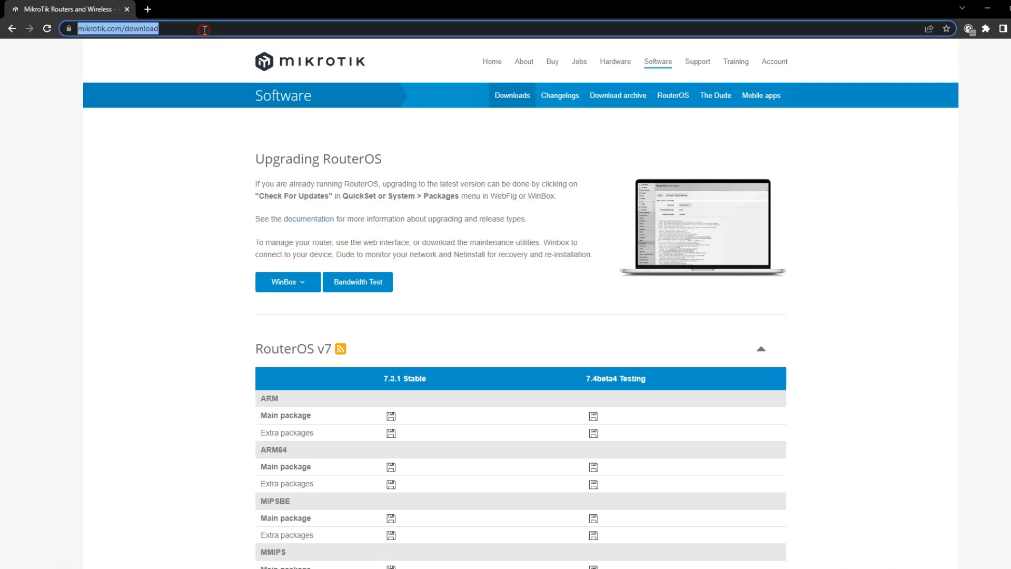
type("mabes")
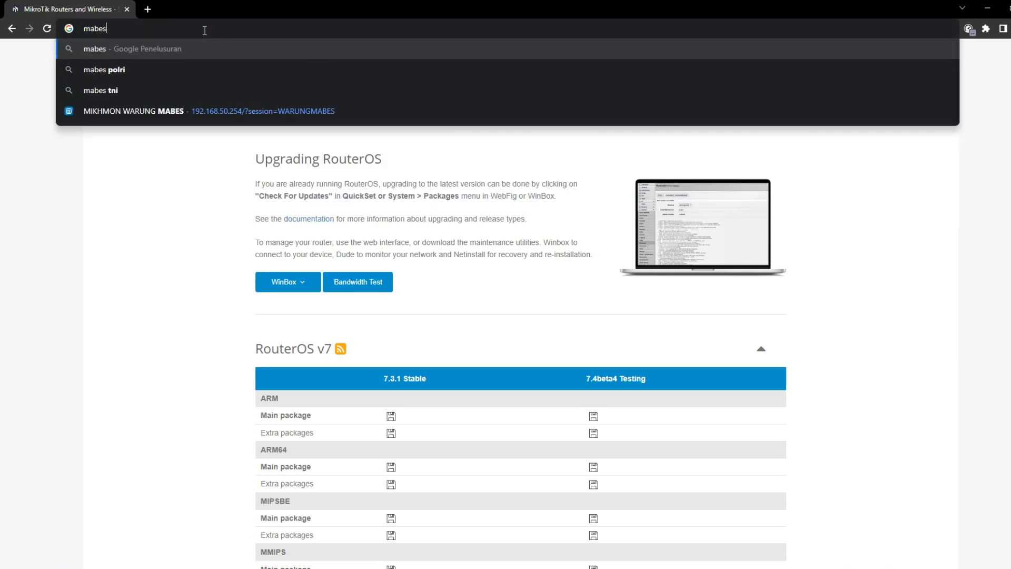
type(".net")
key("Return")
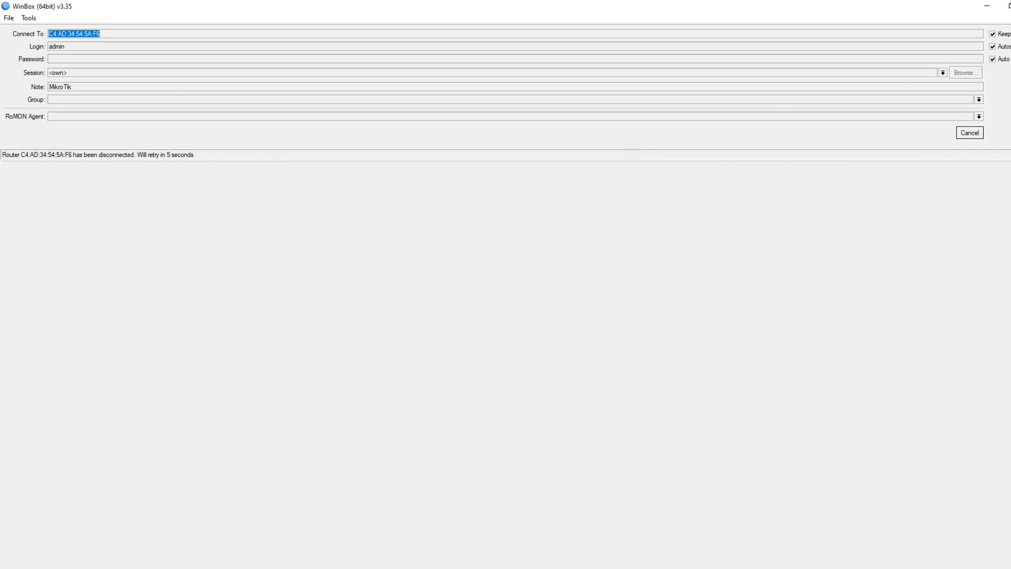
left_click(987, 6)
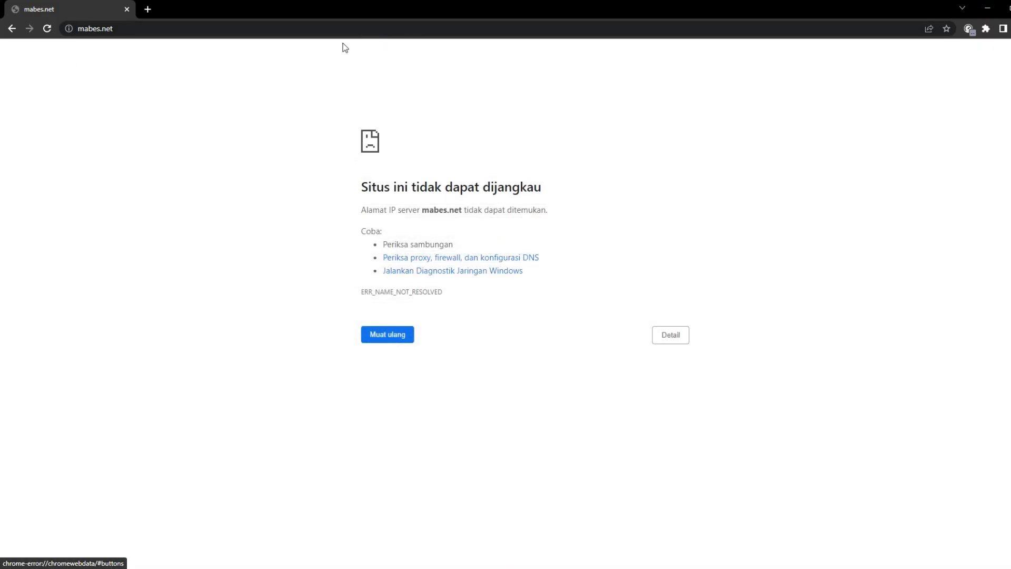
left_click(289, 32)
key("Return")
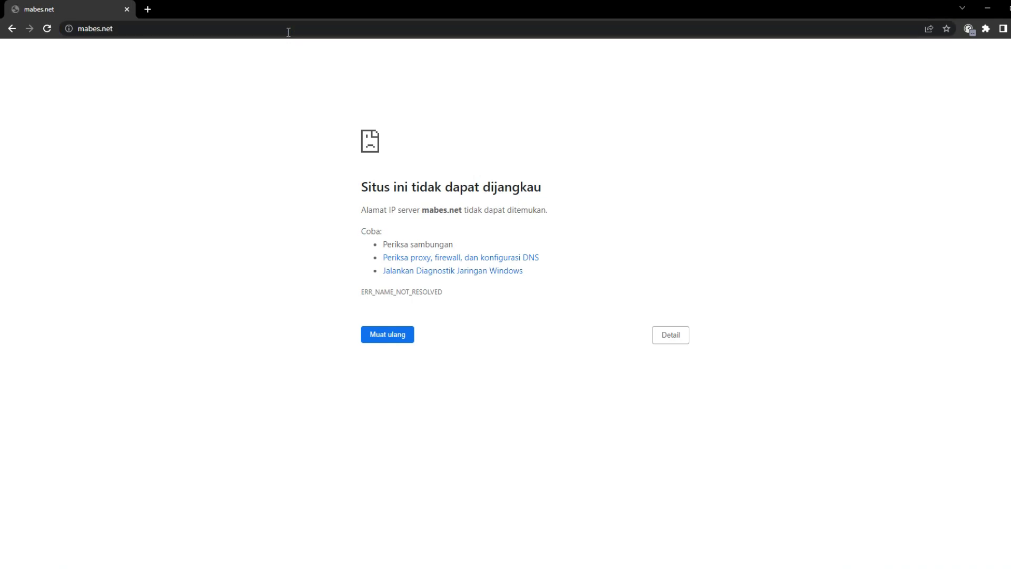
left_click(288, 32)
key("Return")
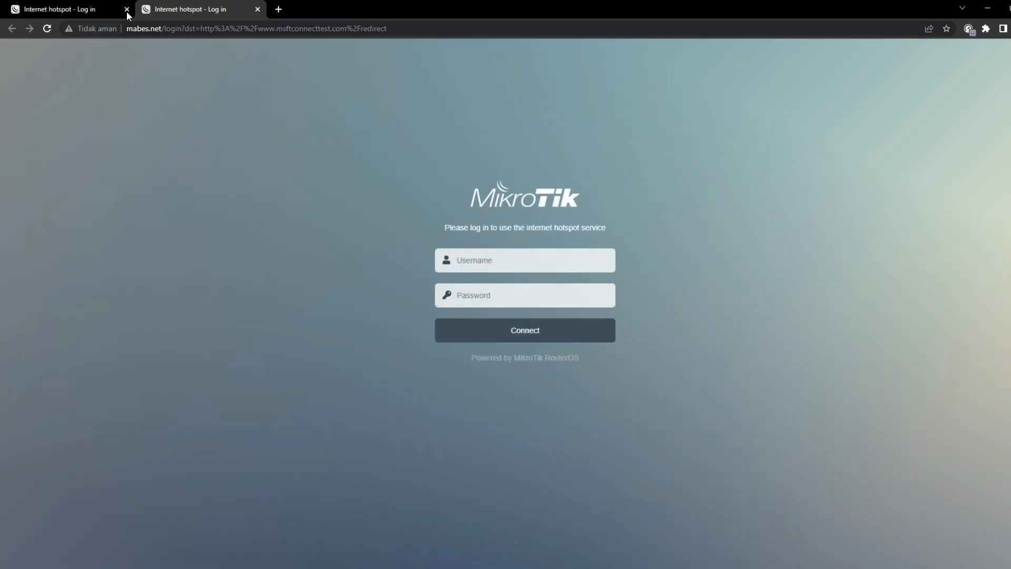
left_click(126, 10)
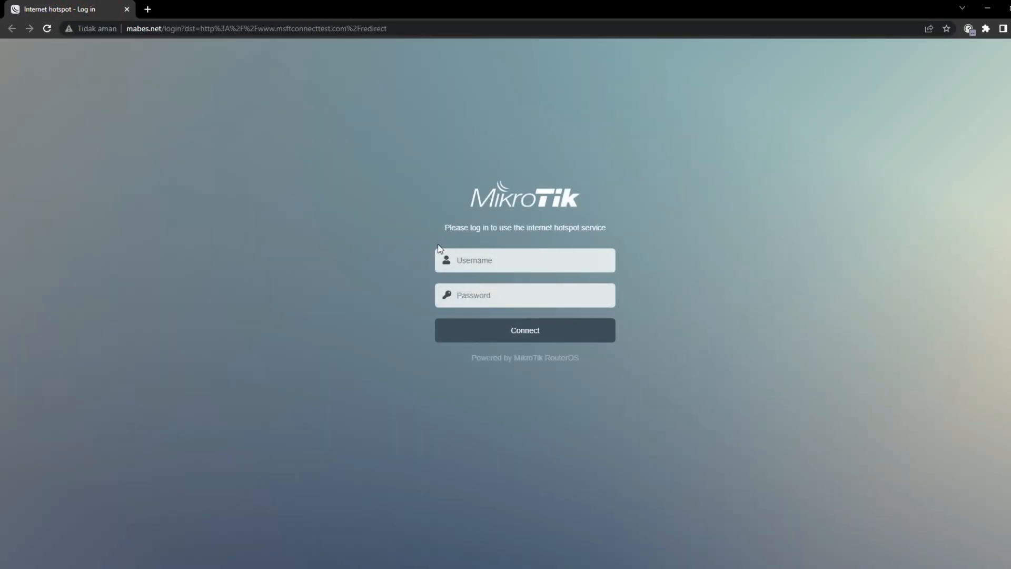
Show WinBox's Hotspot Users list, then return to the hotspot login page
left_click(134, 567)
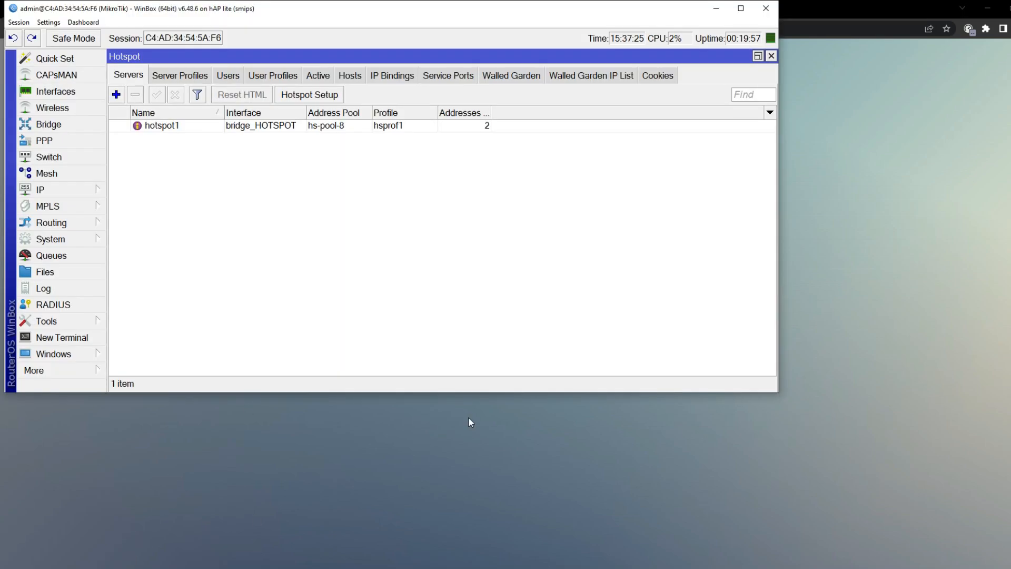
left_click(229, 77)
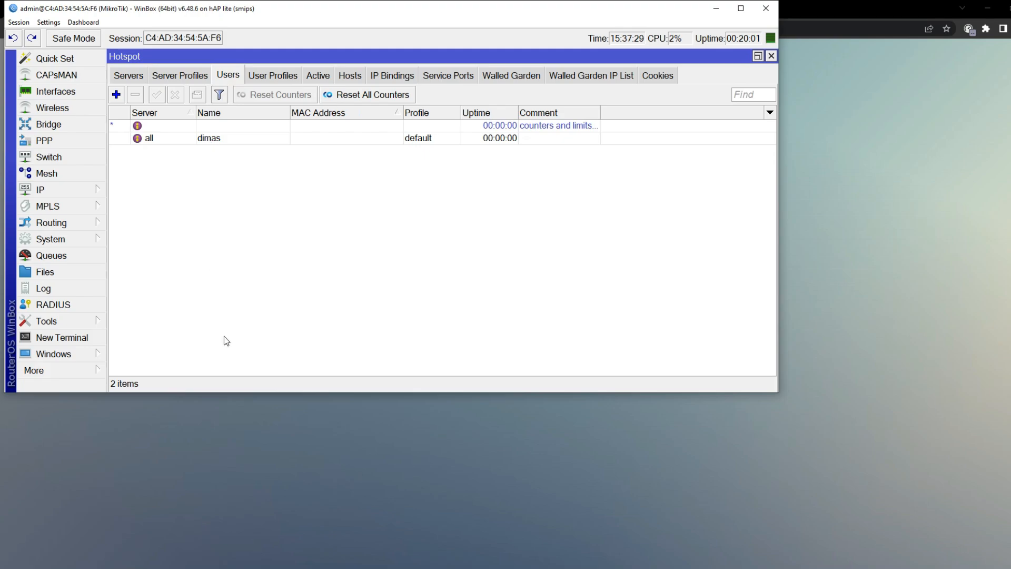
left_click(431, 456)
Log into the hotspot with the hotspot user's username and password, dismissing Chrome's password prompts
left_click(481, 258)
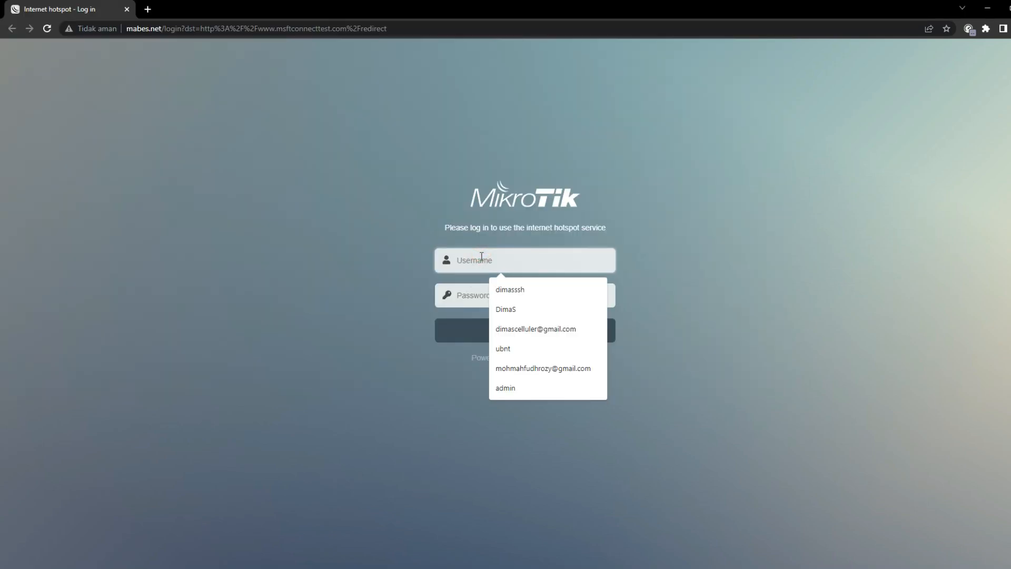
type("dimas")
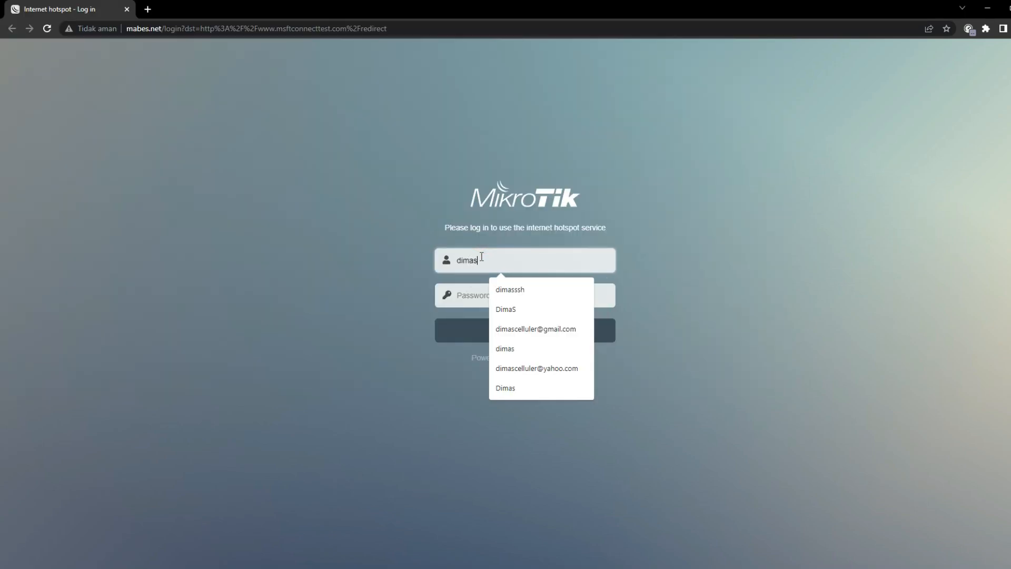
key("Tab")
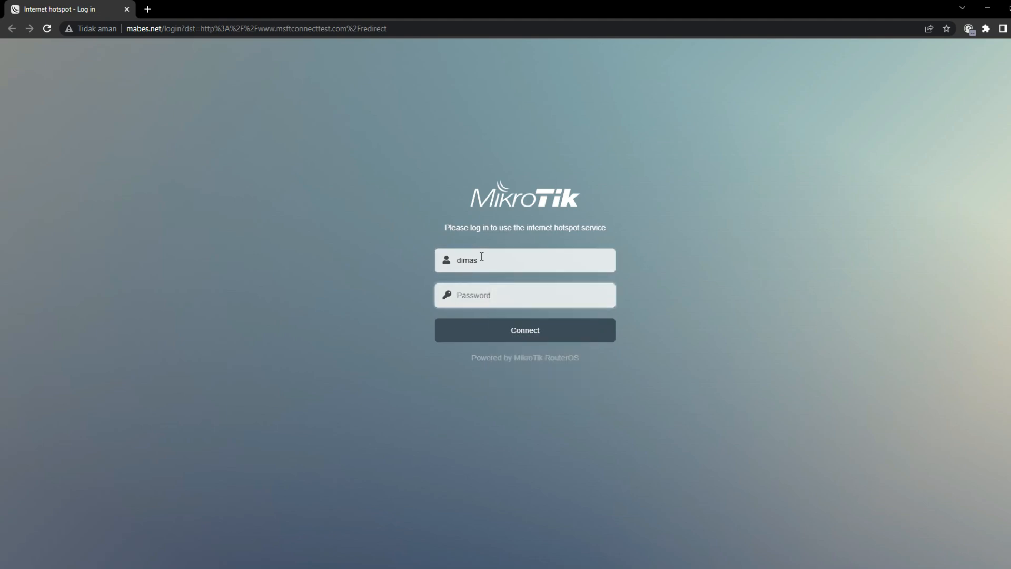
type("123")
left_click(503, 333)
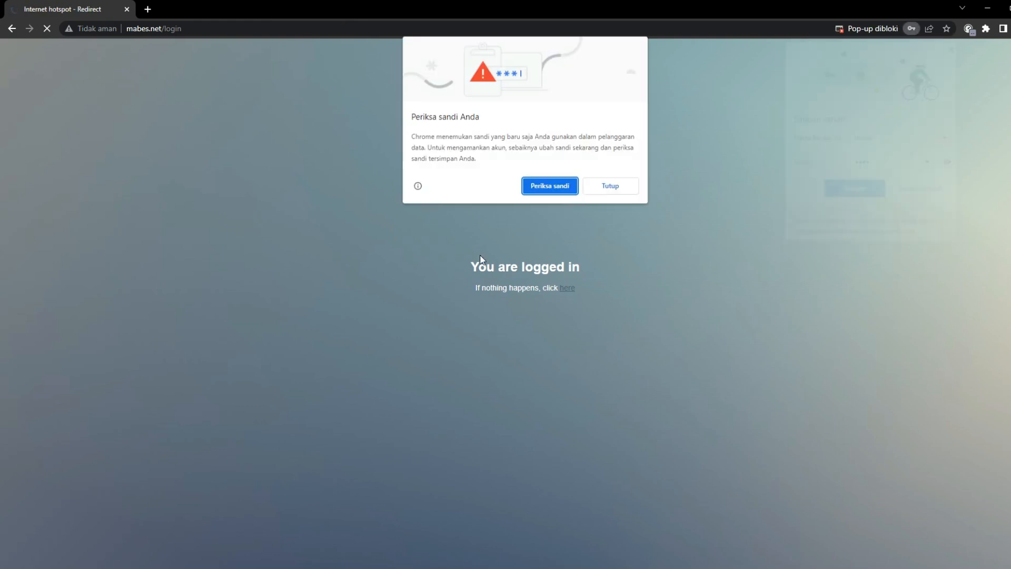
left_click(616, 188)
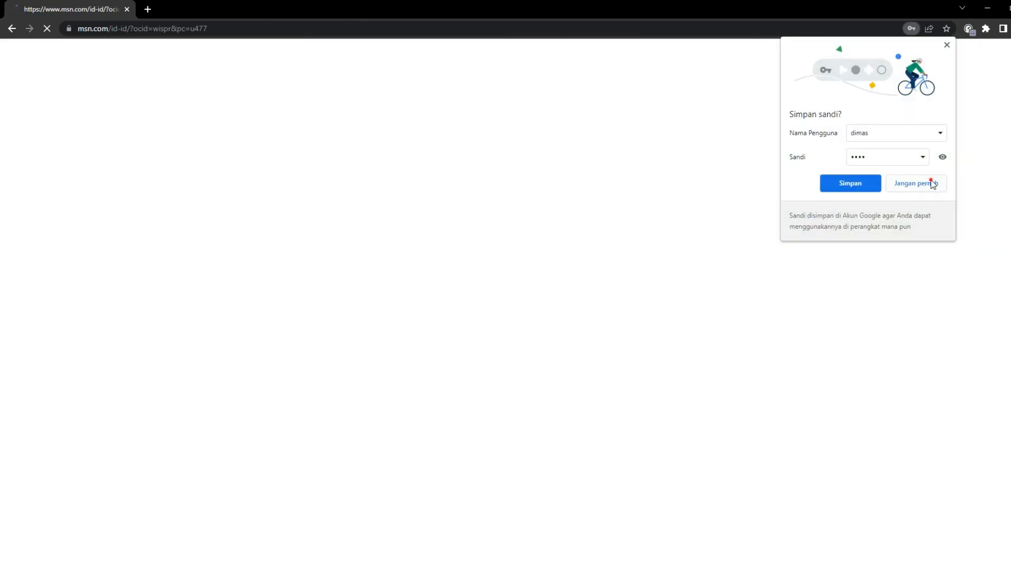
left_click(929, 181)
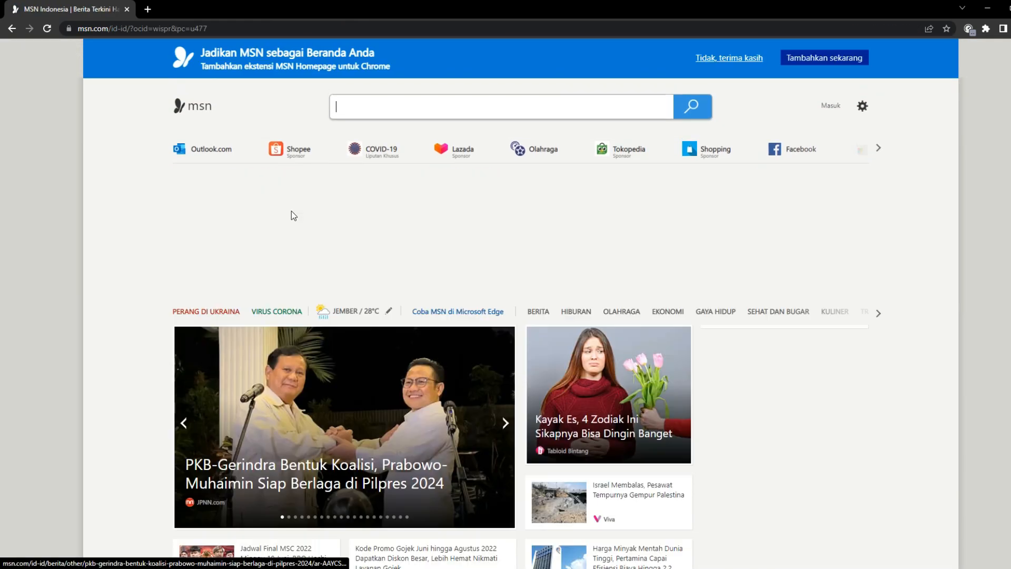
scroll(292, 213, "down", 7)
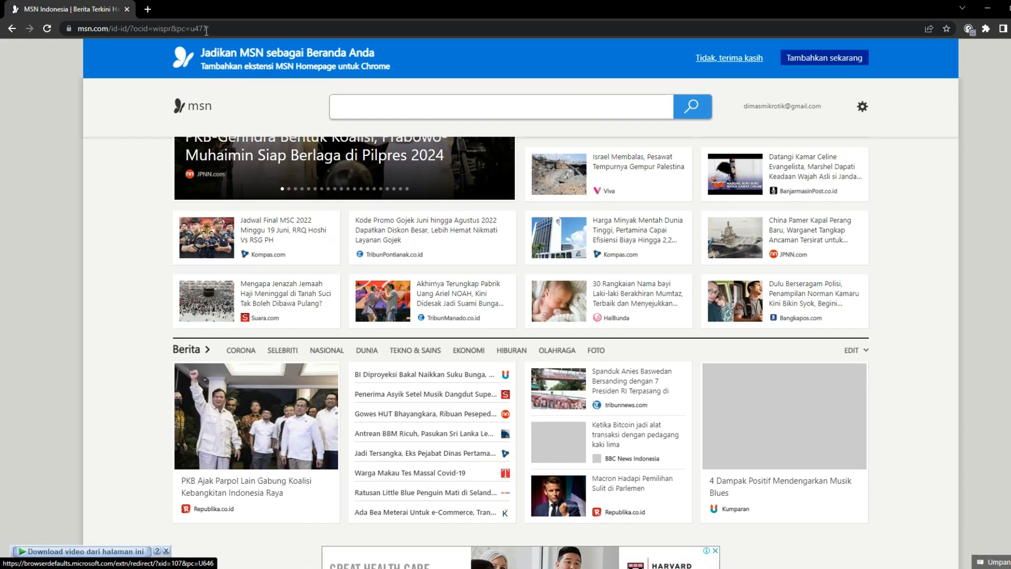
Open google.com and the mikrotik.com download page, then minimise Chrome
left_click(206, 30)
type("g")
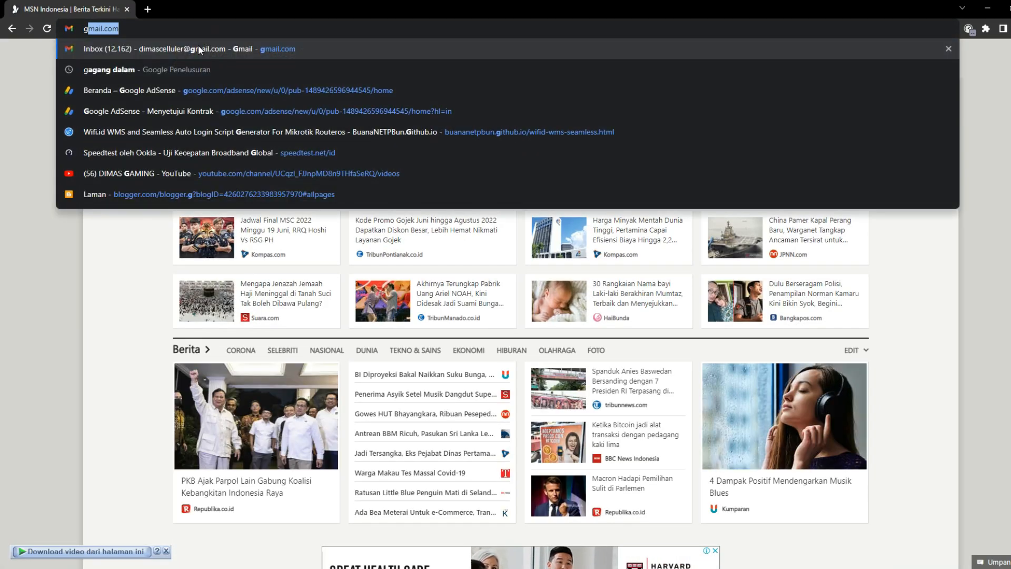
type("oog")
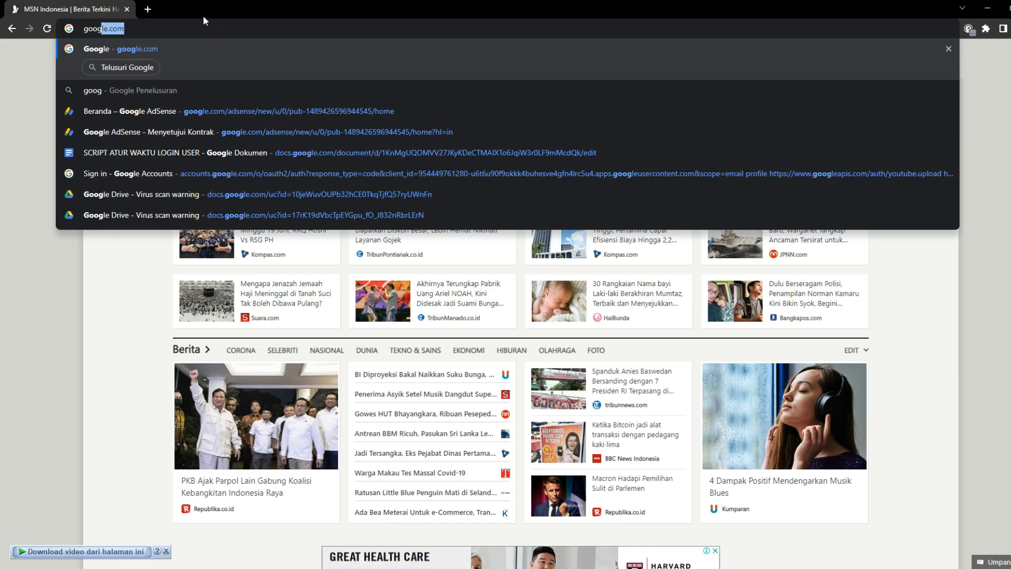
key("Return")
left_click(244, 28)
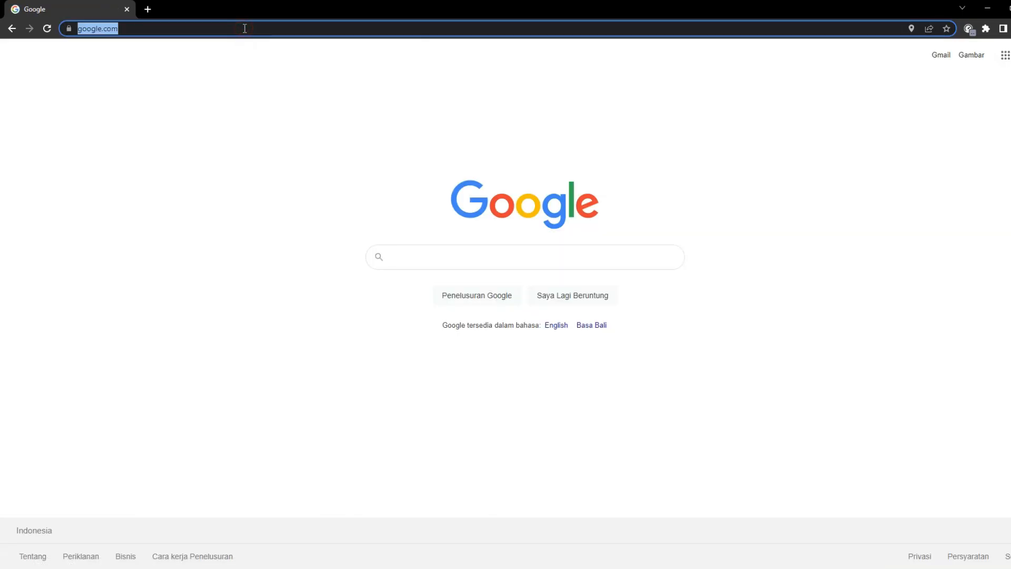
type("mikr")
key("Return")
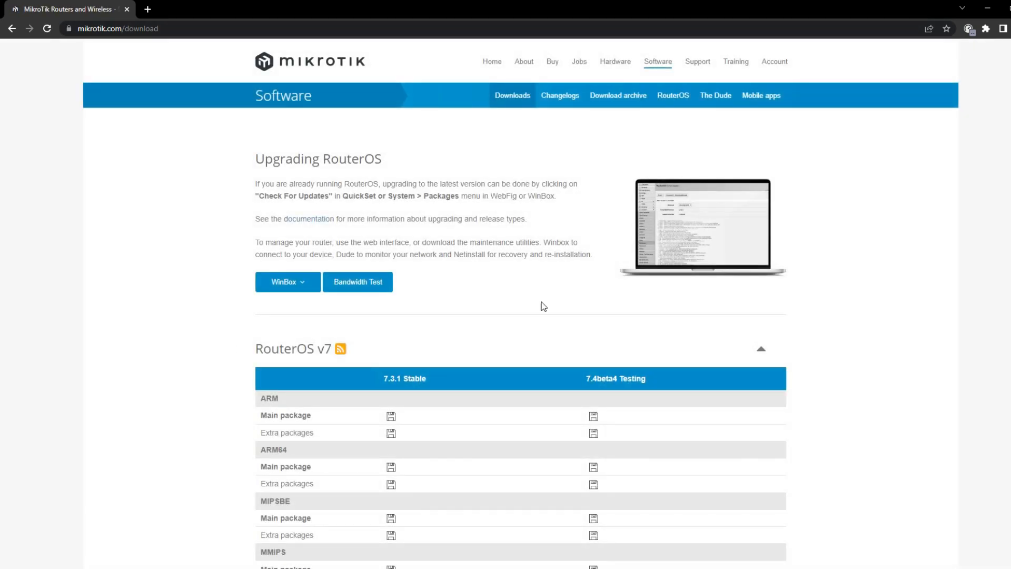
left_click(990, 8)
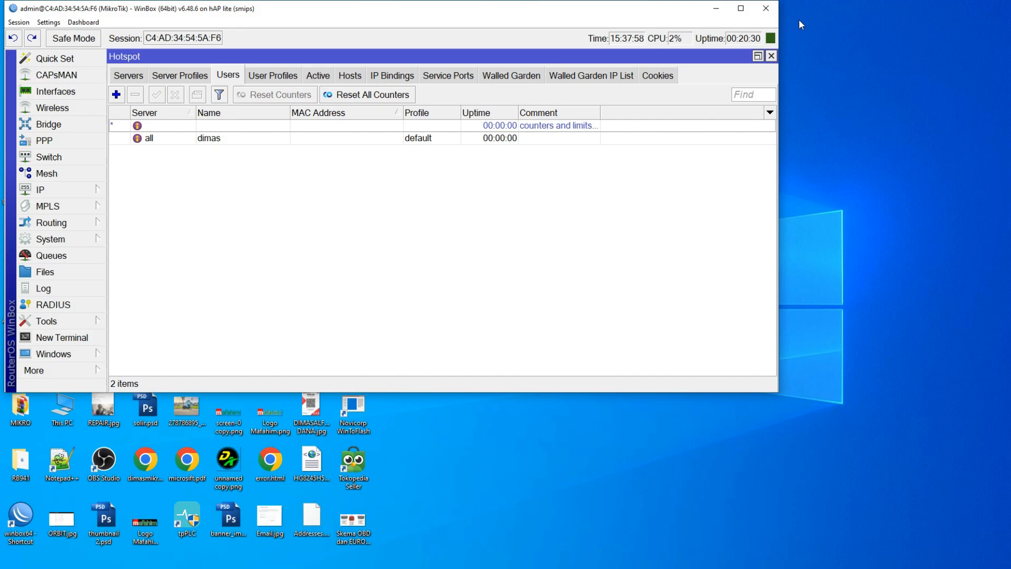
Maximise WinBox and set server hotspot1's address pool to none
left_click(741, 7)
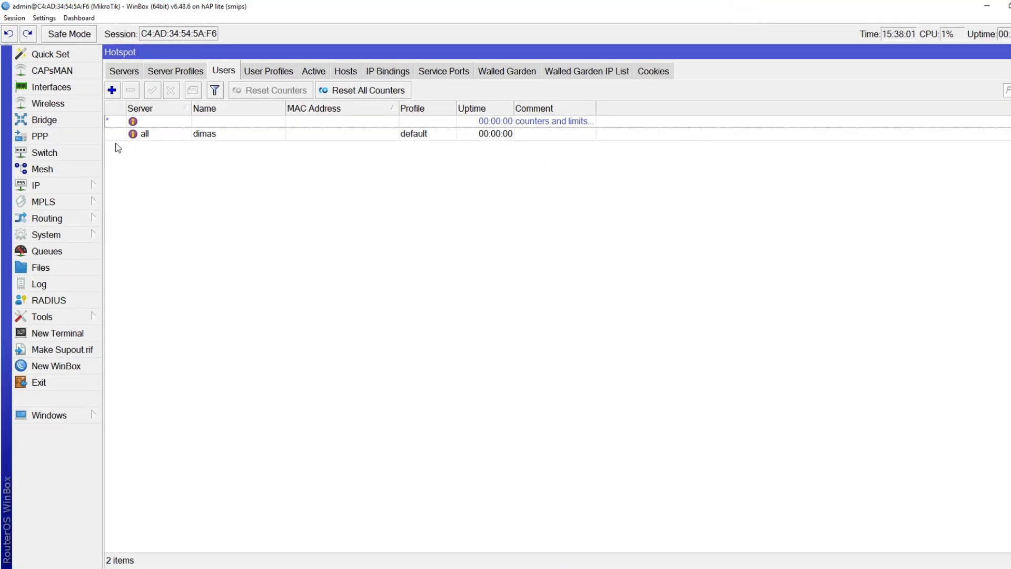
left_click(125, 72)
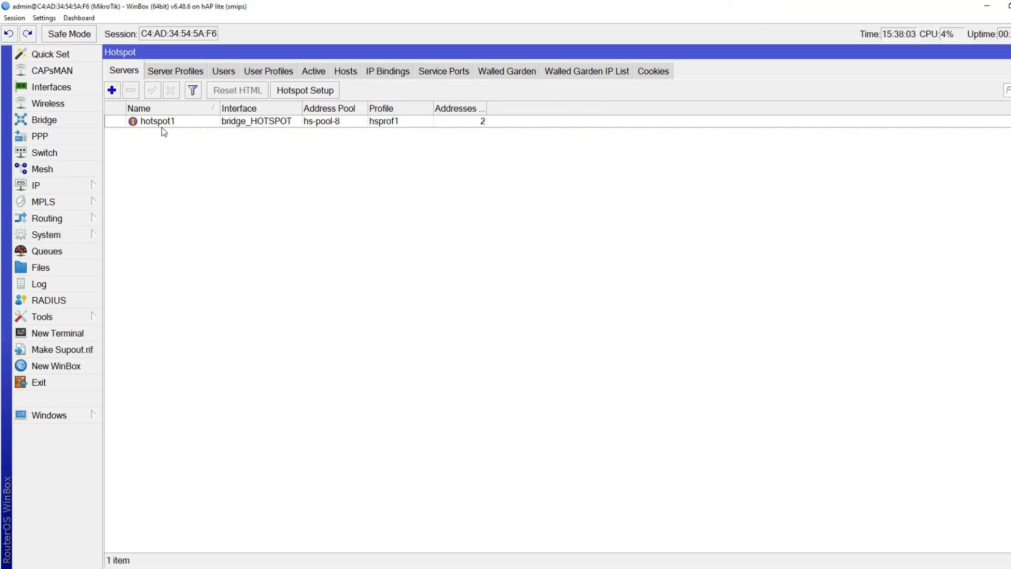
double_click(207, 121)
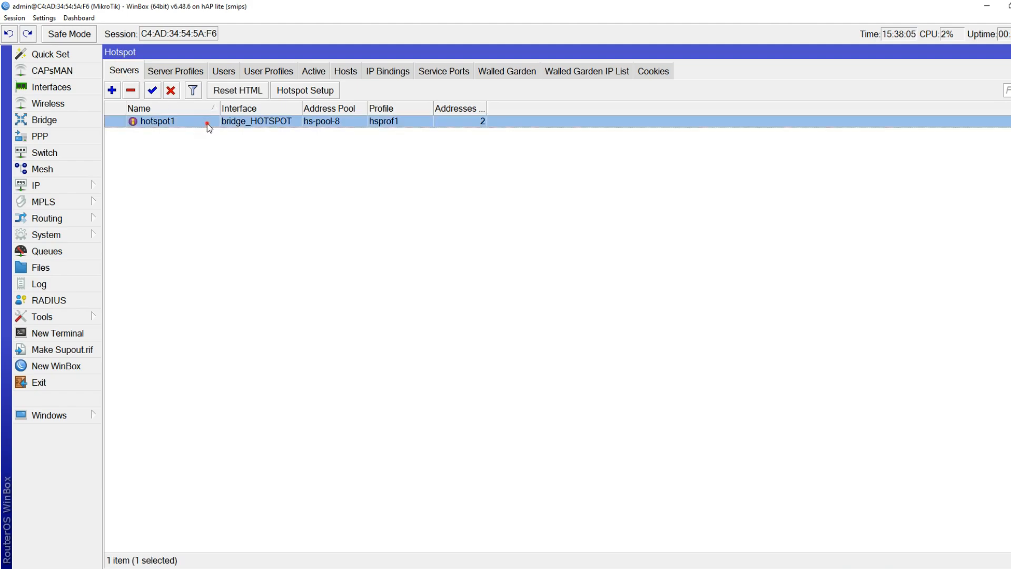
left_click_drag(814, 327, 474, 170)
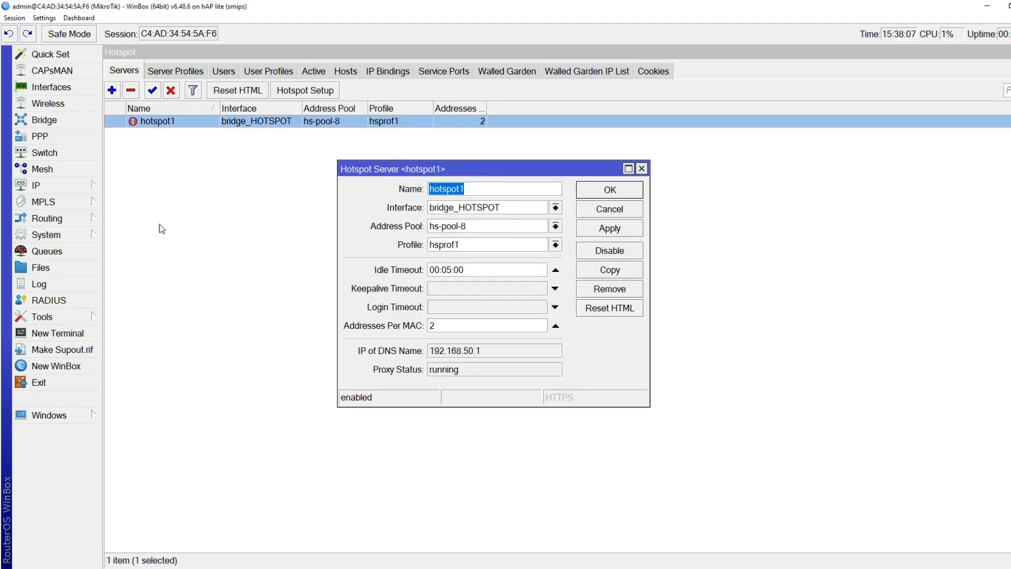
left_click(461, 226)
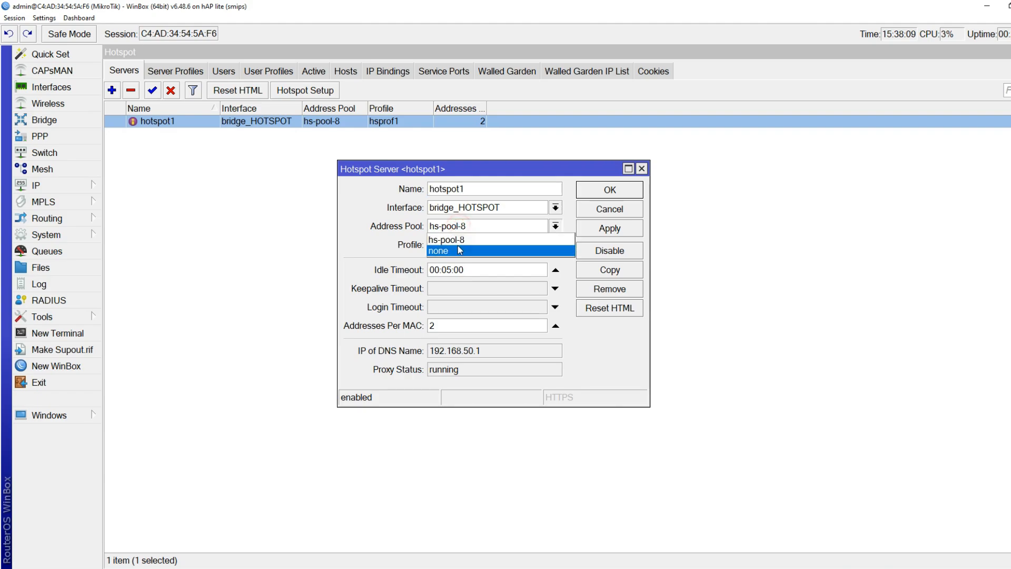
left_click(459, 245)
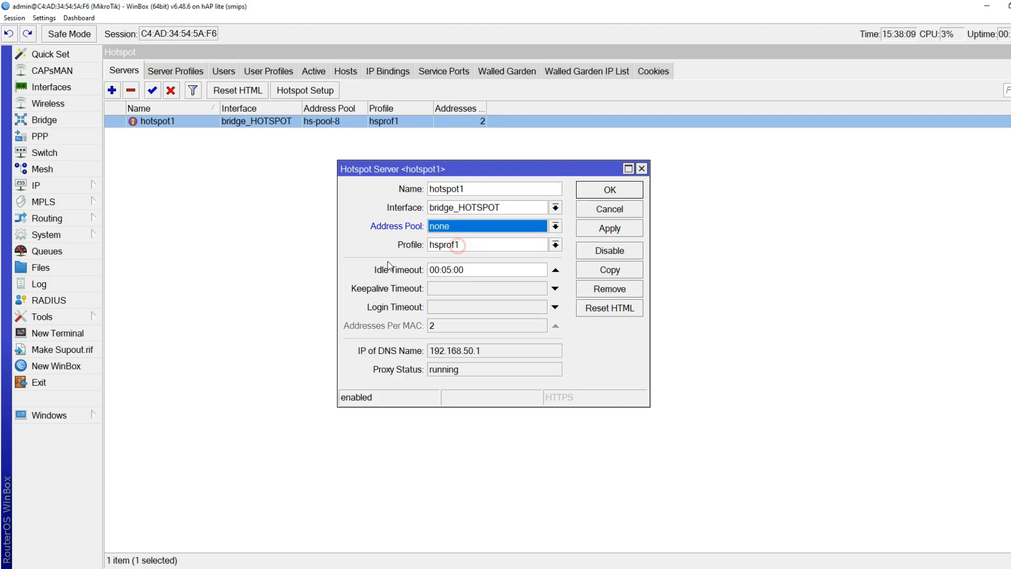
Give hotspot1 an idle timeout of 00:03:00 and keepalive of 00:05:00, save, and list server profiles
left_click(451, 287)
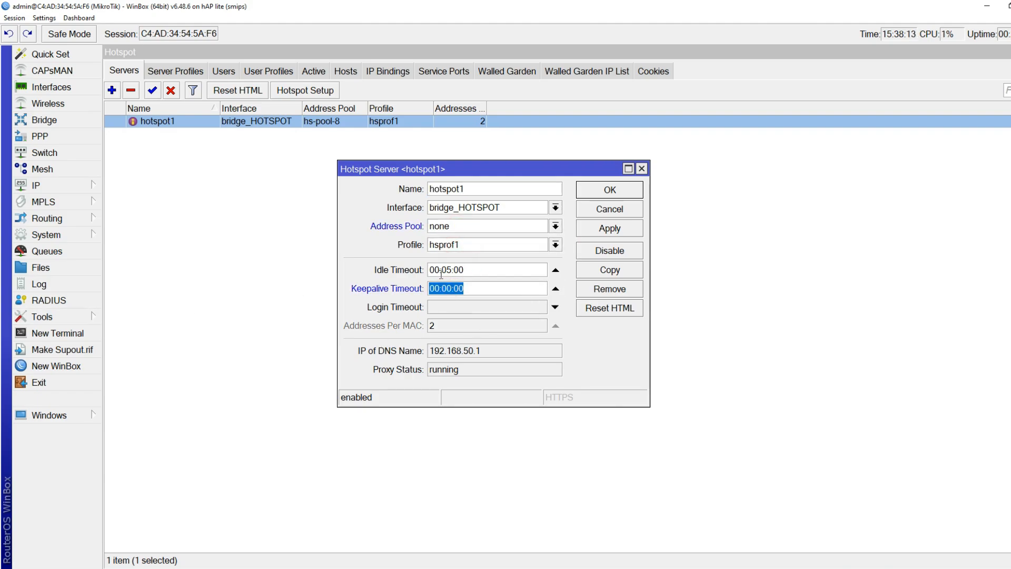
left_click(455, 270)
key("BackSpace")
type("3")
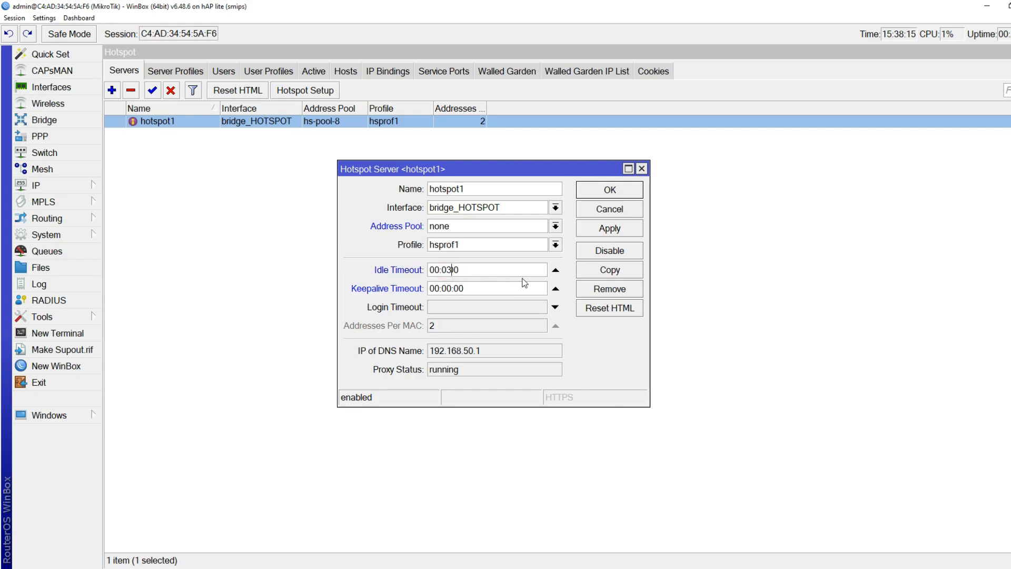
left_click(452, 288)
key("BackSpace")
type("5")
left_click(454, 270)
left_click_drag(430, 270, 453, 290)
left_click(474, 290)
left_click(613, 191)
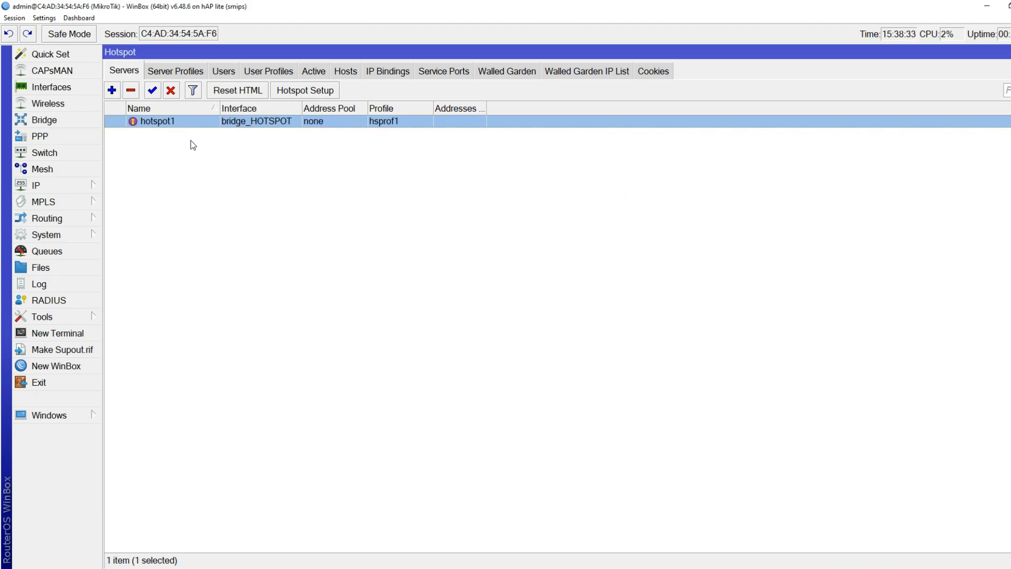
left_click(182, 72)
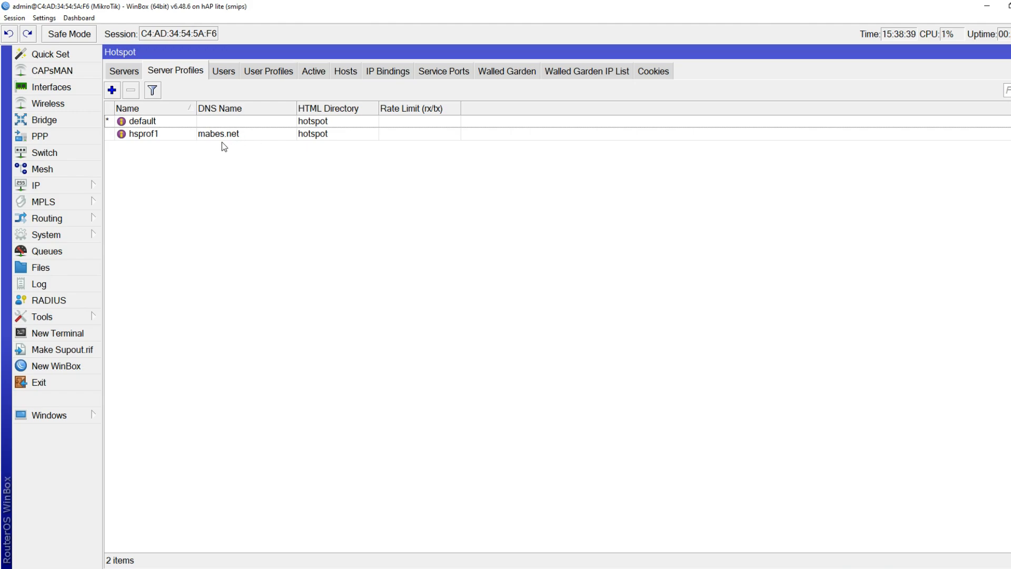
Switch hsprof1 login from Cookie to HTTP PAP and MAC Cookie, save, and close Hotspot
left_click(196, 135)
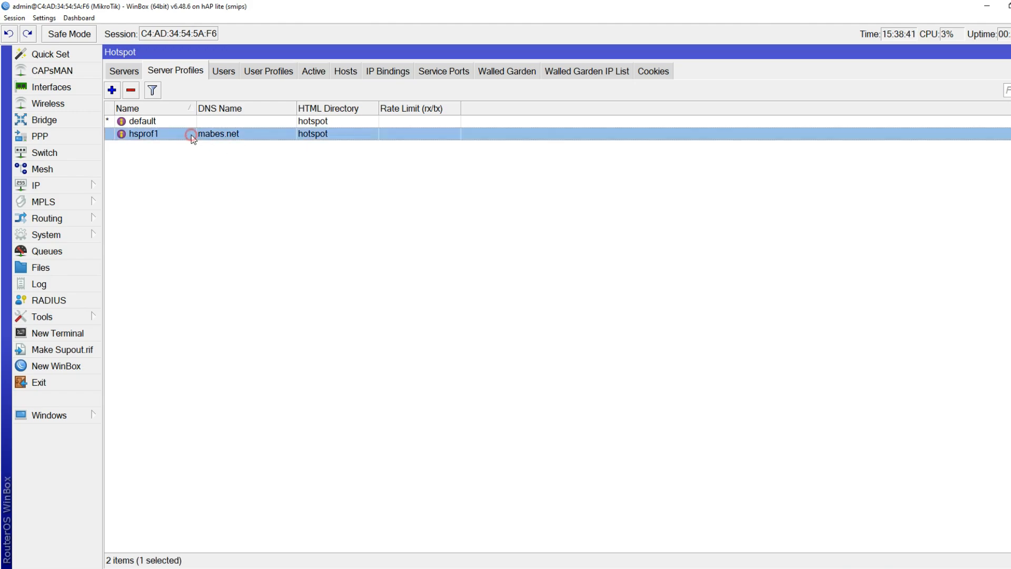
double_click(226, 134)
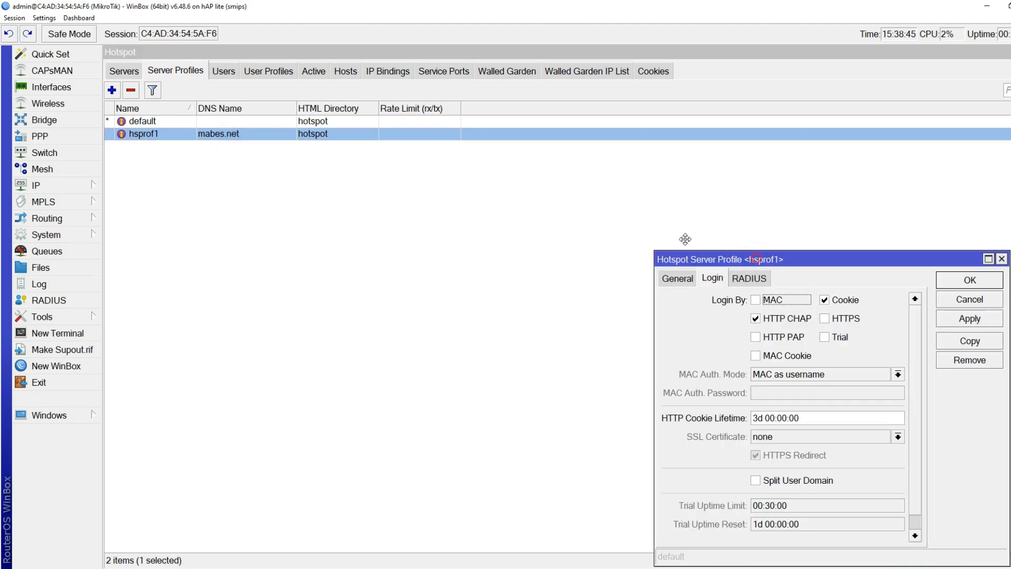
left_click_drag(685, 259, 219, 103)
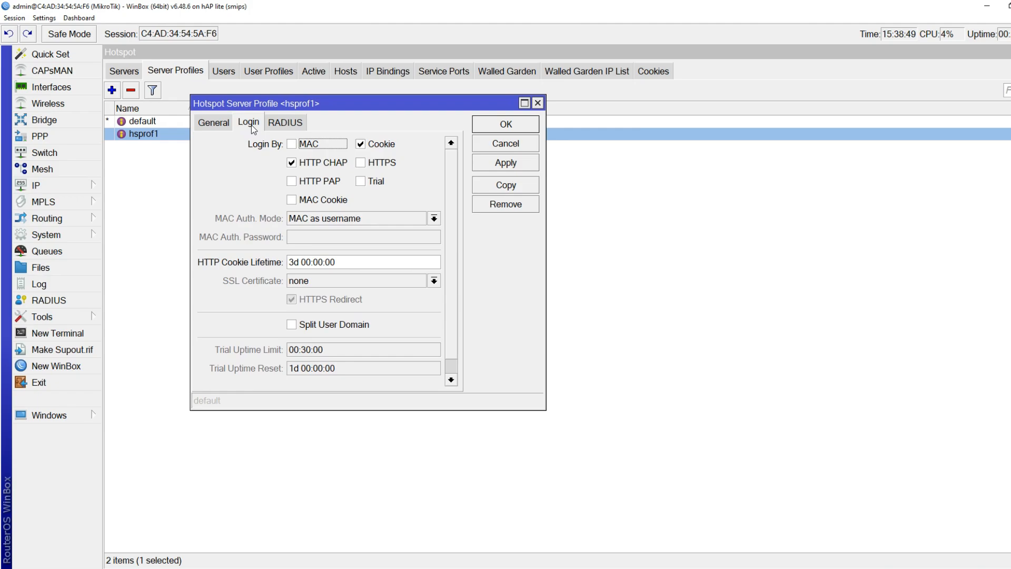
left_click(366, 146)
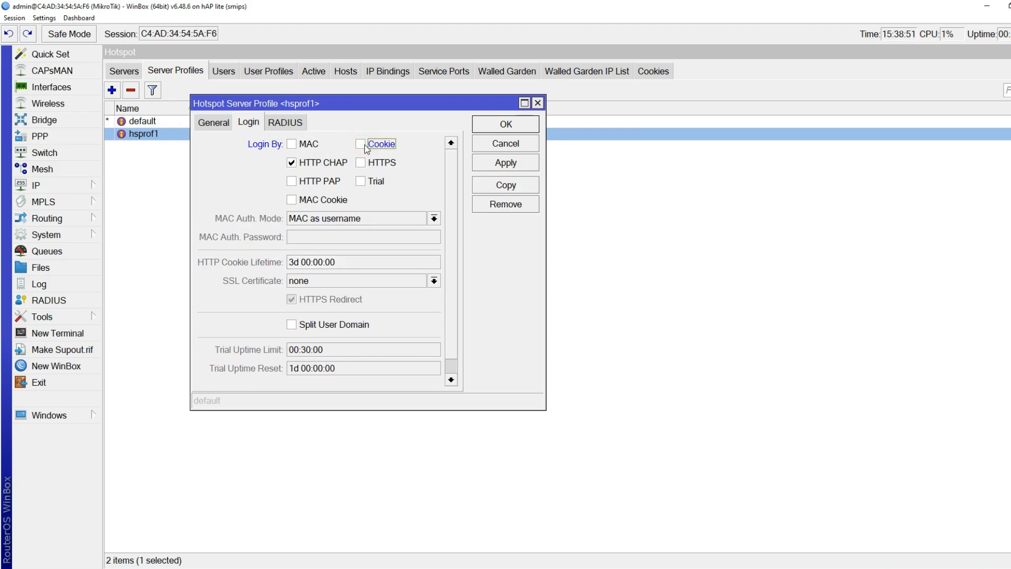
left_click(308, 185)
left_click(312, 200)
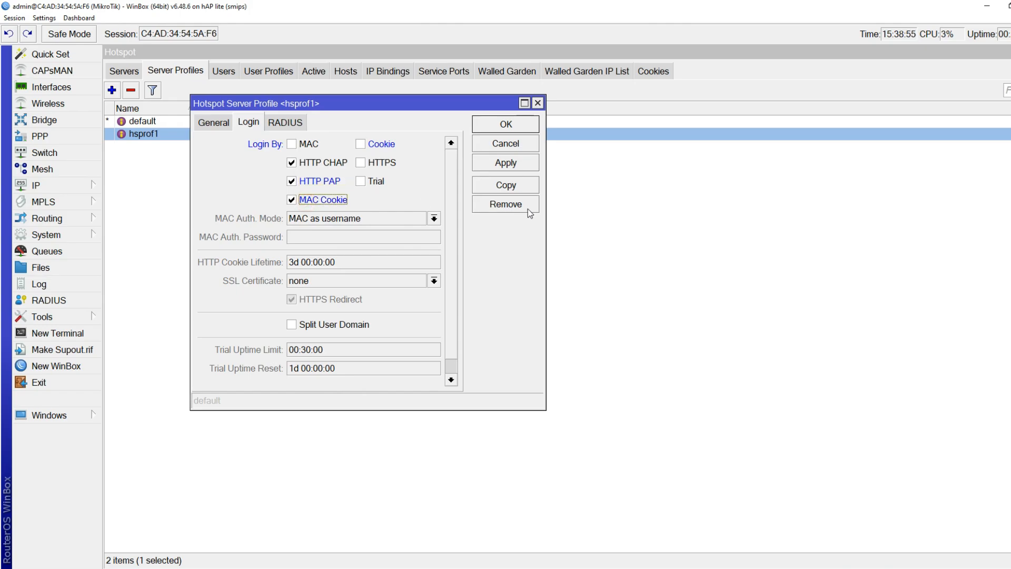
left_click(488, 129)
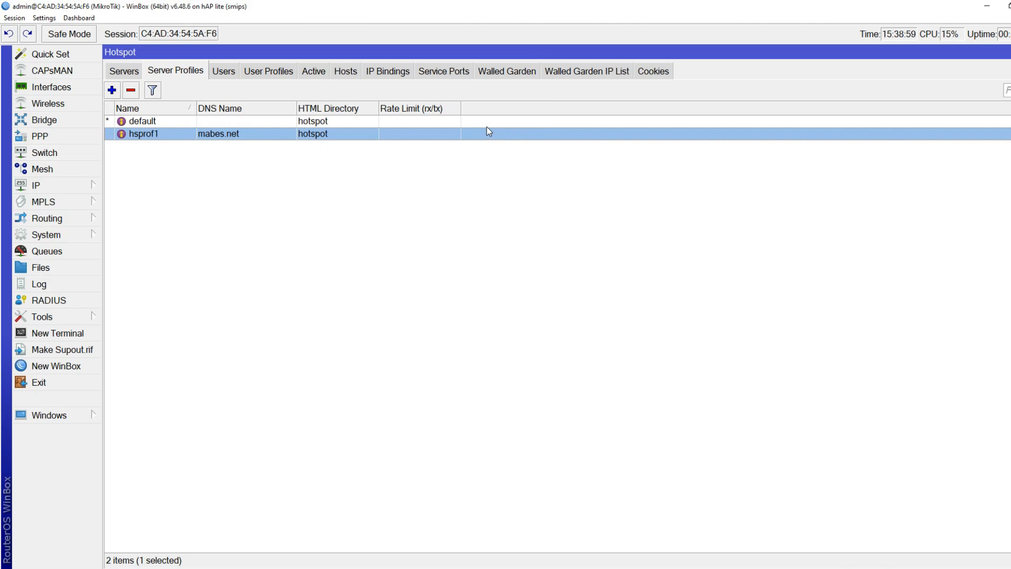
left_click(1010, 52)
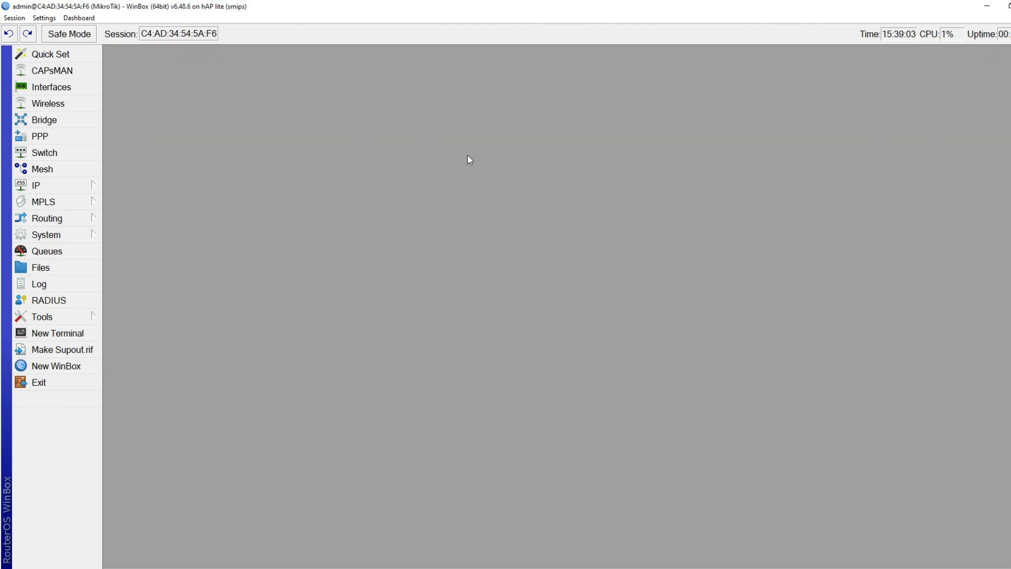
Set dhcp1's lease time to 00:10:00 with Add ARP For Leases on, save, and close the list
left_click(91, 185)
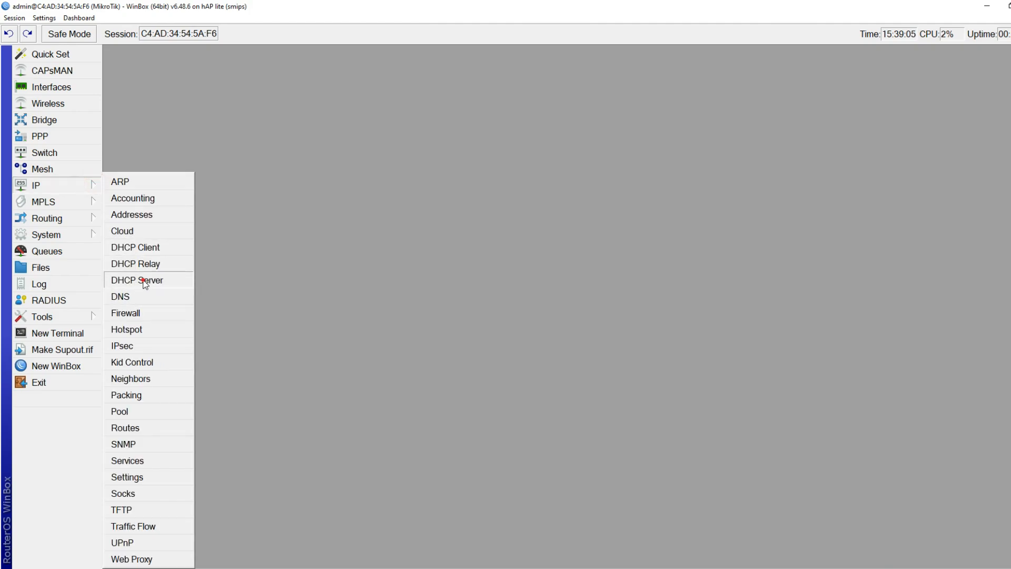
left_click(143, 279)
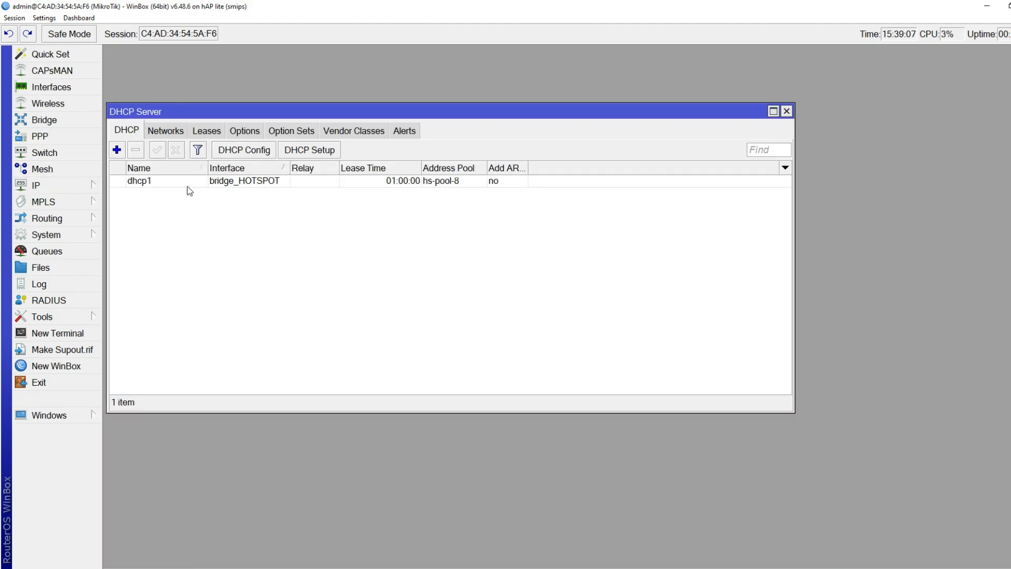
left_click(138, 181)
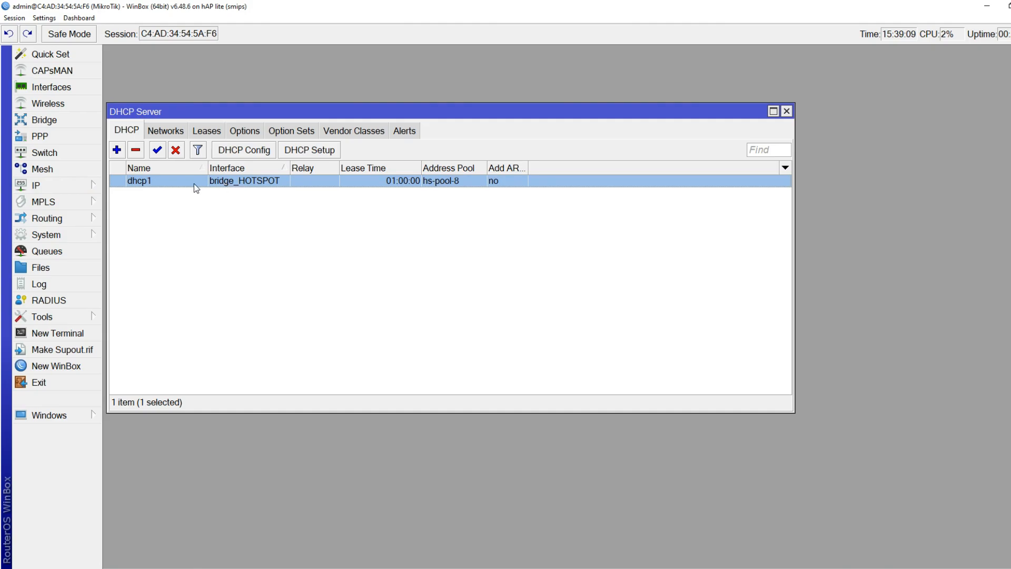
double_click(164, 183)
left_click_drag(880, 65, 500, 53)
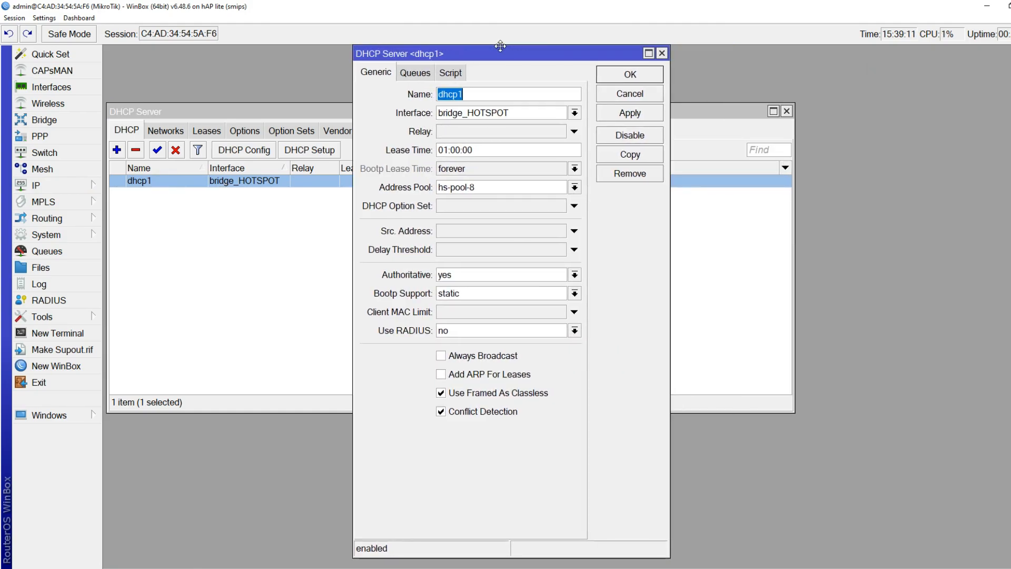
double_click(447, 151)
type("00")
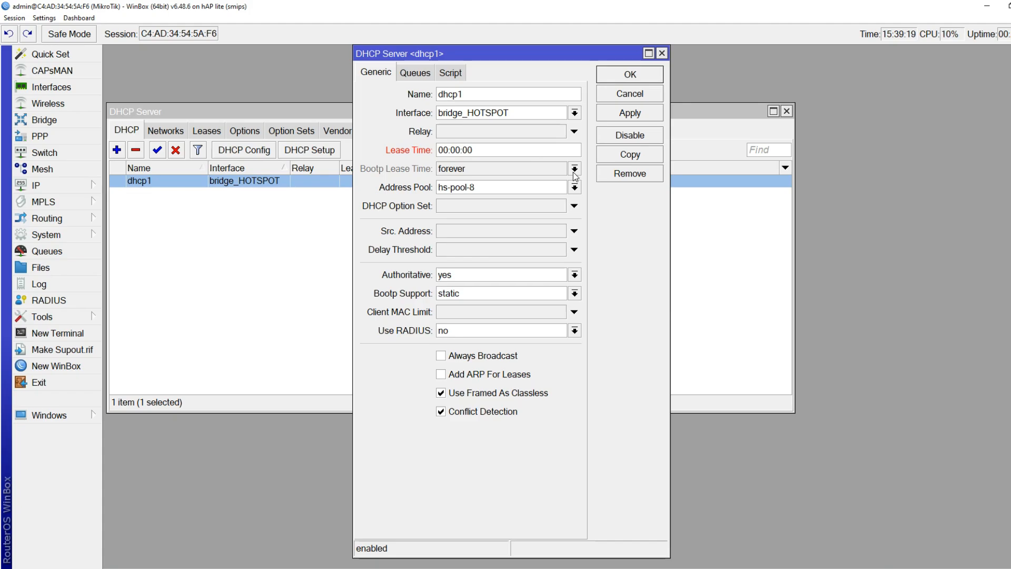
key("BackSpace")
type("1")
left_click(464, 374)
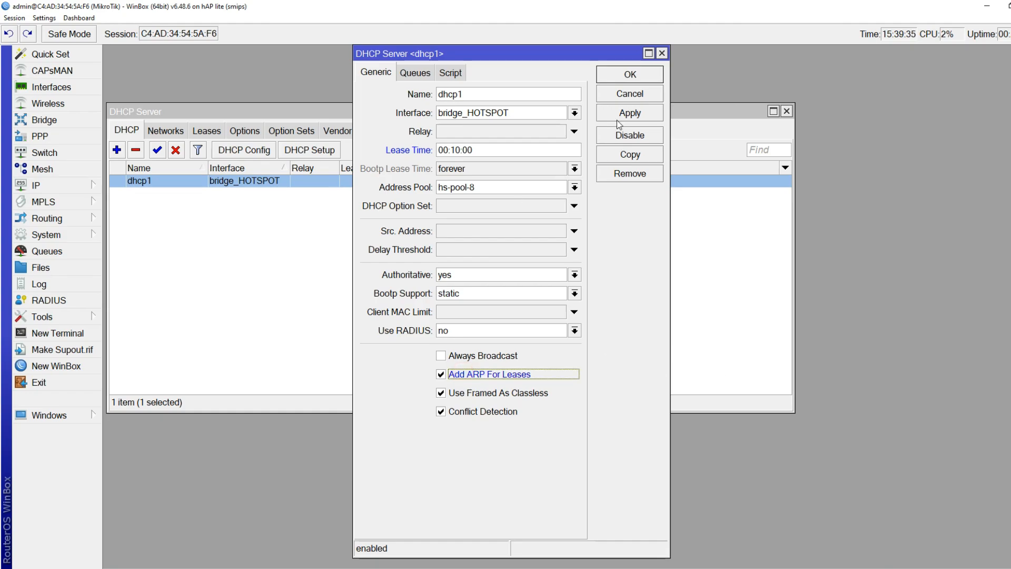
left_click(630, 75)
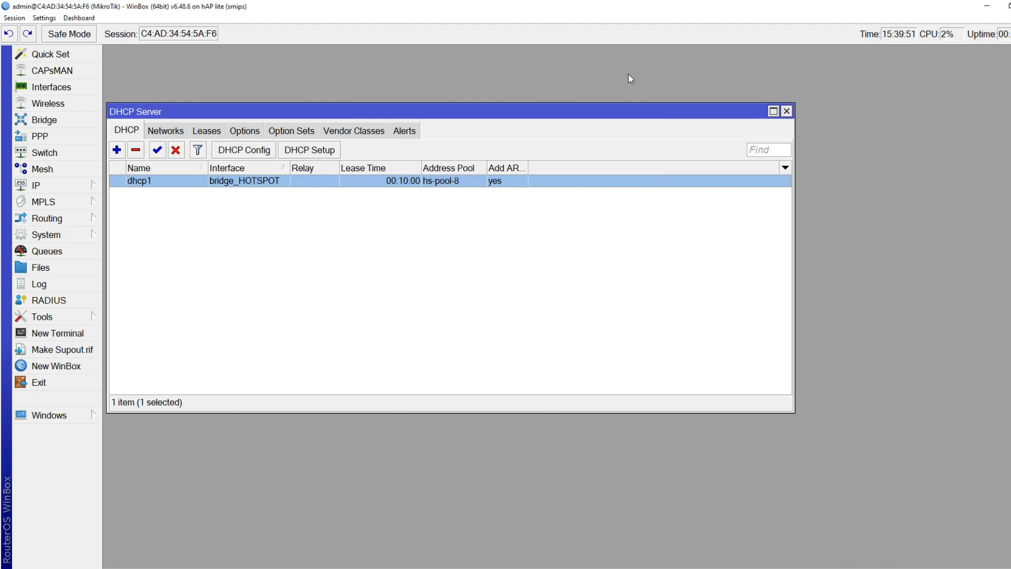
left_click(786, 111)
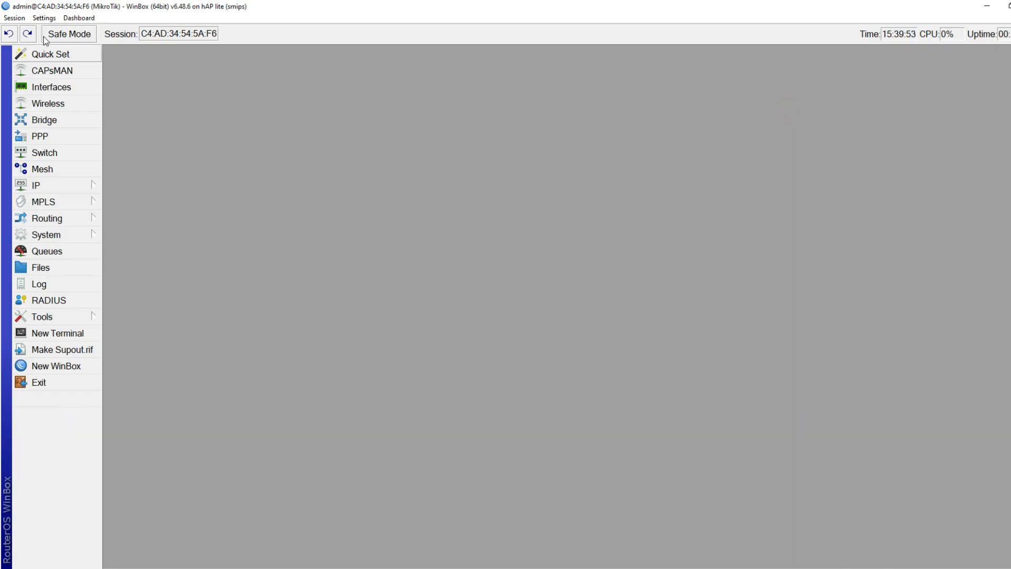
Disconnect, refresh neighbours, and reconnect to the hAP lite router at 192.168.50.1
left_click(14, 18)
left_click(38, 115)
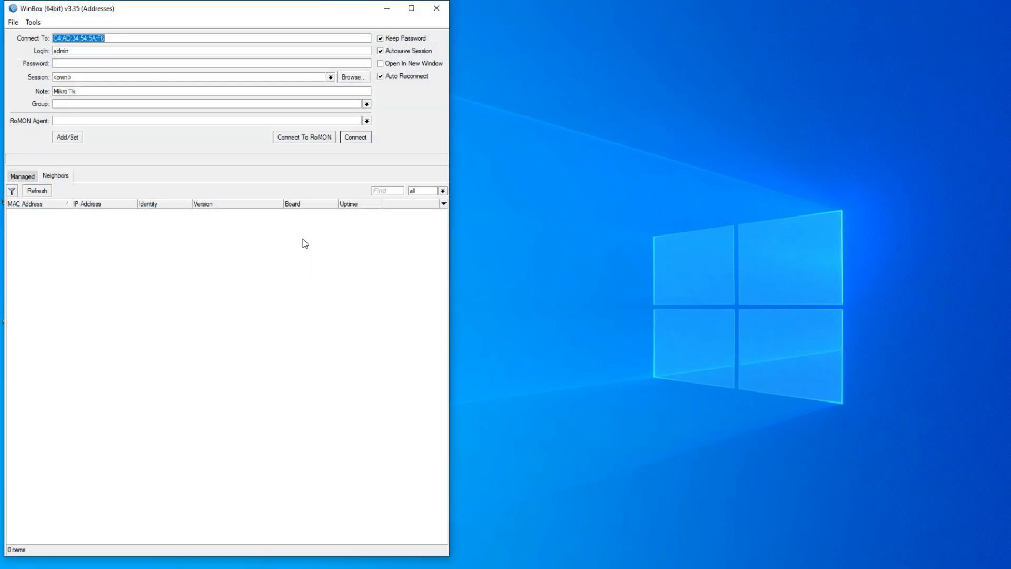
left_click(412, 8)
left_click(33, 186)
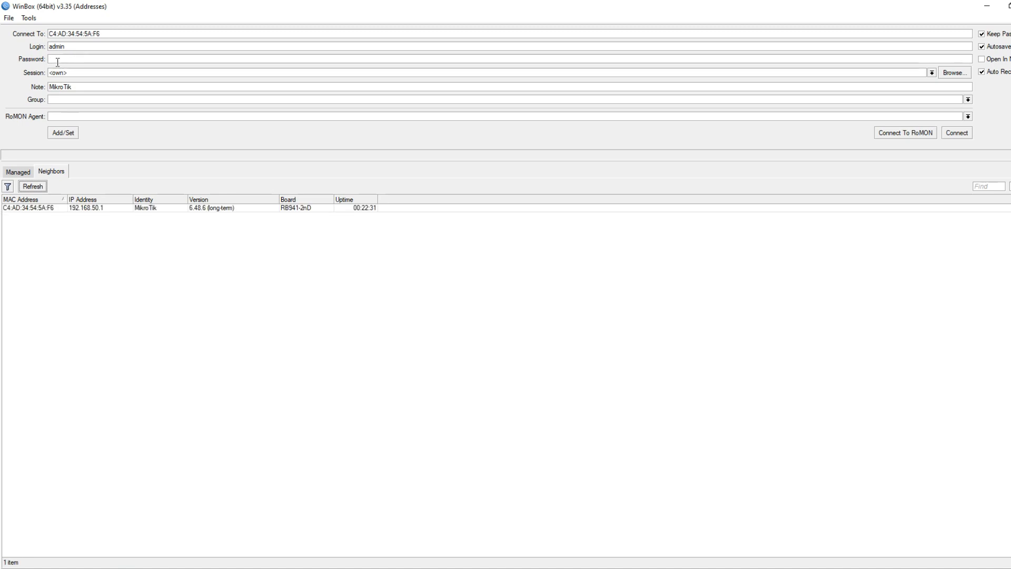
left_click(23, 207)
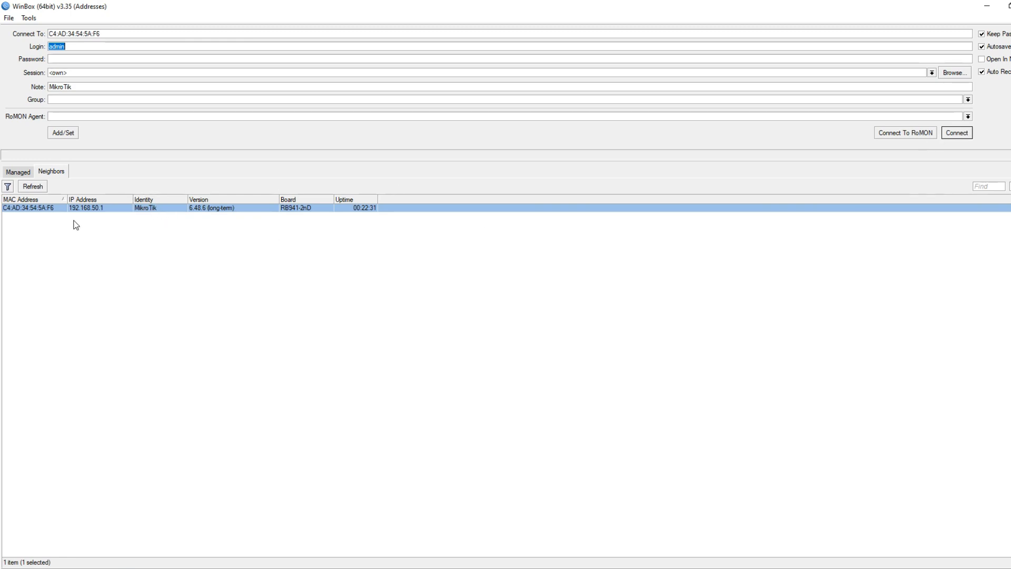
left_click(957, 132)
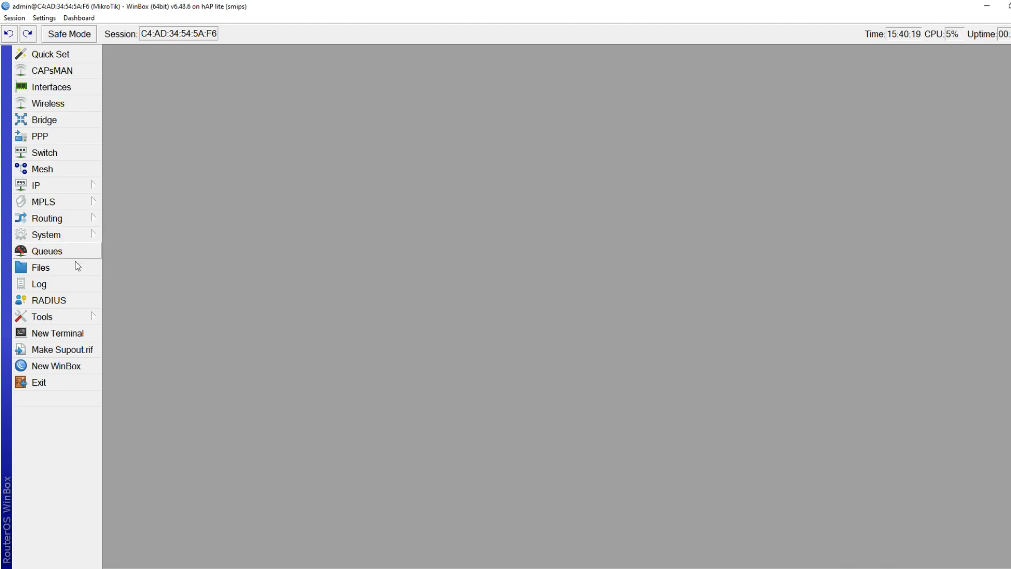
Open the System Users list and move it to the upper left
left_click(71, 234)
left_click(133, 542)
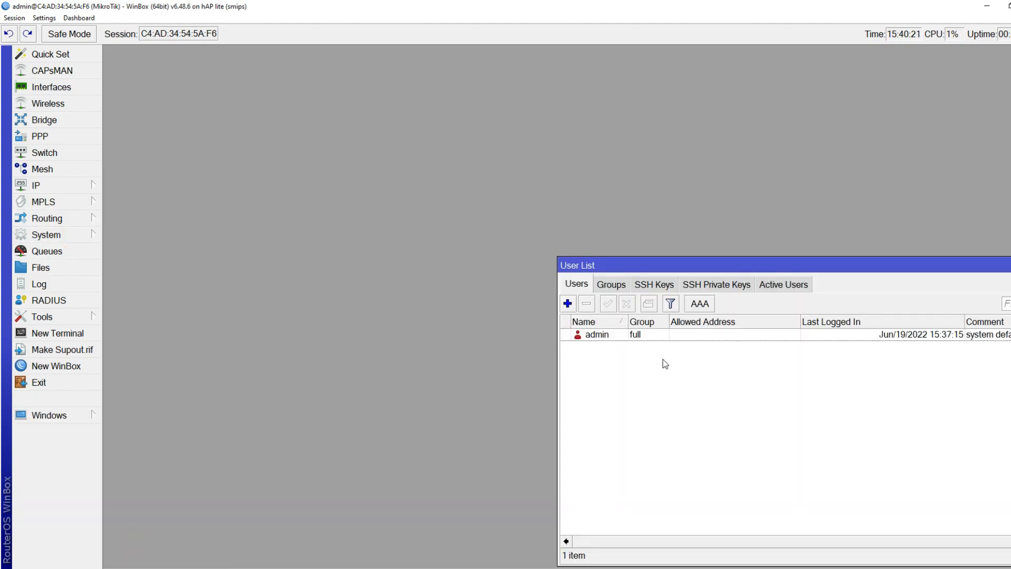
left_click_drag(734, 262, 732, 105)
left_click_drag(637, 108, 218, 72)
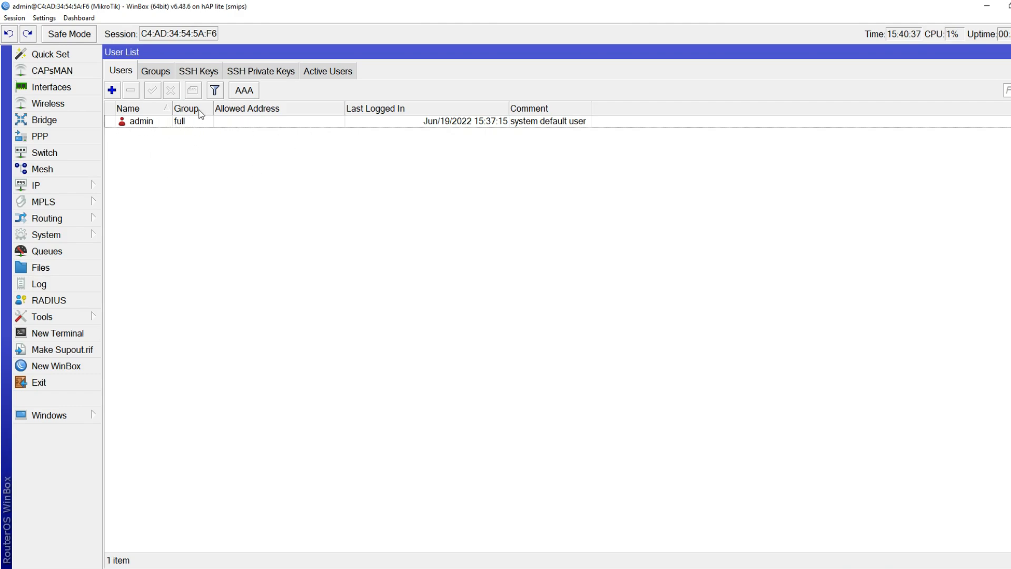
Add a new user in the full group, entering its name and password
left_click(112, 90)
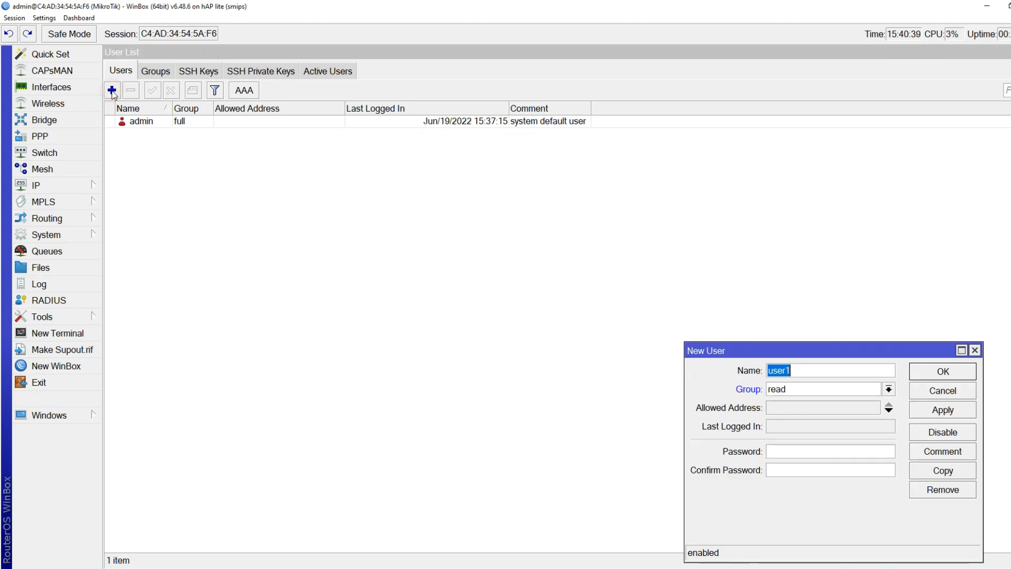
left_click_drag(958, 350, 646, 193)
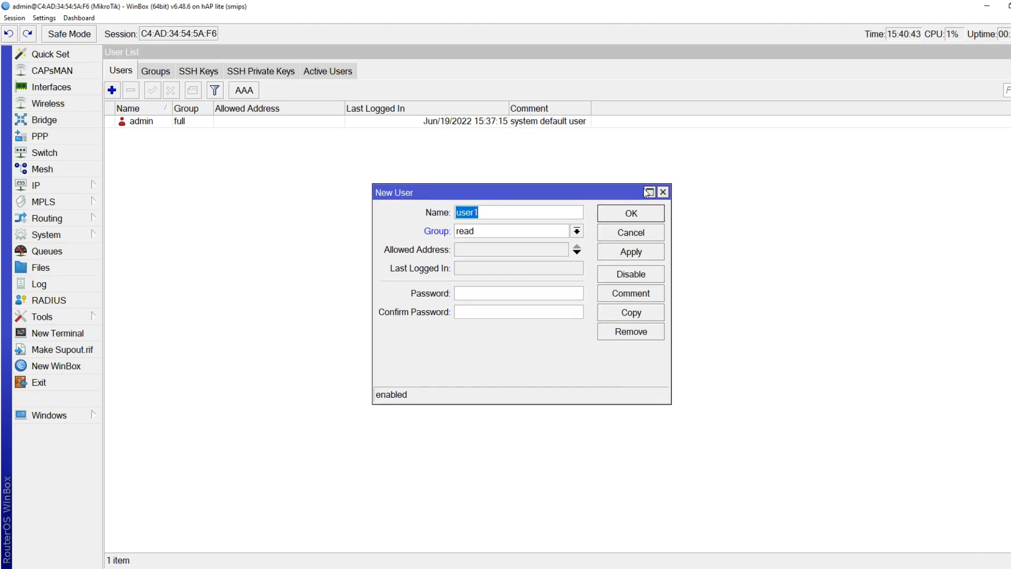
type("dimas")
left_click(489, 231)
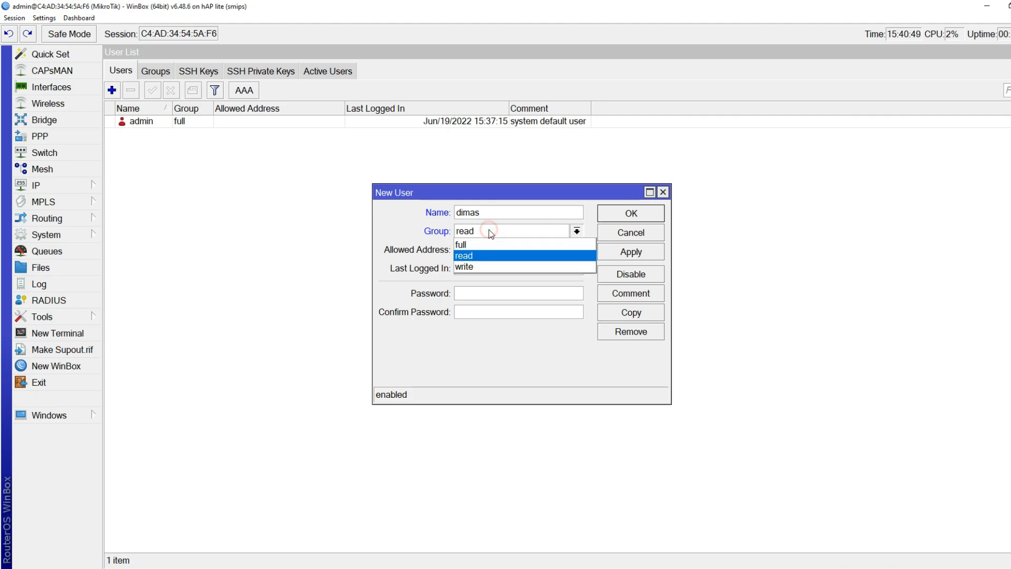
left_click(490, 243)
left_click(487, 295)
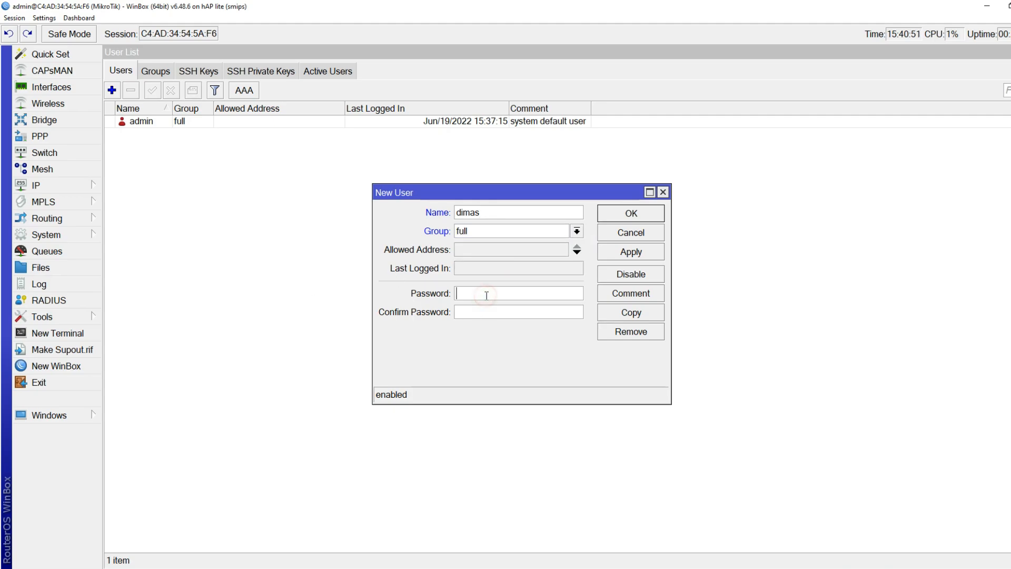
type("1234")
key("Tab")
type("1234")
left_click(624, 216)
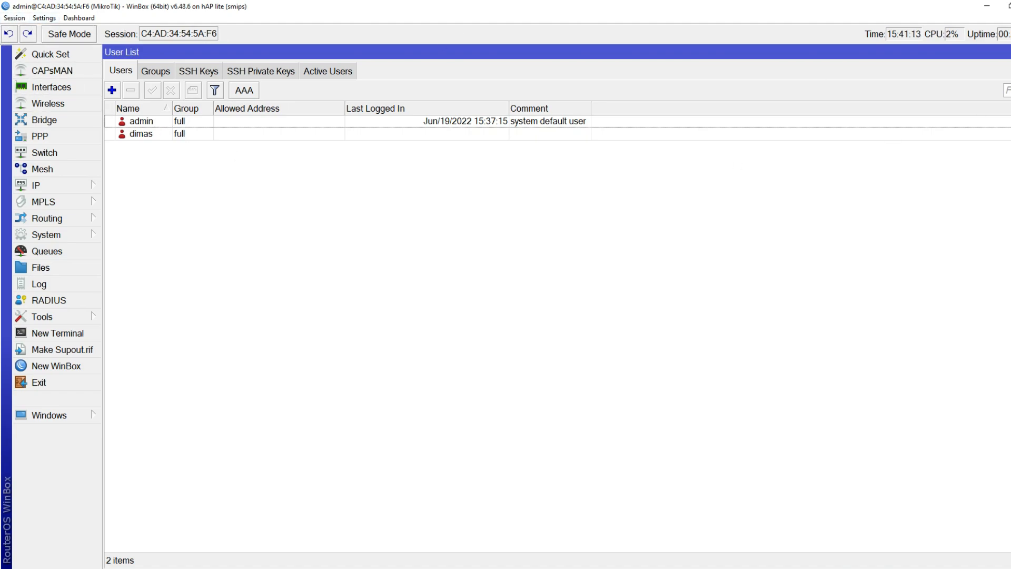
Disconnect and log back in with the new full-group user's credentials, then close the User List
left_click(14, 18)
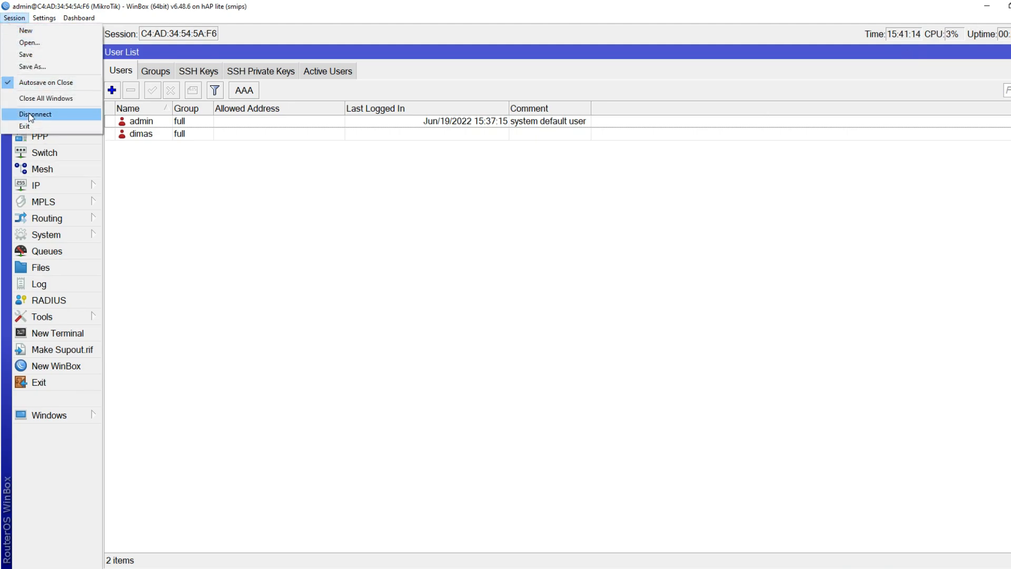
left_click(32, 113)
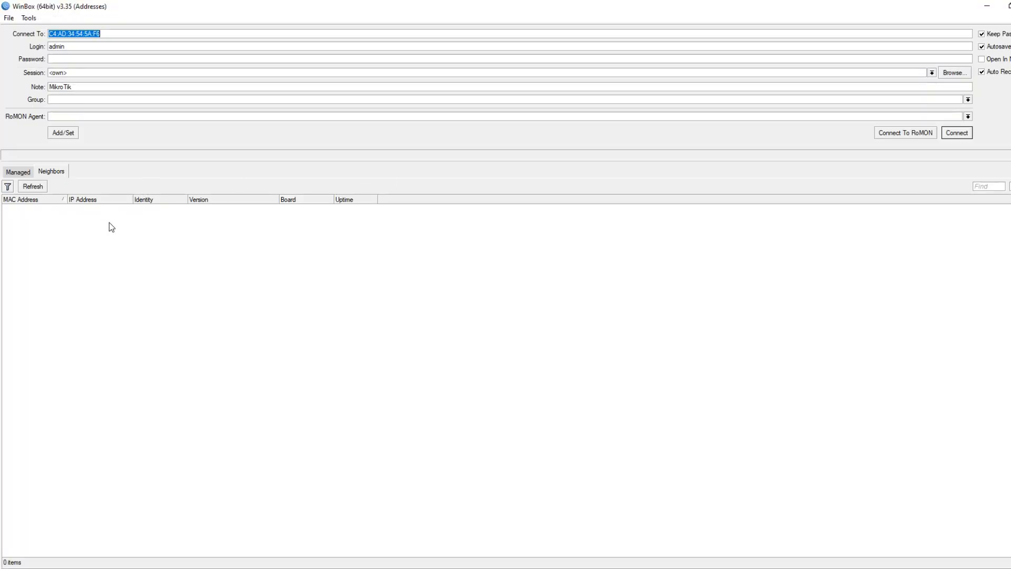
left_click(37, 209)
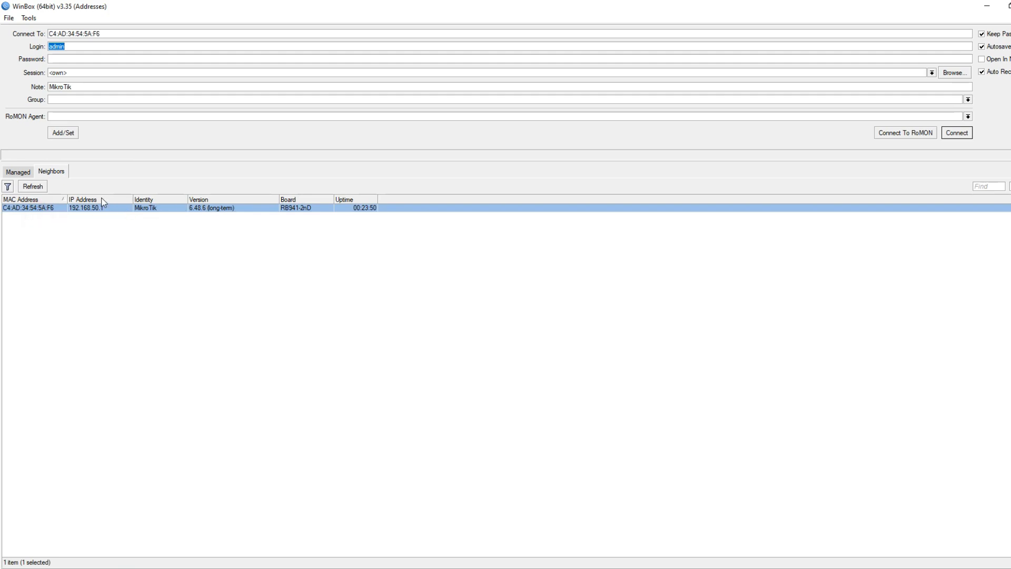
type("dimas23")
key("Return")
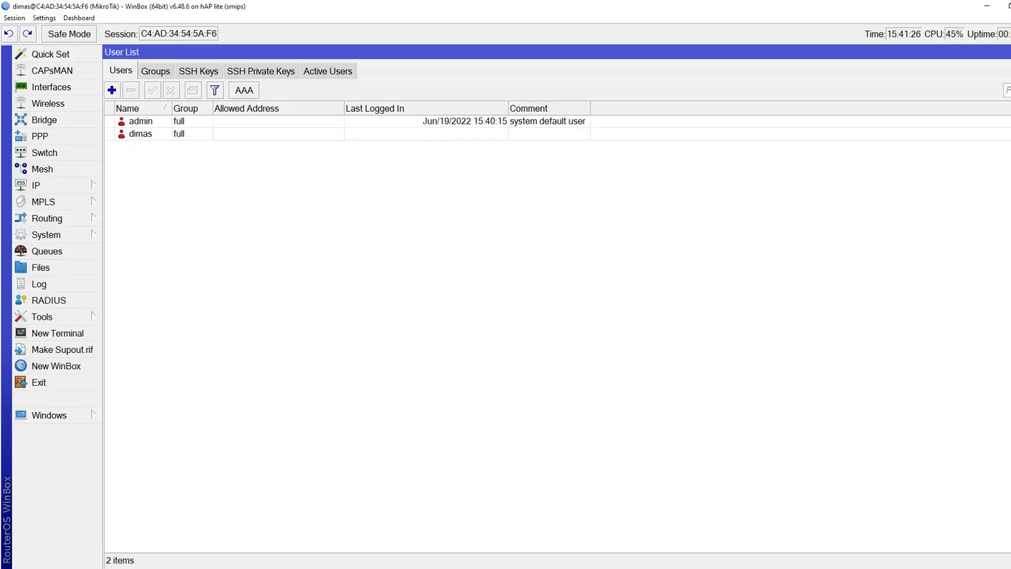
left_click(1010, 52)
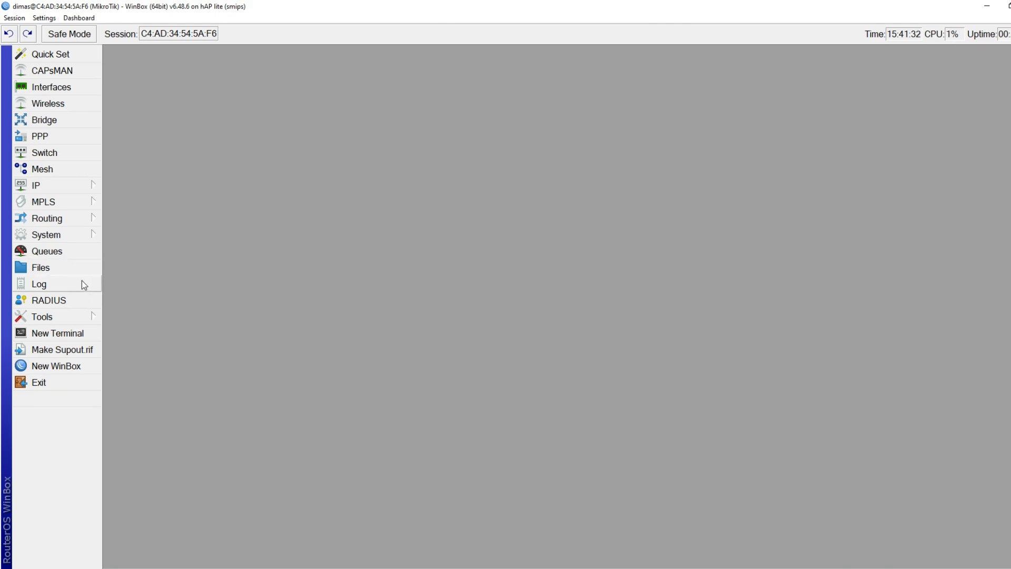
Remove the admin account from System Users and close the User List
left_click(65, 240)
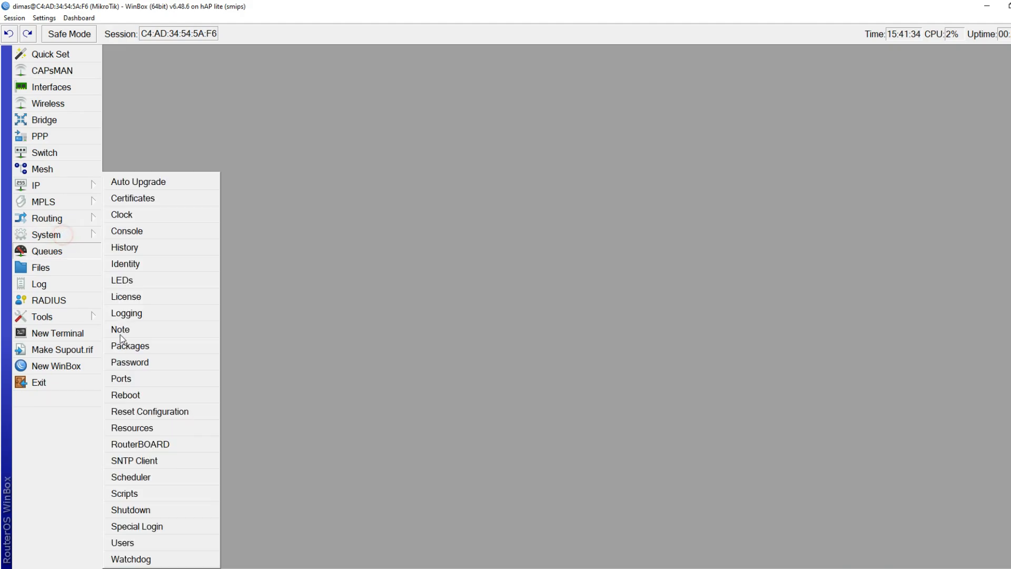
left_click(141, 543)
left_click(141, 134)
left_click(149, 121)
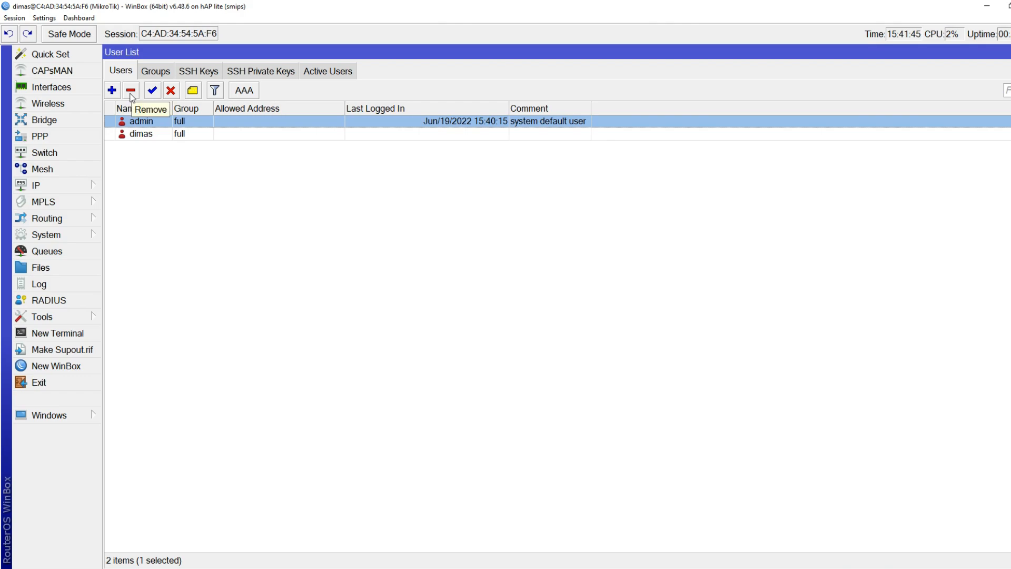
left_click(131, 91)
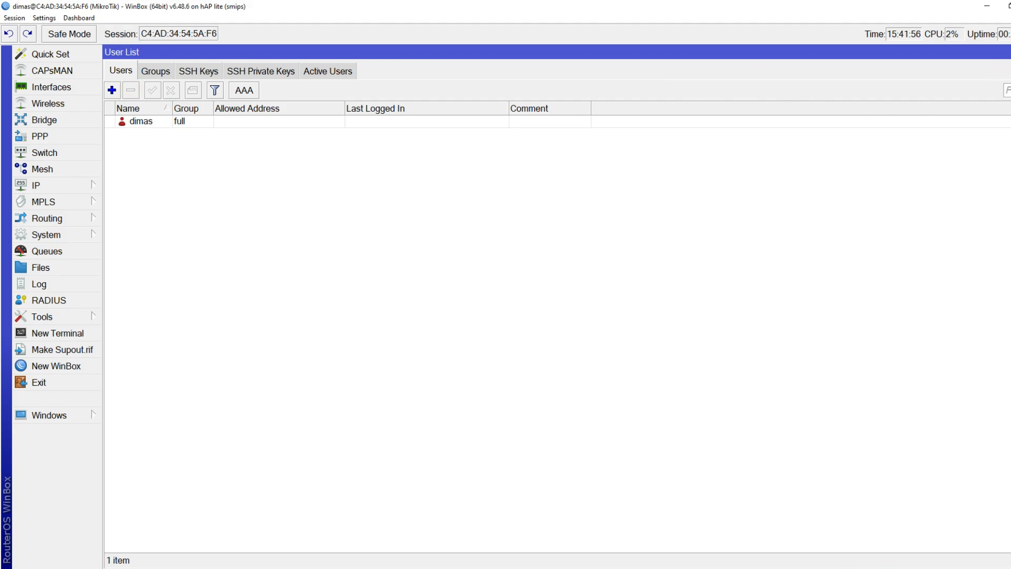
left_click(1010, 51)
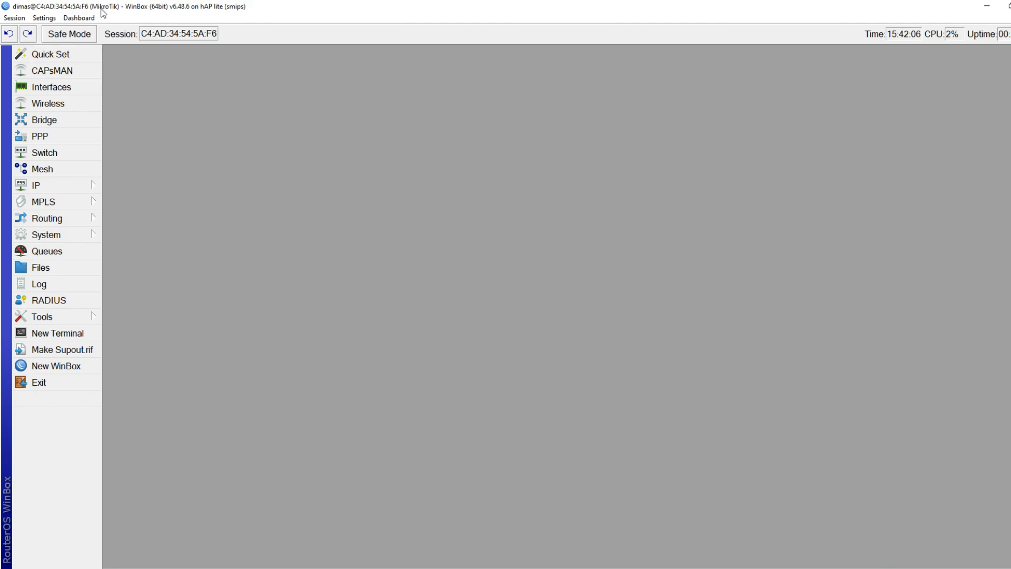
Change the System Identity name from MikroTik to MABES NET and confirm
left_click(86, 235)
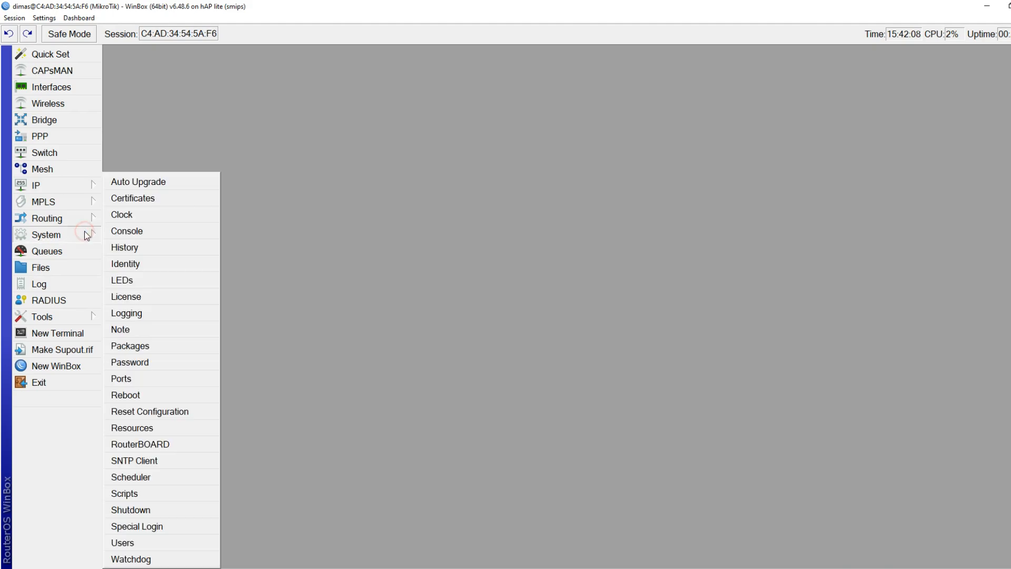
left_click(138, 263)
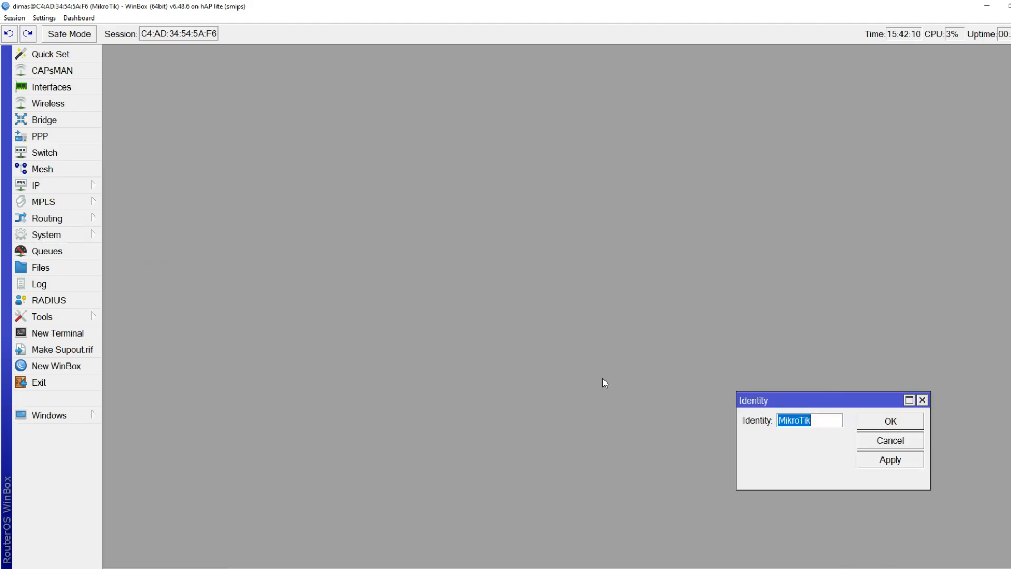
type("MABES NET")
left_click(919, 422)
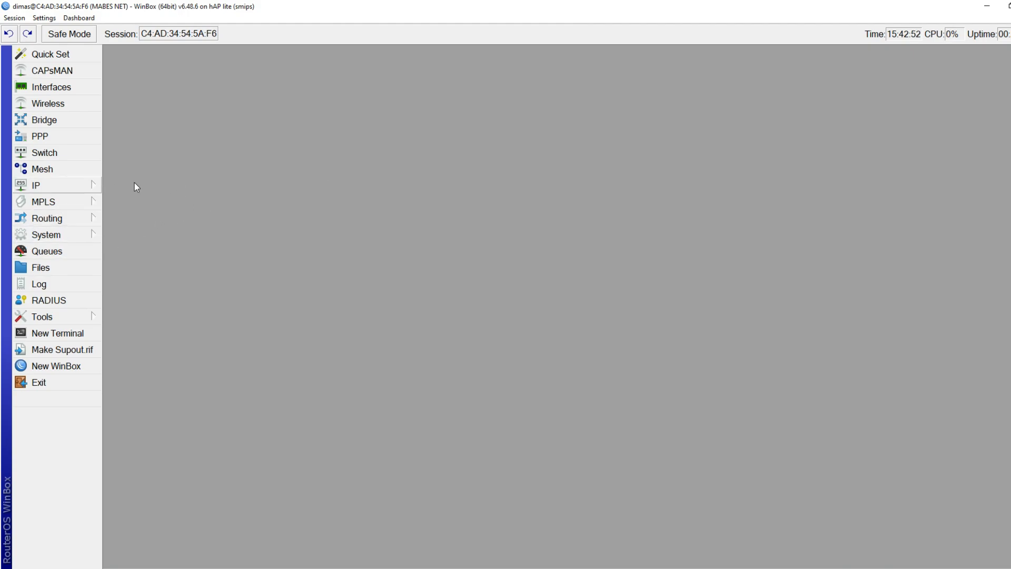
Open the router's Clock settings and turn off Time Zone Autodetect
left_click(82, 234)
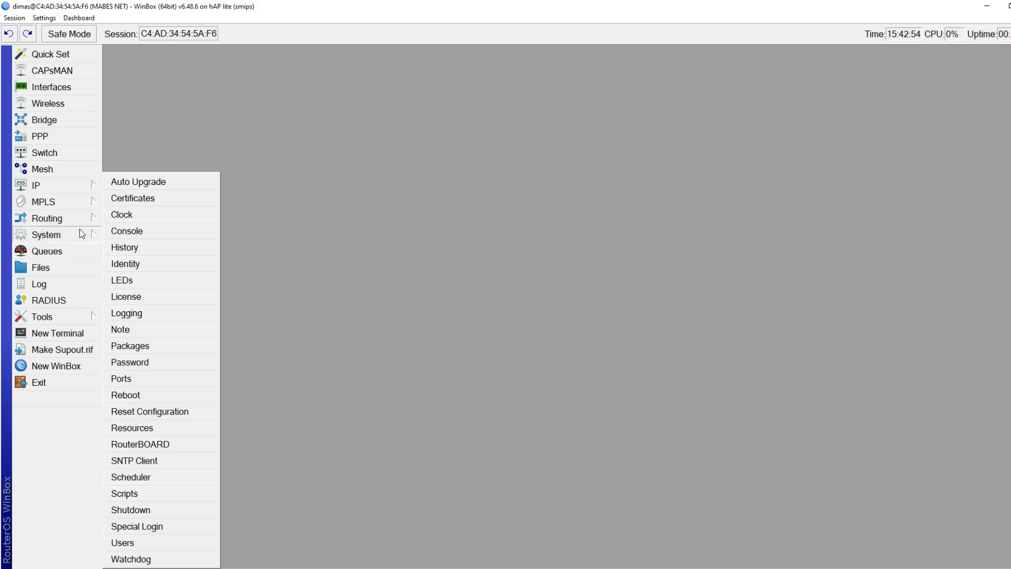
left_click(128, 216)
left_click_drag(701, 195, 377, 100)
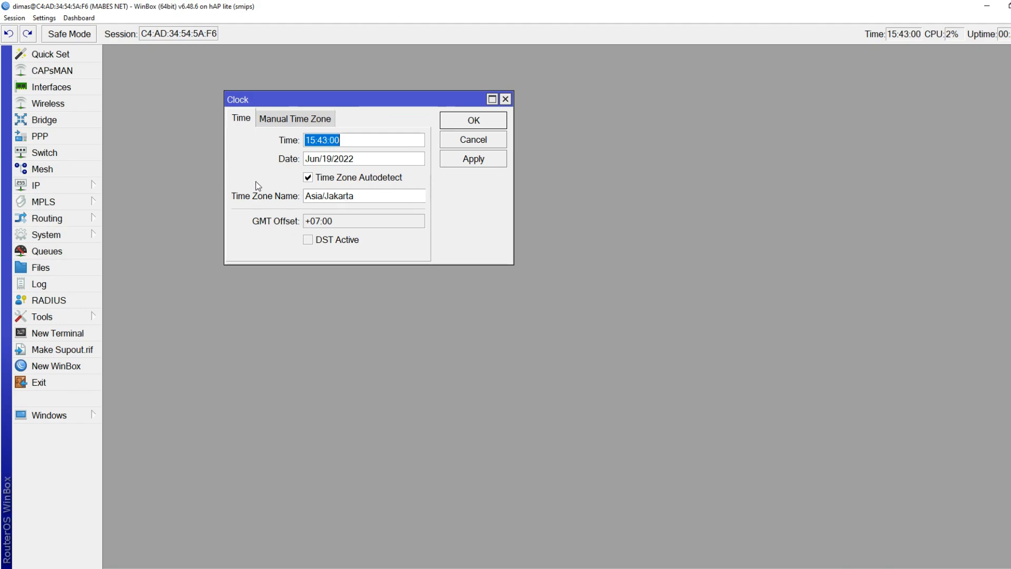
left_click_drag(507, 262, 682, 430)
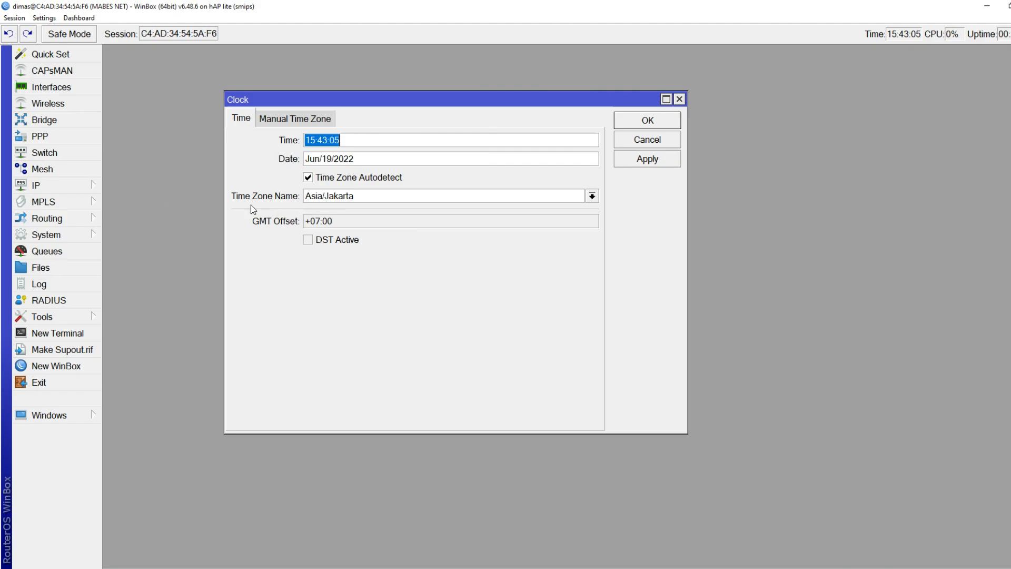
left_click(308, 178)
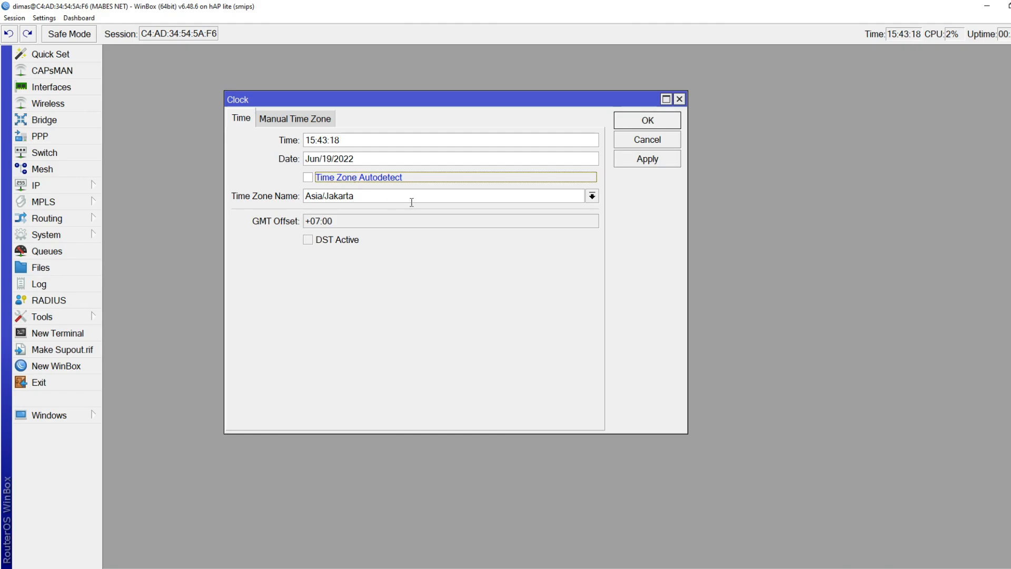
Set the time zone name to Asia/Jakarta (GMT +07:00) and save the clock settings
left_click(591, 196)
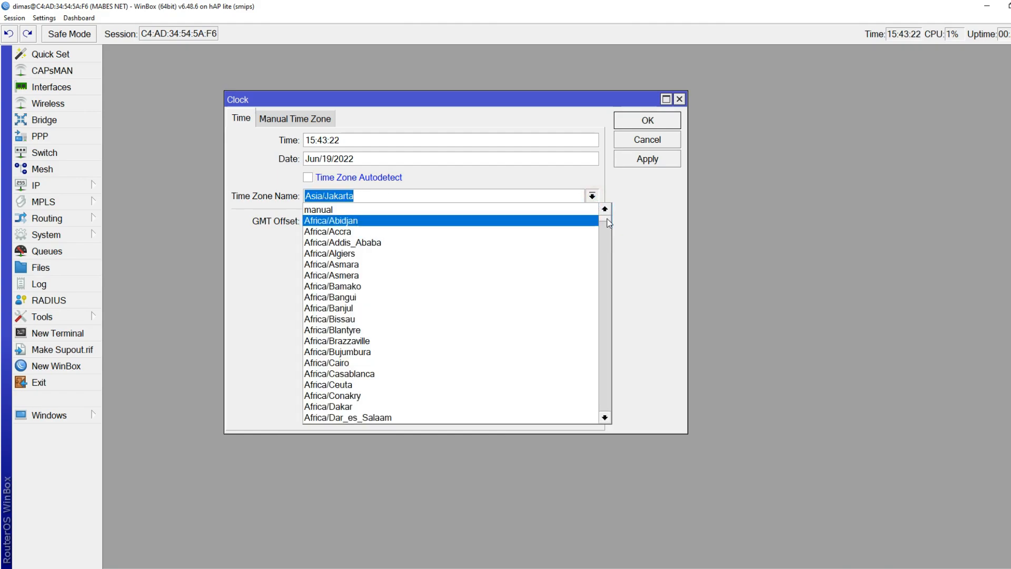
scroll(605, 221, "down", 15)
left_click_drag(612, 247, 603, 313)
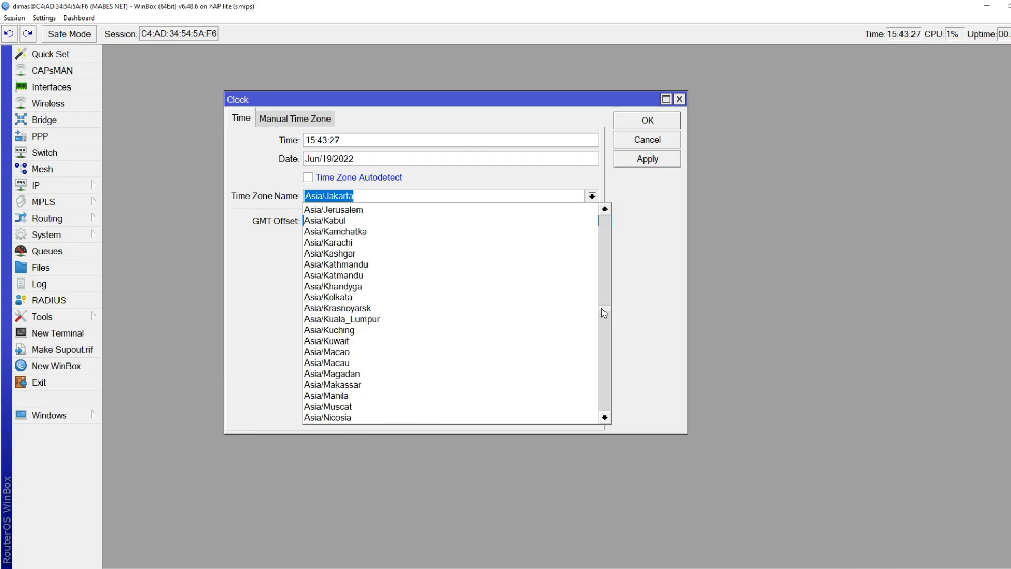
left_click(366, 386)
left_click(592, 197)
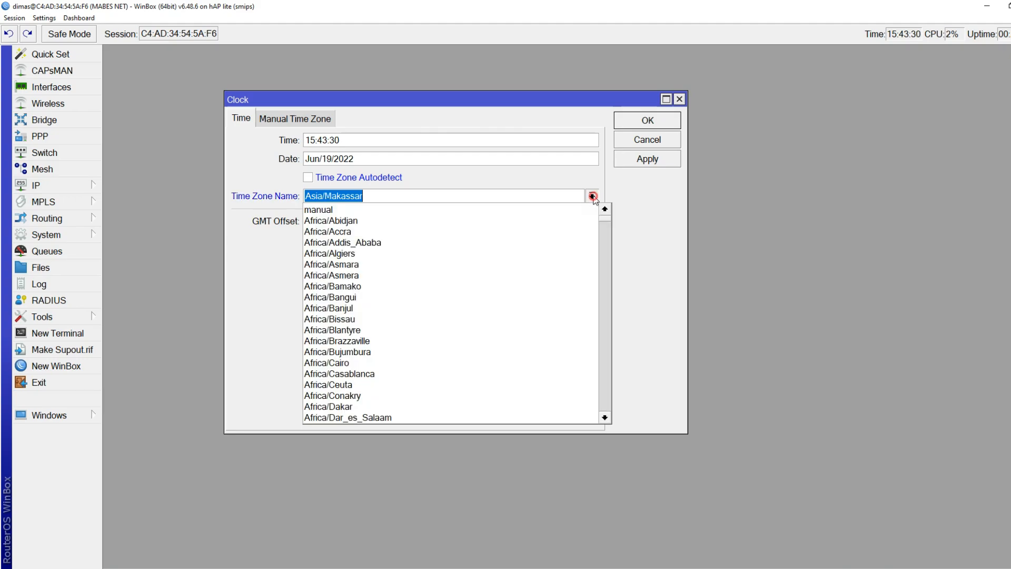
left_click_drag(606, 219, 602, 302)
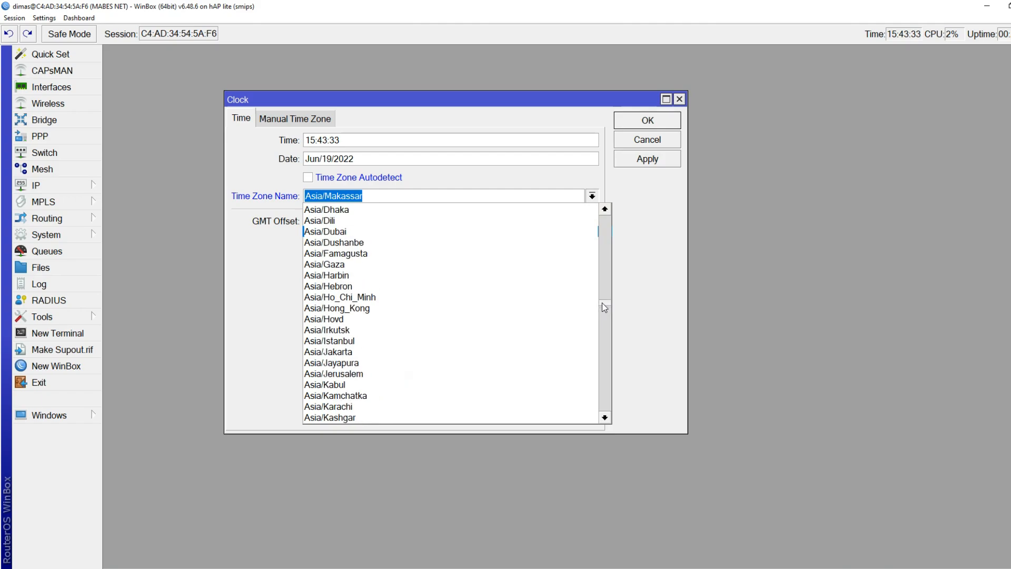
left_click(325, 364)
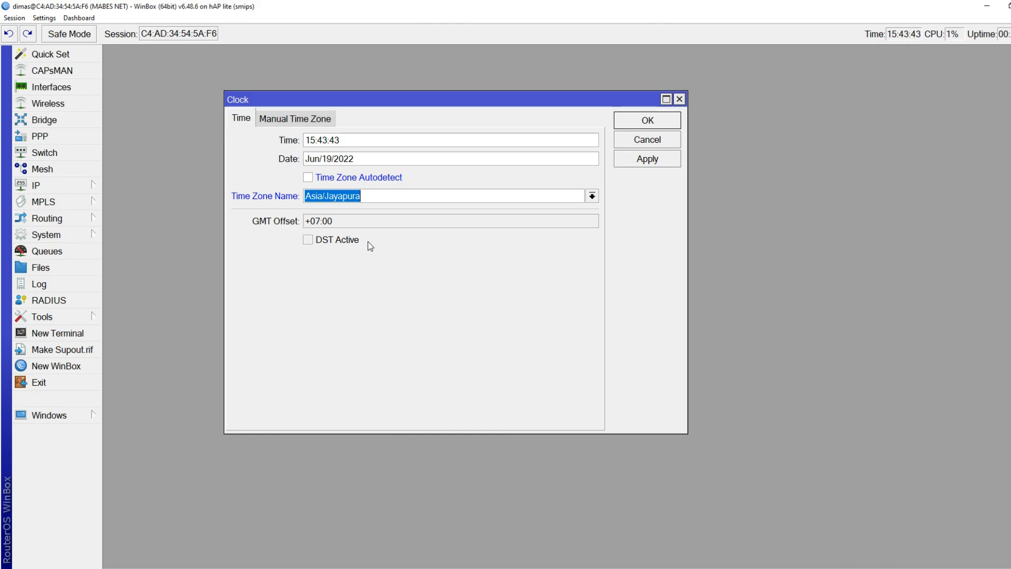
left_click(592, 196)
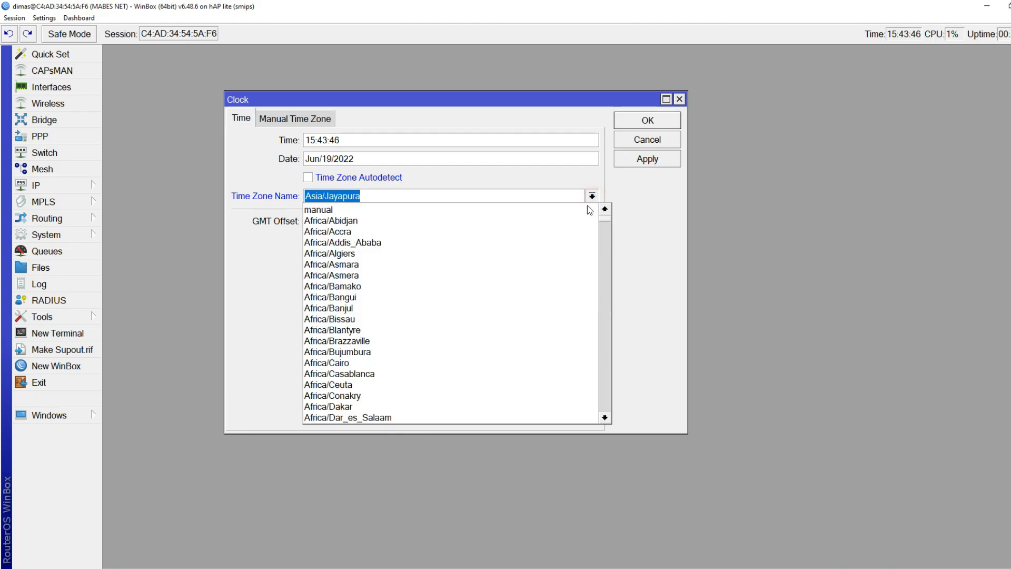
left_click_drag(608, 217, 609, 218)
left_click_drag(619, 274, 614, 307)
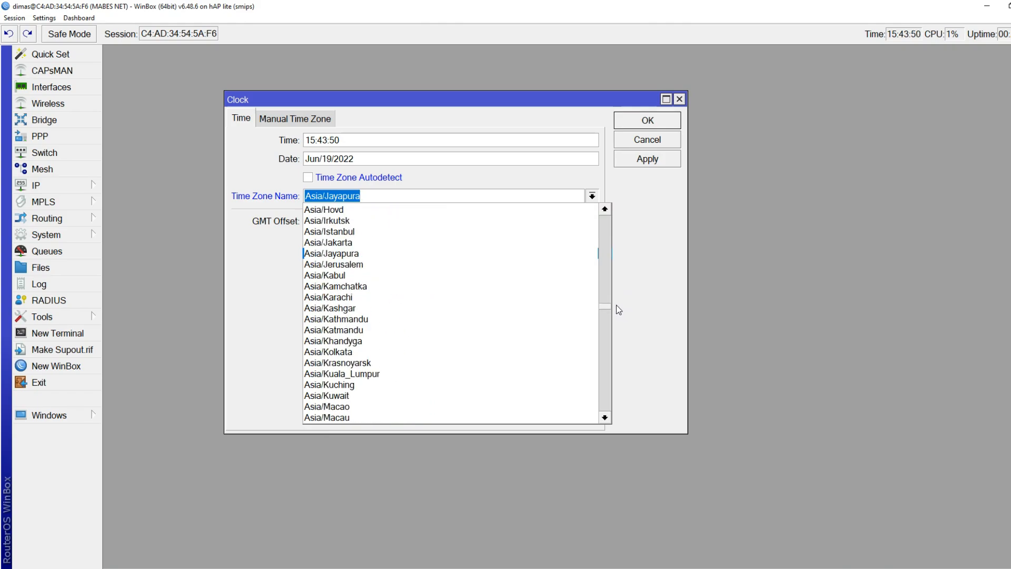
left_click(373, 242)
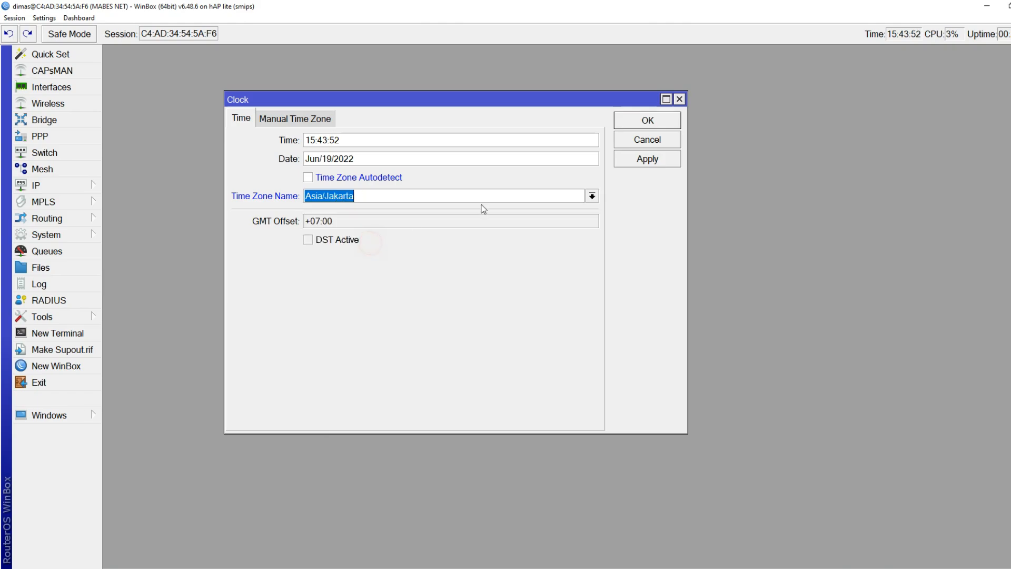
left_click(653, 124)
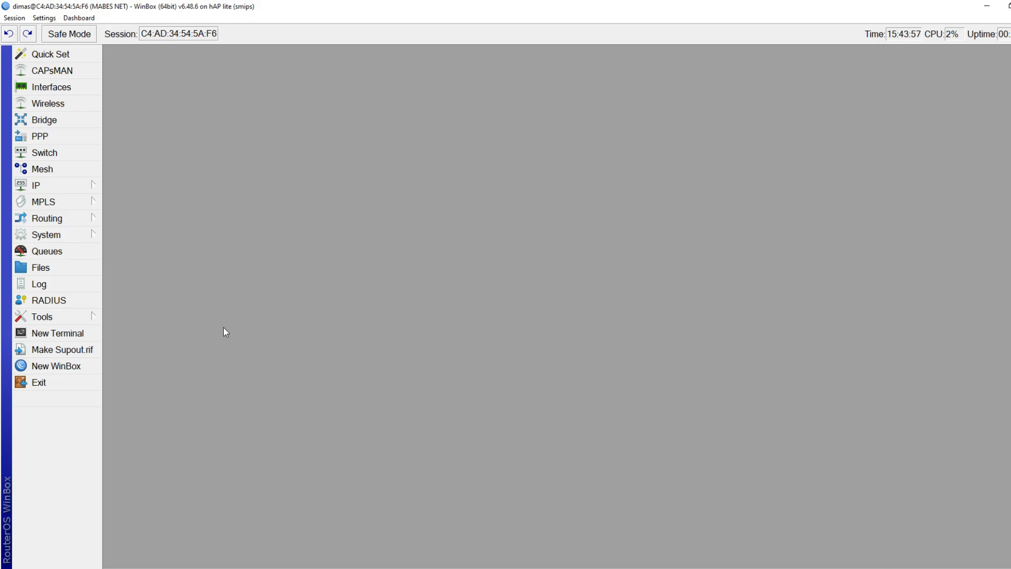
Open the SNTP Client settings and enable the client
left_click(37, 239)
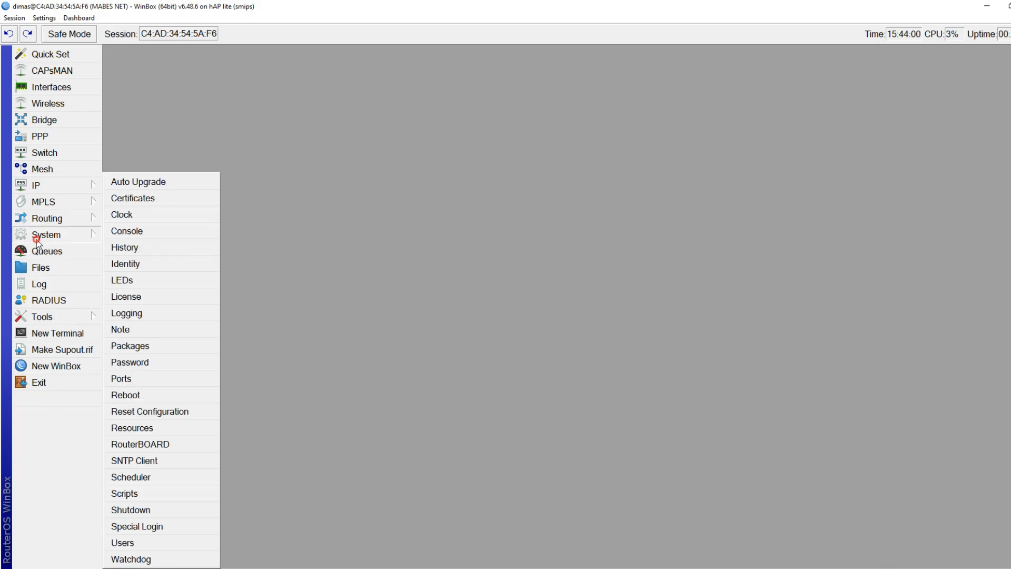
left_click(151, 460)
left_click_drag(750, 272, 432, 121)
left_click(485, 142)
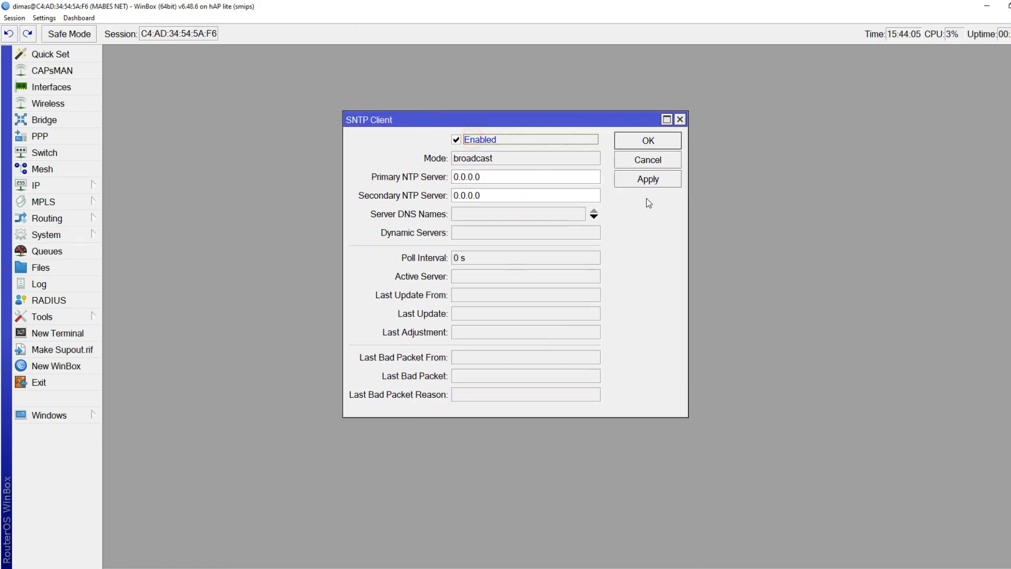
Enter 202.65.114.202 as primary and 212.26.18.41 as secondary NTP server
left_click(531, 176)
double_click(532, 177)
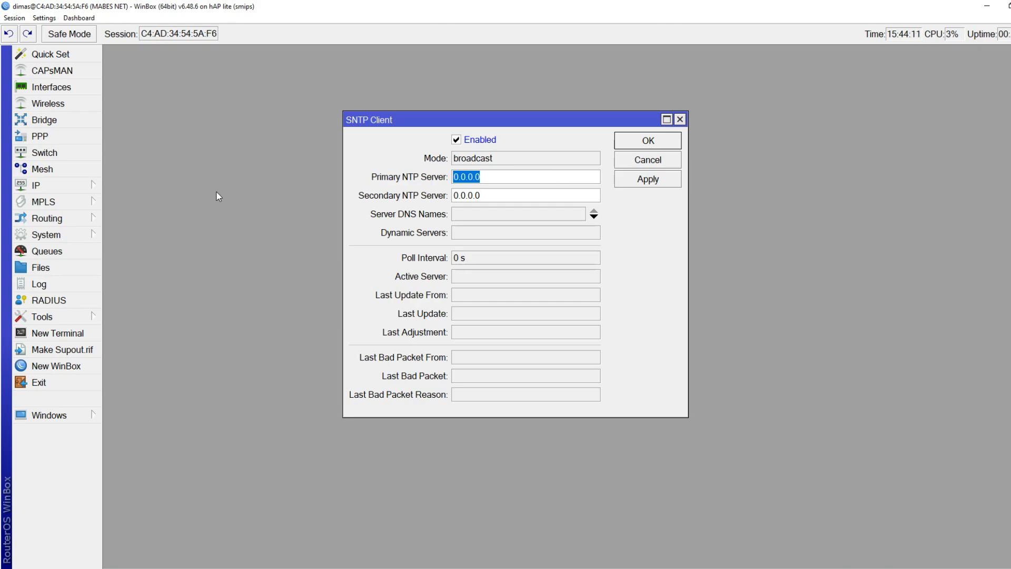
type("202.65.114.2")
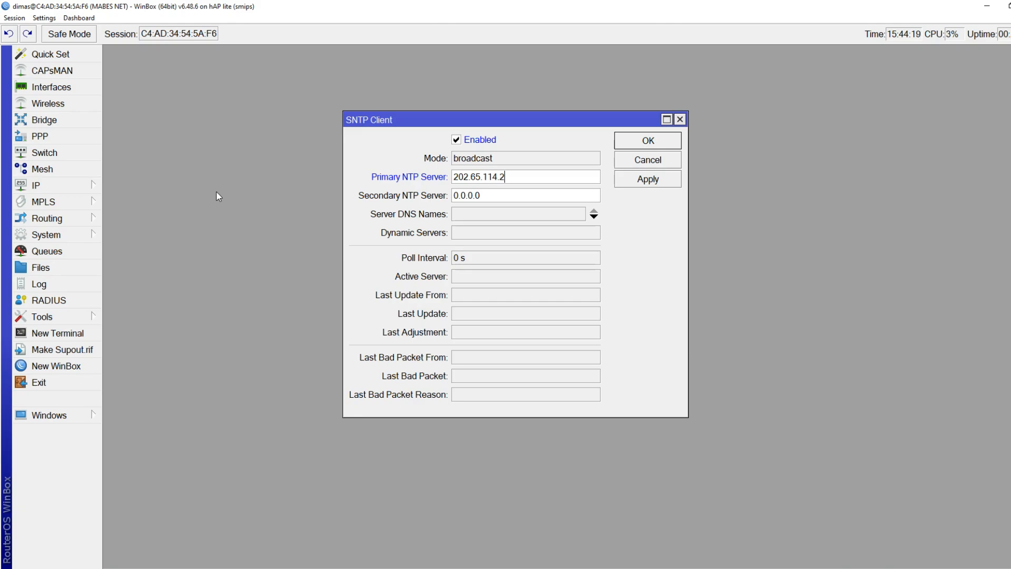
type("02")
key("Tab")
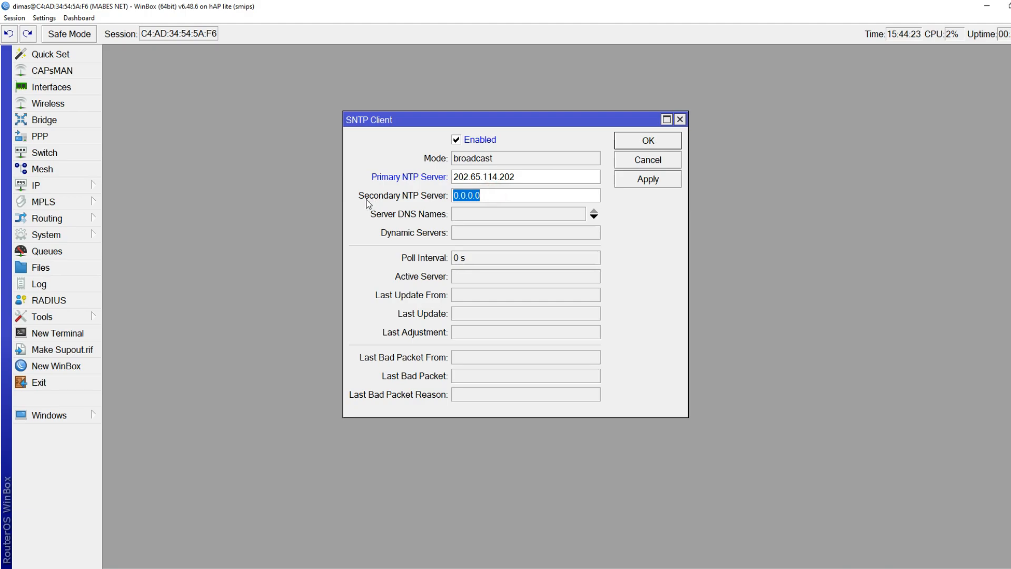
type("212")
type(".")
type("36.")
type("18")
key("BackSpace")
key("BackSpace")
key("BackSpace")
key("BackSpace")
key("BackSpace")
key("BackSpace")
type("26.18.41")
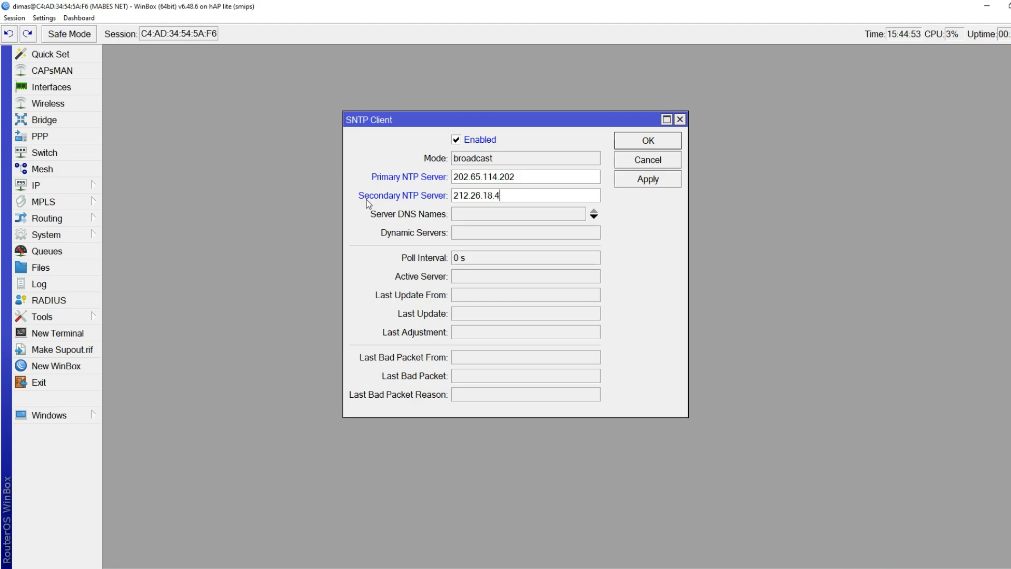
Add asia.pool.ntp.org as the server DNS name, apply to sync the clock, and close with OK
left_click(509, 214)
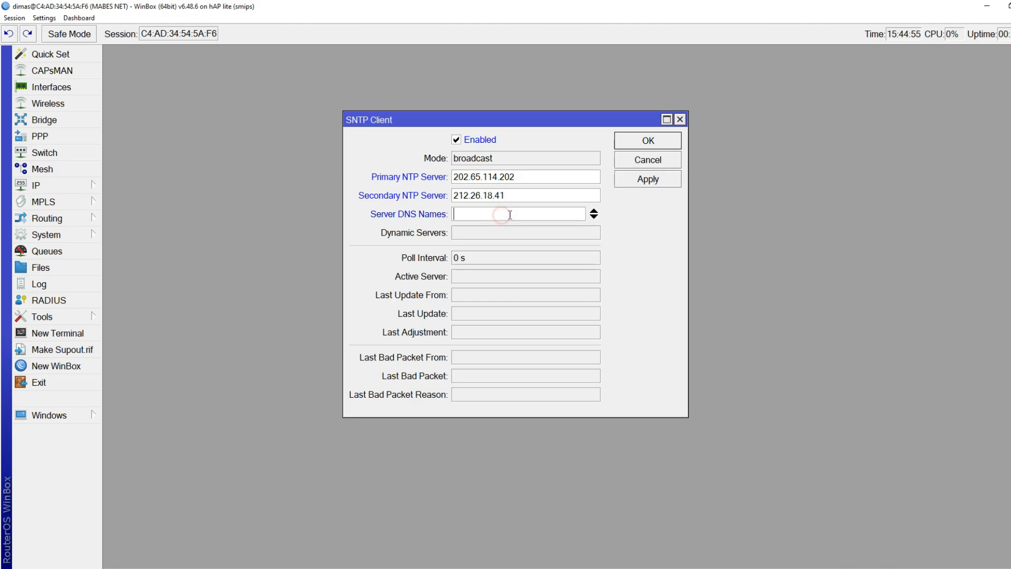
type("asia.pool.ntp.or")
type("g")
left_click(639, 182)
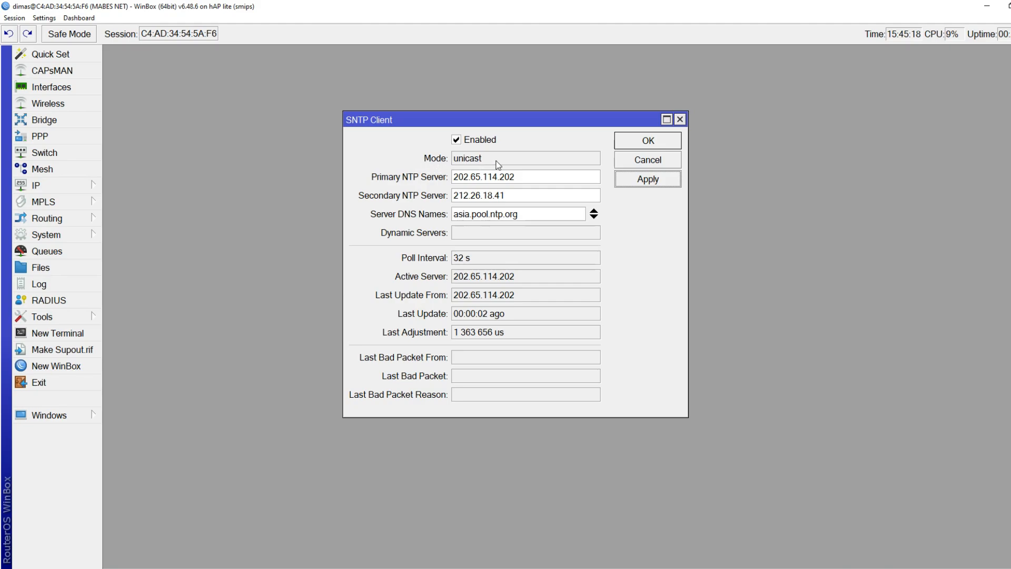
left_click_drag(498, 163, 318, 165)
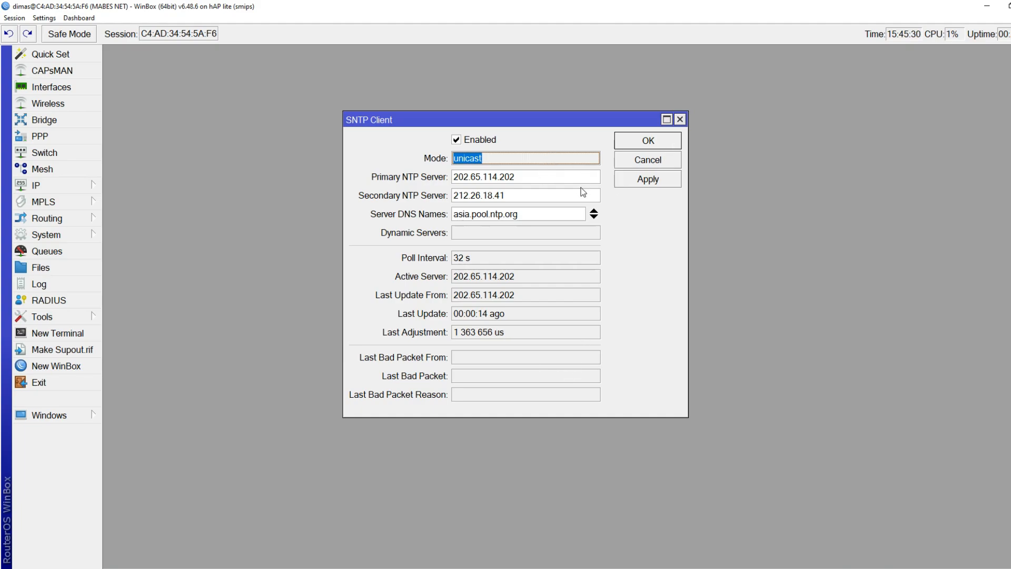
left_click(640, 146)
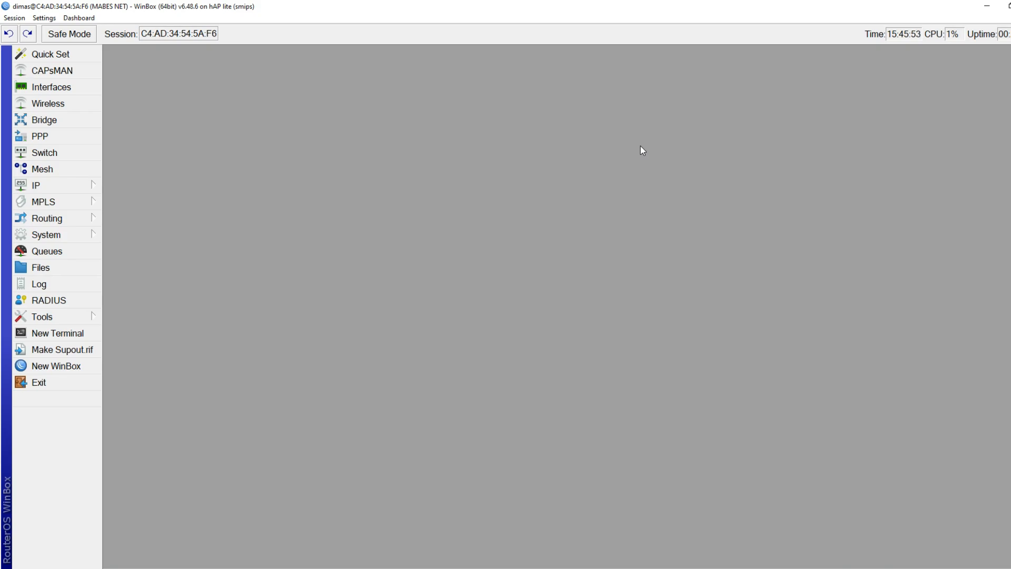
Open the PC's hotspot folder, then delete the router's old files except the hotspot directory
key("alt+Tab")
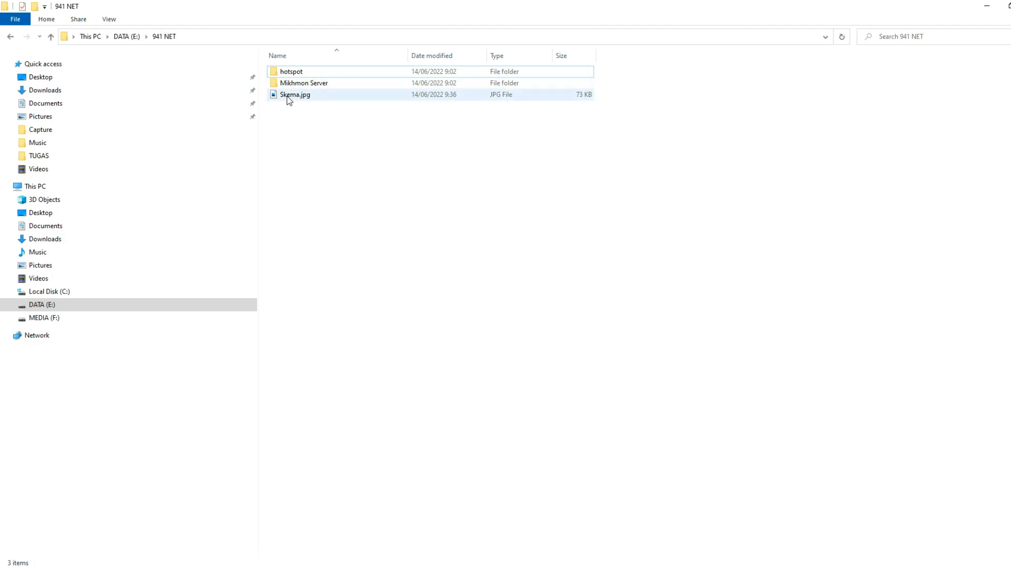
double_click(295, 72)
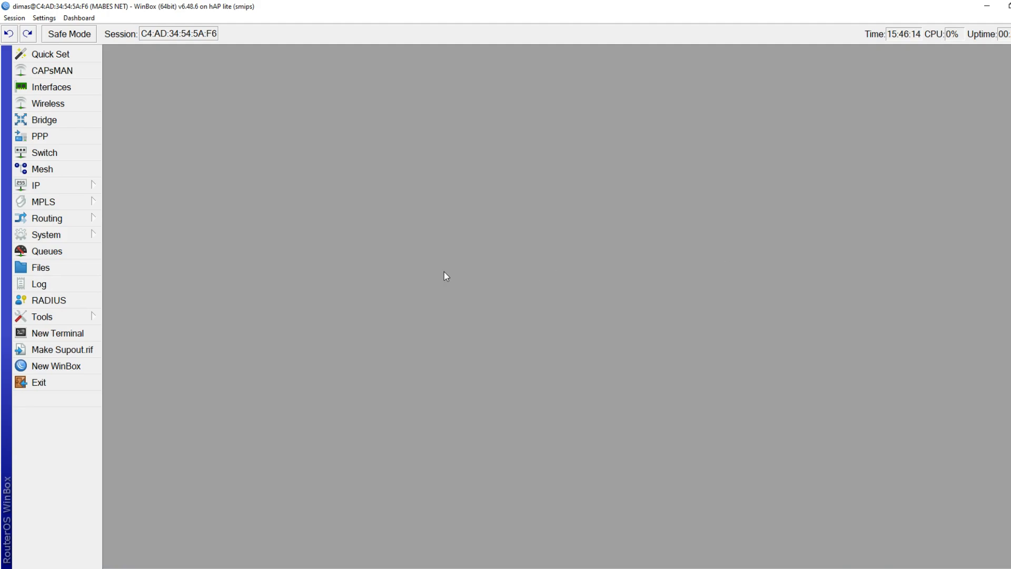
left_click(76, 267)
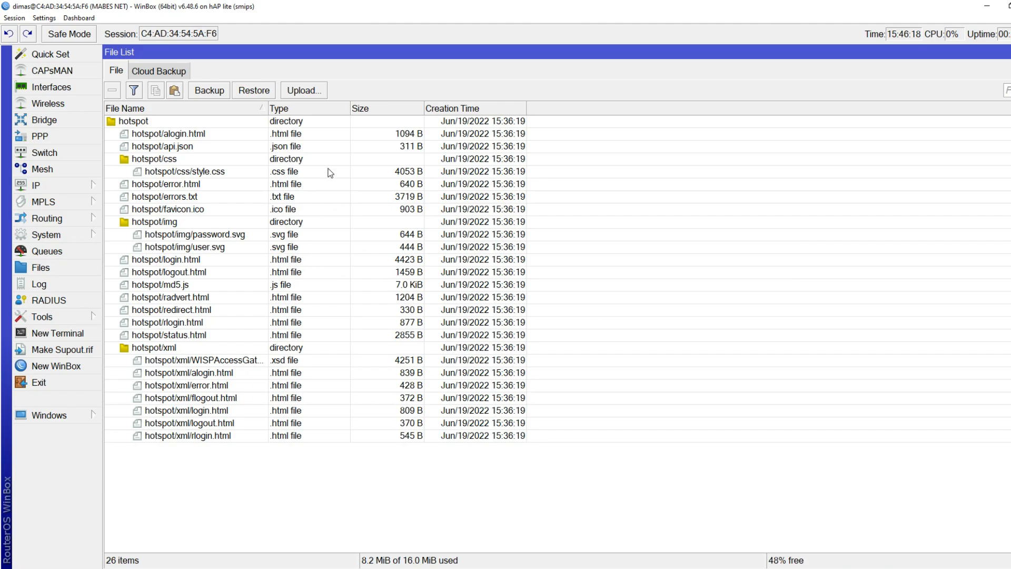
left_click(336, 299)
key("ctrl+a")
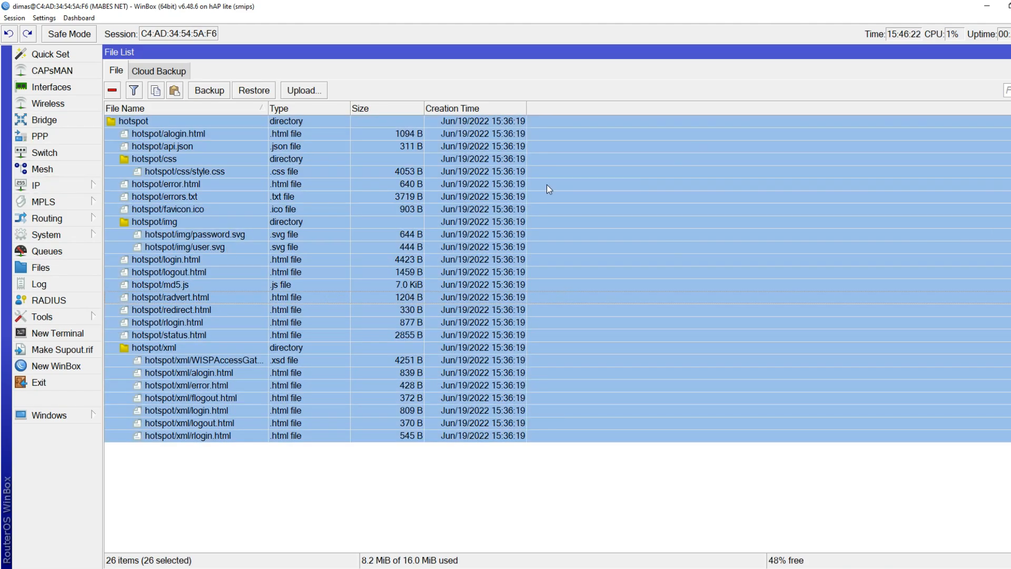
left_click(165, 119, "ctrl")
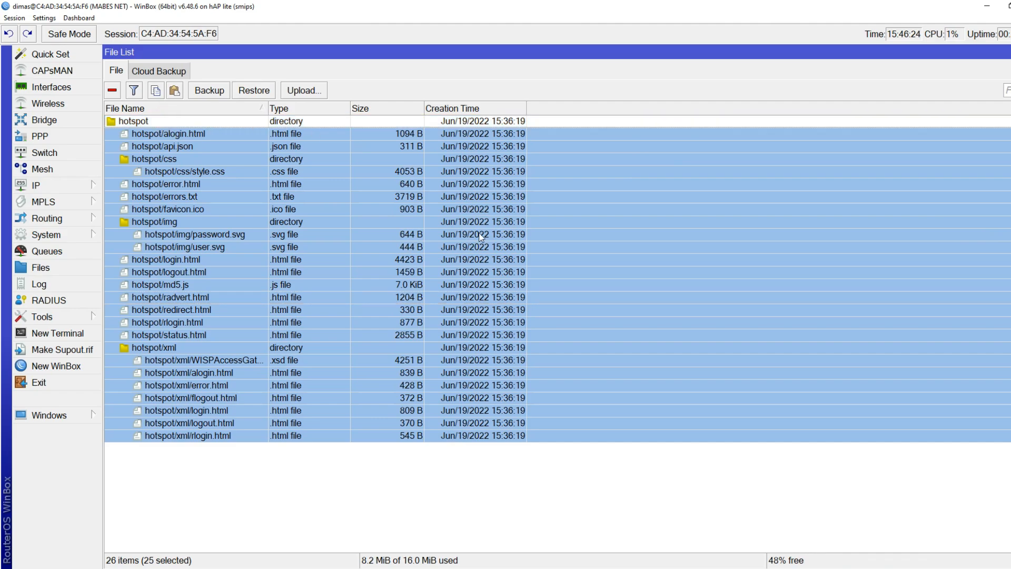
left_click(113, 98)
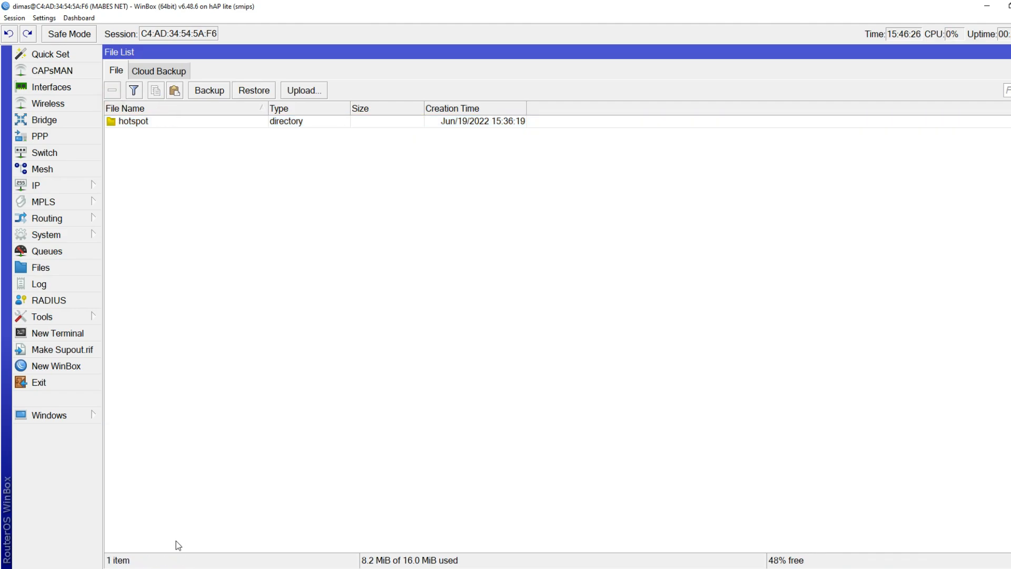
Copy all the new local hotspot files into the router's File List
key("alt+Tab")
key("ctrl+a")
left_click_drag(328, 88, 178, 122)
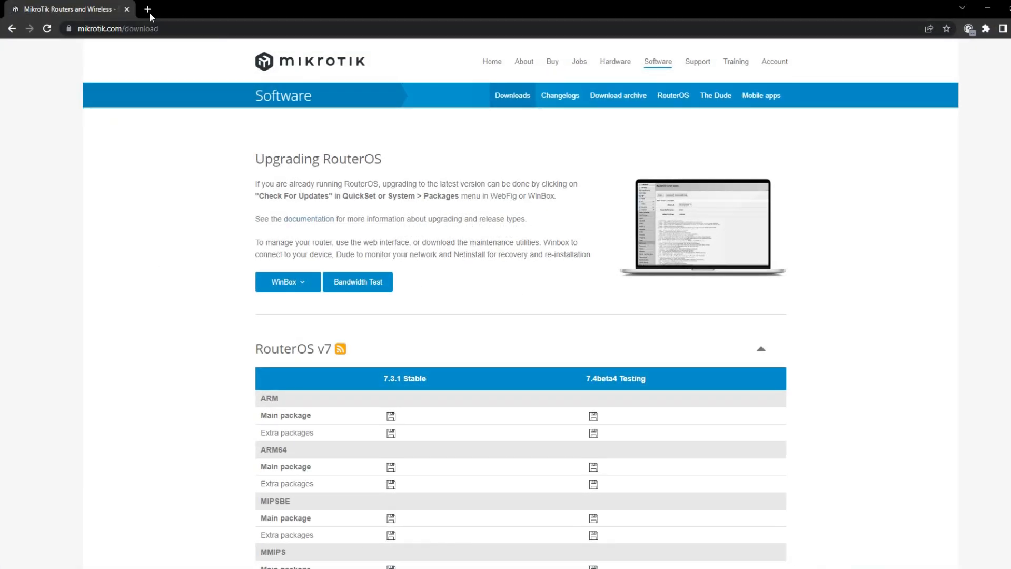
Load mabes.net in a new tab and log out of the hotspot
left_click(148, 10)
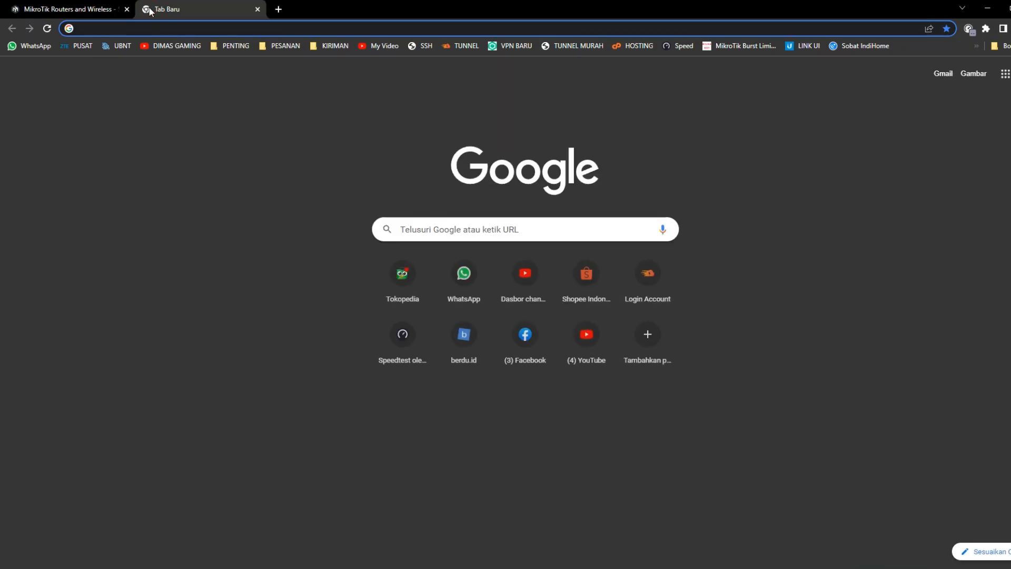
type("mabes.net")
key("Return")
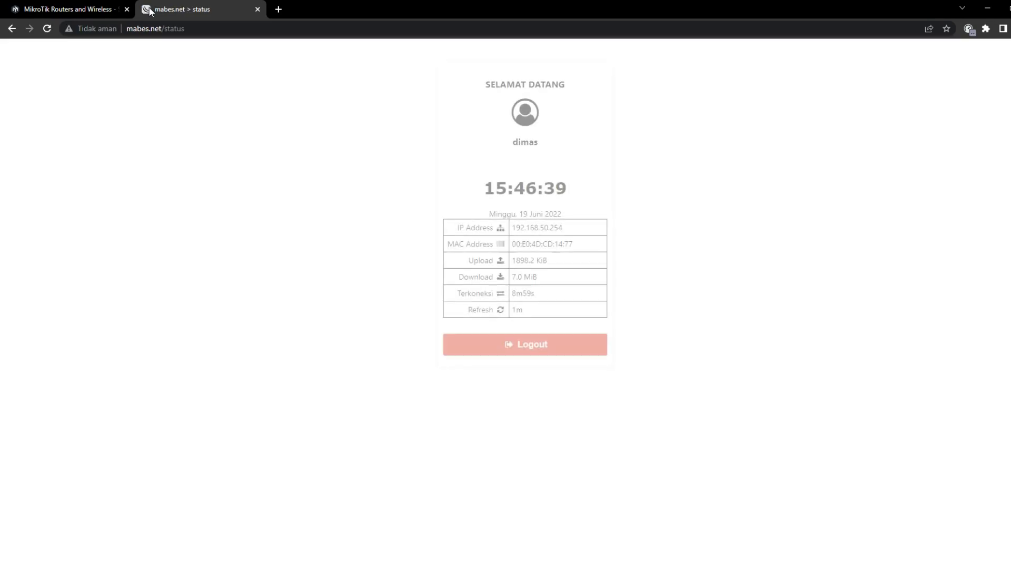
left_click(531, 351)
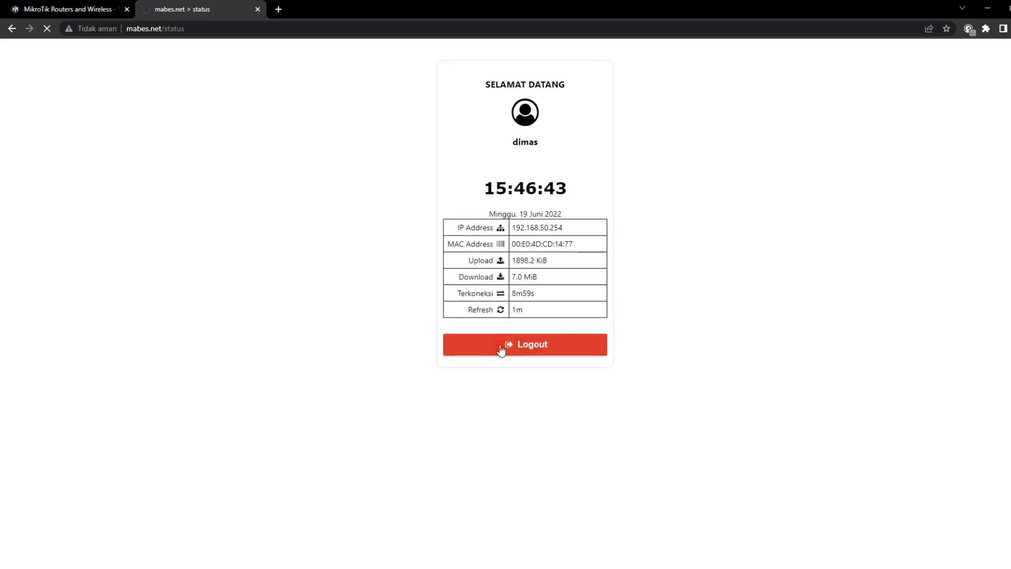
left_click(203, 26)
left_click(216, 27)
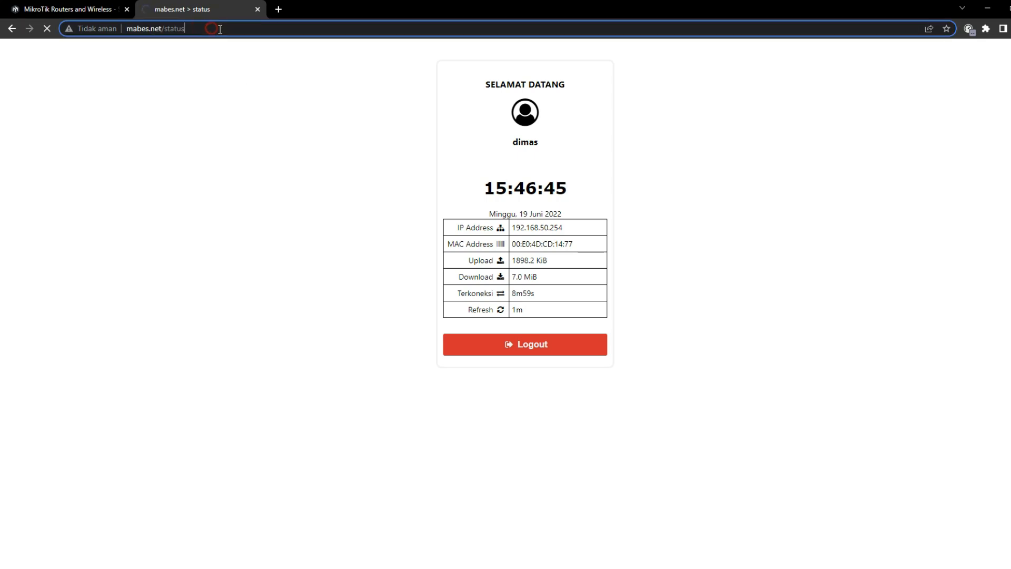
left_click_drag(184, 29, 163, 29)
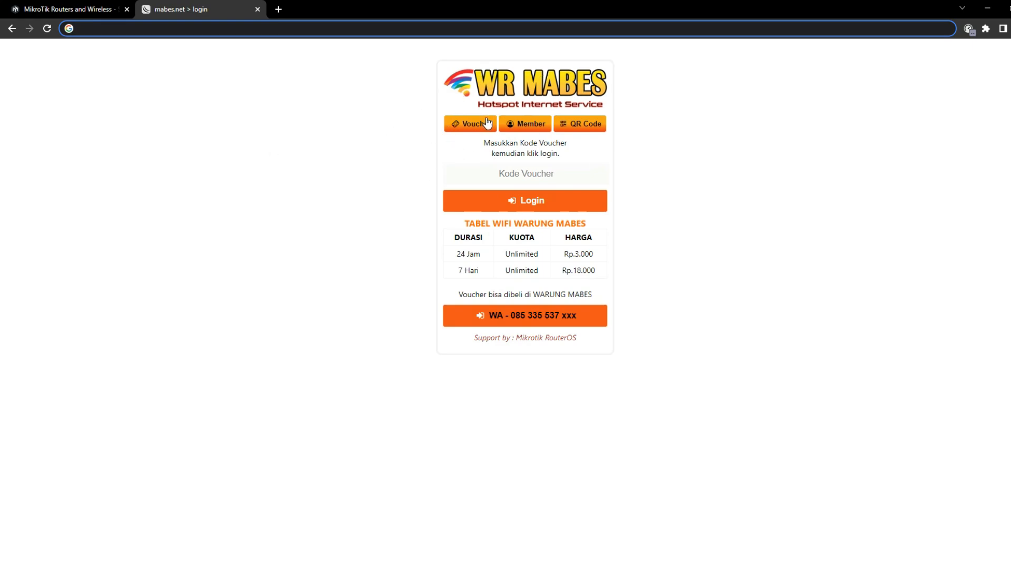
Switch the portal's login form from voucher code to member username and password
left_click(458, 124)
left_click(531, 126)
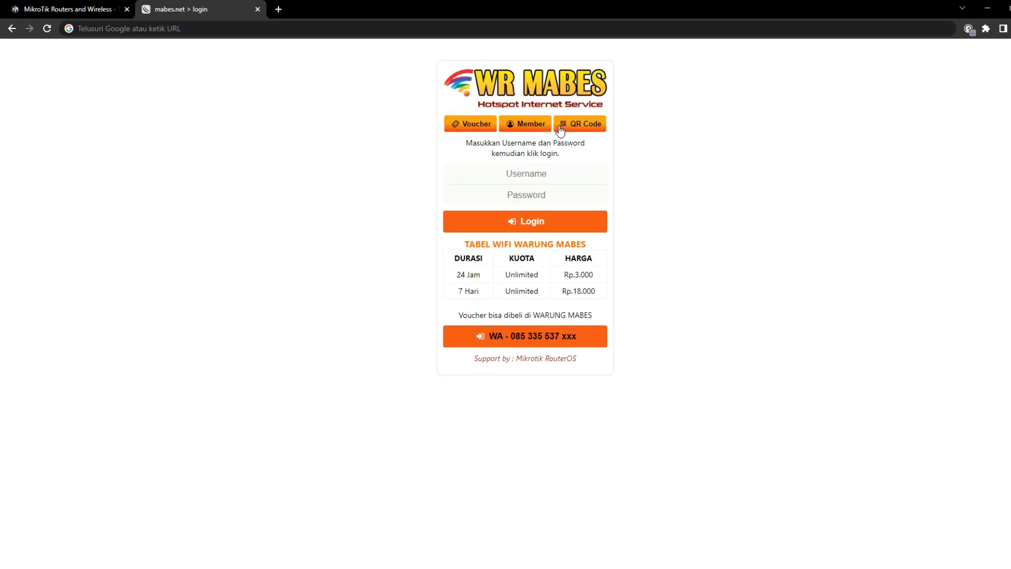
left_click(481, 129)
left_click(538, 126)
left_click(458, 130)
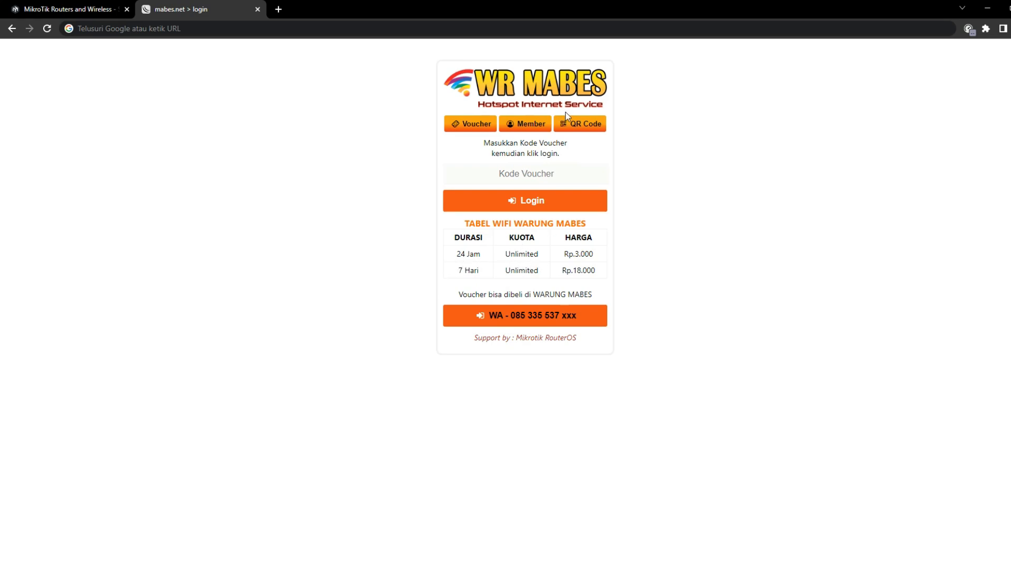
left_click(526, 124)
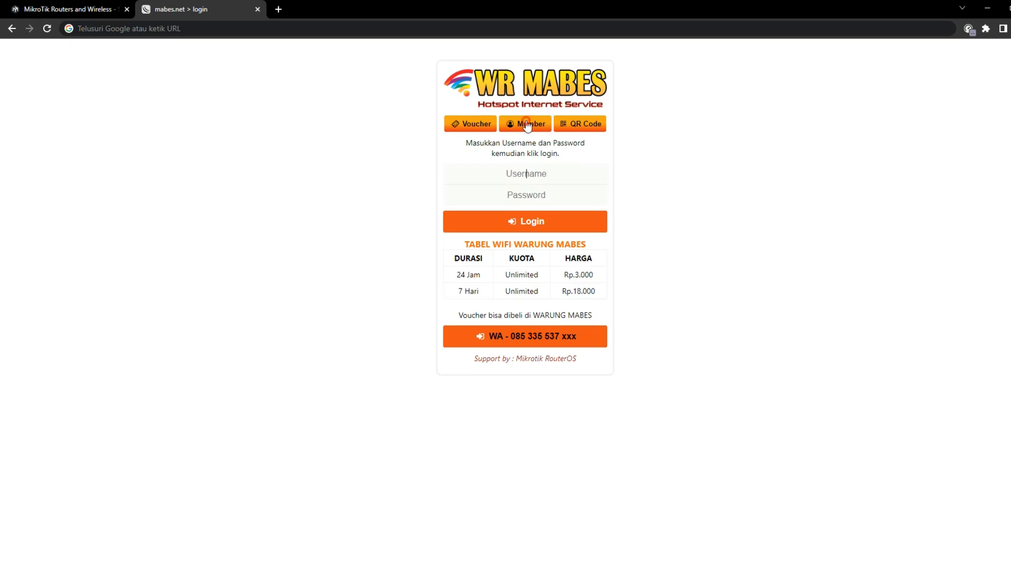
Log in with the member's username and password and dismiss the password warning
left_click(550, 175)
type("dimas")
left_click(545, 177)
key("Tab")
type("1234")
key("Return")
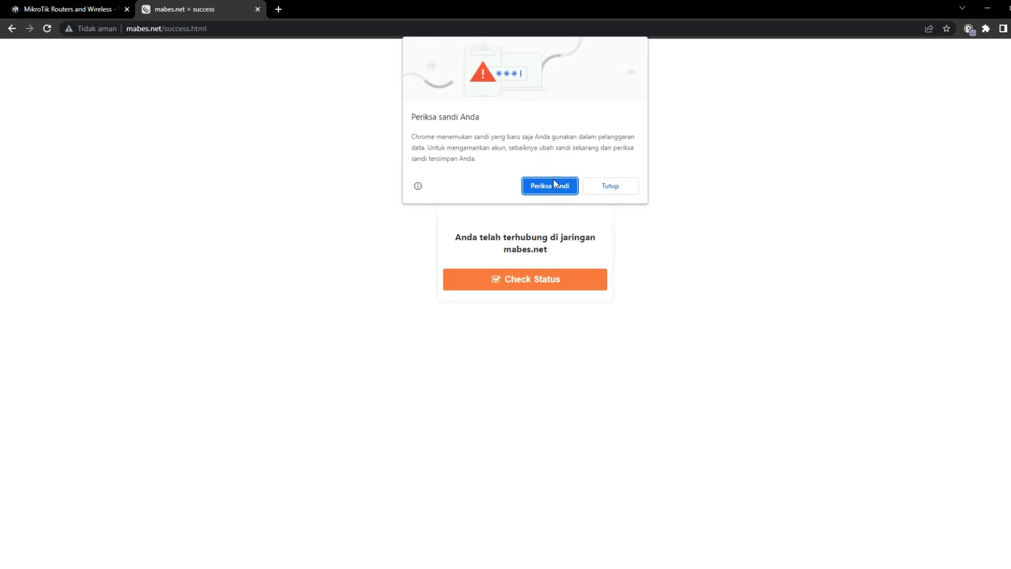
left_click(613, 188)
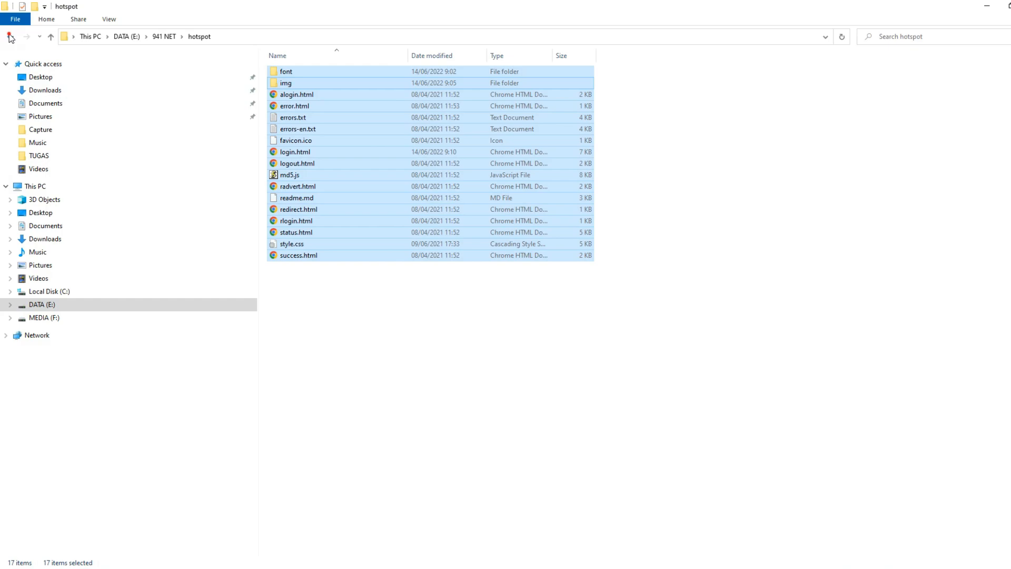
Launch MikhmonServer.exe from the Mikhmon Server folder and open Mikhmon in the browser
left_click(10, 37)
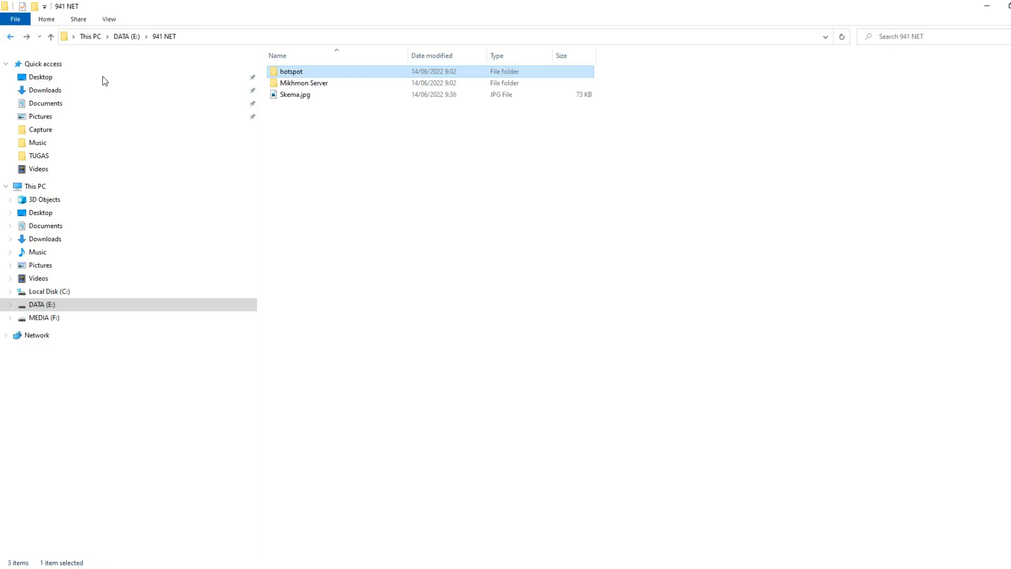
left_click(311, 85)
double_click(312, 86)
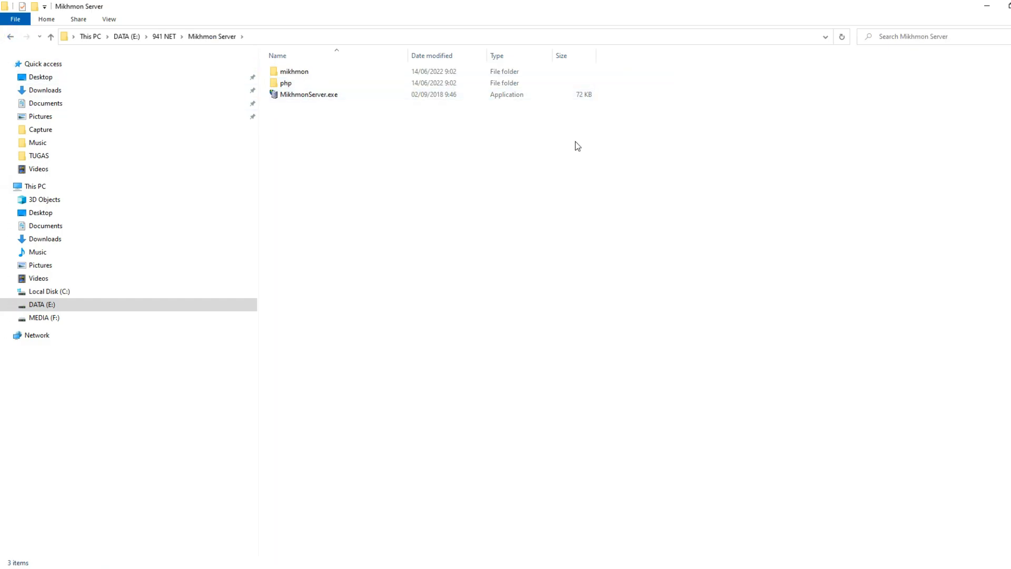
double_click(305, 97)
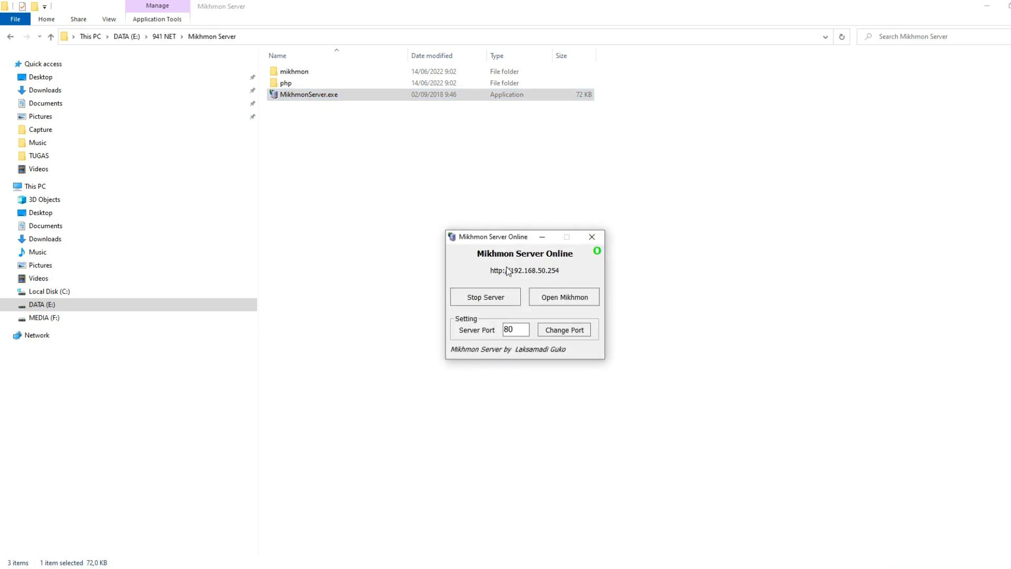
left_click(551, 297)
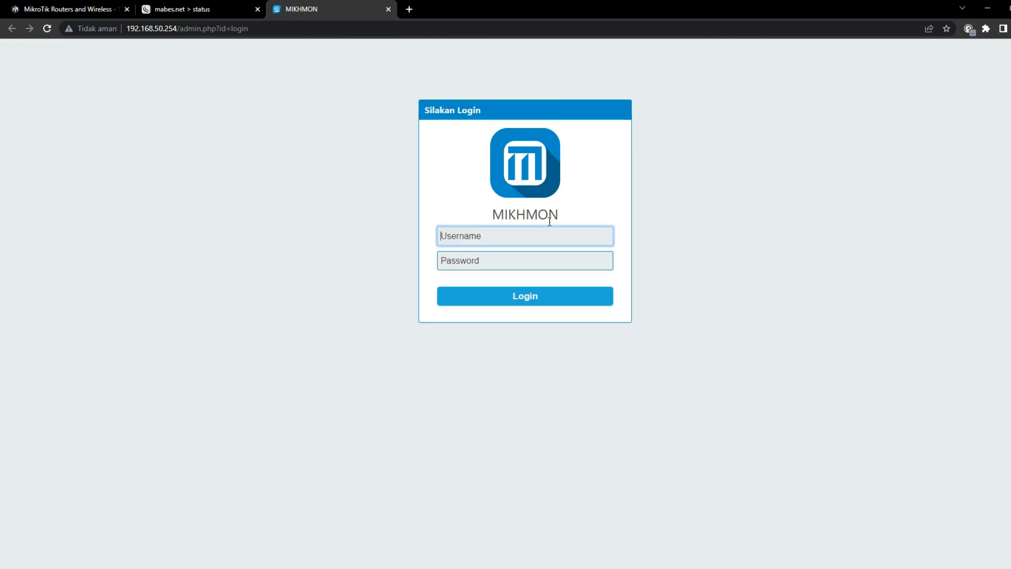
Log in to Mikhmon with the admin username and password
type("mikhmon")
key("Tab")
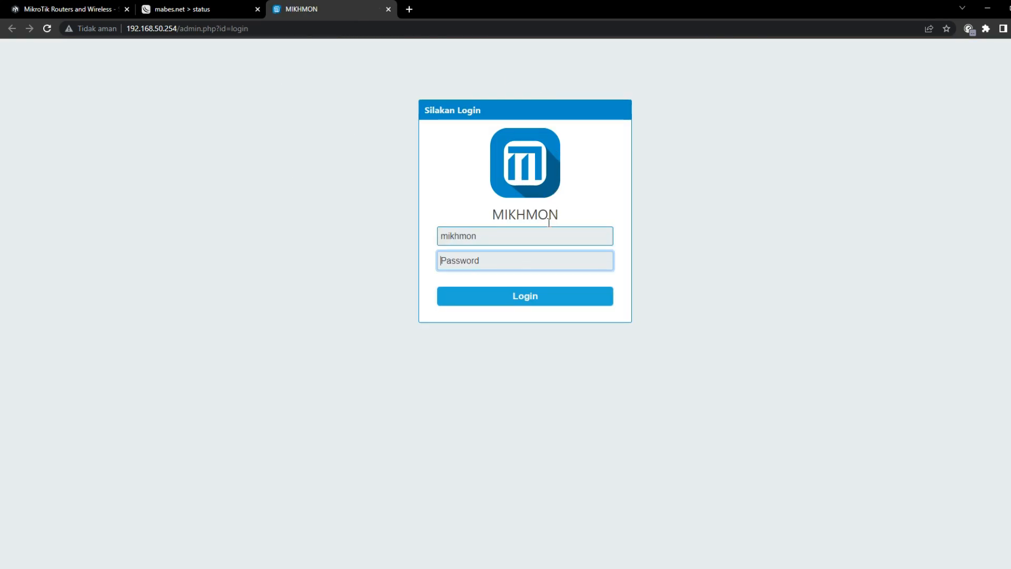
type("12")
key("BackSpace")
key("BackSpace")
type("1234")
key("Return")
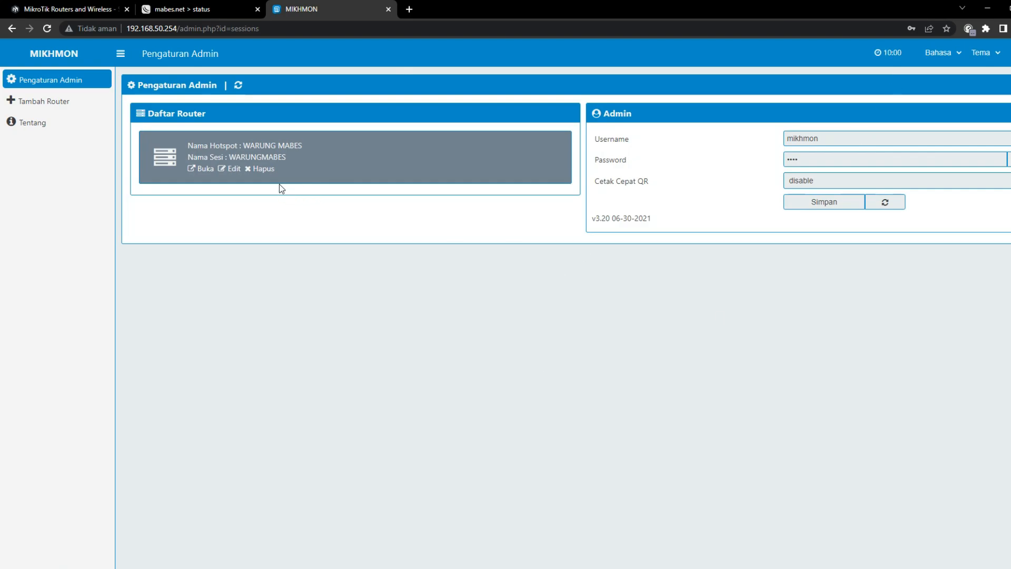
Delete the WARUNG MABES router entry and start a new session named WARUNGMABES
left_click(267, 170)
left_click(579, 101)
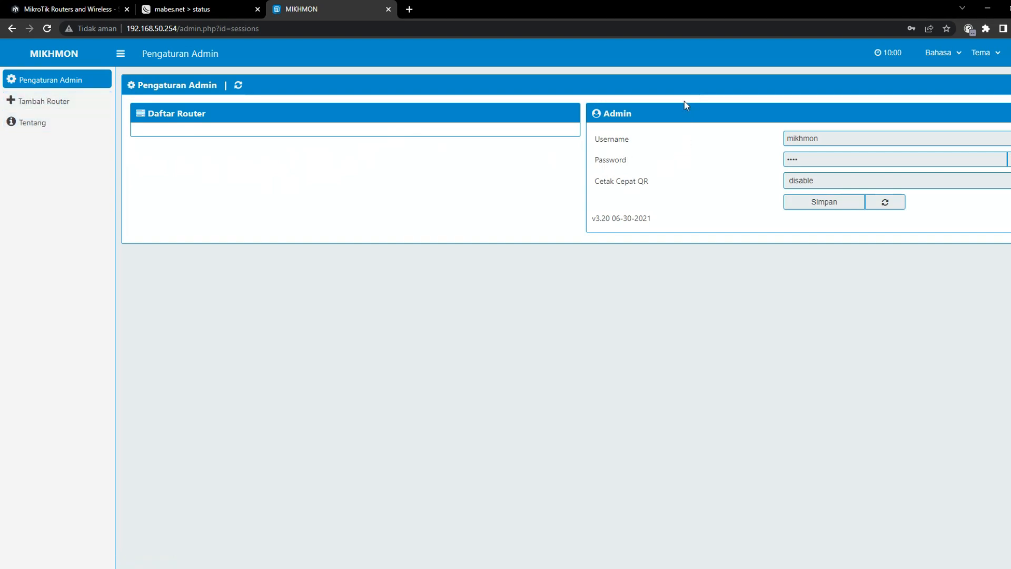
left_click(52, 102)
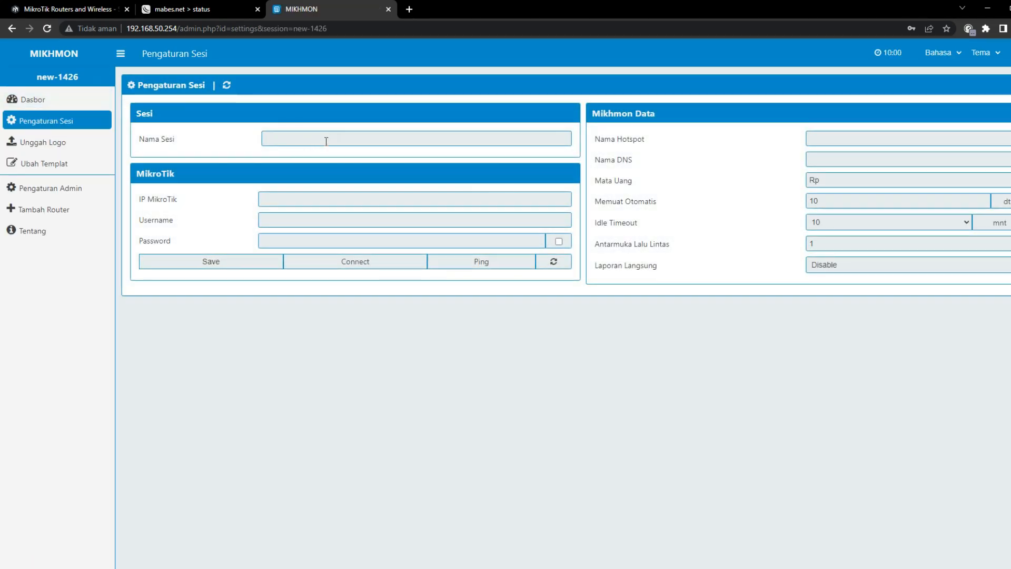
left_click(327, 140)
type("WARUN")
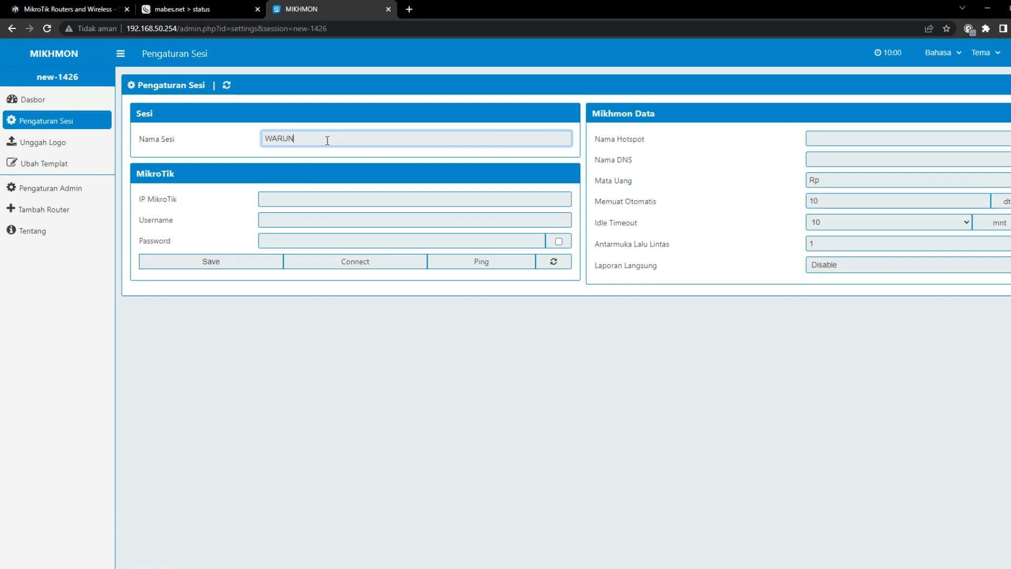
type("GMABEDS")
key("BackSpace")
type("S")
key("Tab")
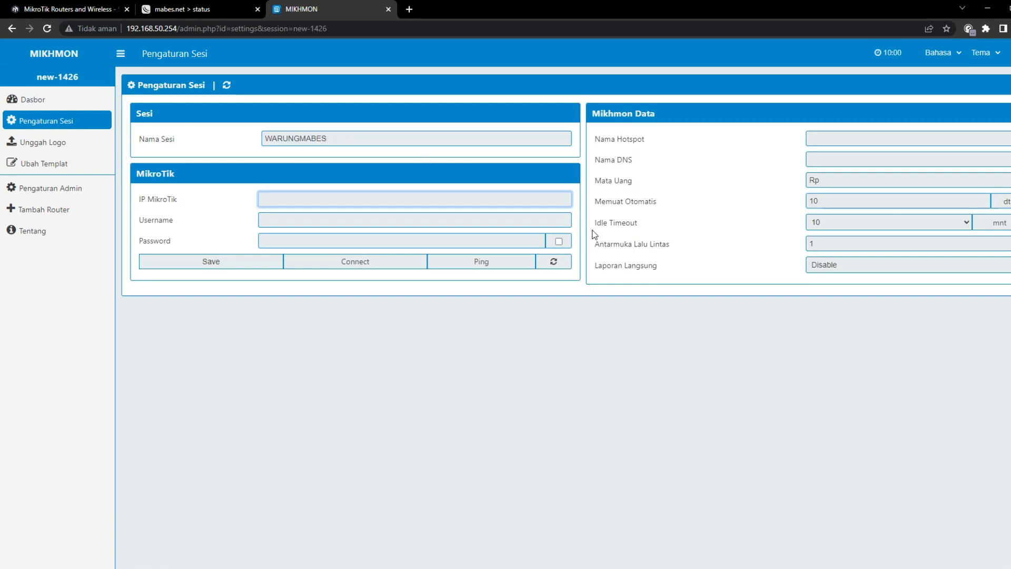
In WinBox, open the 192.168.50.1/24 entry from IP > Addresses
key("alt+Tab")
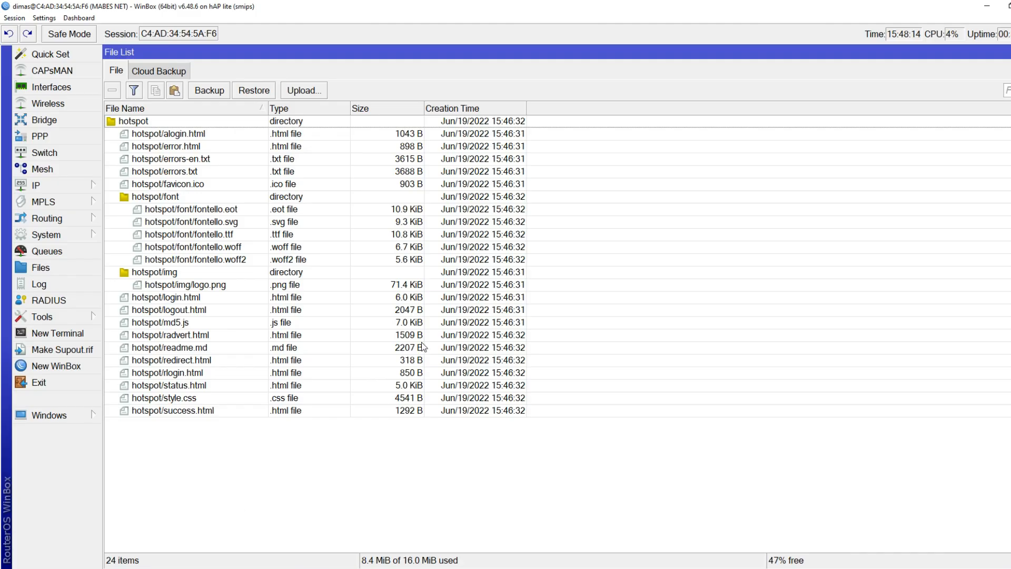
key("Escape")
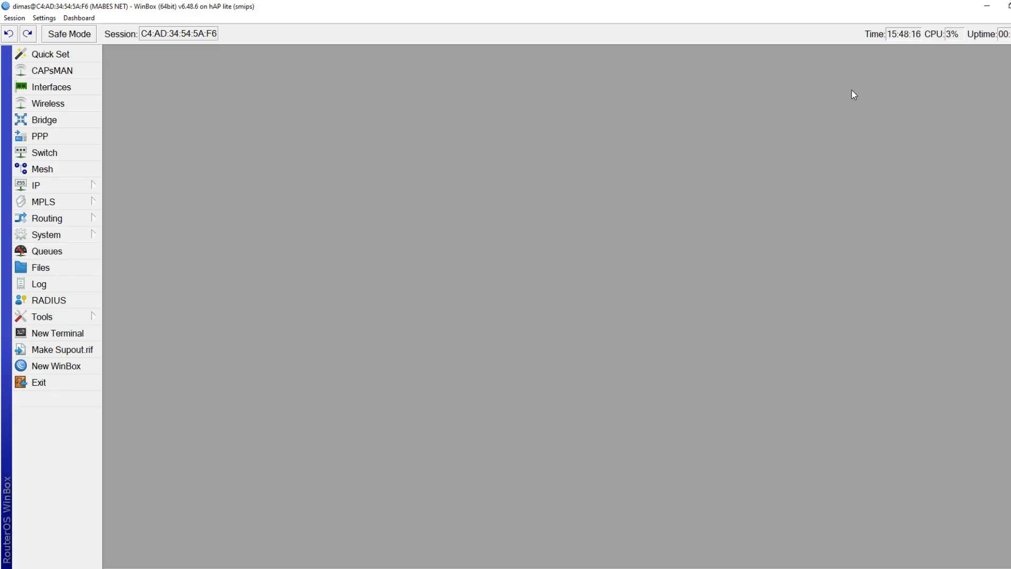
left_click(50, 187)
left_click(157, 214)
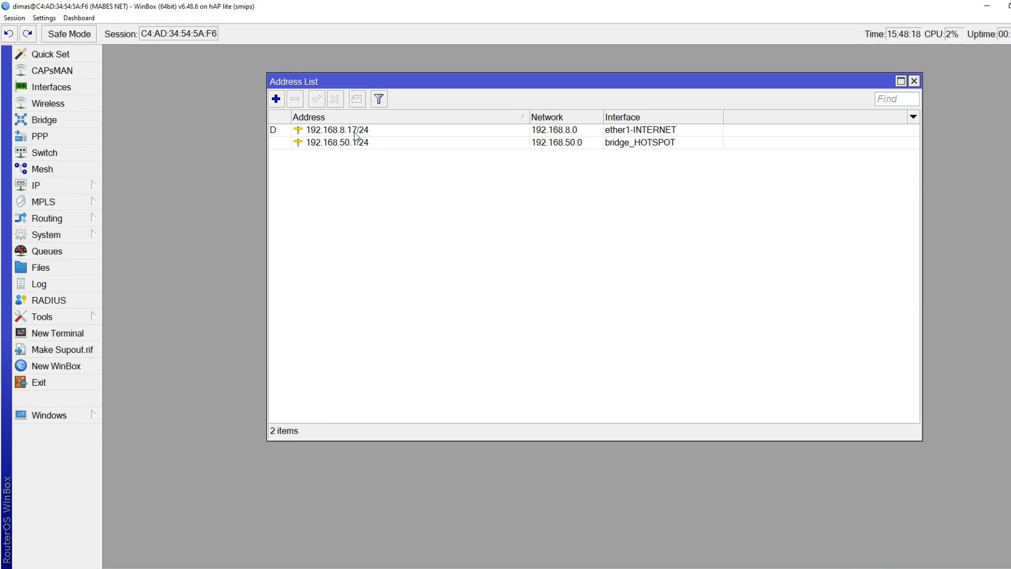
left_click(355, 132)
left_click(357, 144)
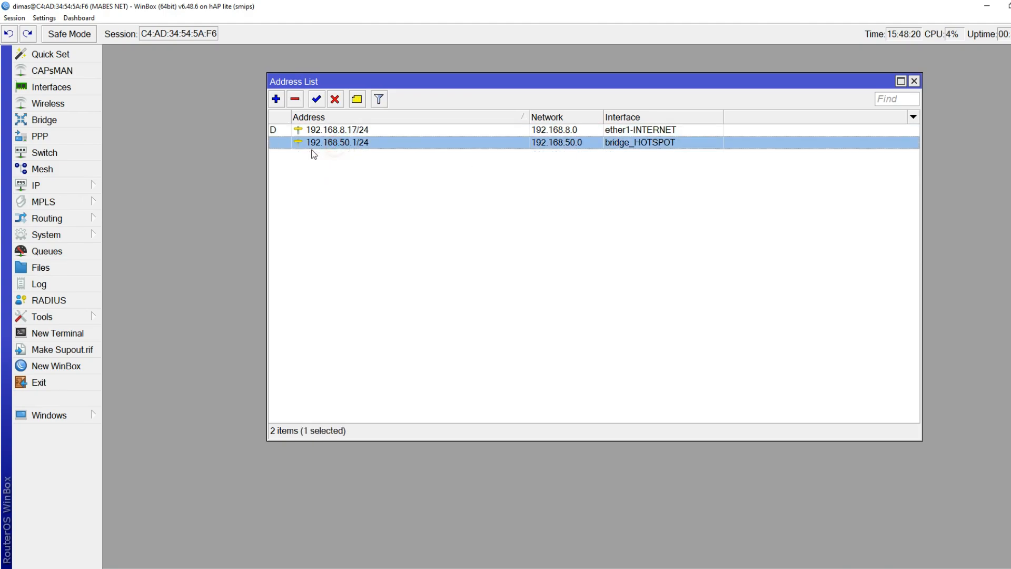
left_click(368, 143)
left_click(368, 144)
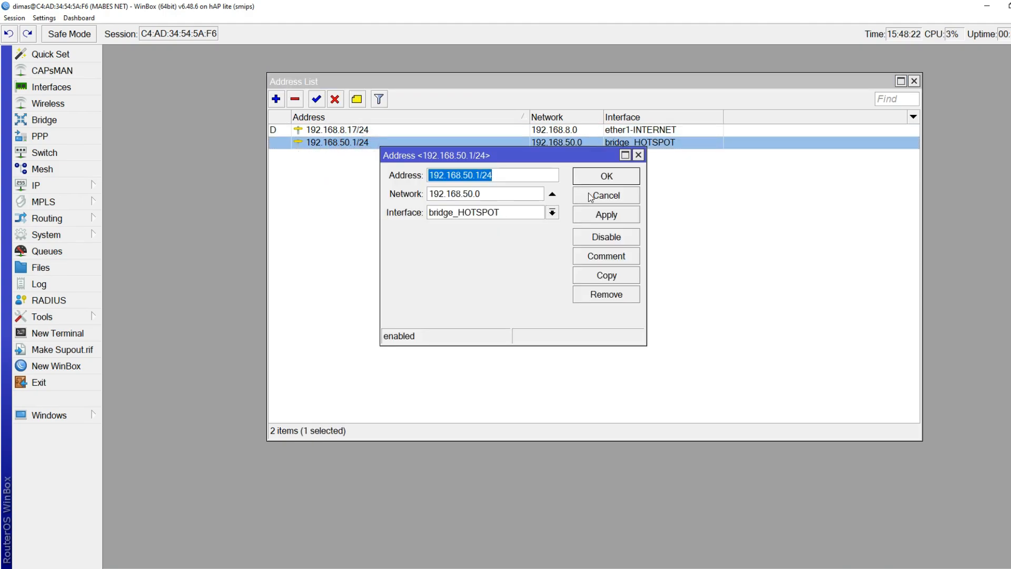
Copy the IP 192.168.50.1, then cancel the editor and close the Address List
left_click(508, 176)
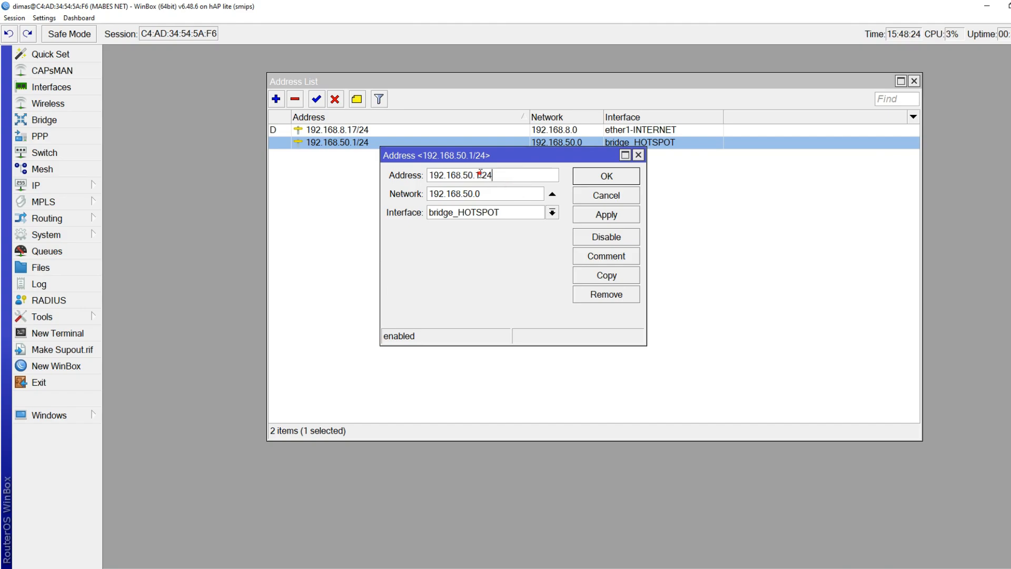
left_click_drag(480, 175, 380, 180)
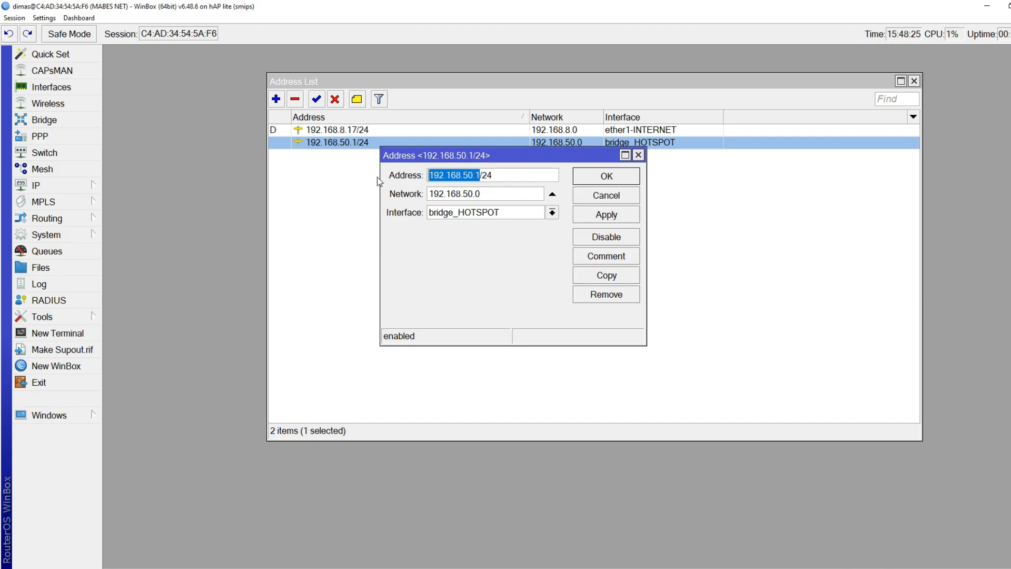
right_click(444, 179)
left_click(474, 197)
left_click(606, 195)
left_click(914, 81)
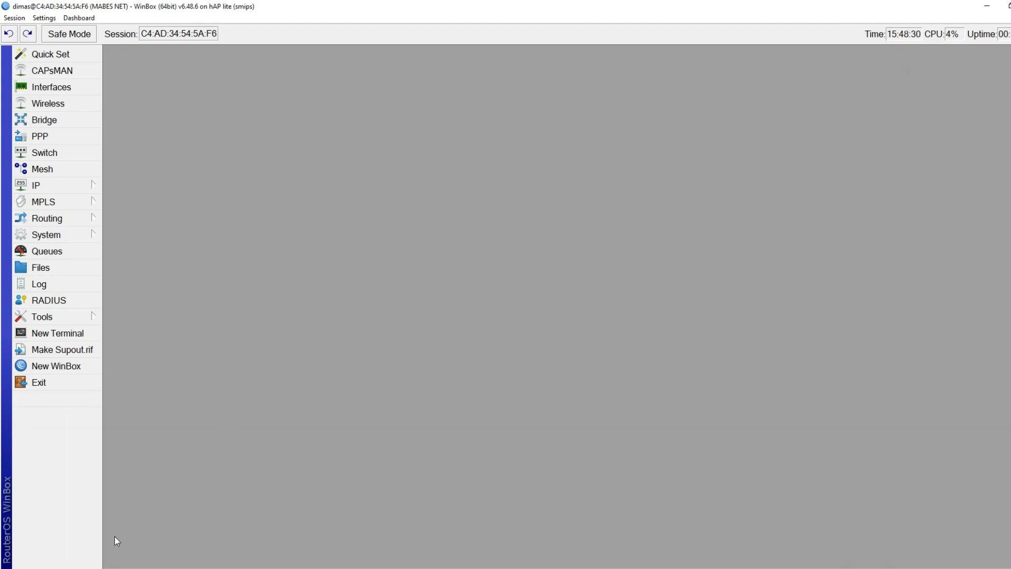
key("alt+Tab")
Paste 192.168.50.1 as the MikroTik IP and check the router login username in WinBox
right_click(276, 199)
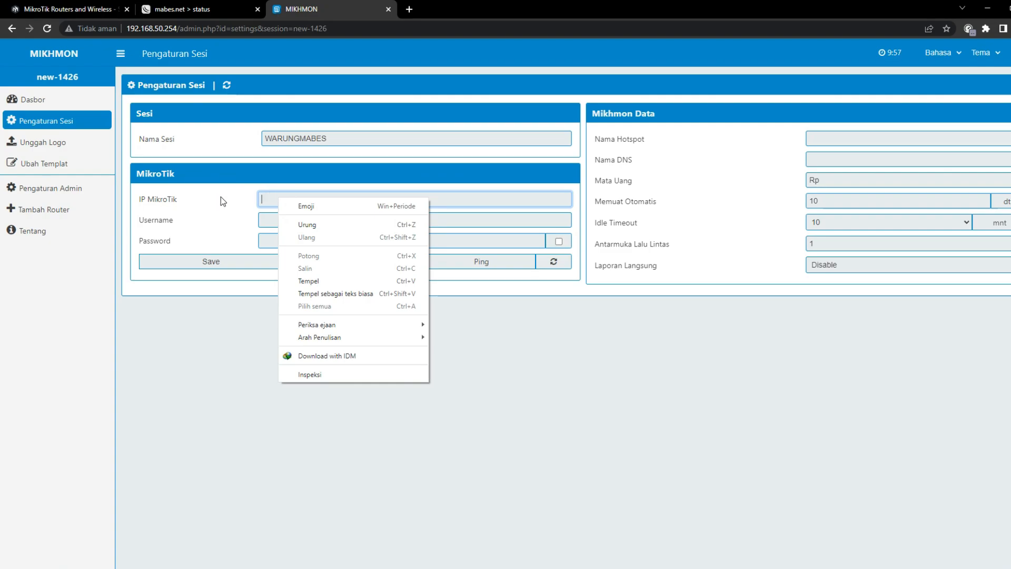
left_click(324, 280)
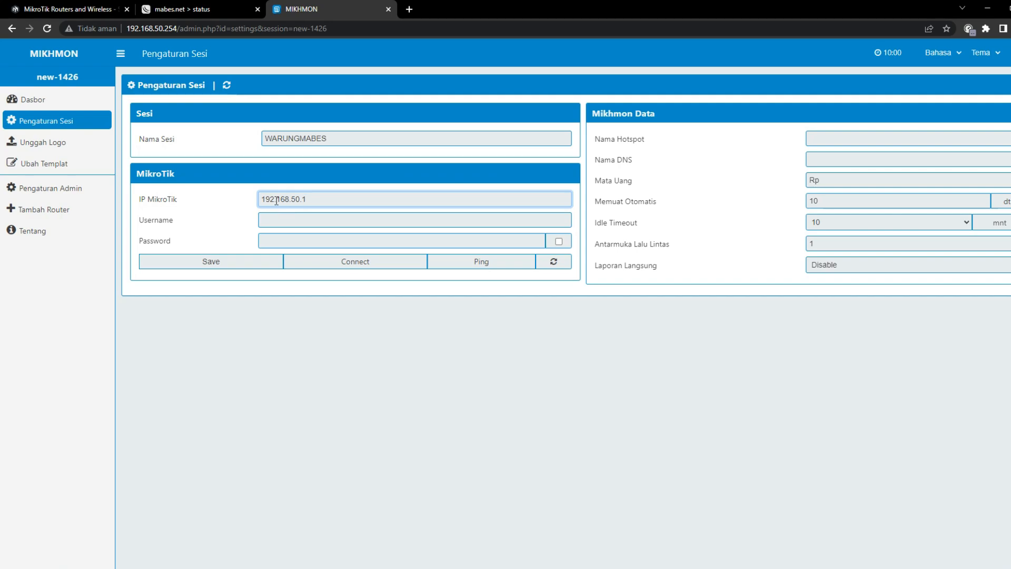
left_click(287, 221)
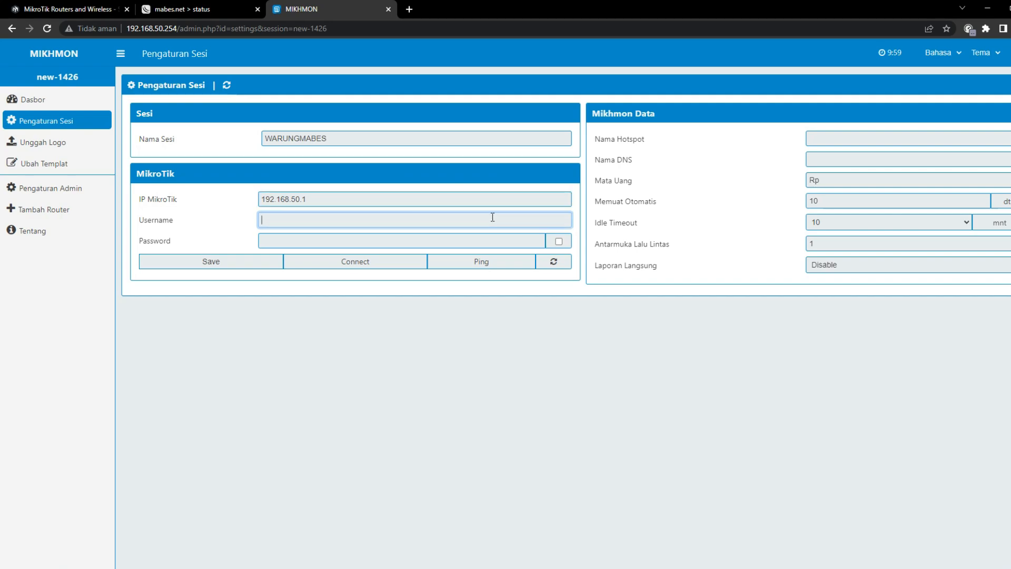
left_click(169, 568)
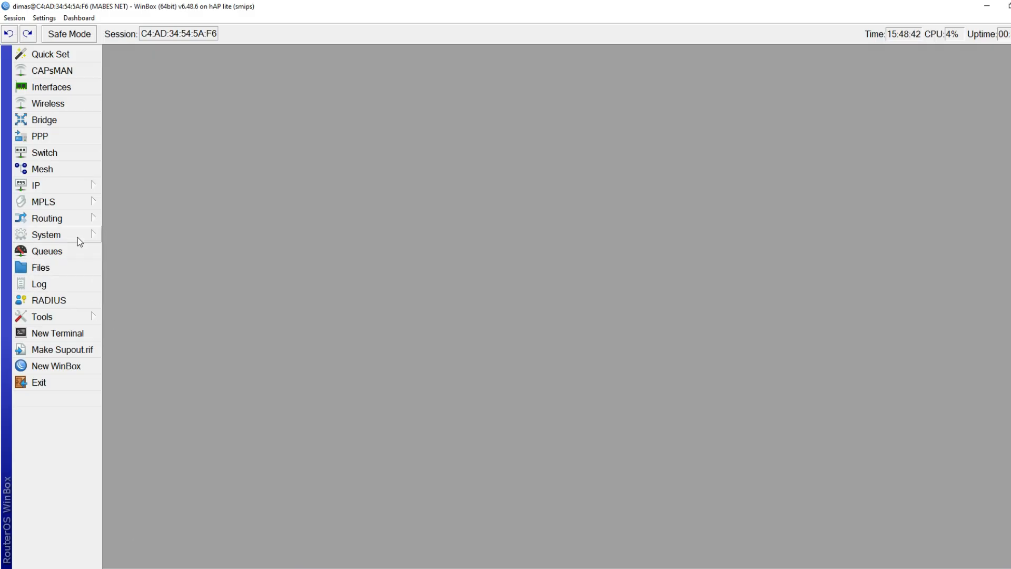
left_click(78, 237)
left_click(130, 542)
left_click(207, 122)
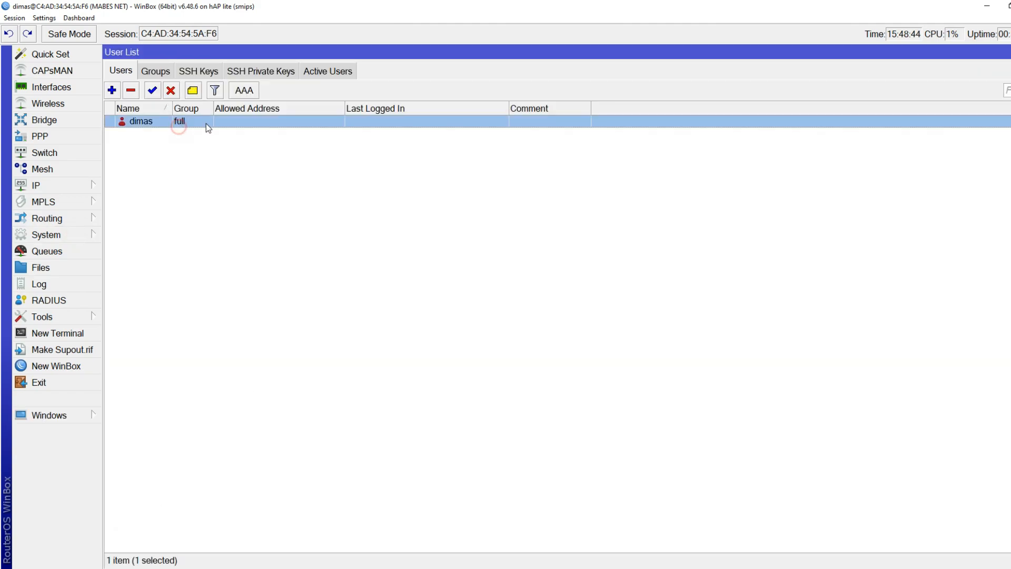
left_click(368, 567)
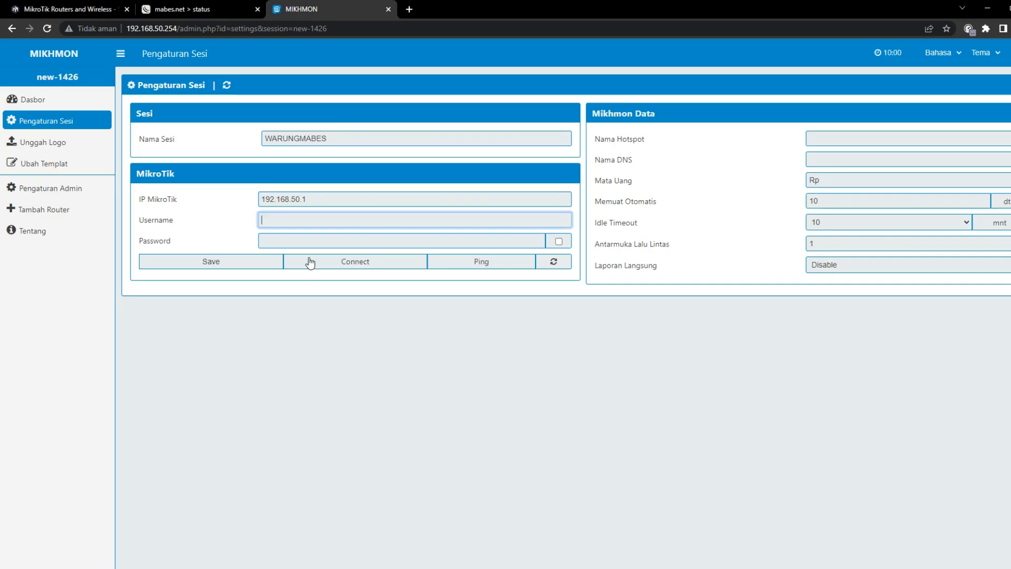
Enter the router username and password, hotspot WARUNG MABES, DNS mabes.net, then save and connect
type("dimas")
key("Tab")
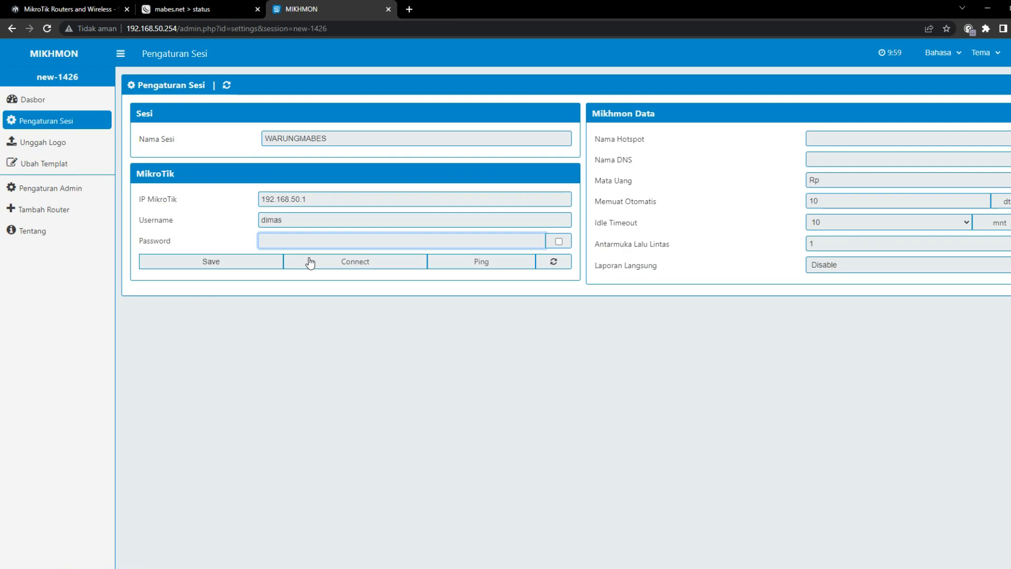
type("1234")
left_click(849, 138)
type("WARUNG MABES")
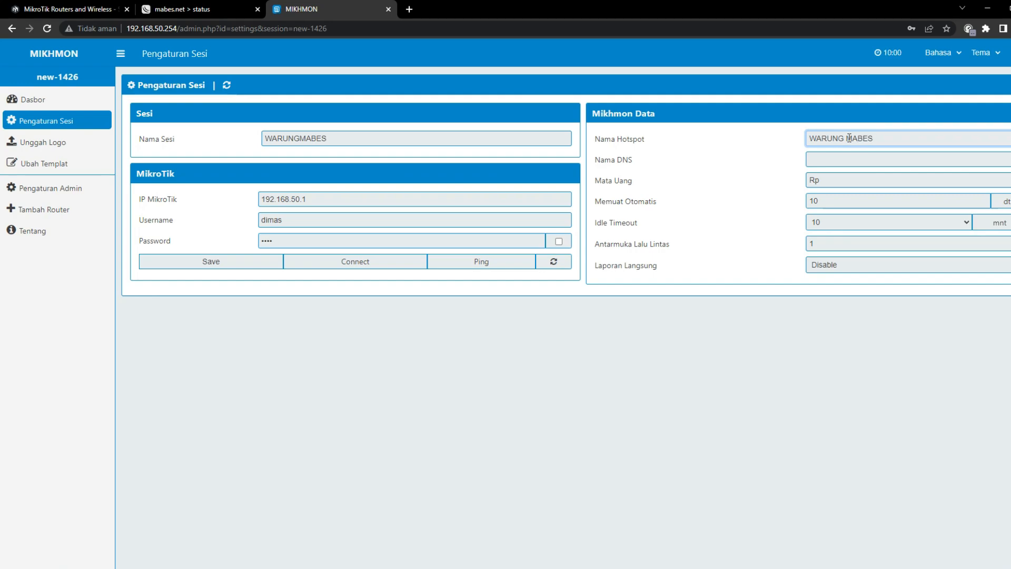
key("Tab")
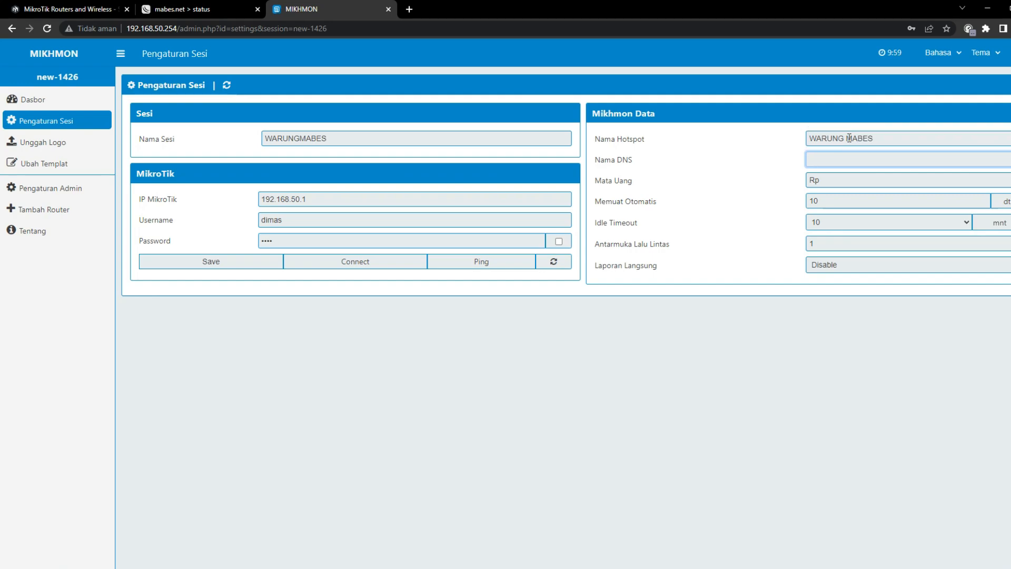
type("mabes.net")
left_click(249, 262)
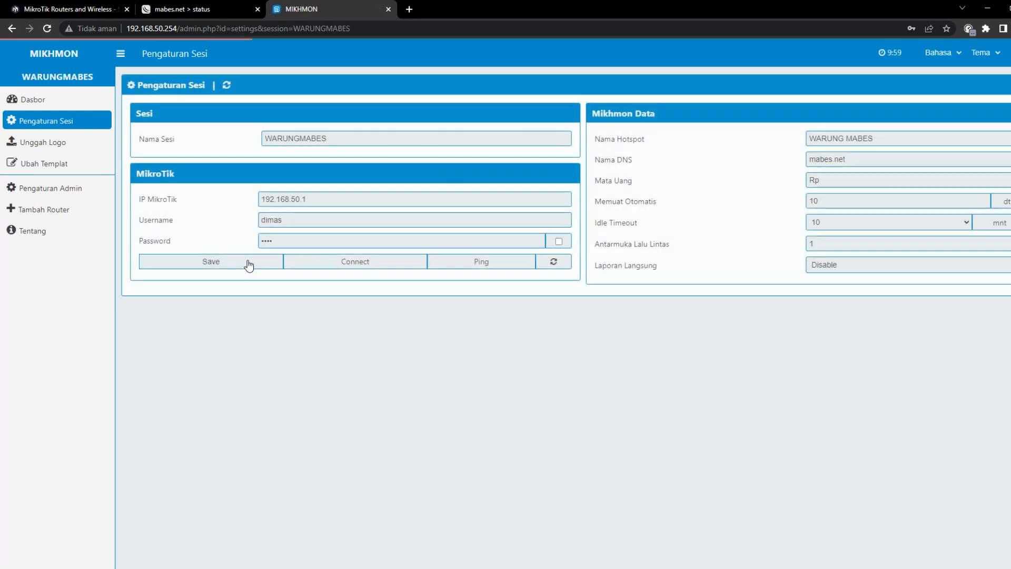
left_click(365, 262)
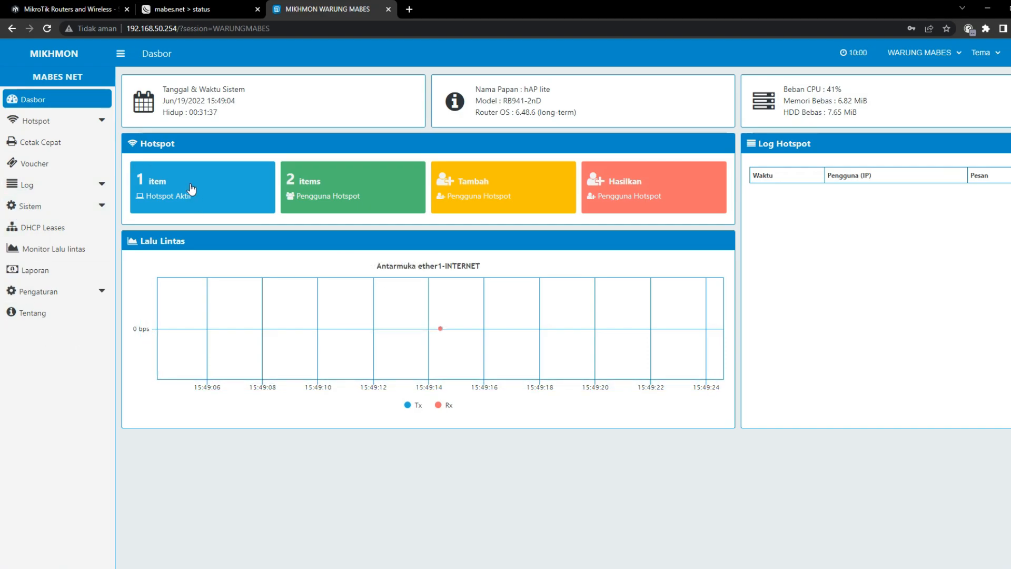
Open Hotspot > Profil Pengguna > Tambah Profil and focus the profile name field
left_click(58, 120)
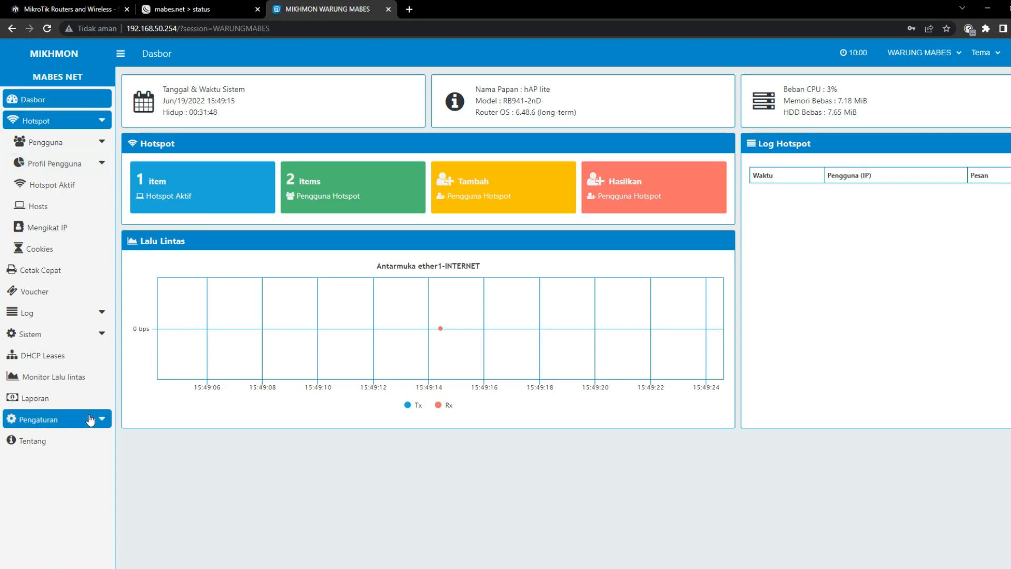
left_click(79, 165)
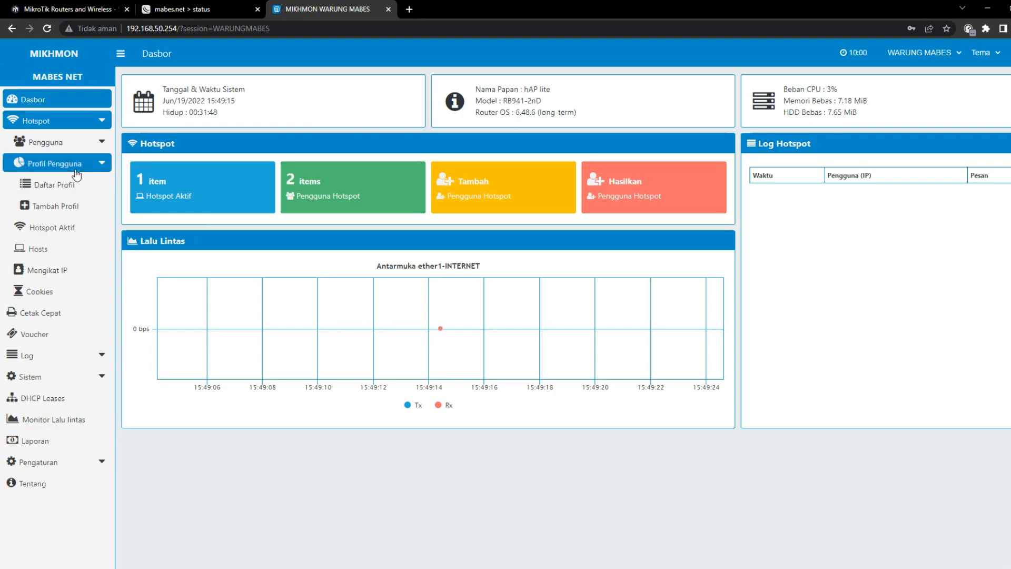
left_click(68, 213)
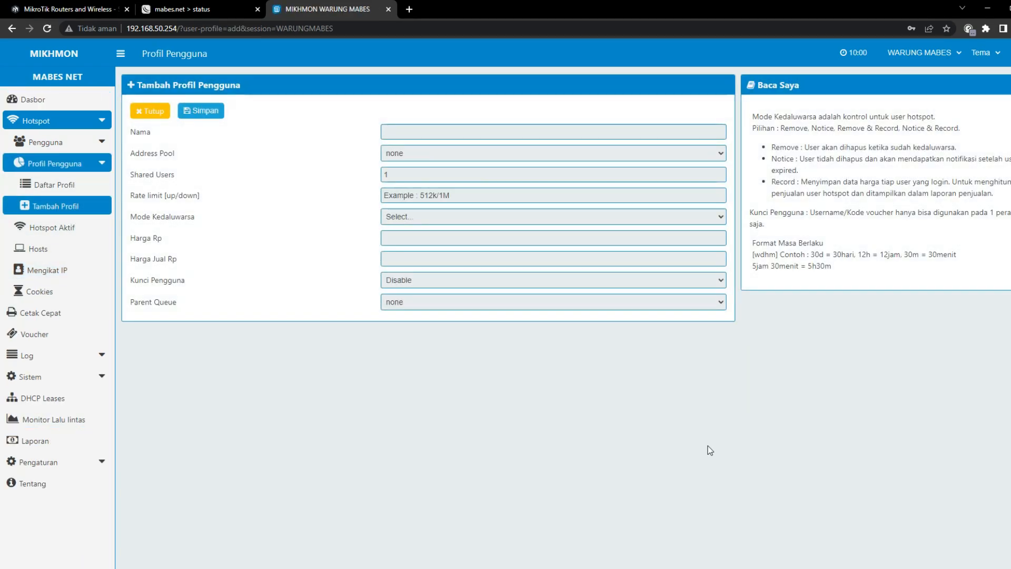
left_click(427, 134)
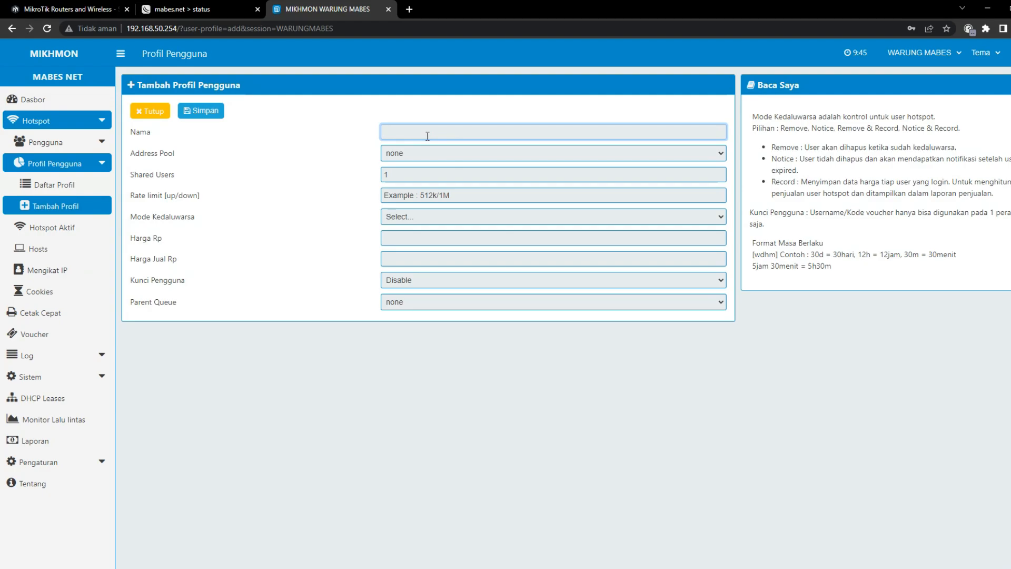
Name the profile 3JAM-AKTIF1HARI with rate limit 2M/2M, Remove expiry mode and validity 1d
type("3JAM")
type("-AKTIF")
type("1HJA")
type("ARI")
key("Tab")
key("Tab")
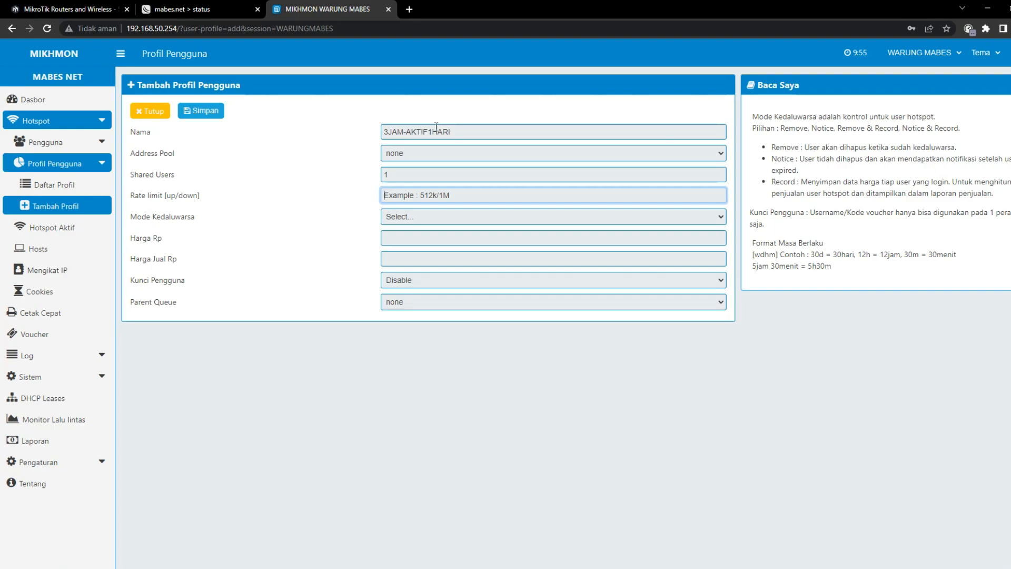
type("2M/2M")
left_click(416, 219)
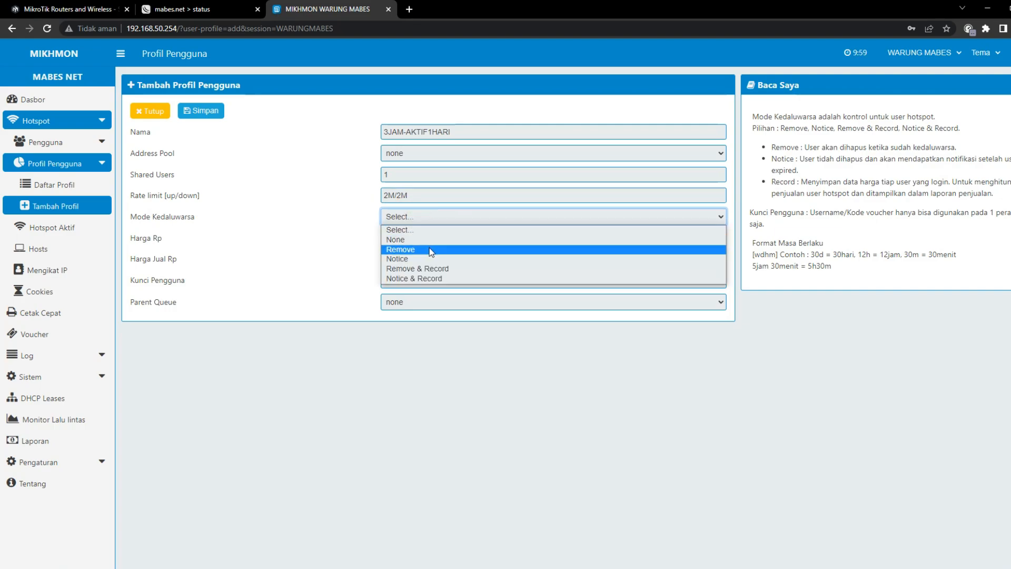
left_click(430, 247)
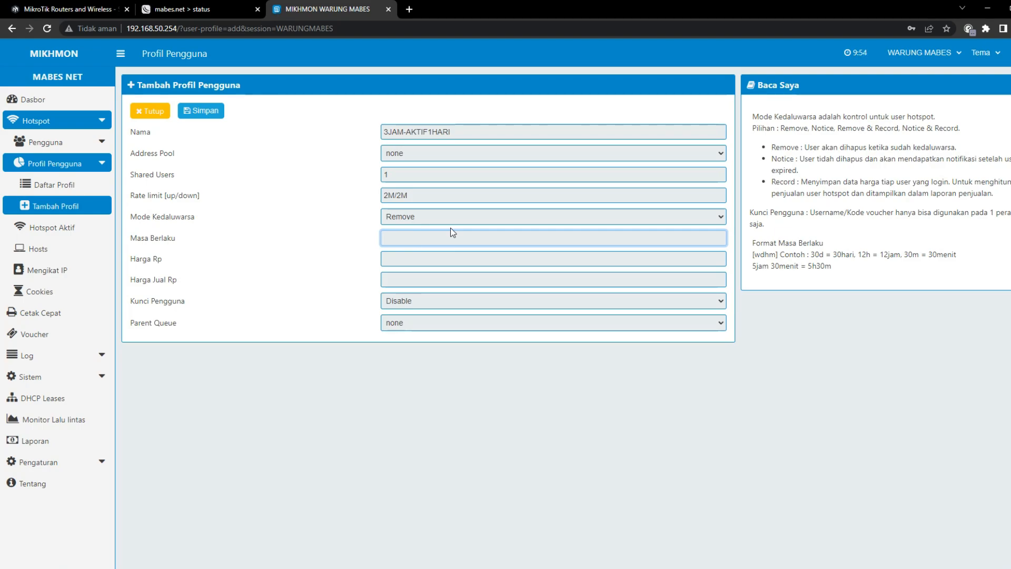
type("1d")
left_click(750, 245)
Highlight parts of the validity format help text
left_click_drag(762, 244, 888, 257)
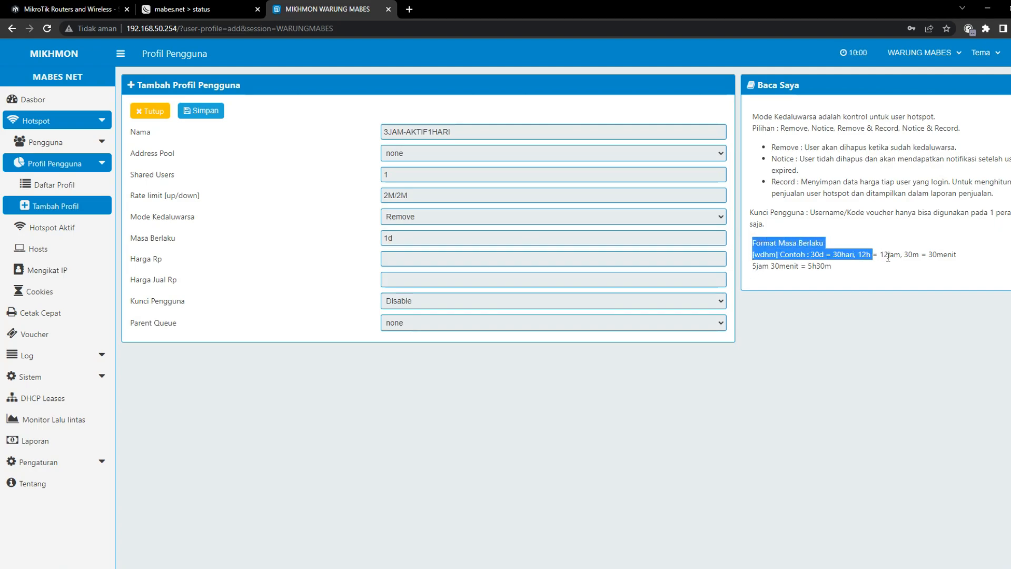
left_click(818, 254)
left_click_drag(845, 254, 874, 253)
left_click(884, 254)
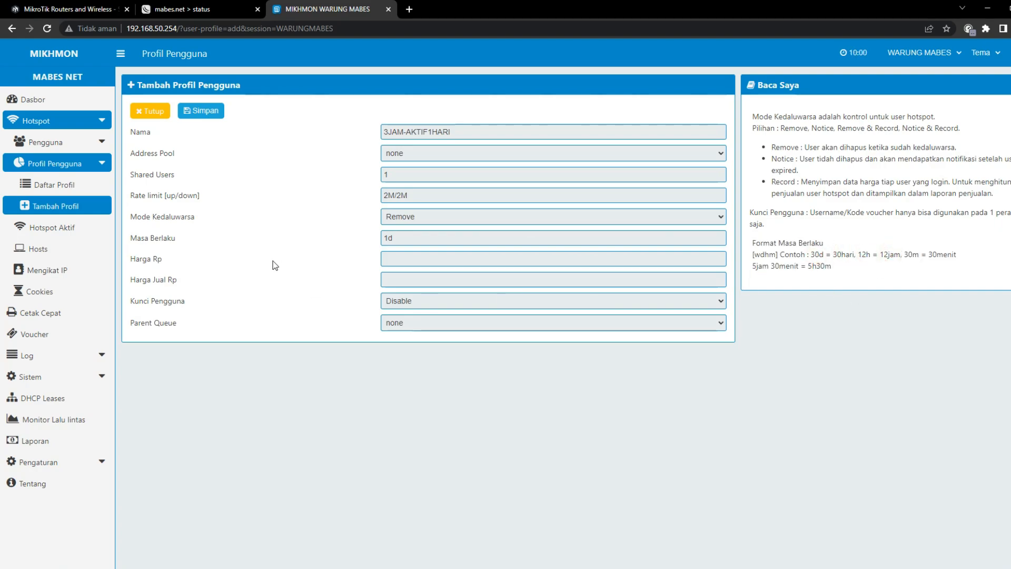
Leave the purchase and selling prices empty and save the profile
left_click(426, 260)
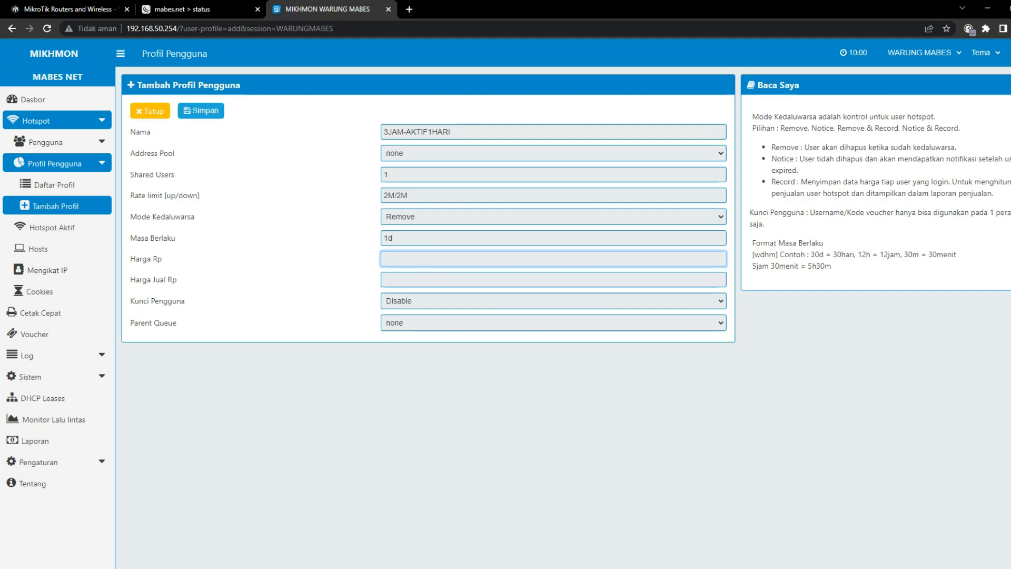
type("0")
key("Tab")
type("0")
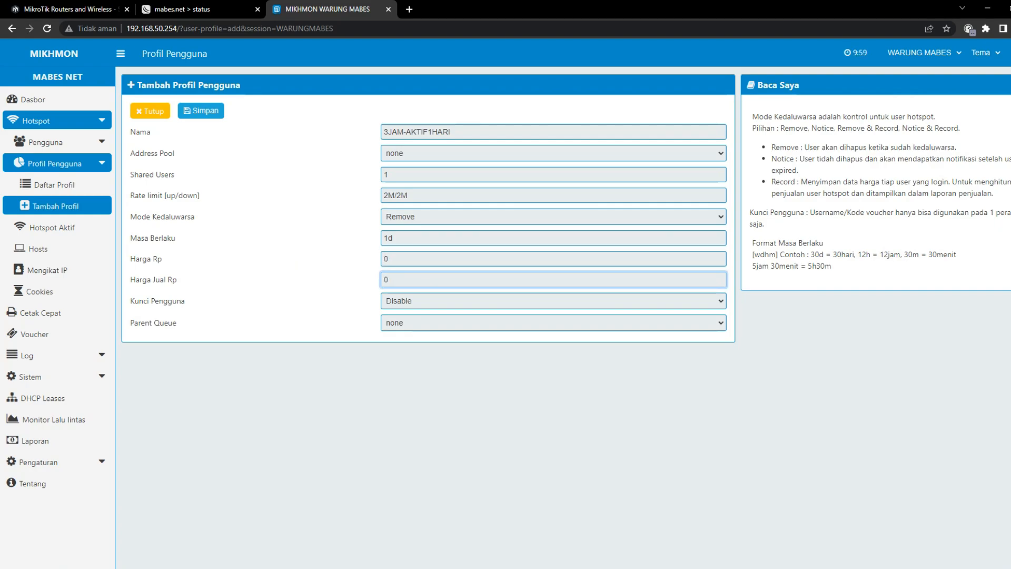
left_click(452, 261)
key("BackSpace")
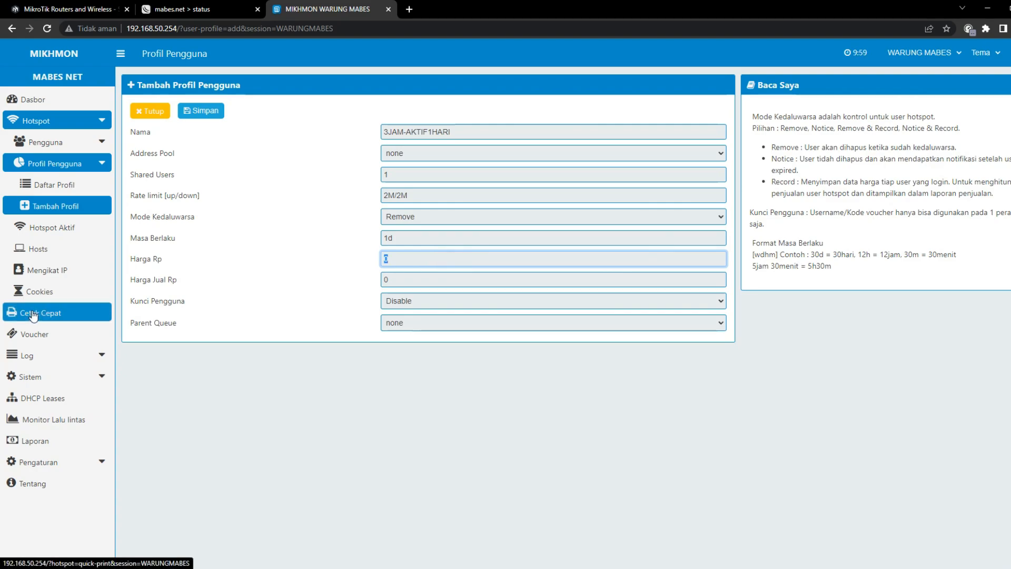
key("Tab")
key("BackSpace")
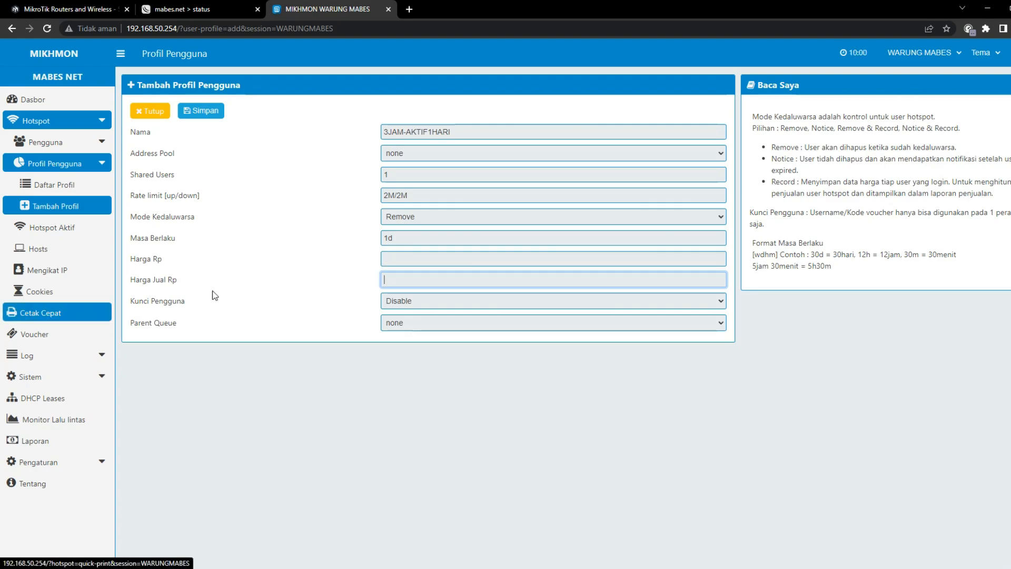
left_click(216, 117)
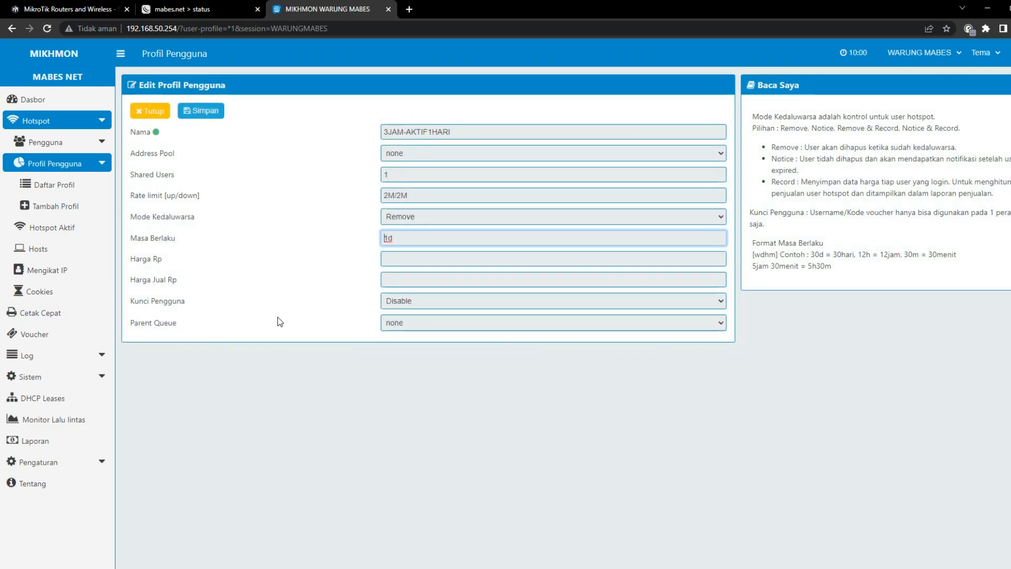
left_click(152, 133)
Check that 3JAM-AKTIF1HARI appears in Daftar Profil, then open a new Add profile form
left_click(169, 136)
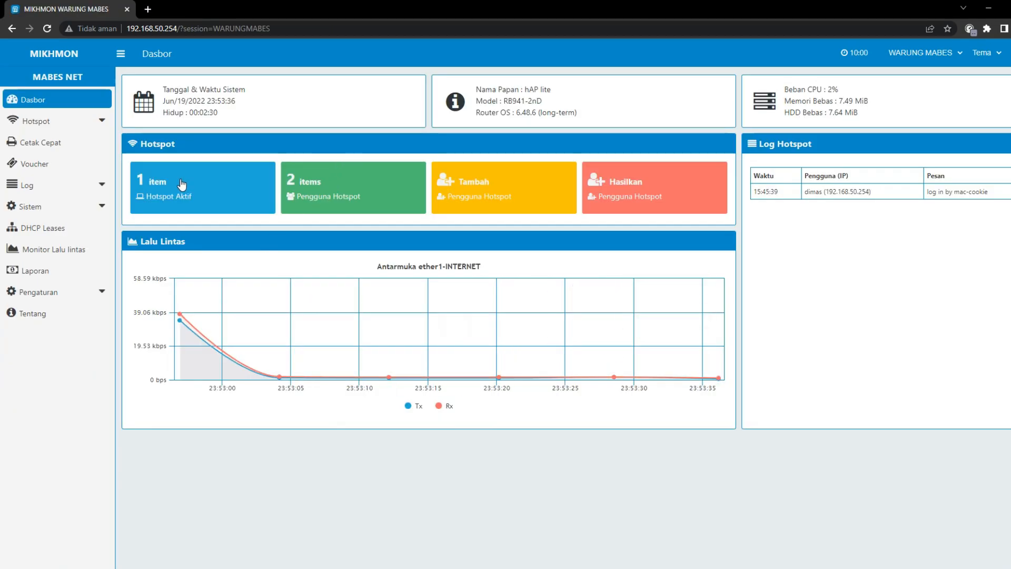
left_click(74, 122)
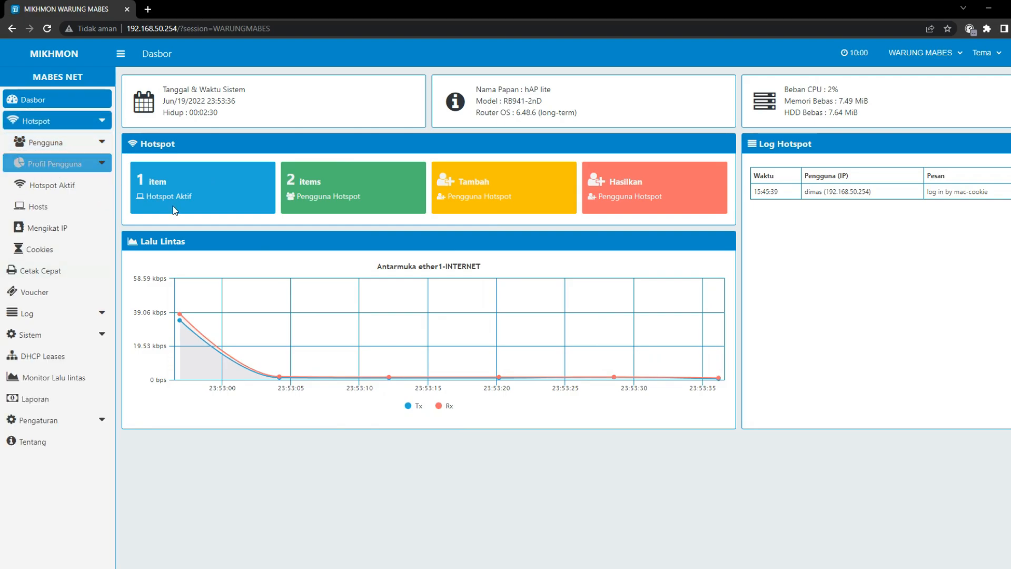
left_click(58, 164)
left_click(79, 188)
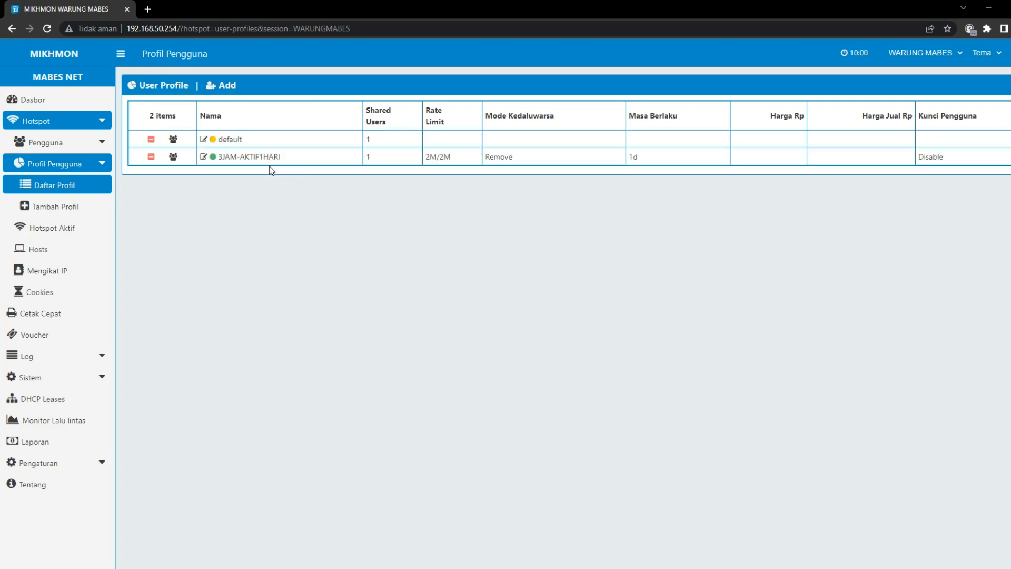
left_click(210, 92)
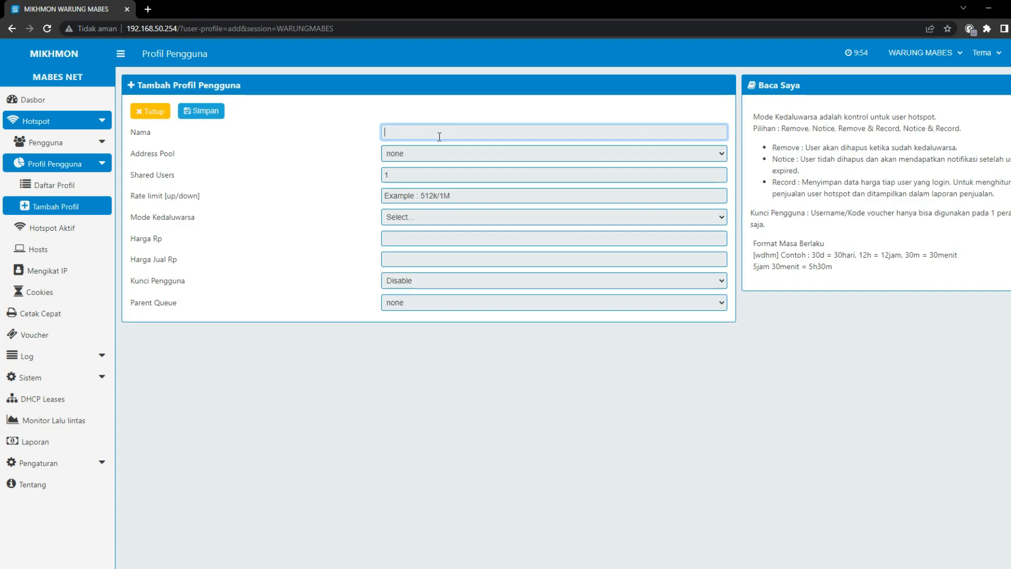
Name the profile 1-HARI-5000 with rate limit 2M/2M, Remove expiry and validity 24h5m
type("1 HAR")
type(" 5000")
key("Tab")
key("Tab")
left_click(423, 196)
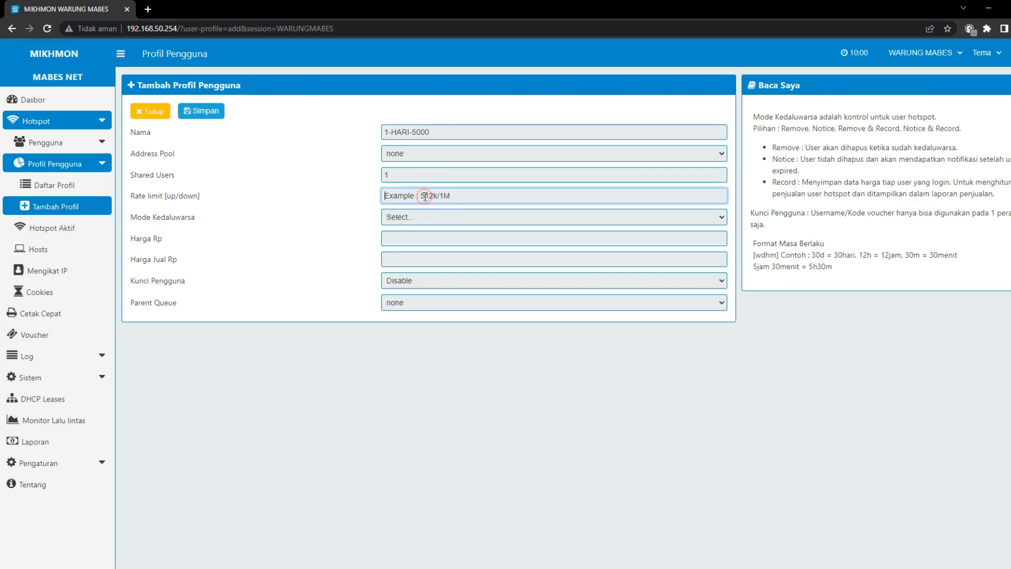
type("2M/2M")
left_click(420, 217)
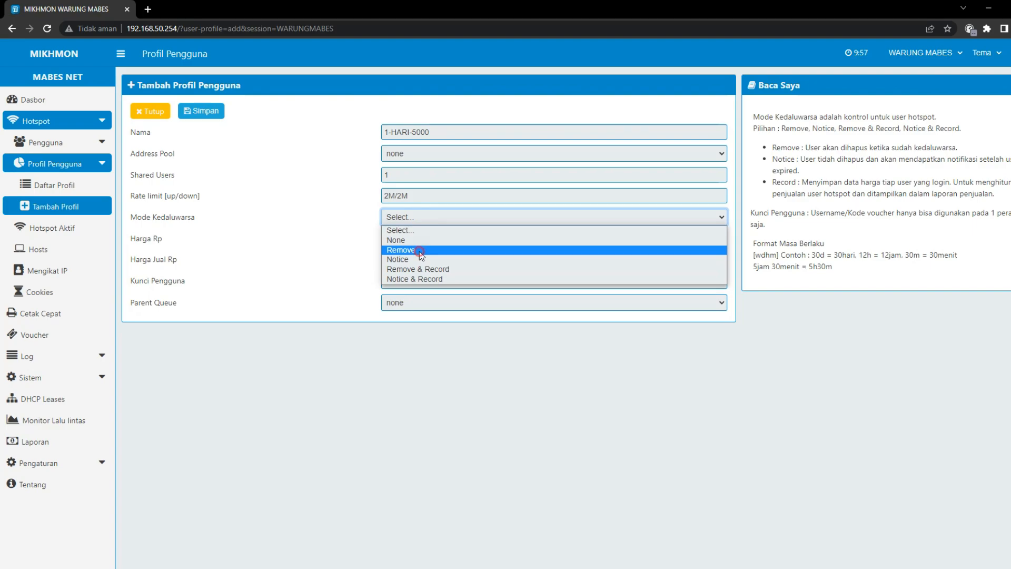
left_click(419, 251)
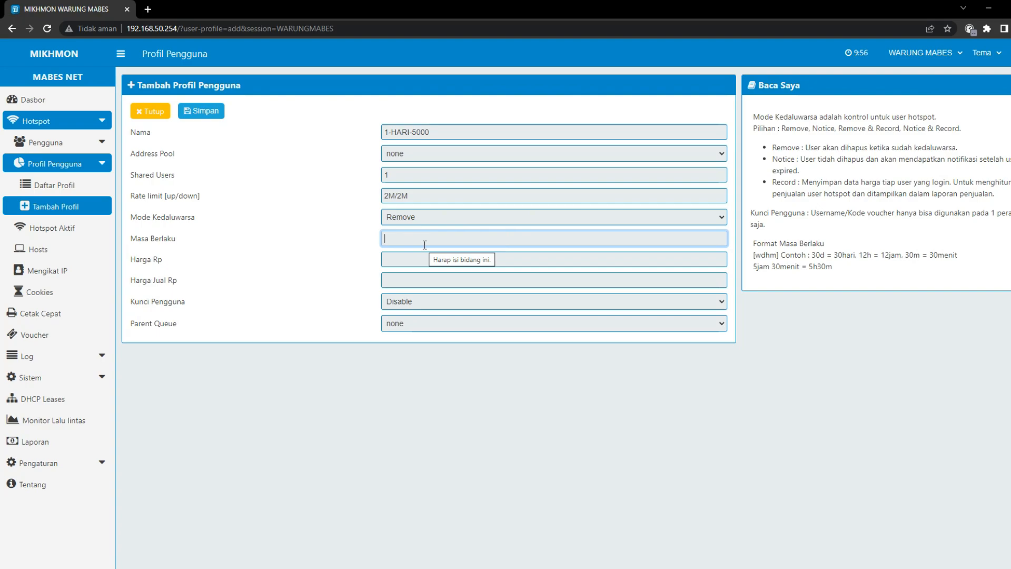
type("24h5m")
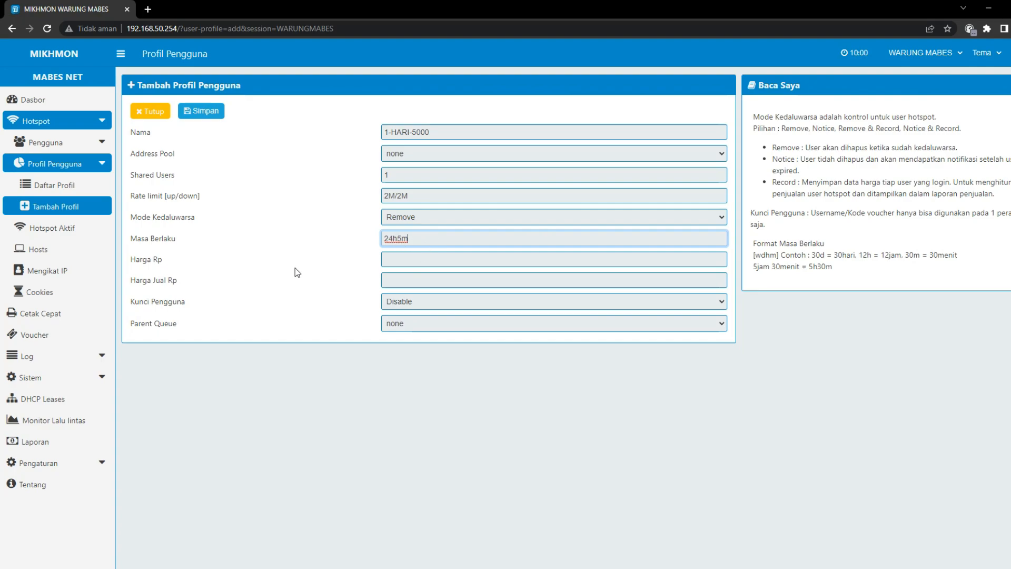
Set the price and selling price to 5000 and save the profile
left_click(411, 259)
type("50")
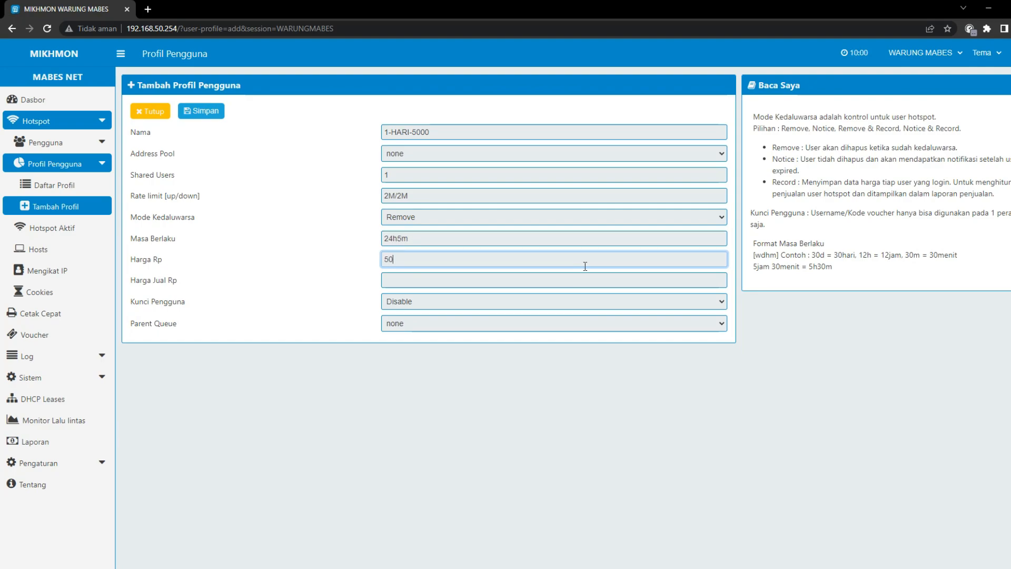
type("00")
key("Tab")
type("5000")
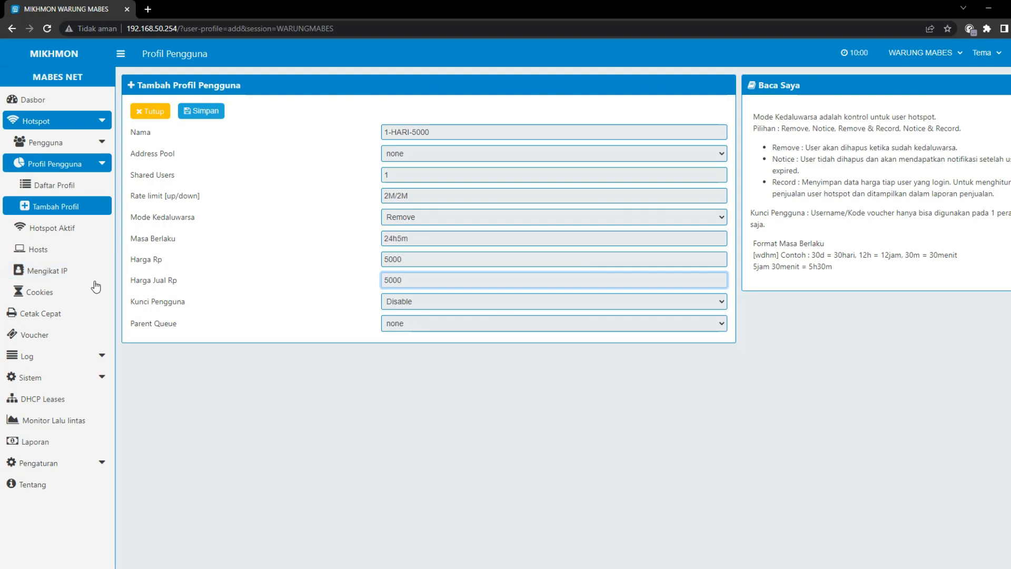
left_click(203, 114)
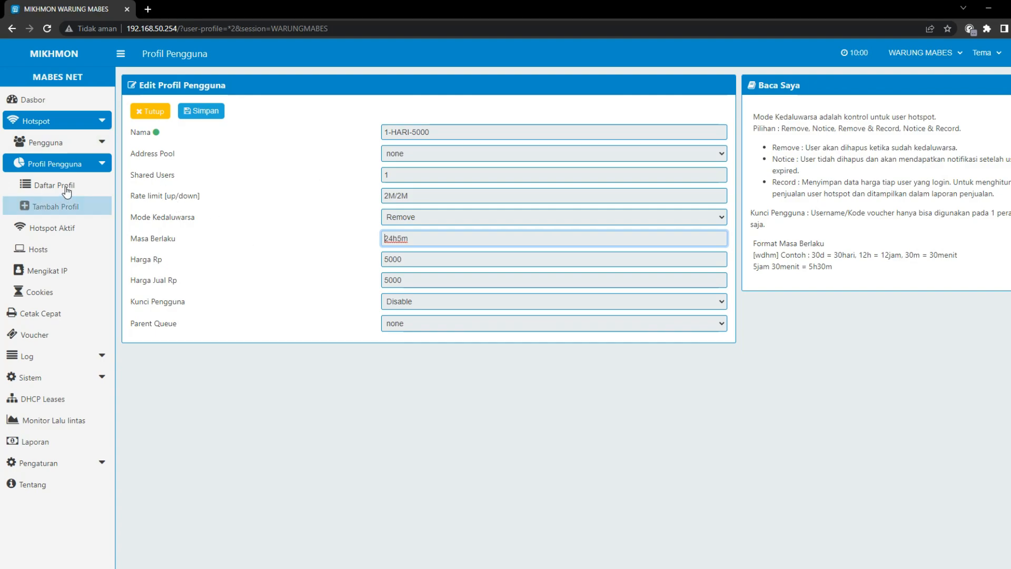
Open the Hasilkan Pengguna form through the red Hasilkan card on the Dasbor
left_click(64, 143)
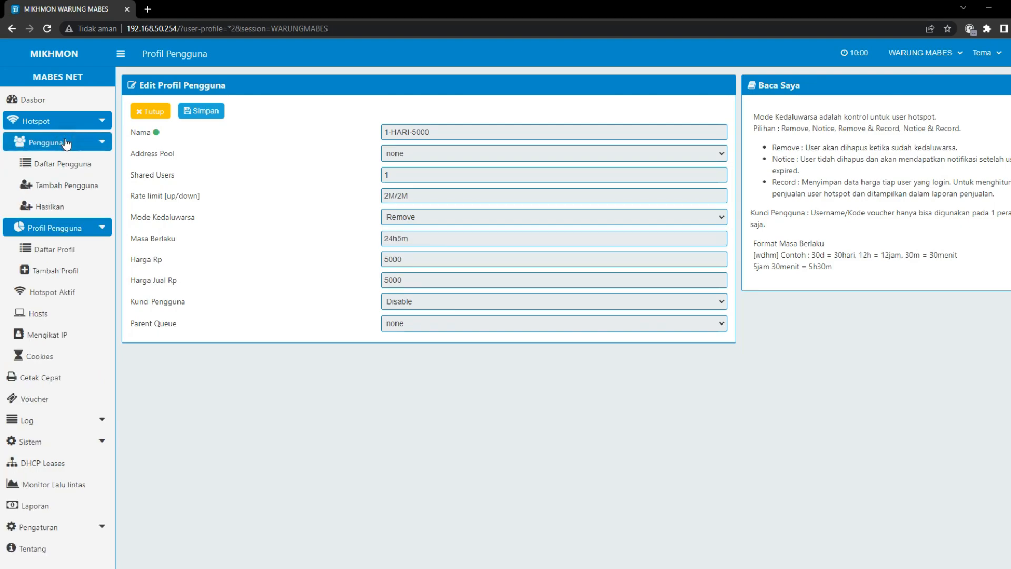
left_click(50, 206)
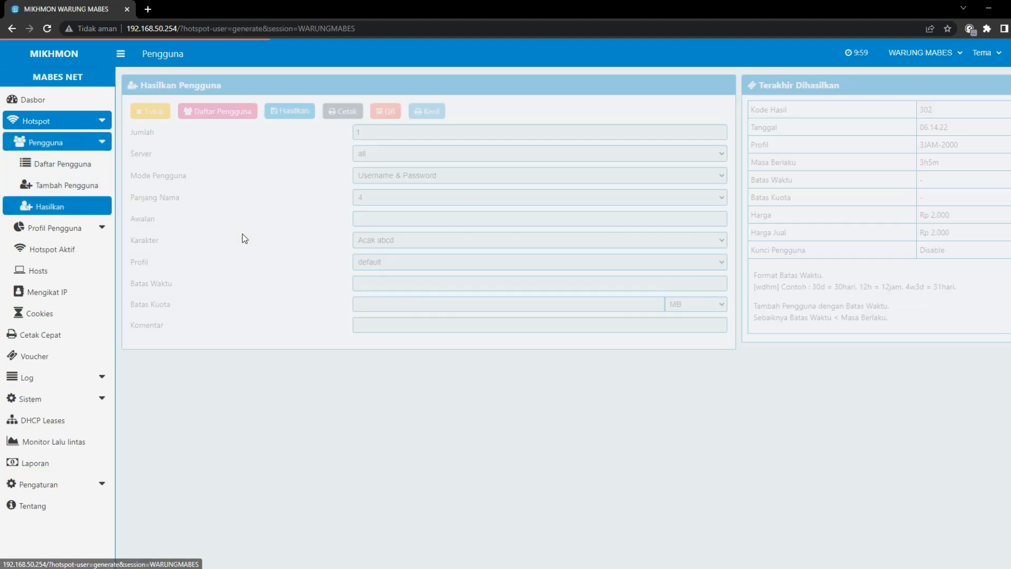
left_click(43, 100)
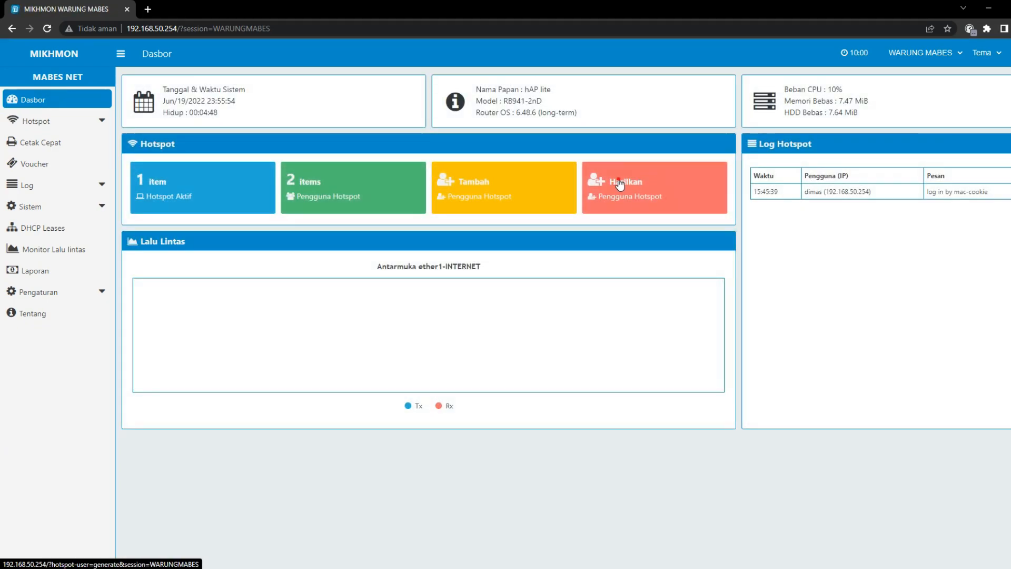
left_click(620, 182)
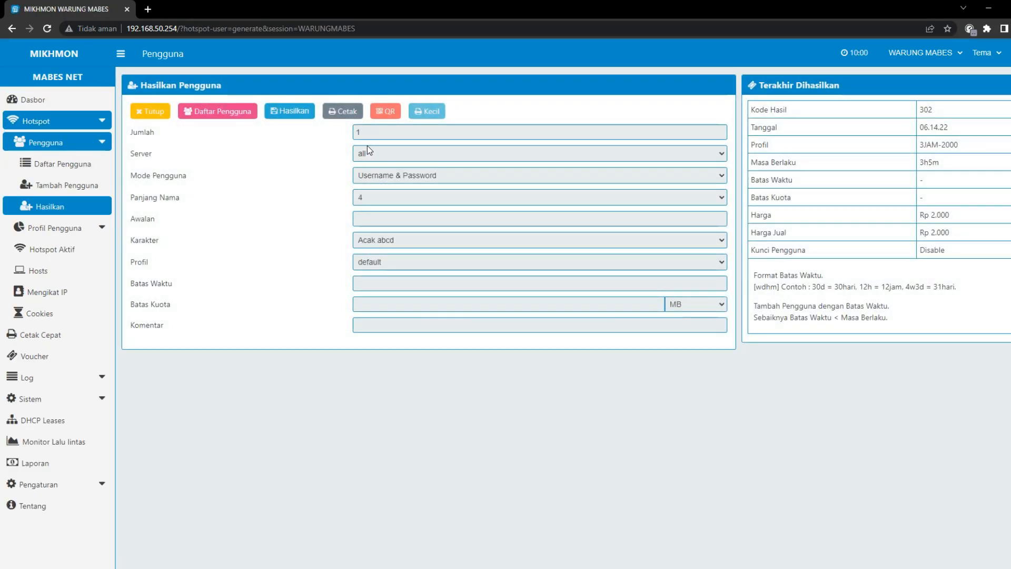
Set quantity to 500, user mode to Username = Password, and name length to 6
double_click(367, 137)
type("500")
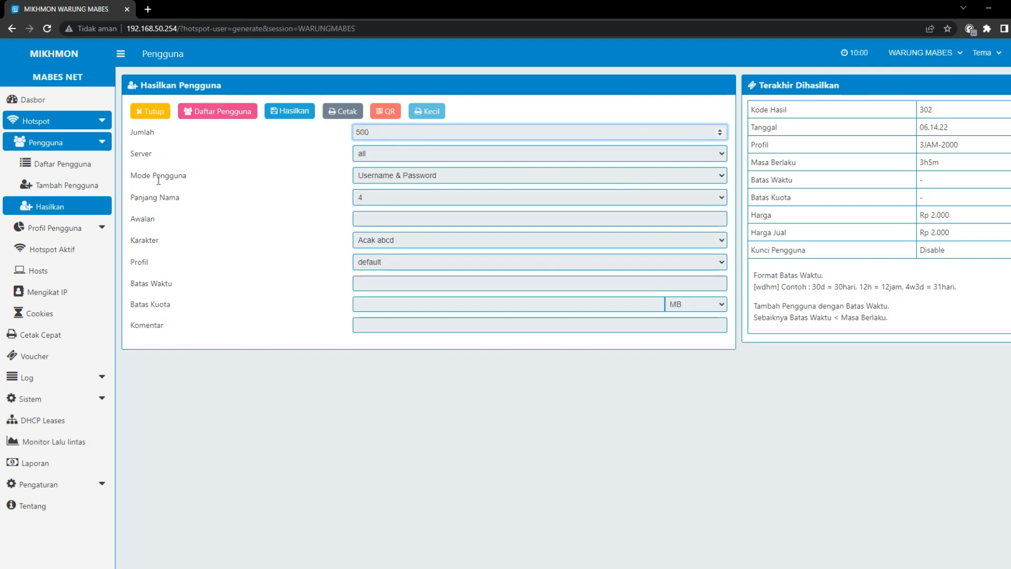
left_click(407, 175)
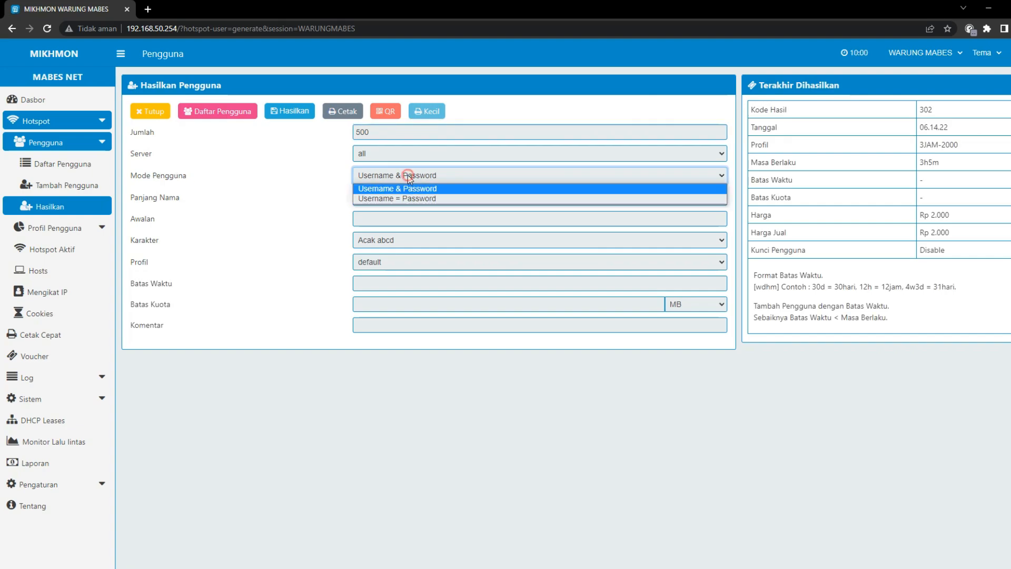
left_click(409, 197)
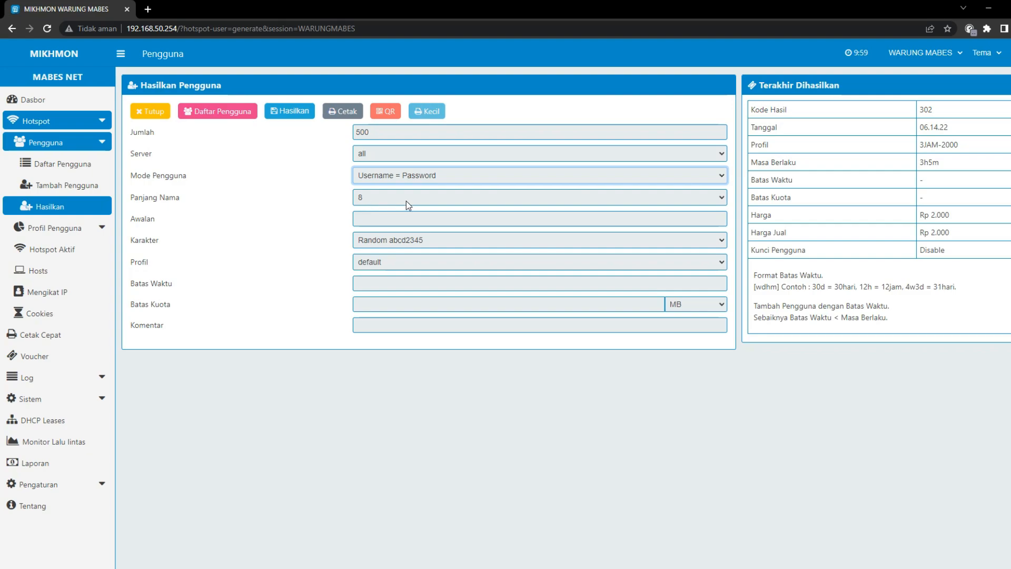
left_click(383, 196)
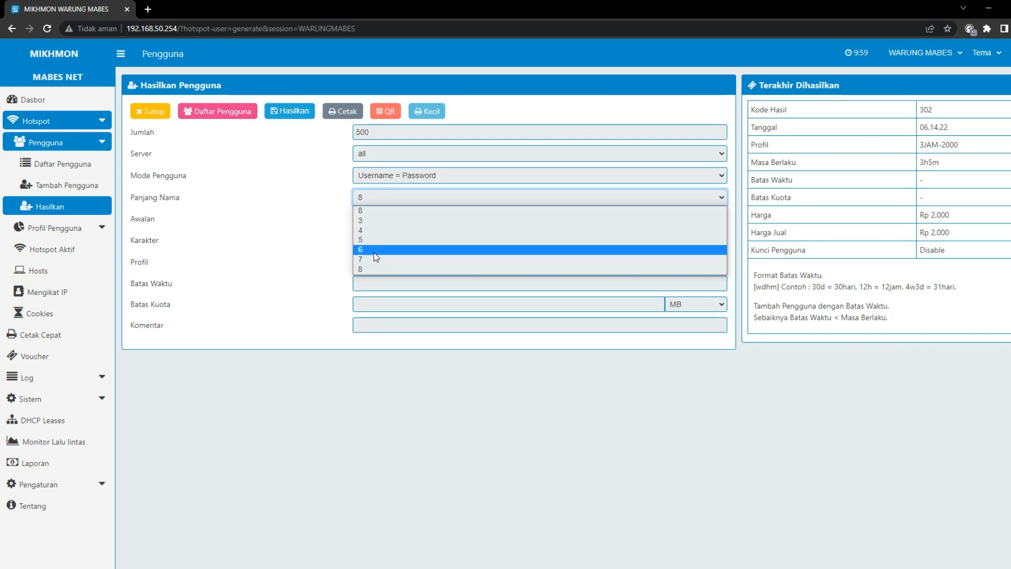
left_click(374, 253)
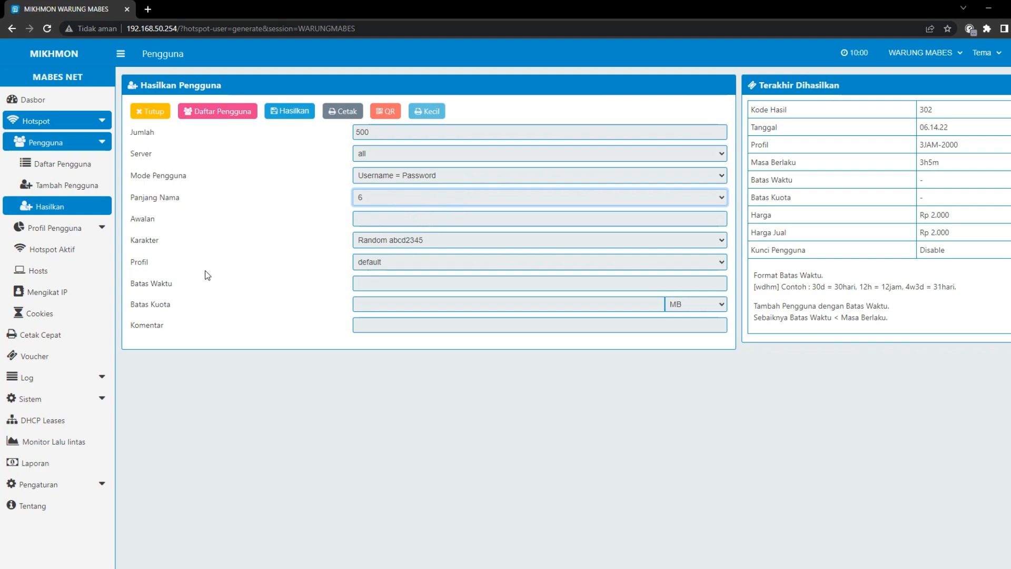
Choose Acak 1234 characters, profile 3JAM-AKTIF1HARI, and a 3h time limit
left_click(377, 242)
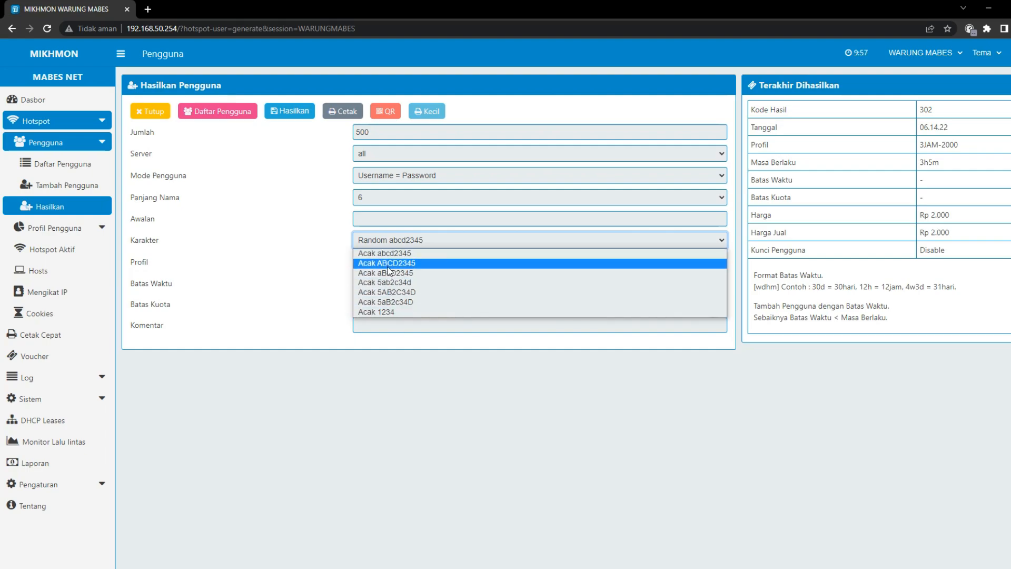
left_click(391, 315)
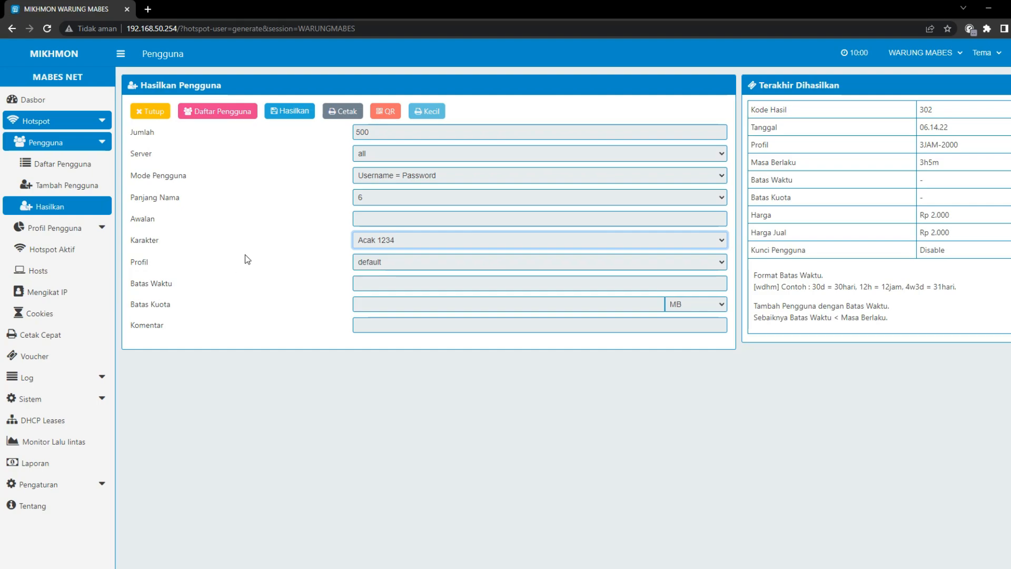
left_click(375, 261)
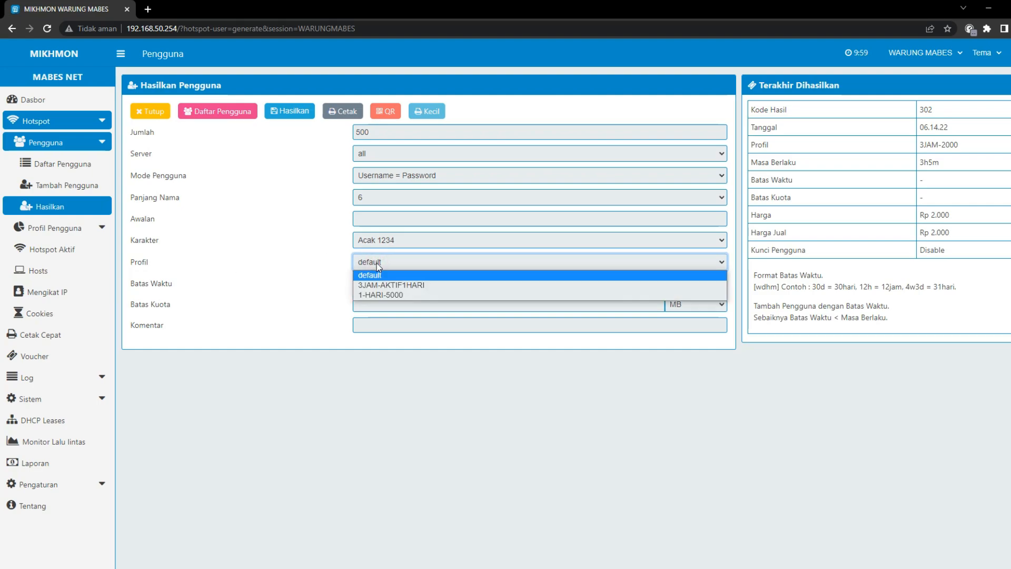
left_click(382, 285)
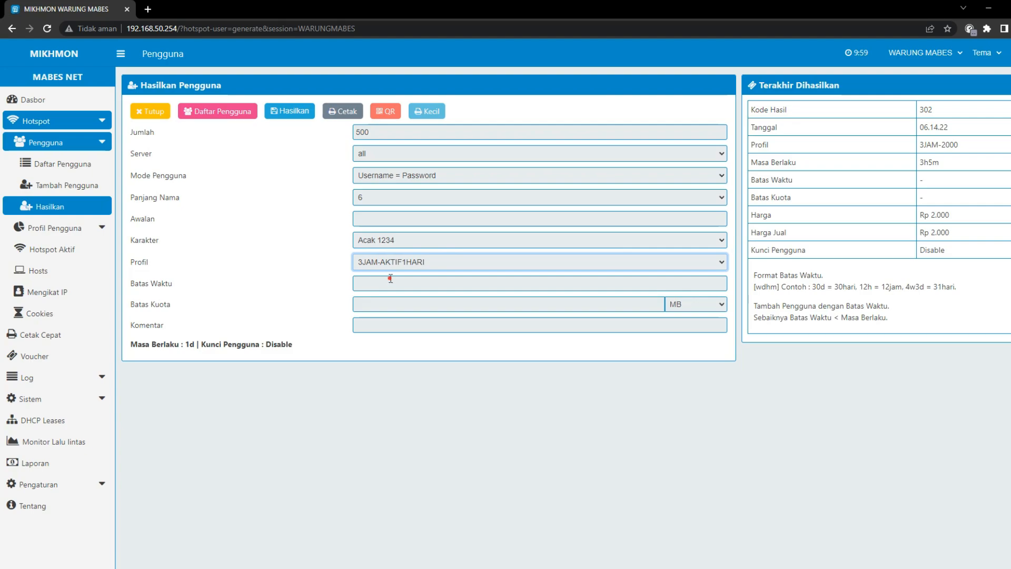
left_click(366, 284)
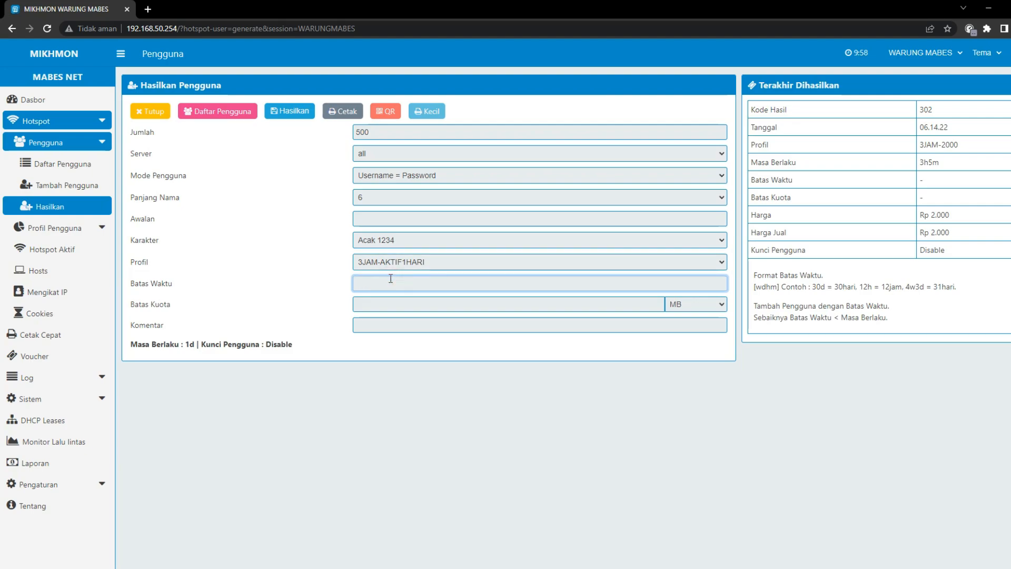
type("3h")
Try a 3 GB data quota, then clear it so the batch has no quota
left_click(389, 304)
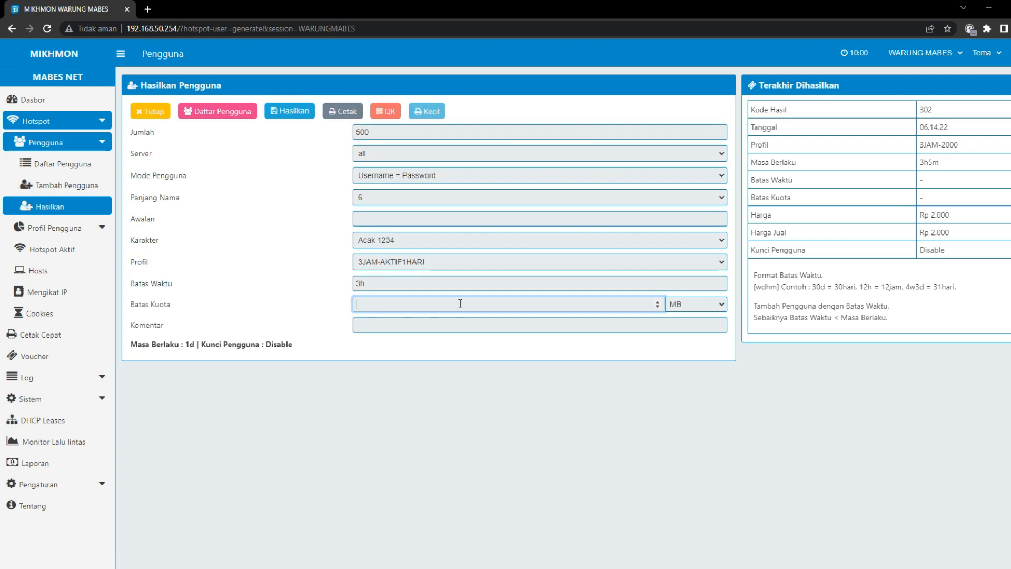
type("3")
left_click(711, 304)
left_click(692, 324)
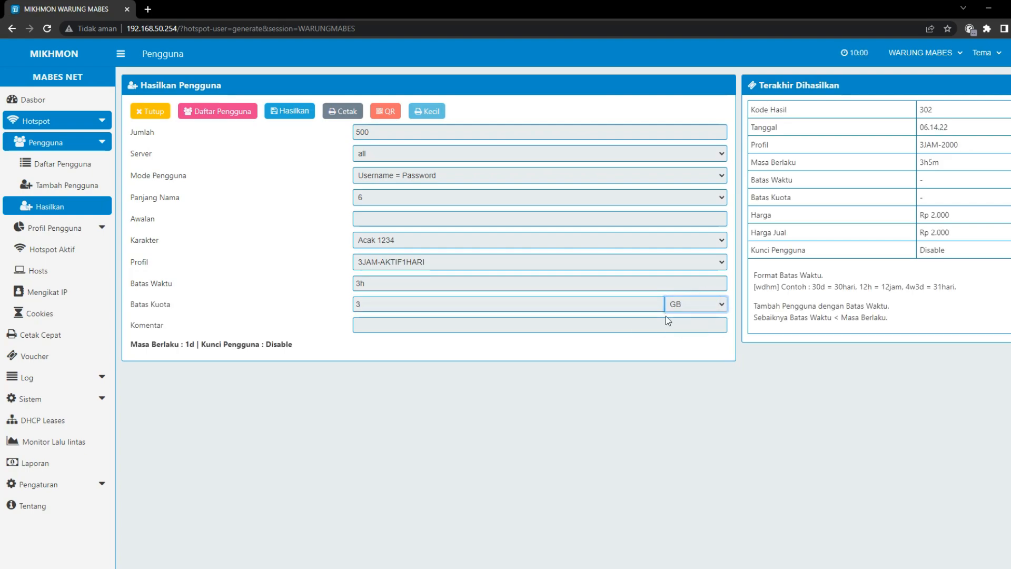
key("shift+Tab")
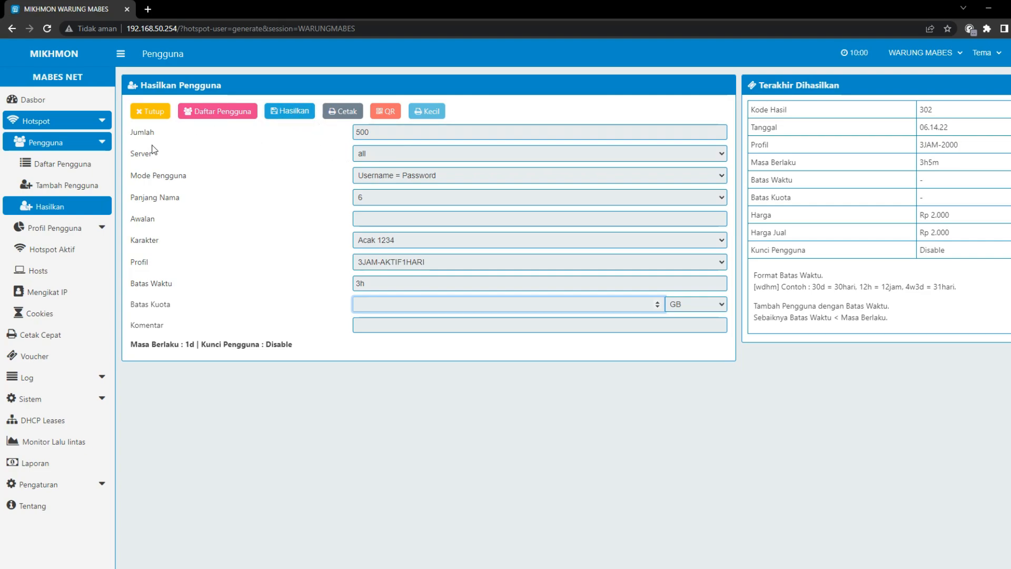
double_click(362, 135)
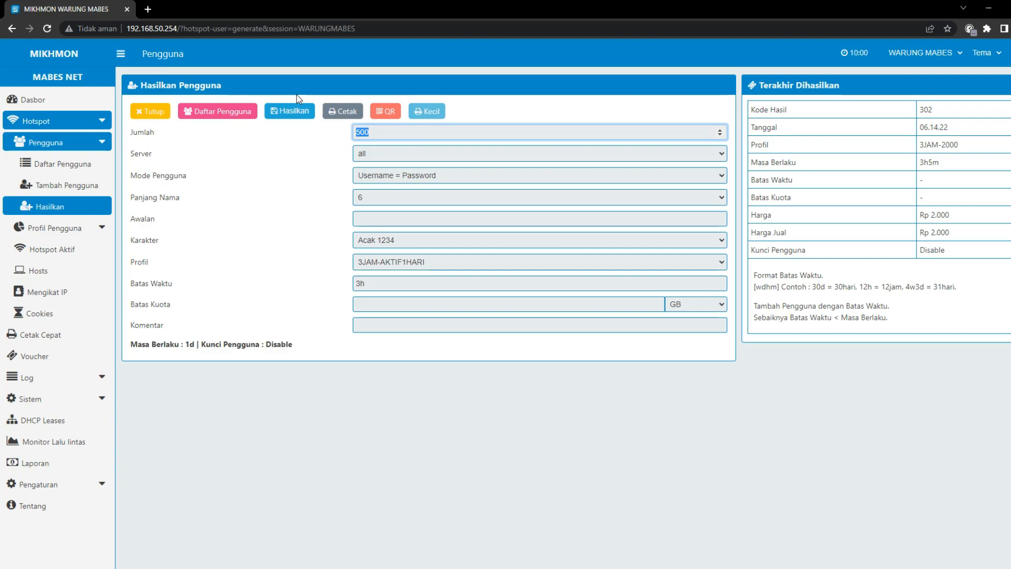
Generate the 500-user batch, recorded as code 252 with a 3h limit
left_click(293, 113)
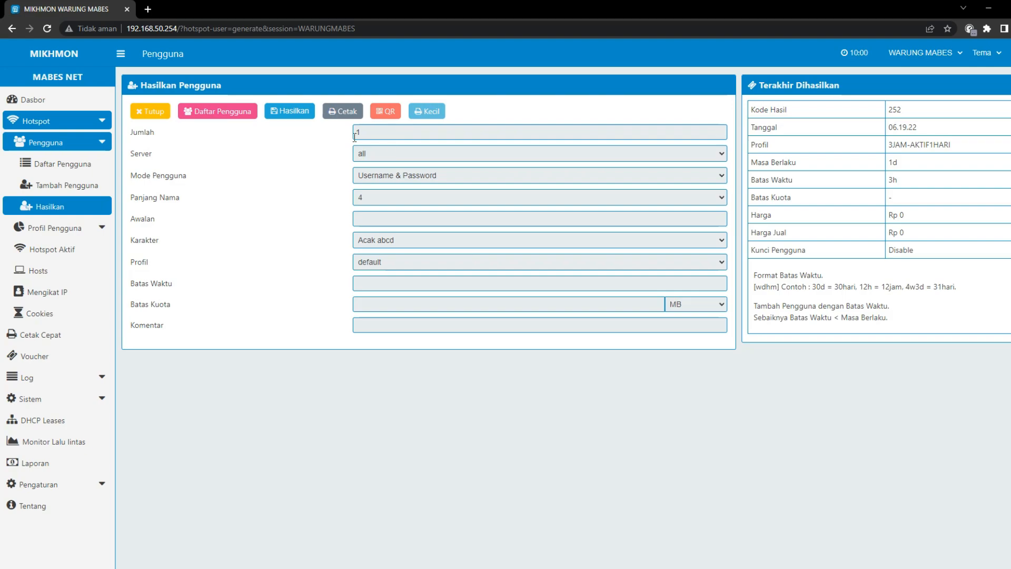
Open the printable voucher sheet for batch vc-252 and browse the vouchers
left_click(340, 117)
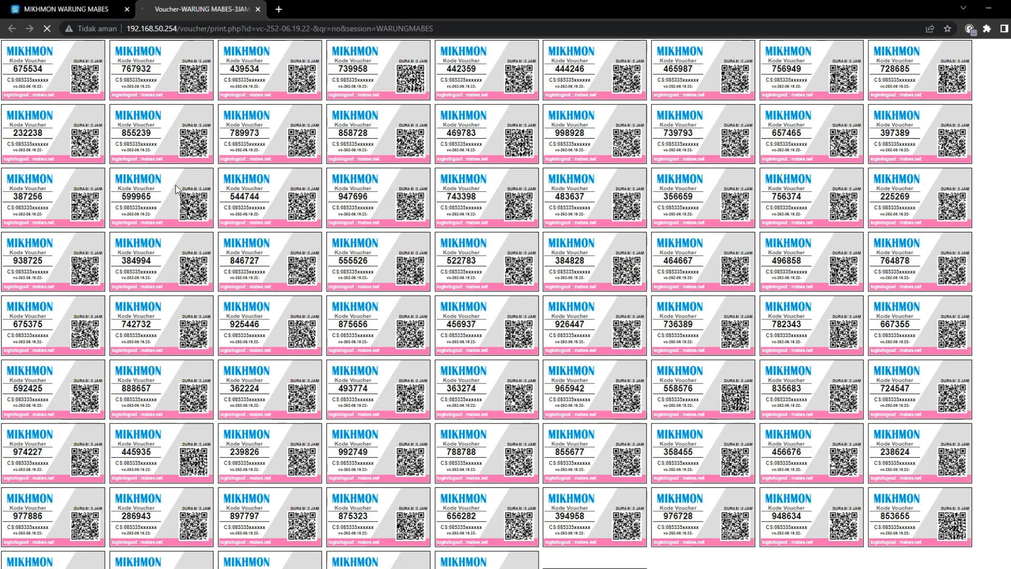
scroll(490, 382, "down", 13)
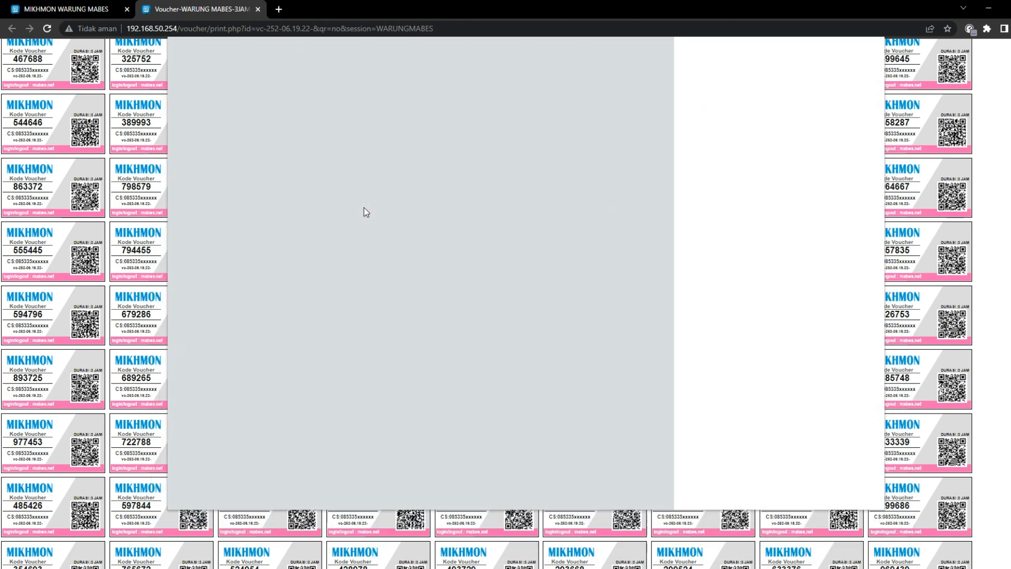
left_click(856, 492)
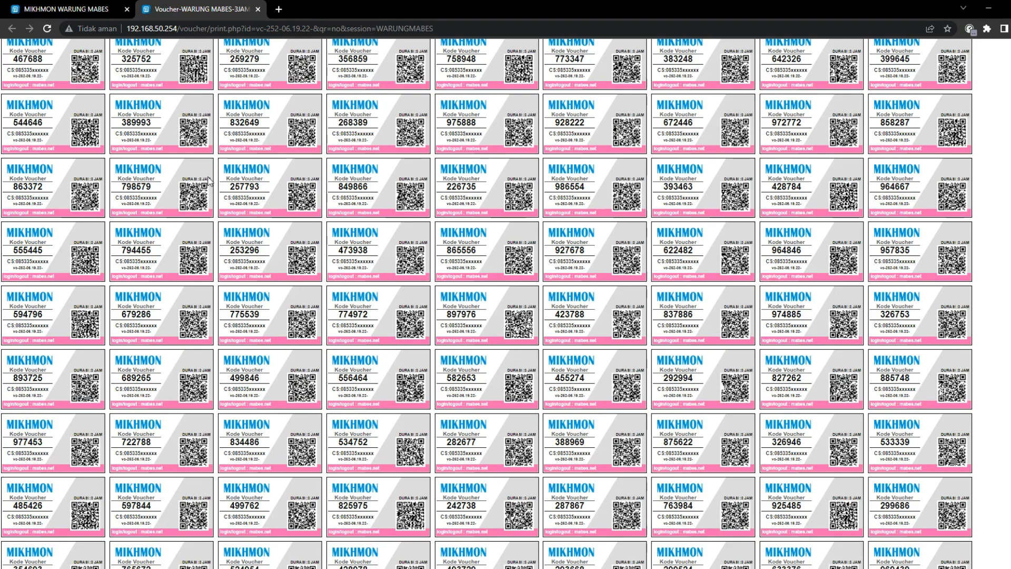
scroll(213, 335, "down", 3)
scroll(214, 340, "down", 3)
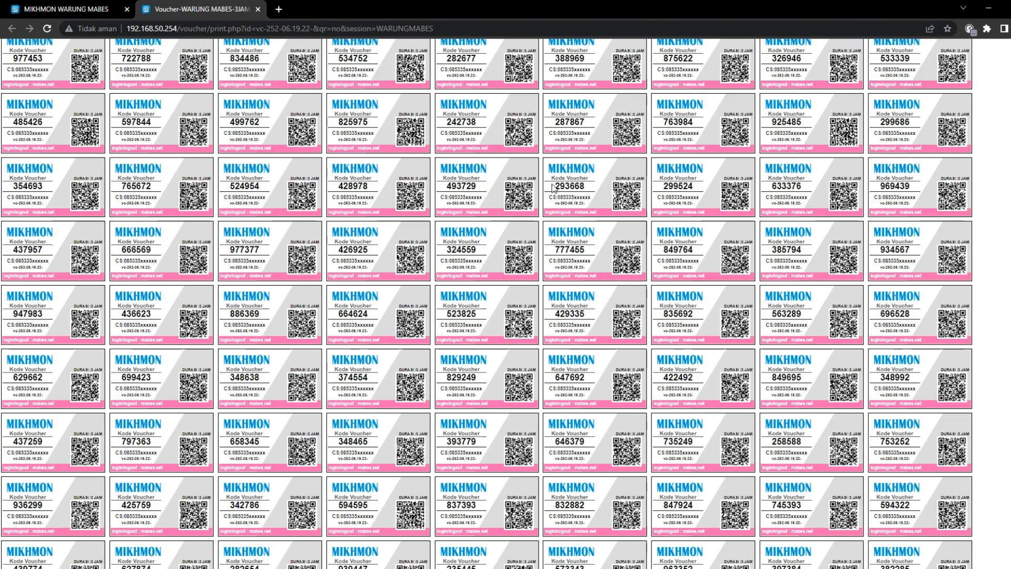
Zoom the voucher page in and out, return to normal size, and bring up the print dialog
key("ctrl+plus")
key("ctrl+plus")
key("ctrl+plus")
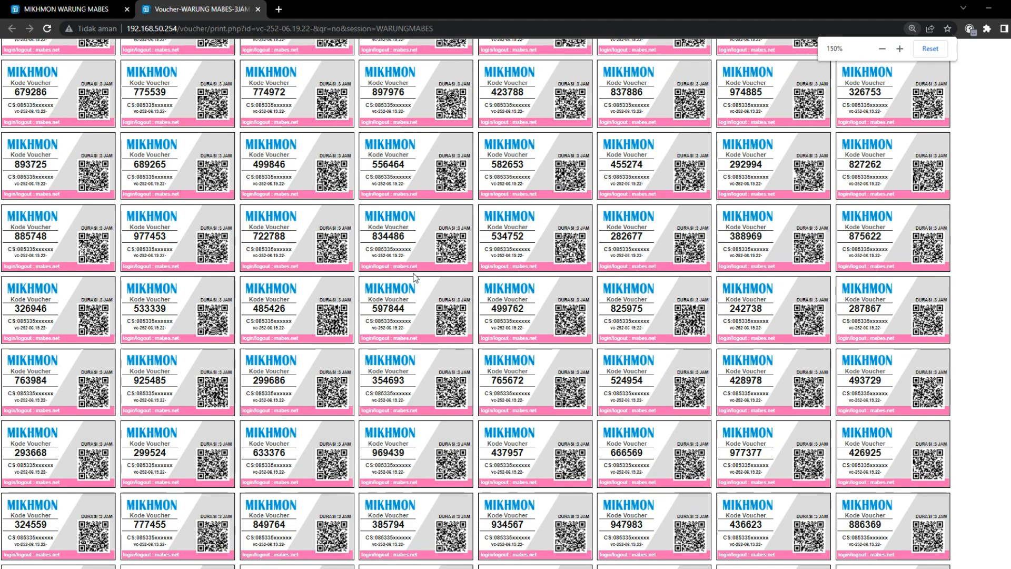
key("ctrl+plus")
key("ctrl+plus")
key("ctrl+plus")
key("ctrl+plus")
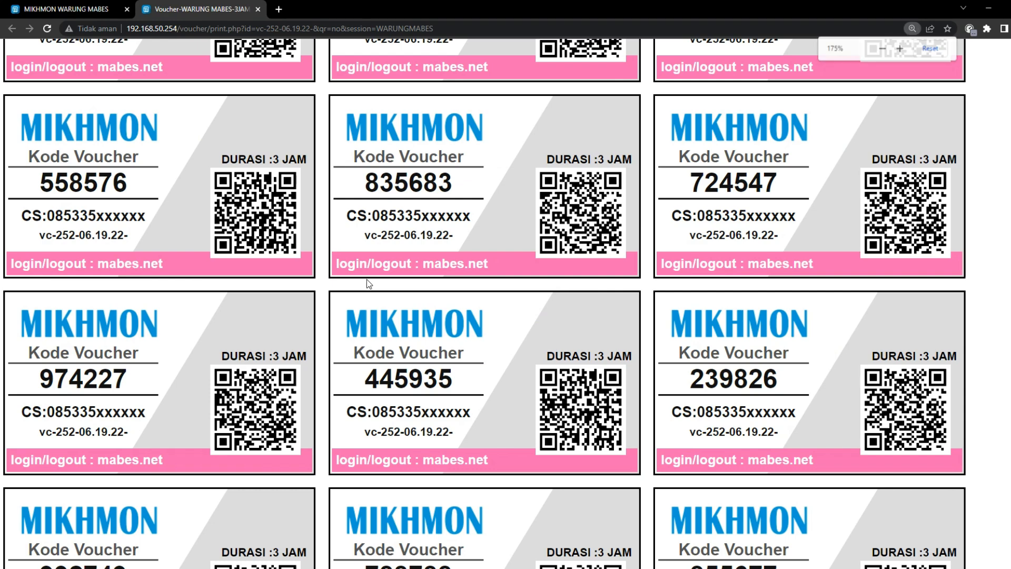
key("ctrl+minus")
key("ctrl+minus")
key("ctrl+minus")
key("ctrl+minus")
key("ctrl+minus")
key("ctrl+minus")
key("ctrl+minus")
key("ctrl+minus")
key("ctrl+minus")
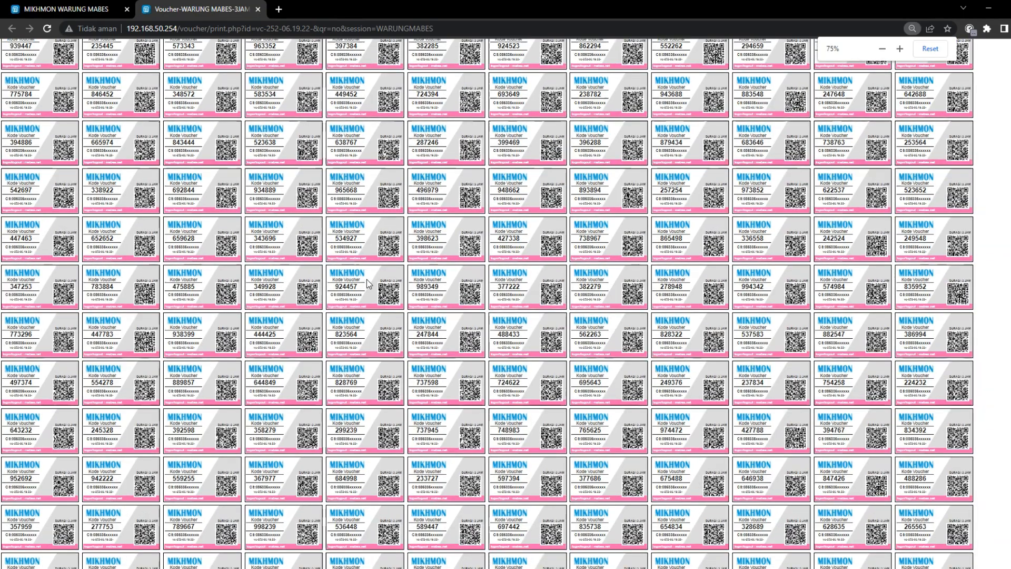
key("ctrl+plus")
key("ctrl+plus")
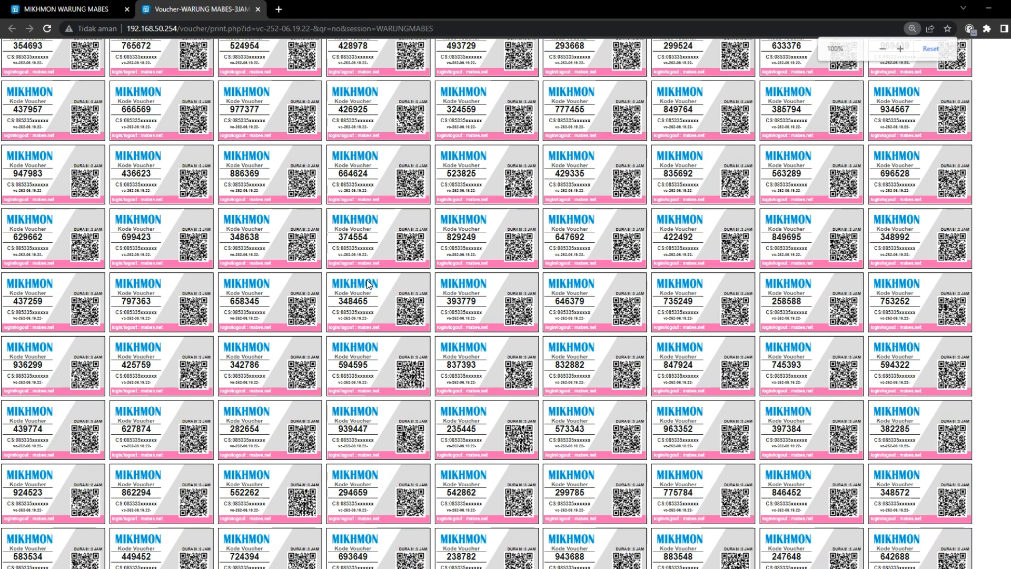
key("ctrl+p")
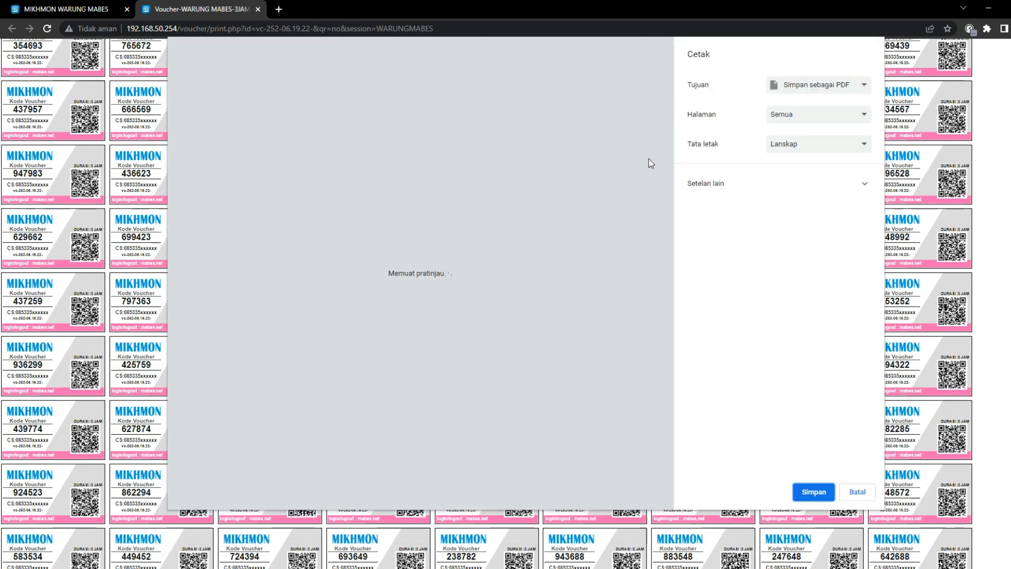
Review all print destinations, keep Simpan sebagai PDF, and expand Setelan lain
left_click(811, 85)
left_click(797, 117)
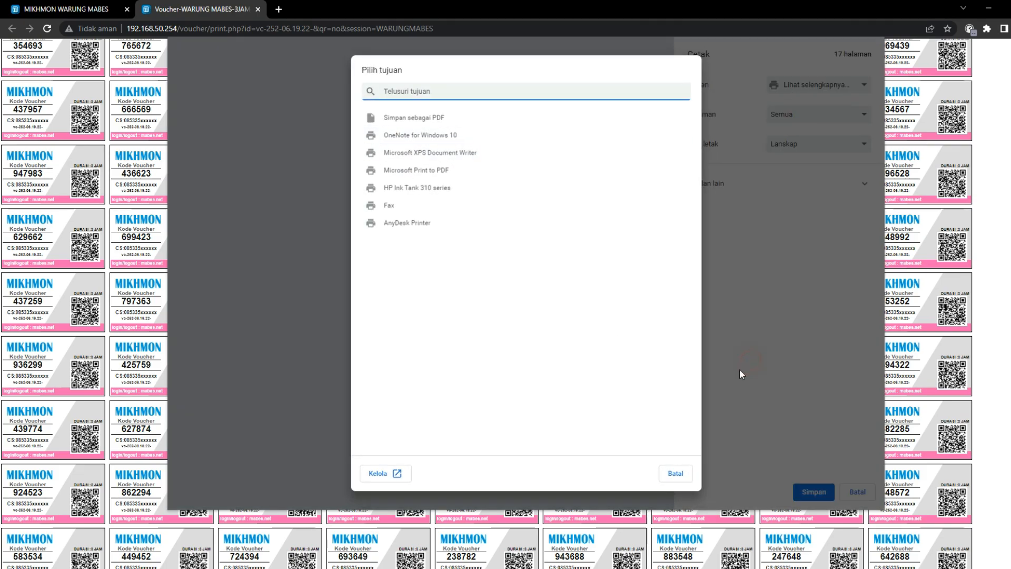
left_click(670, 474)
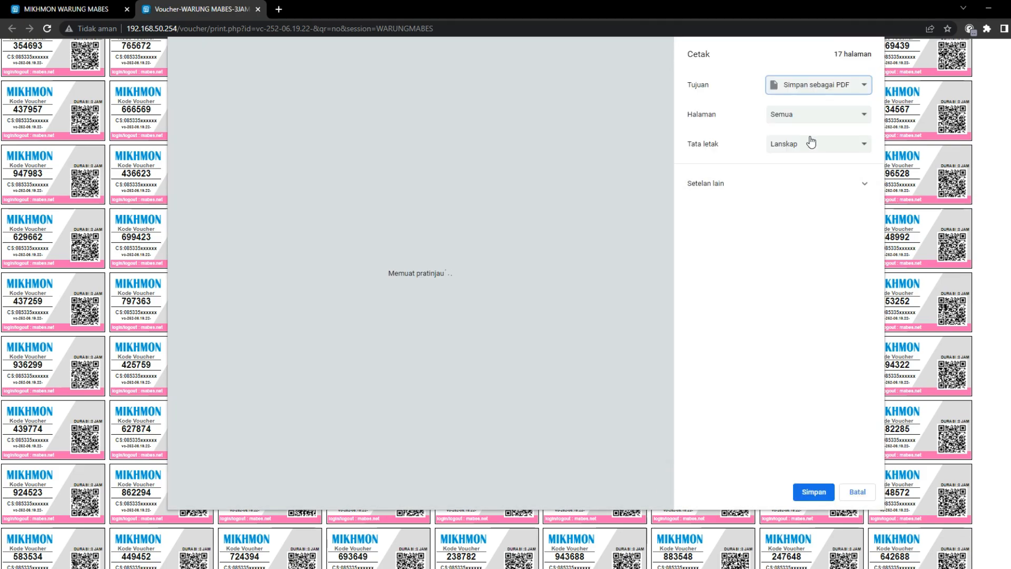
left_click(753, 186)
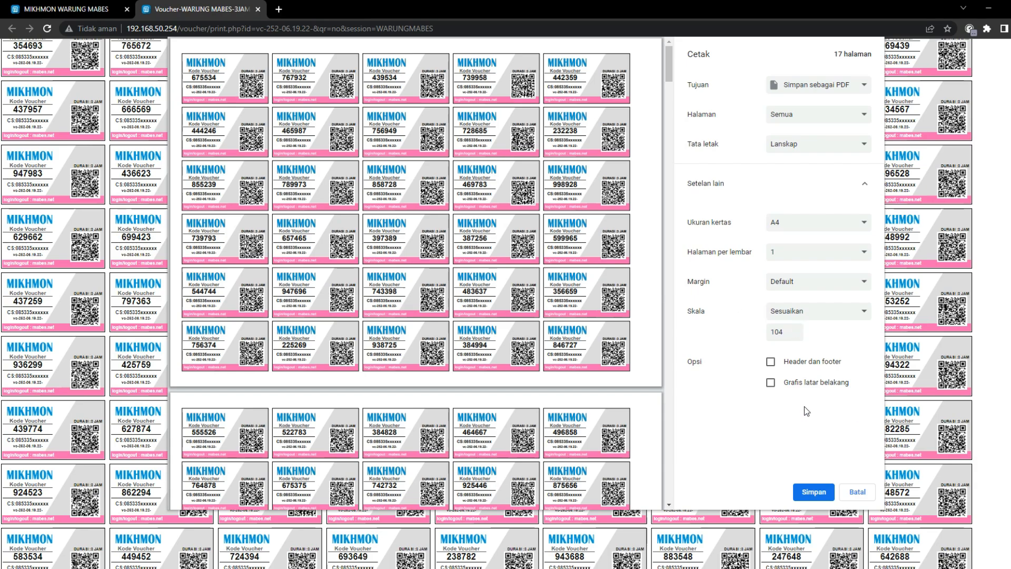
Confirm Simpan sebagai PDF as destination and close the 3-hour voucher tab
left_click(805, 86)
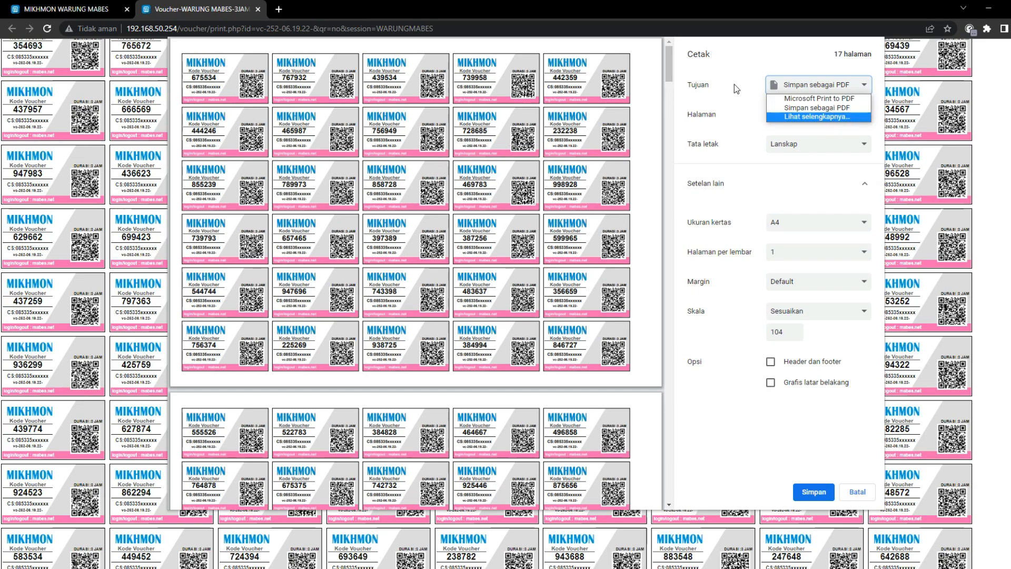
left_click(806, 109)
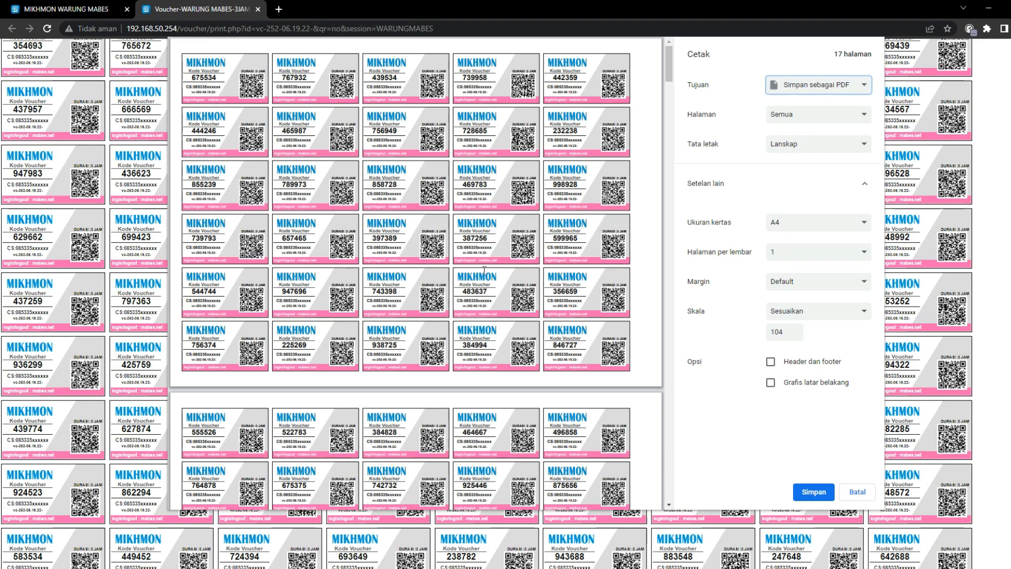
left_click(257, 9)
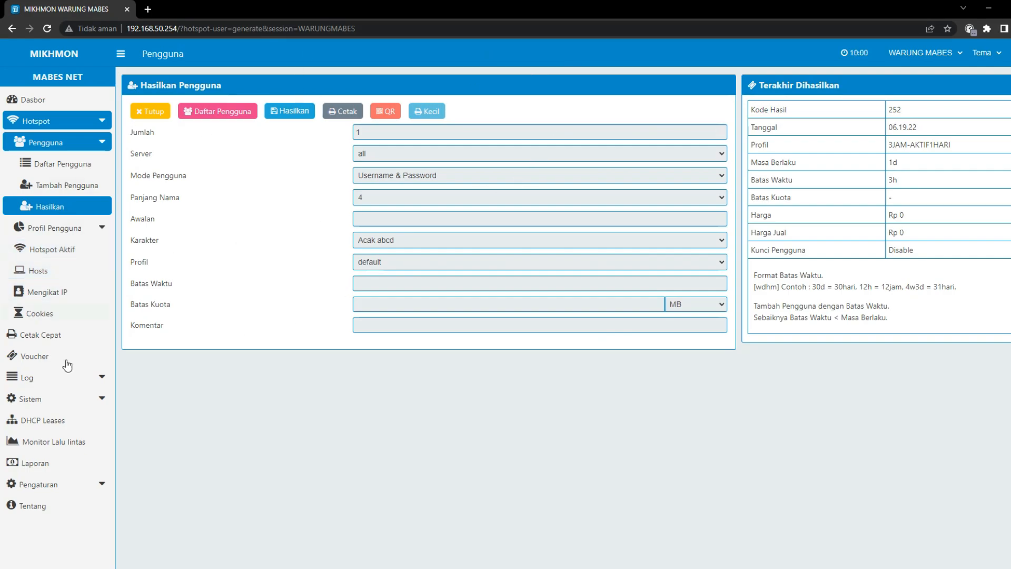
Reload the form and set quantity 300, Username = Password mode, name length 7
left_click(53, 205)
left_click(424, 132)
key("BackSpace")
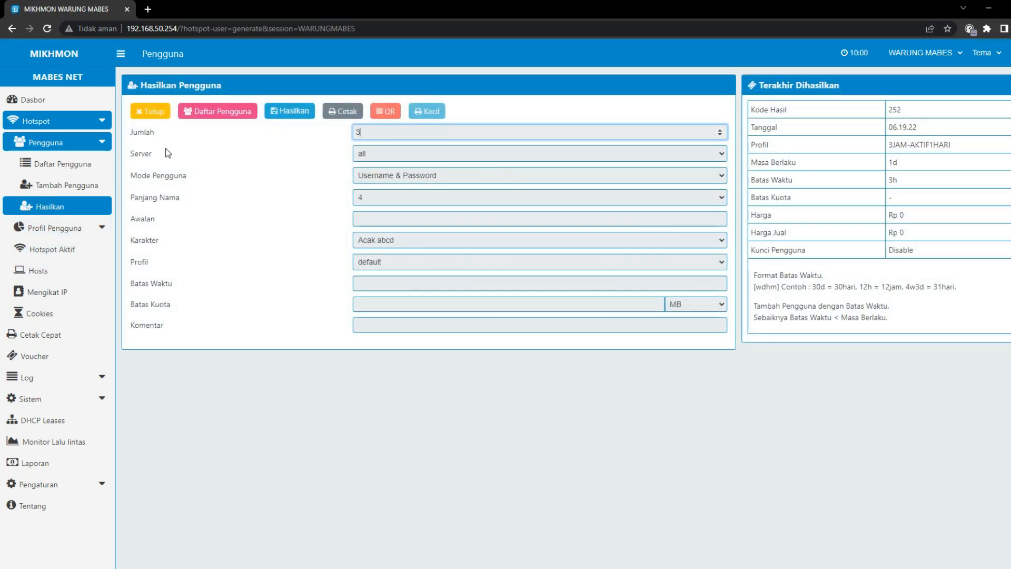
type("300")
left_click(384, 175)
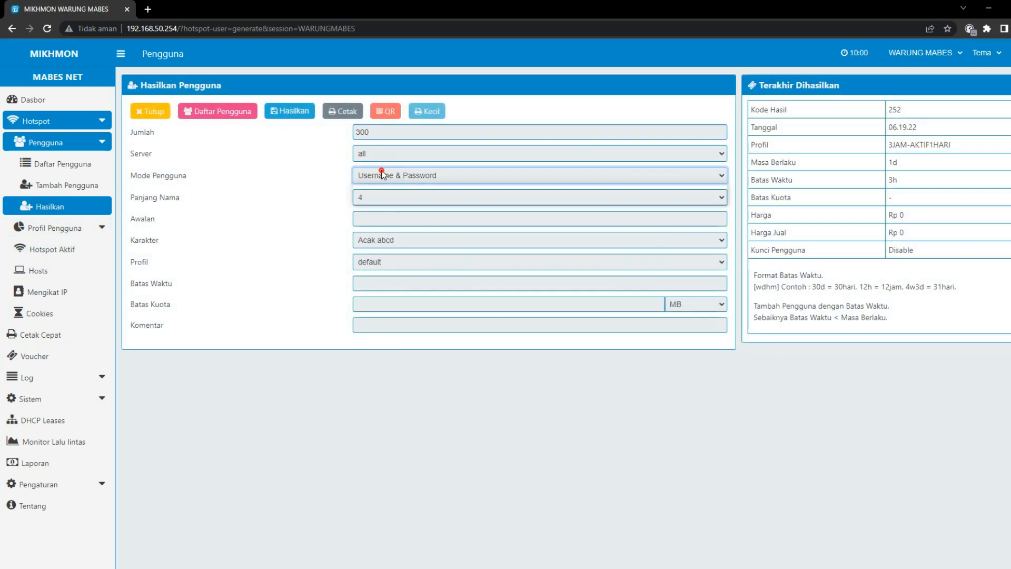
left_click(386, 197)
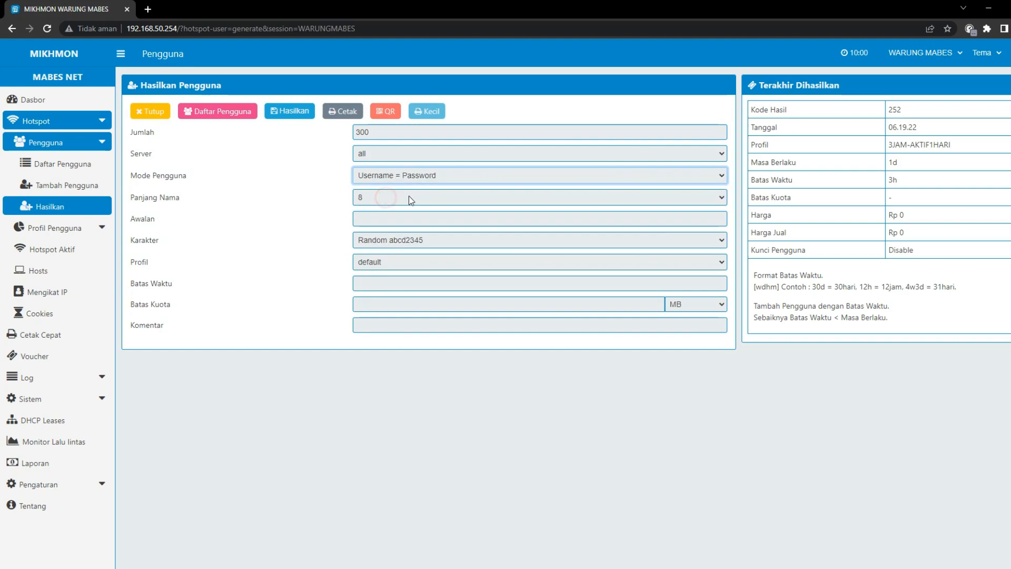
left_click(374, 197)
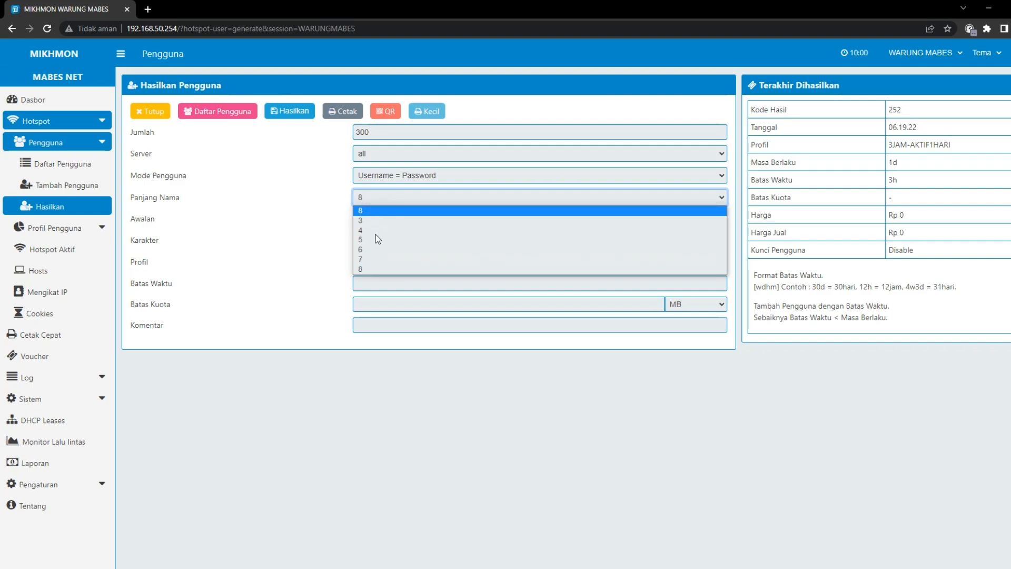
left_click(375, 261)
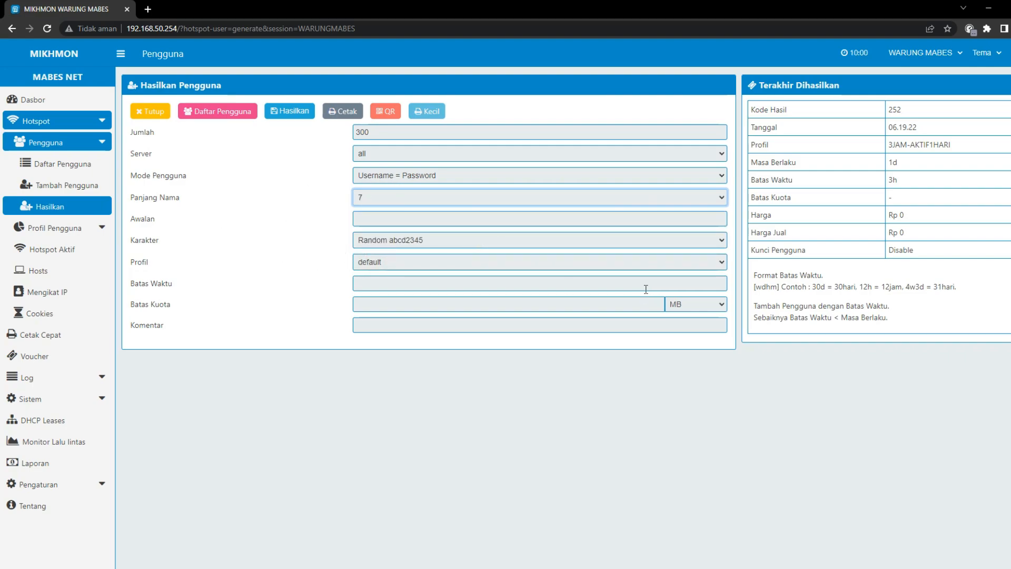
Choose Acak 5AB2C34D characters, profile 1-HARI-5000, and a 24h time limit
left_click(419, 243)
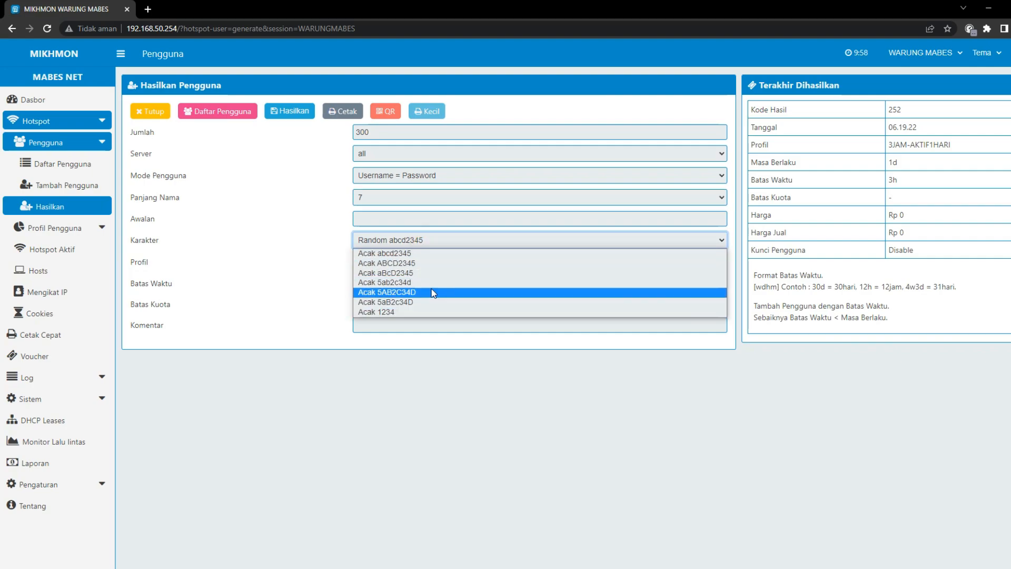
left_click(429, 293)
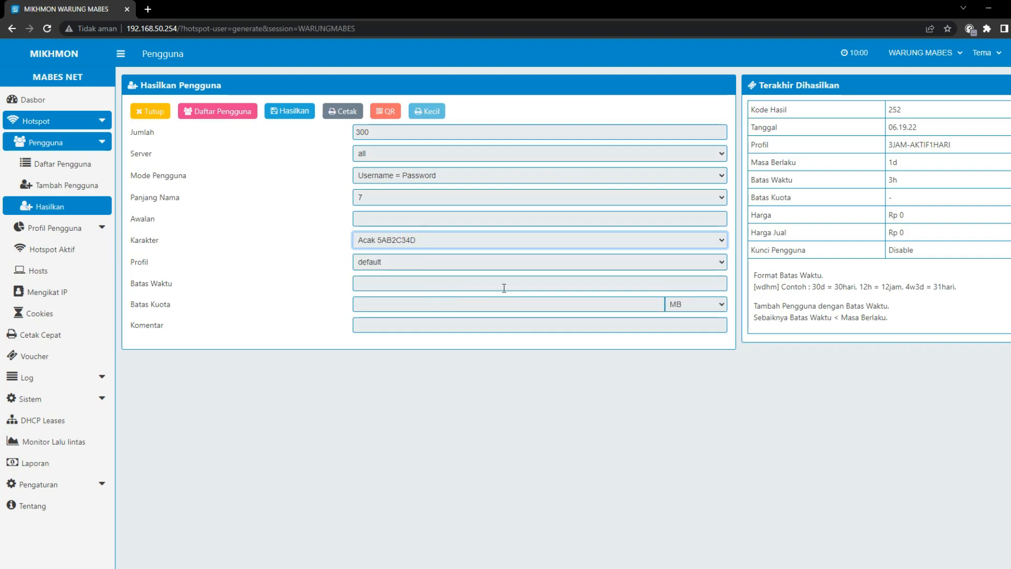
left_click(382, 259)
left_click(384, 296)
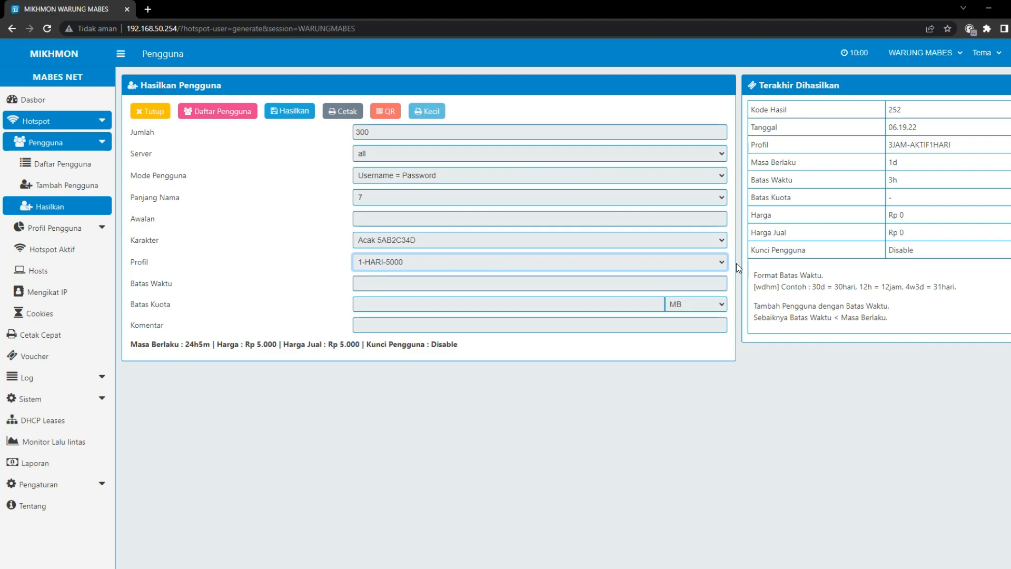
left_click(385, 286)
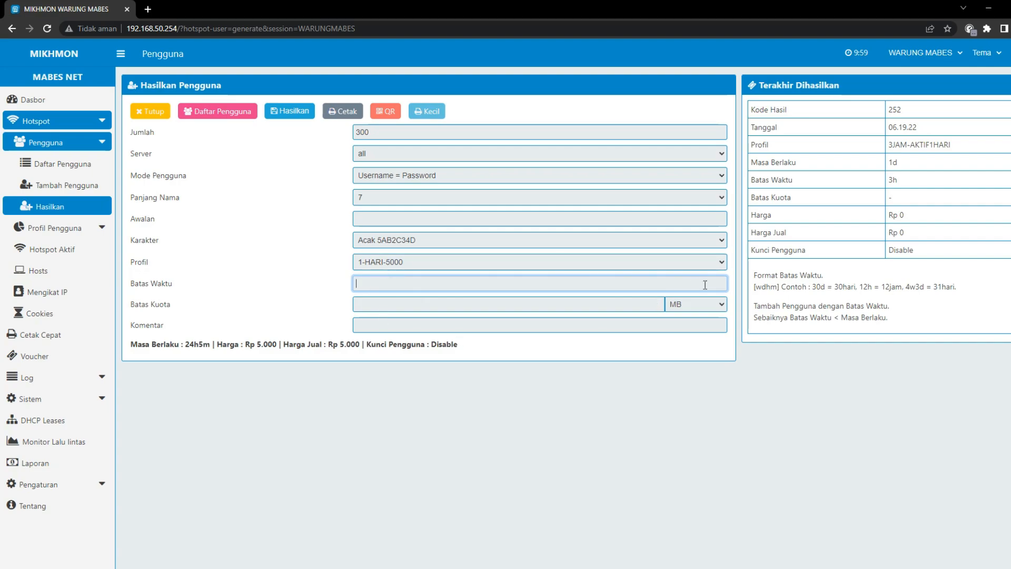
type("1d")
key("BackSpace")
key("BackSpace")
type("24h")
Give the batch a 5 GB data quota and generate the 300 users
left_click(406, 301)
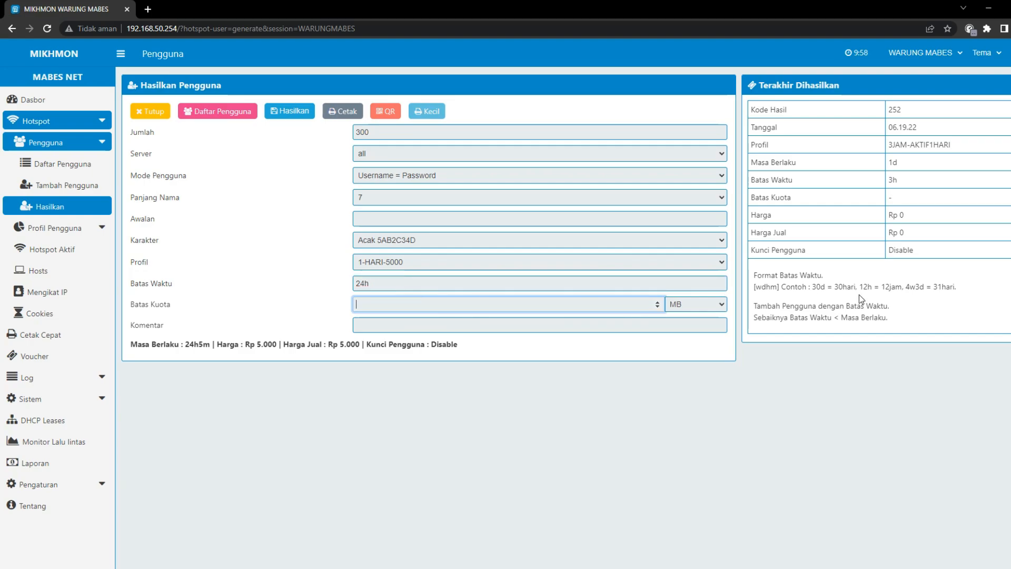
type("5")
left_click(693, 308)
left_click(681, 325)
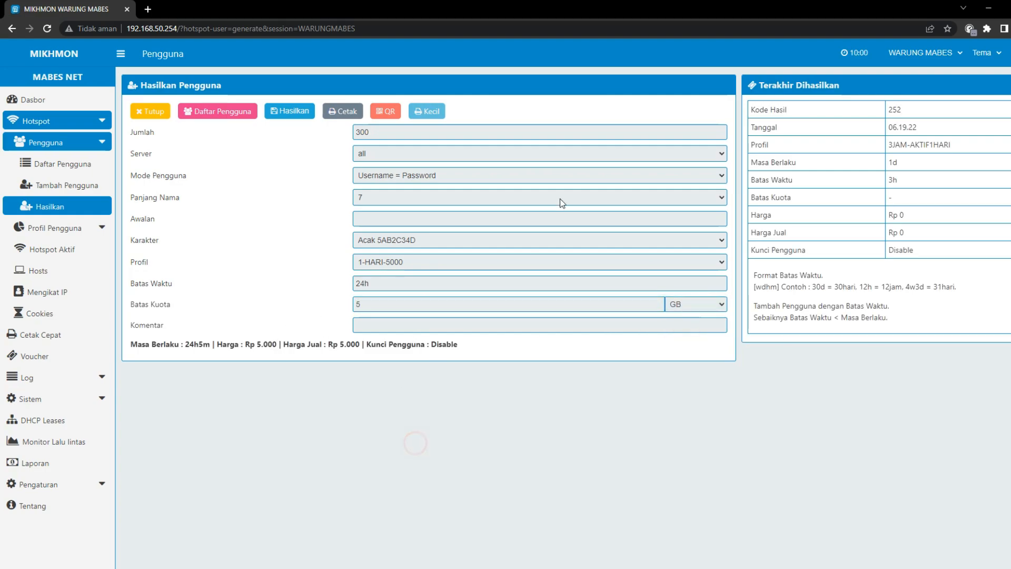
left_click(278, 113)
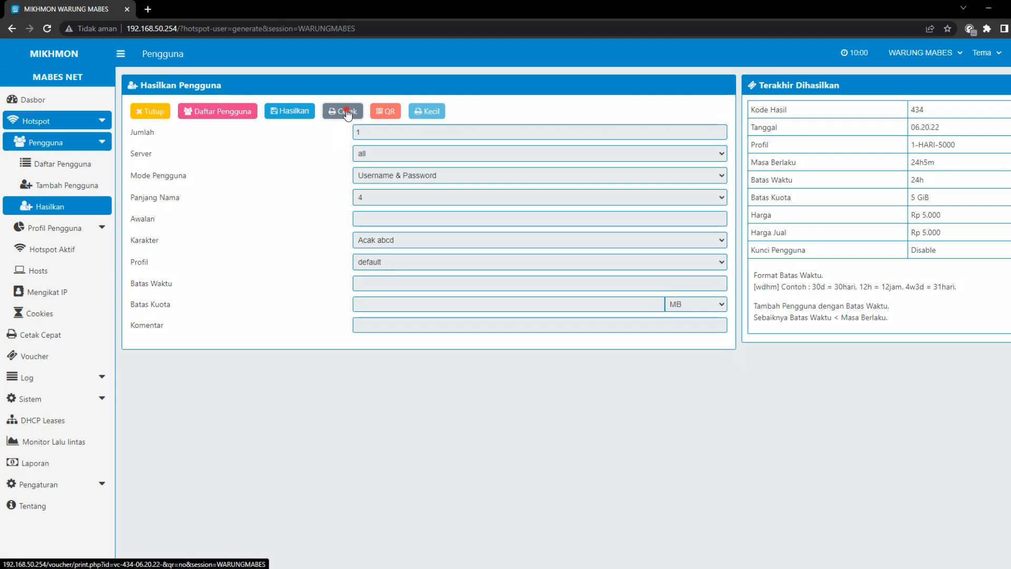
left_click(346, 112)
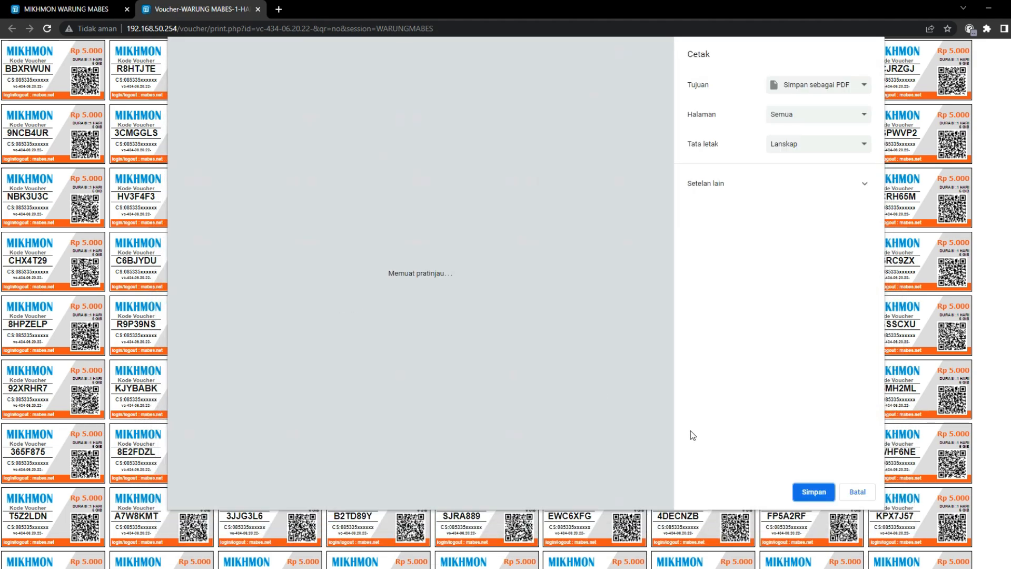
left_click(857, 491)
scroll(558, 412, "up", 7, "ctrl")
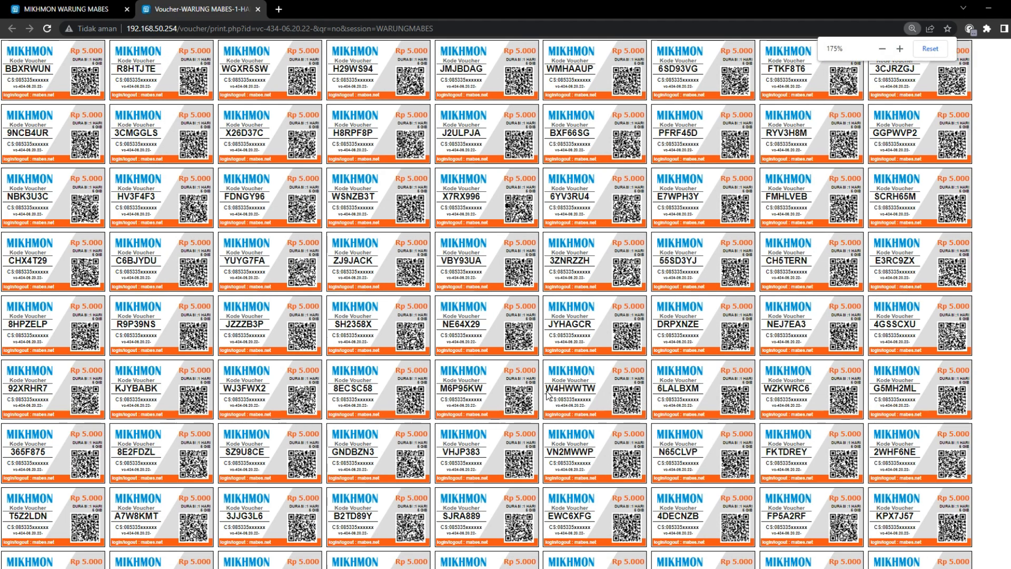
scroll(473, 368, "down", 2)
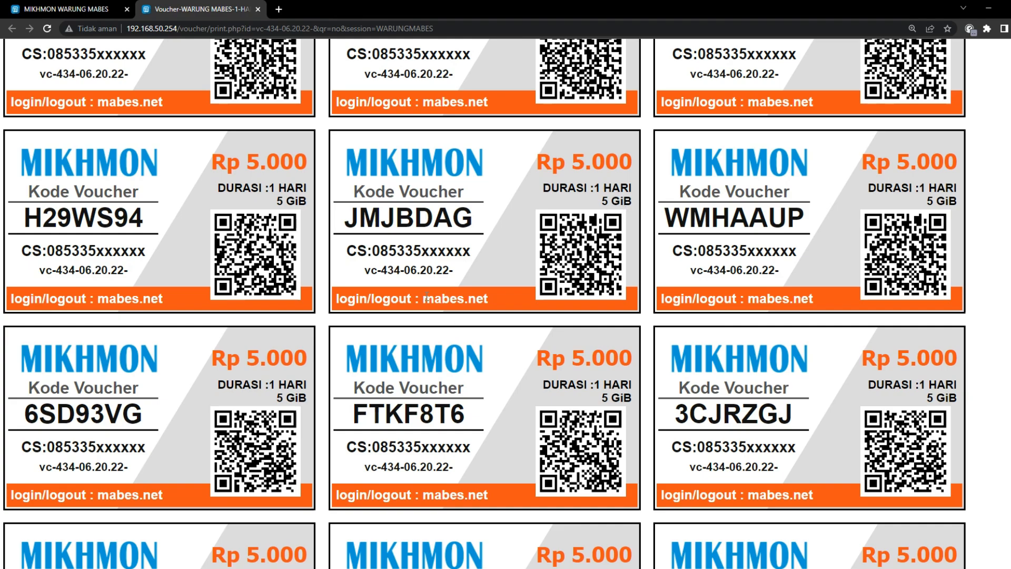
scroll(394, 301, "down", 3)
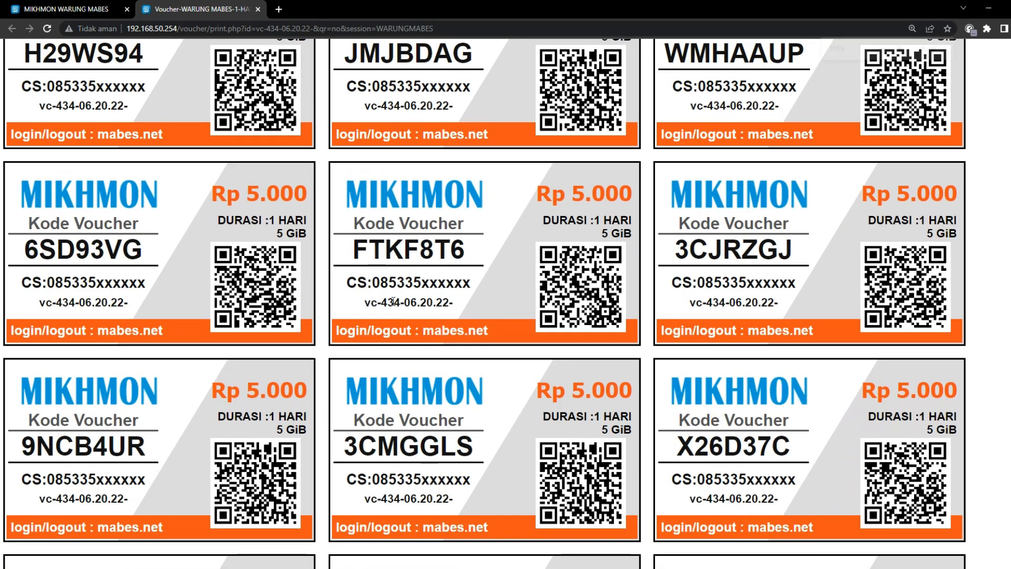
scroll(394, 301, "down", 6, "ctrl")
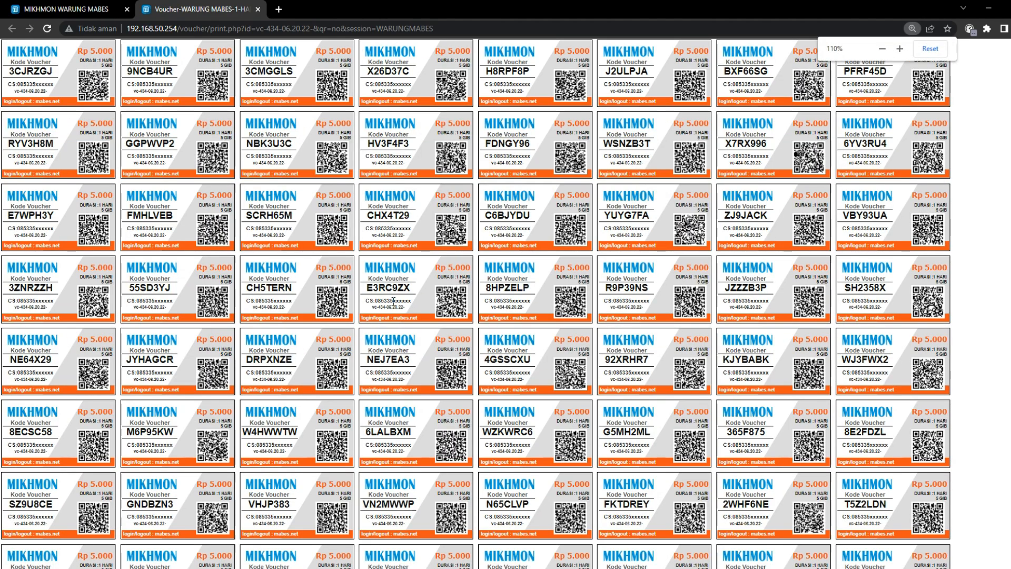
scroll(394, 301, "down", 1, "ctrl")
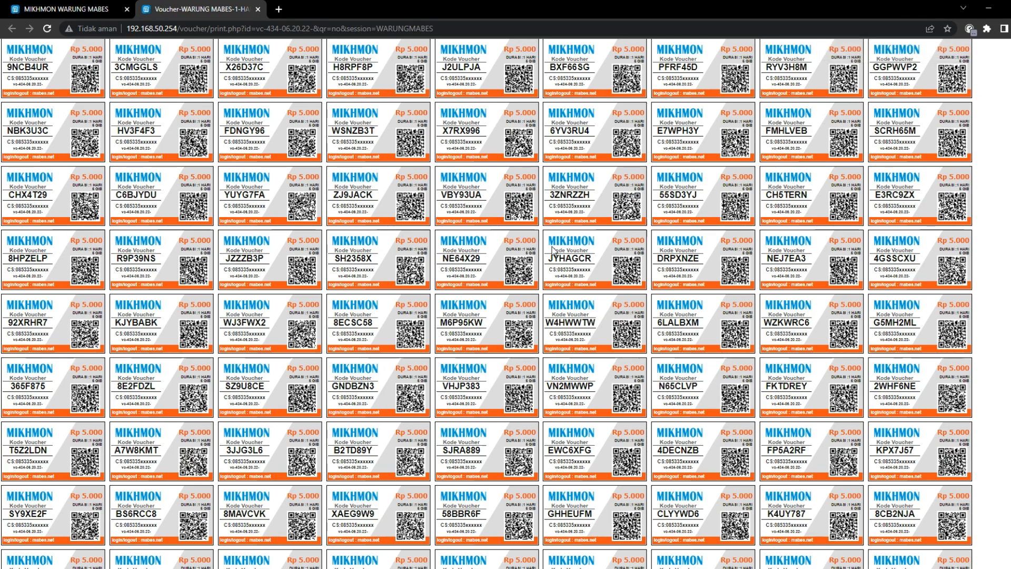
key("ctrl+p")
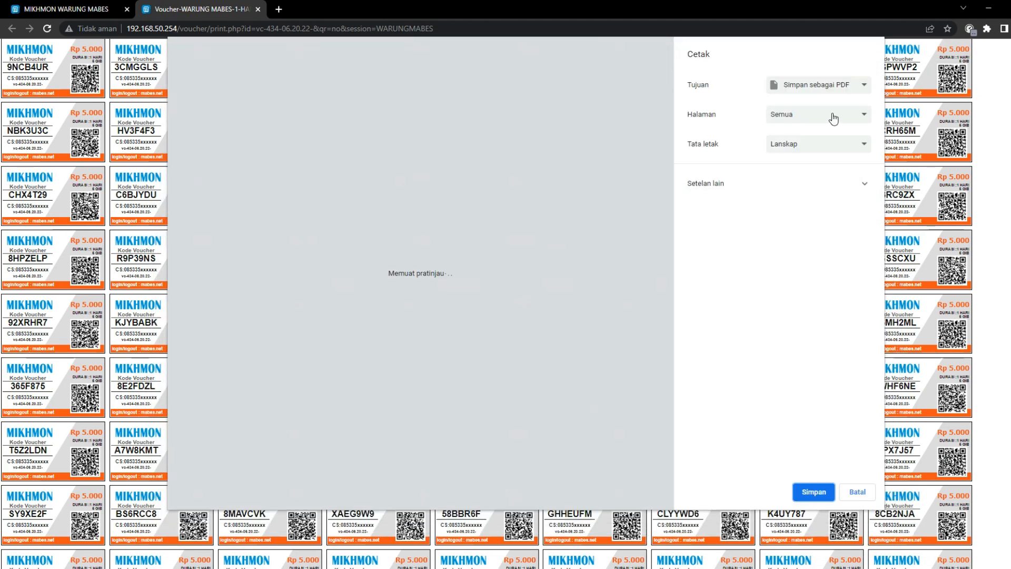
left_click(849, 493)
Close the voucher sheet and return to the Dasbor showing 802 hotspot users
left_click(258, 9)
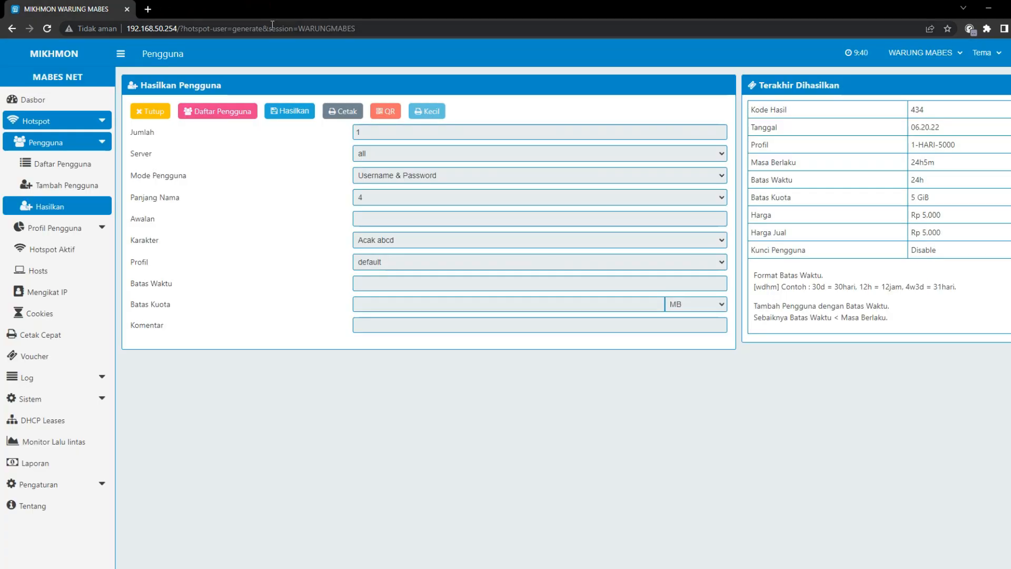
left_click(50, 101)
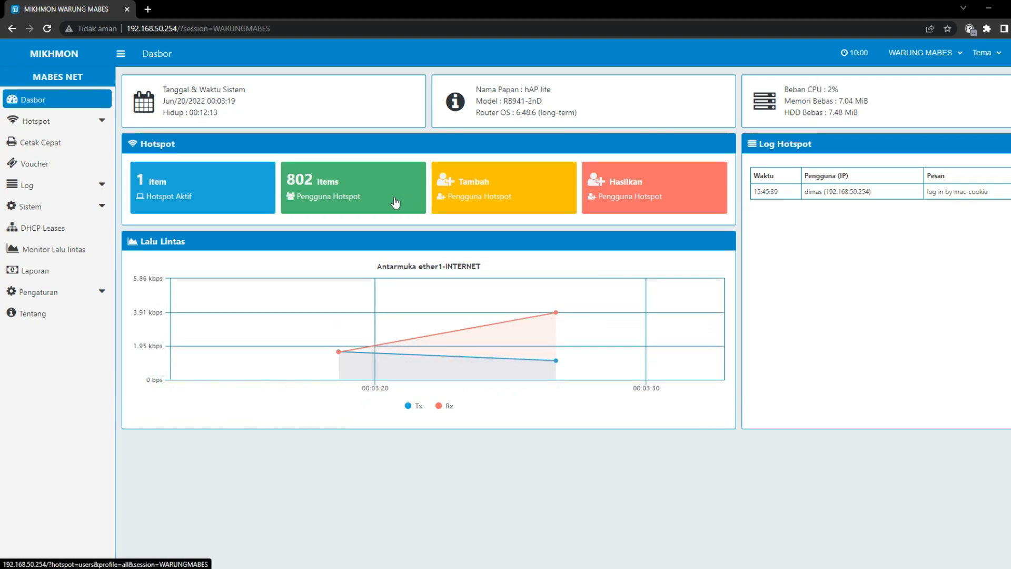
mouse_move(282, 291)
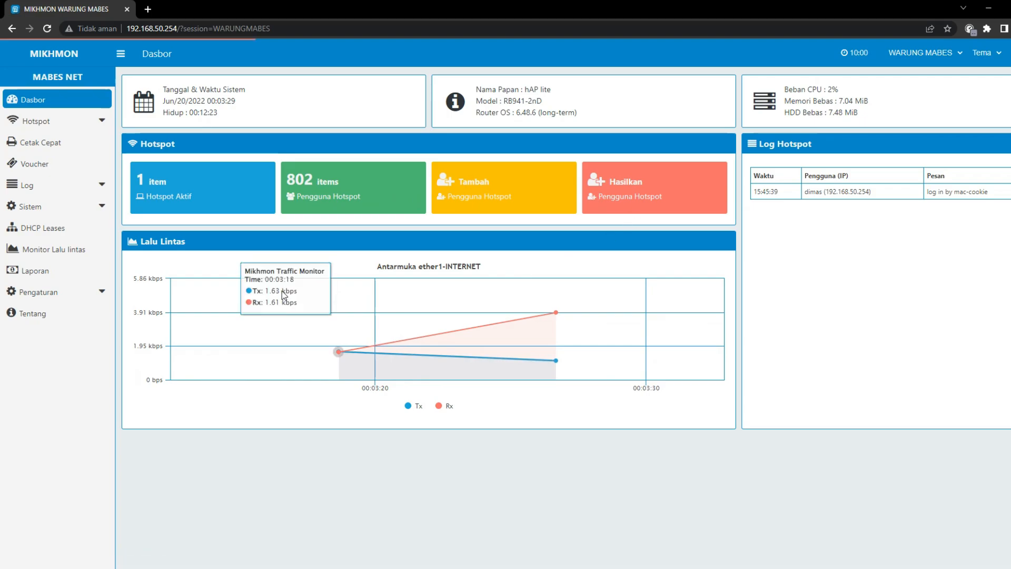